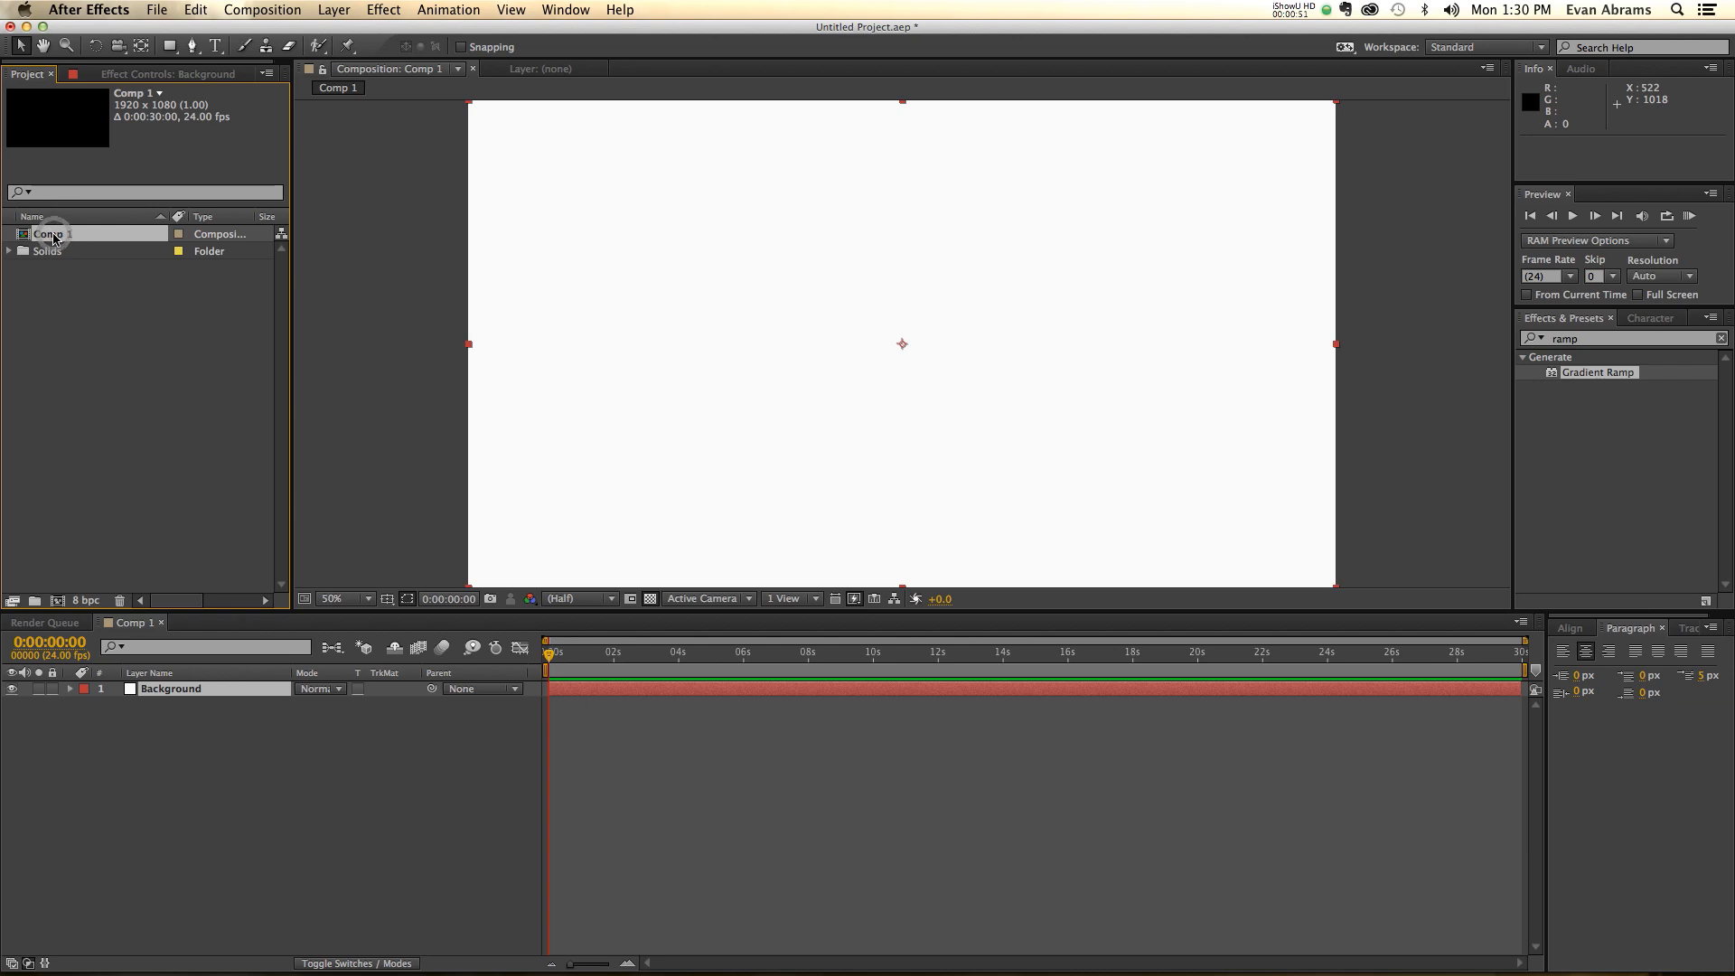
- Rename the composition Comp 1 as Forest
text(Forest)
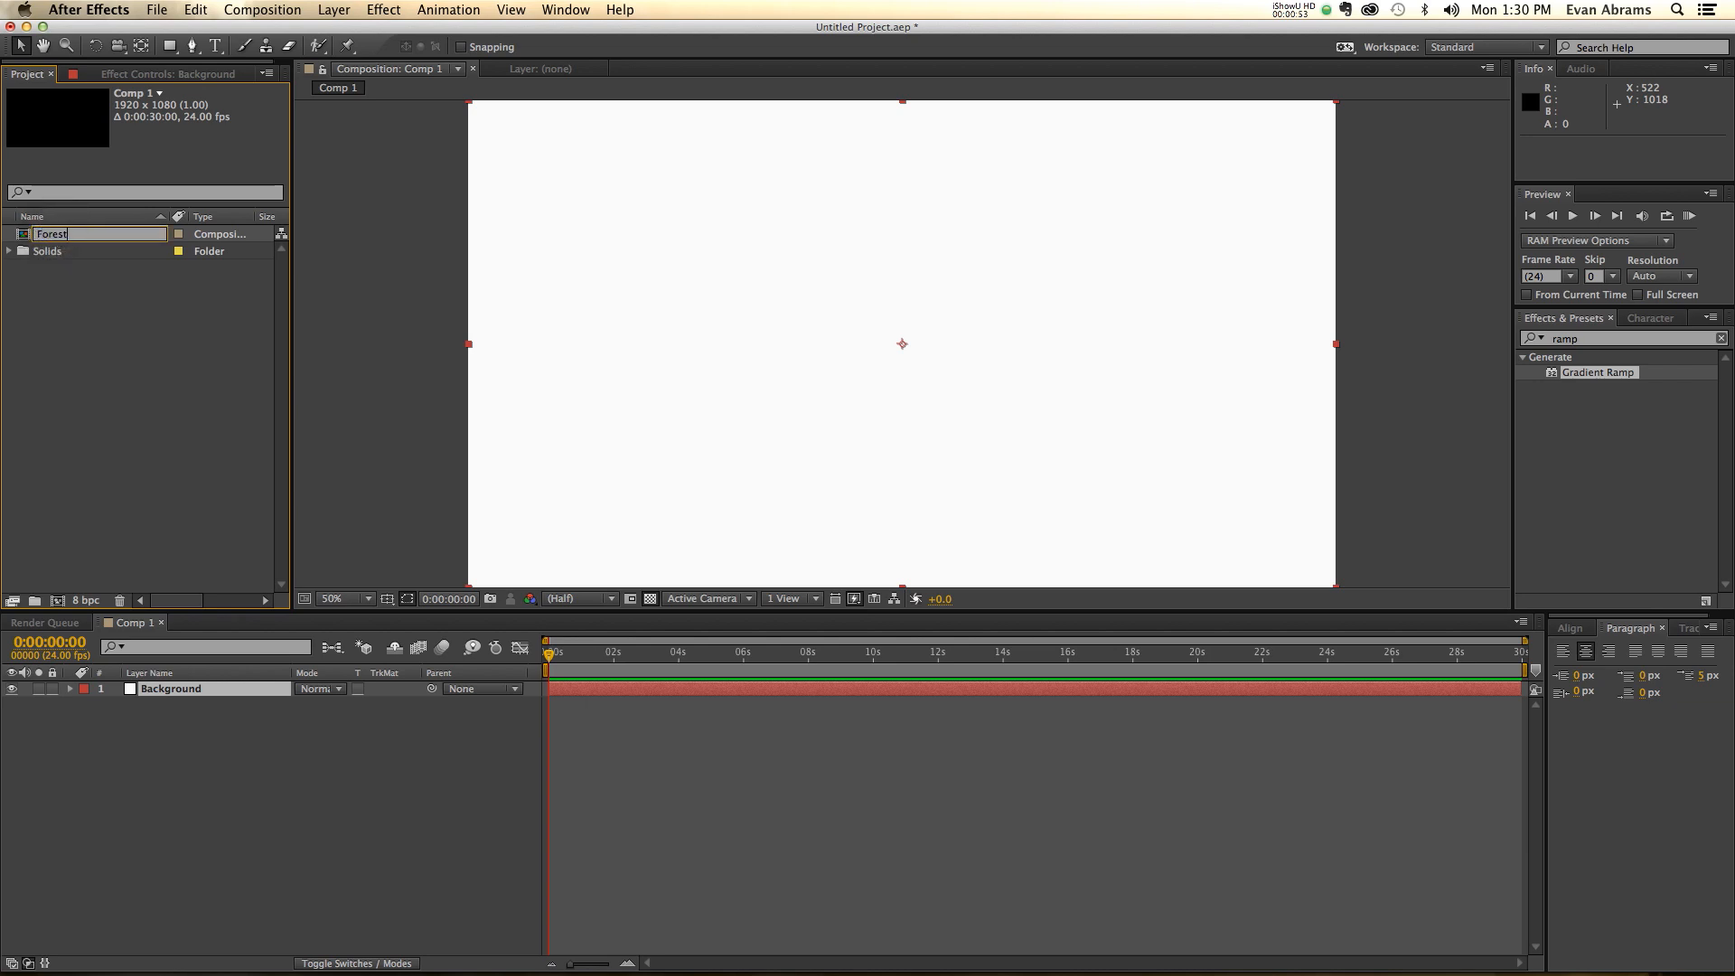
key(Return)
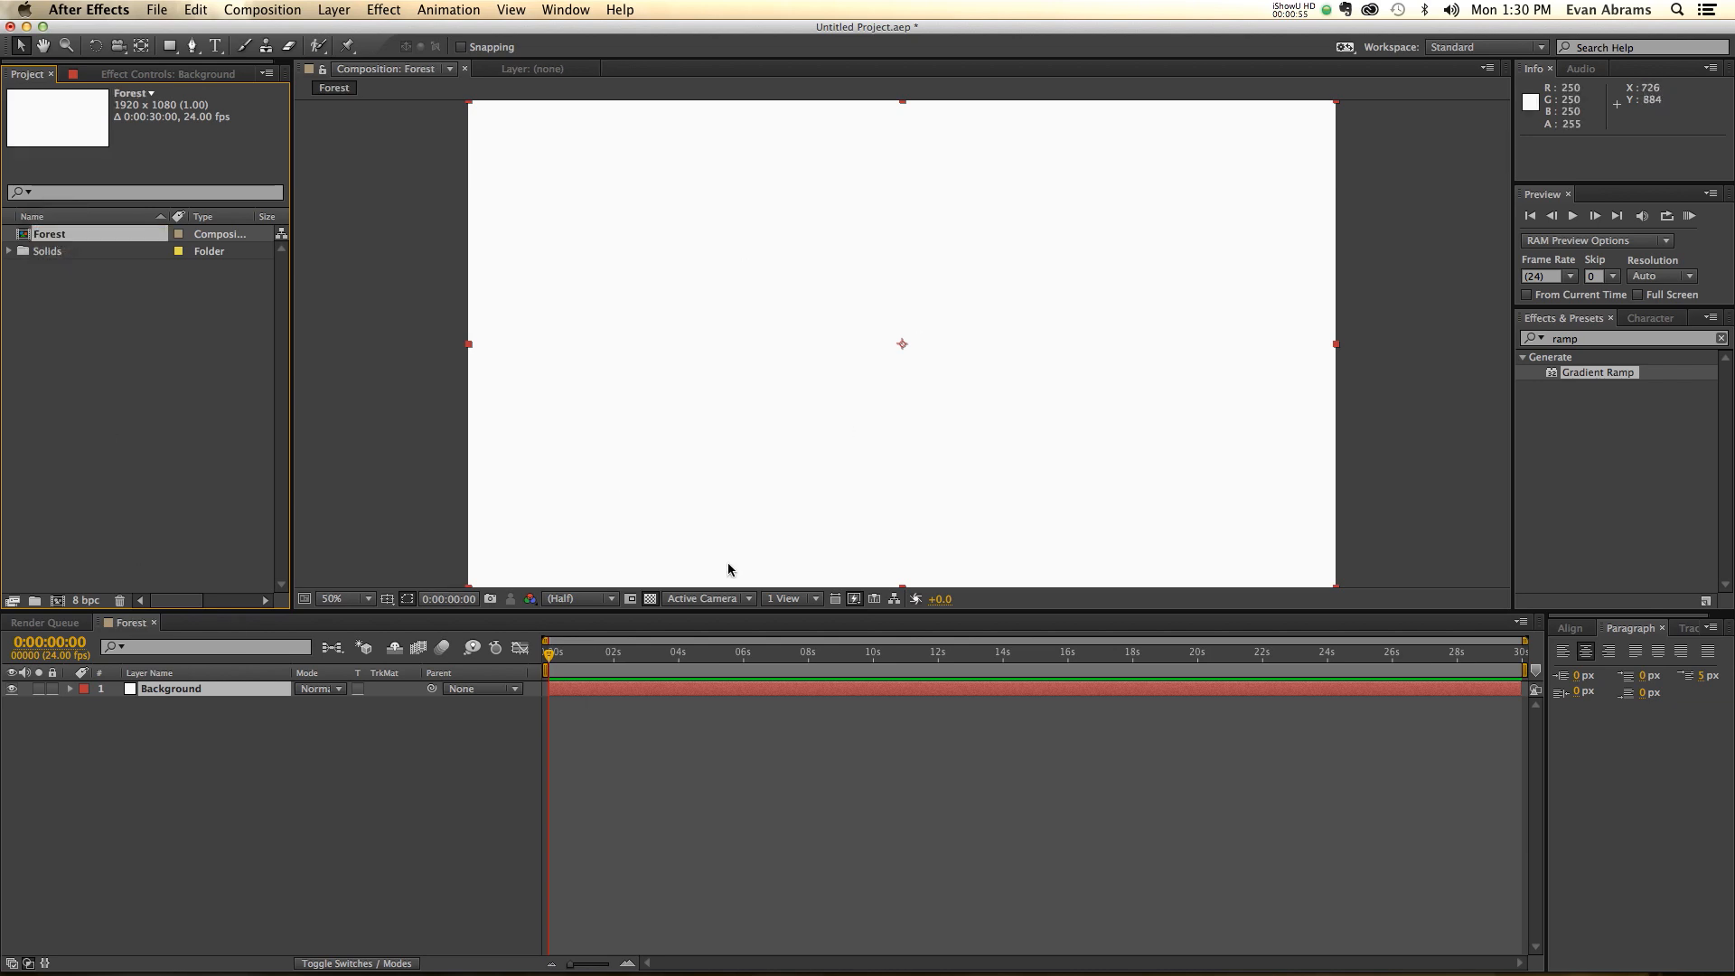
- With no layer selected, create a new shape layer containing a composition-sized polygon using the Polygon tool
click(345, 831)
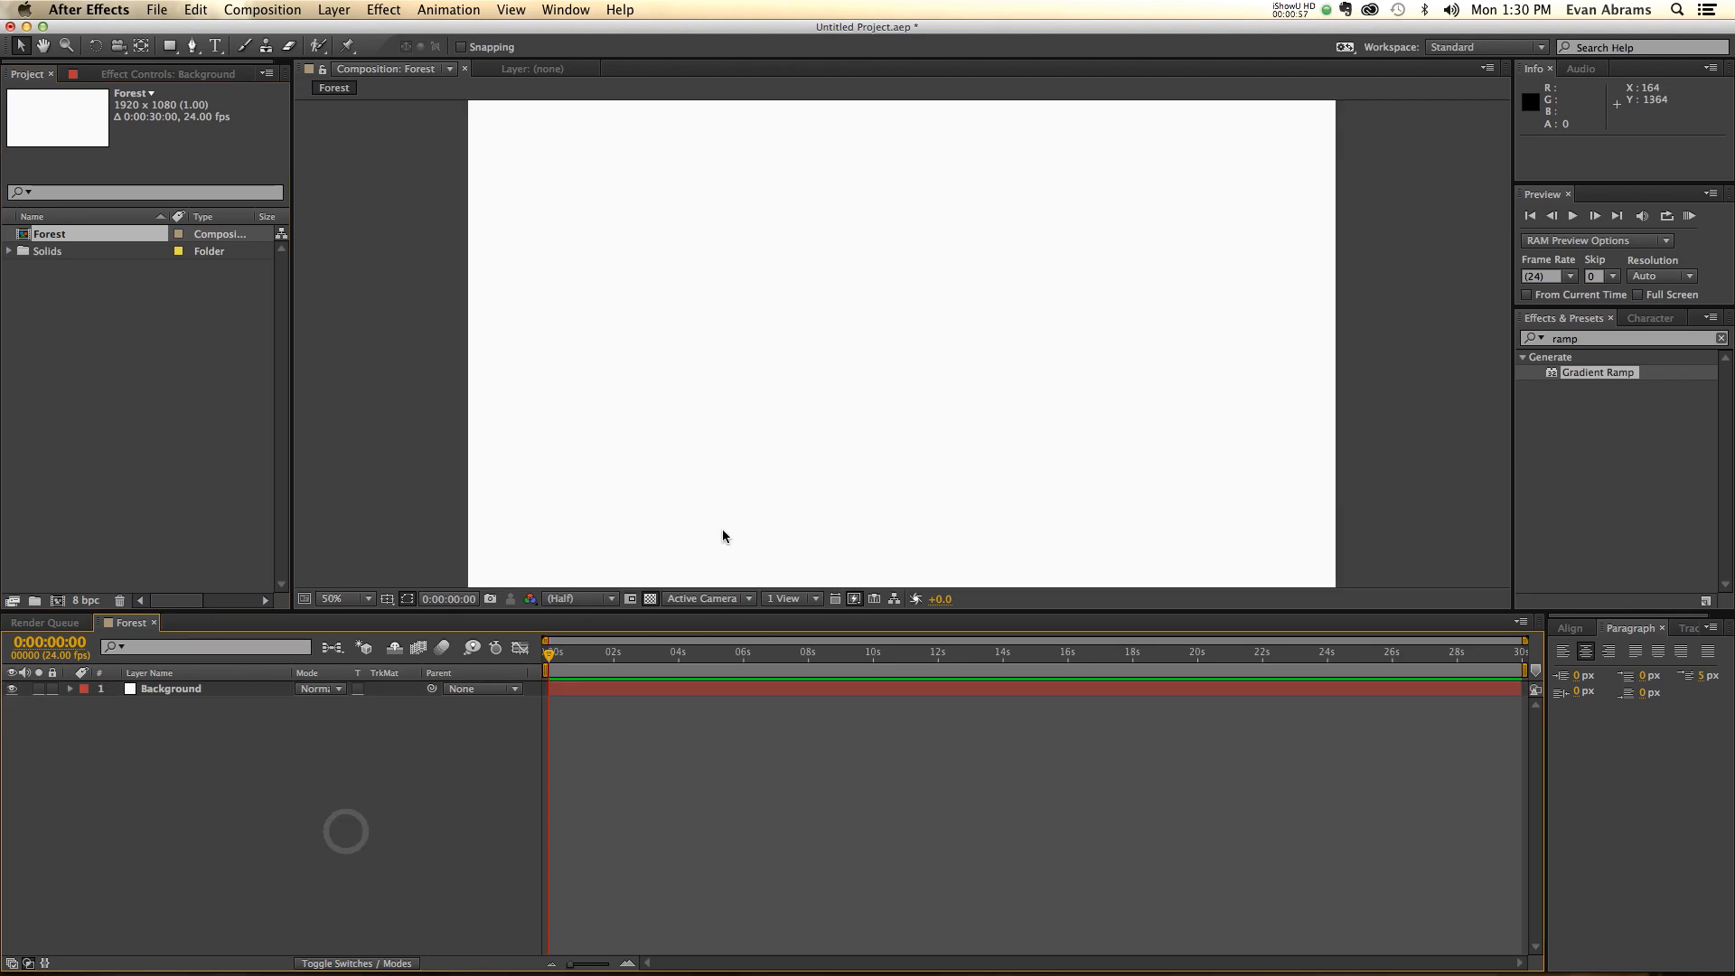
right_click(249, 751)
mouse_move(276, 764)
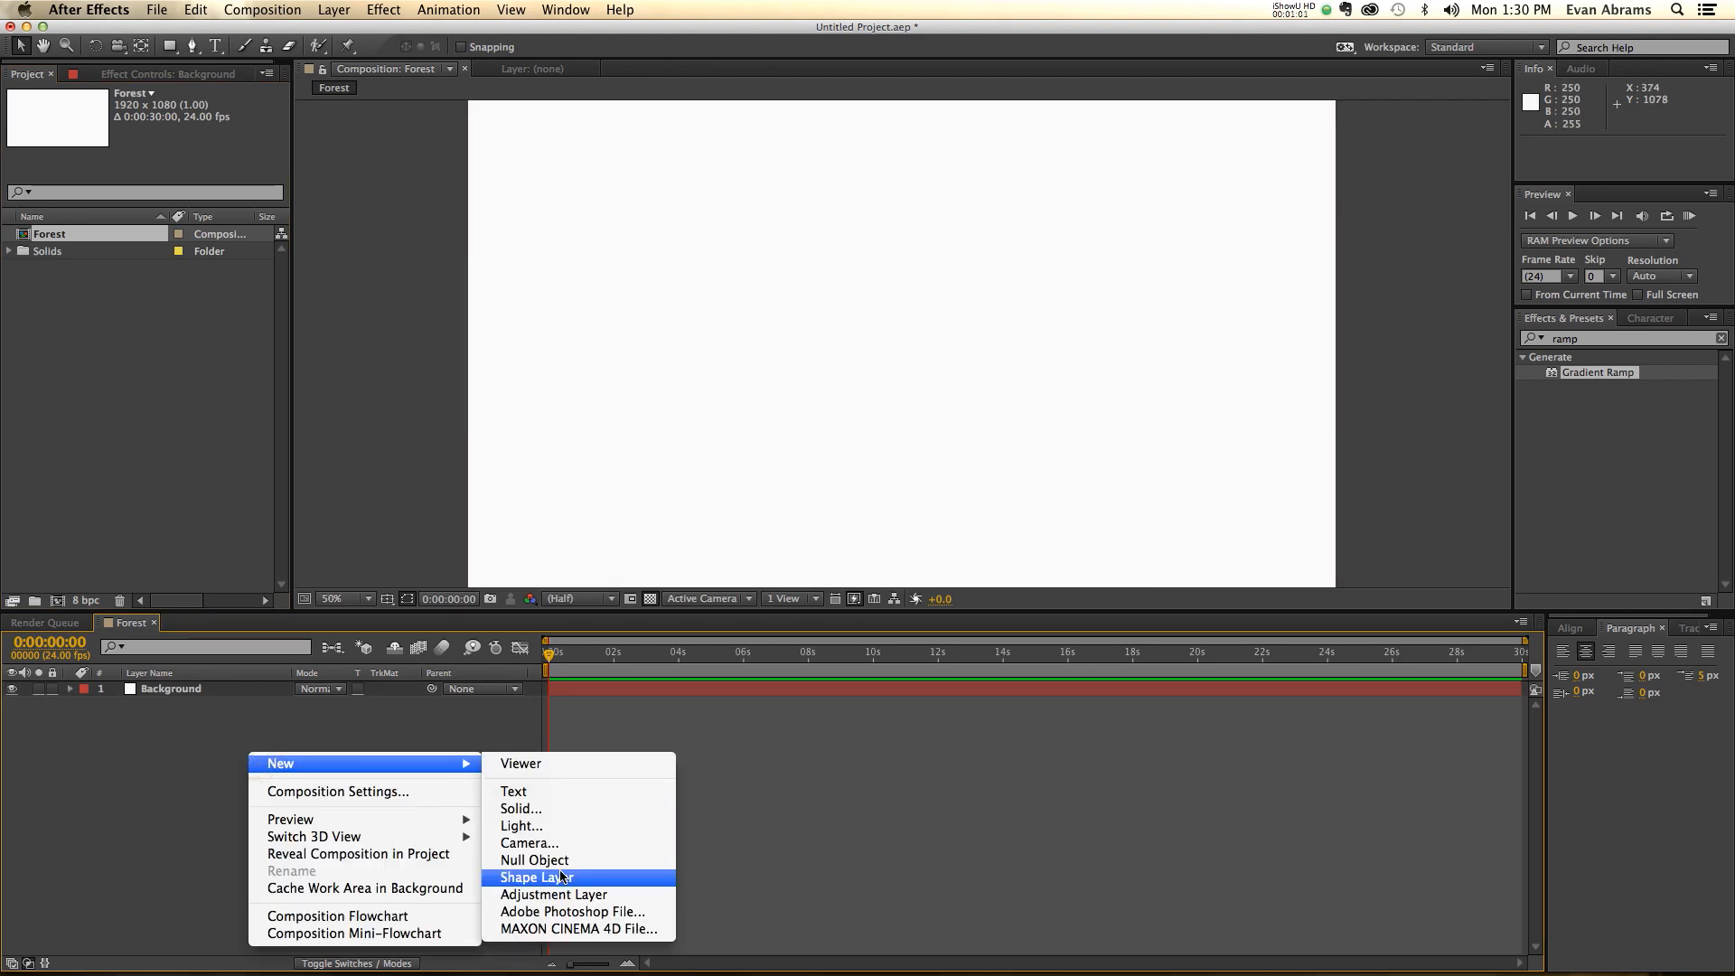
click(174, 40)
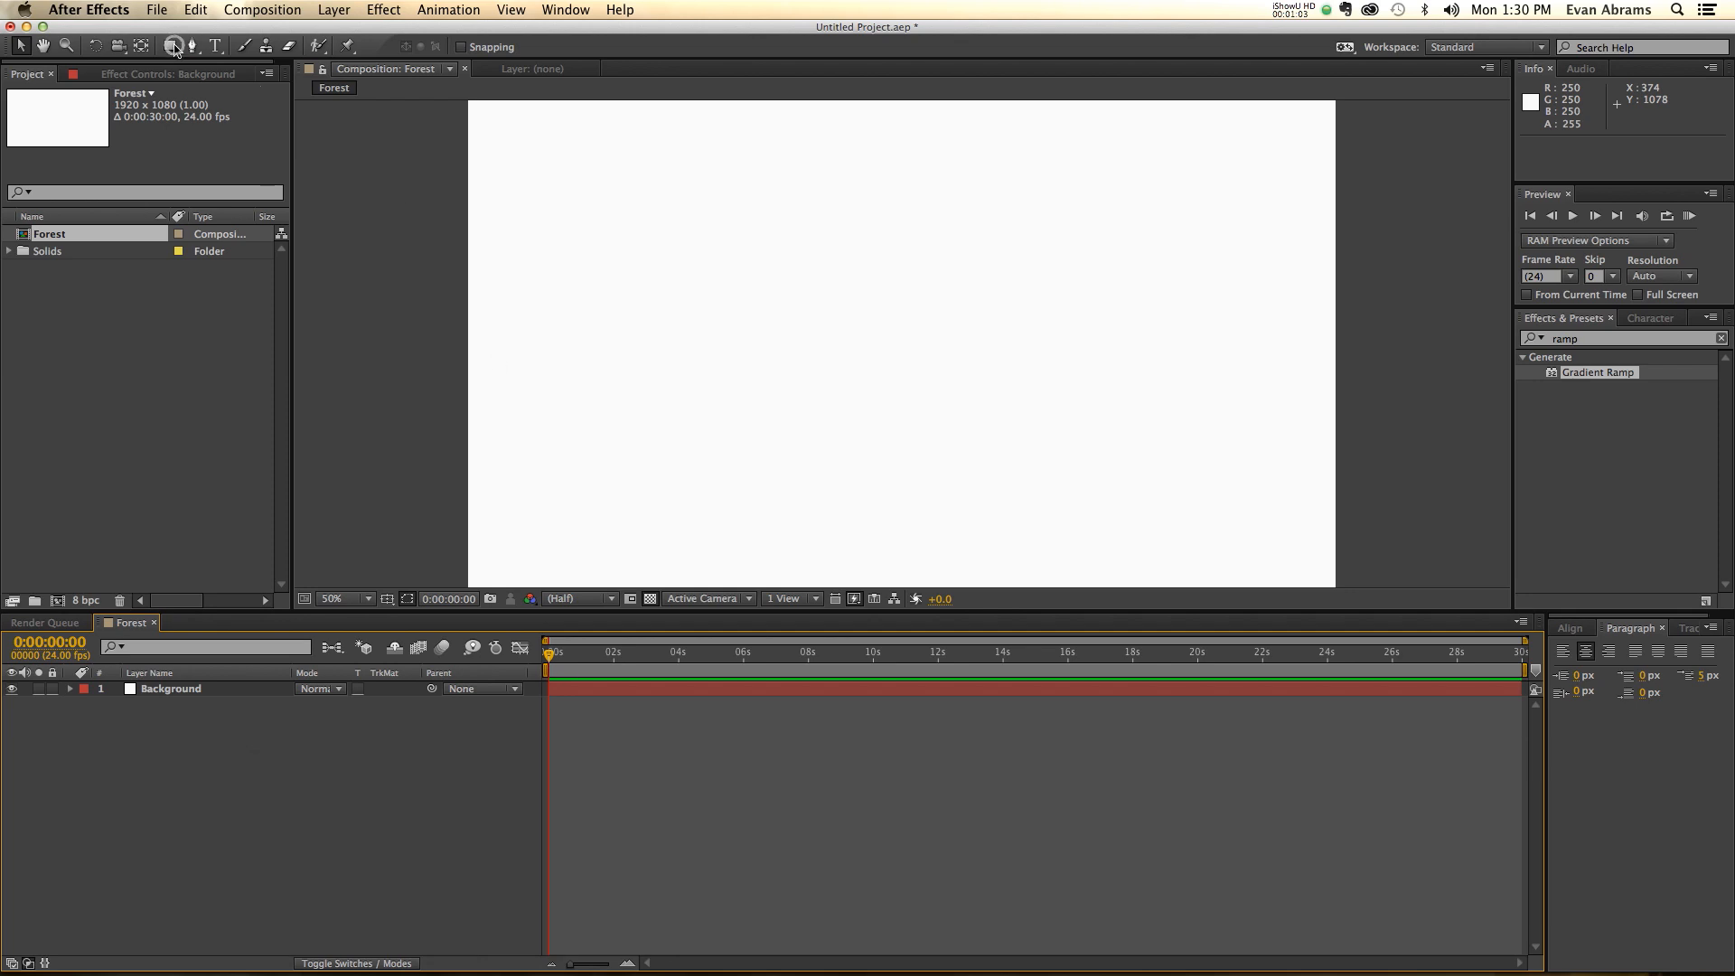
drag(172, 44, 259, 105)
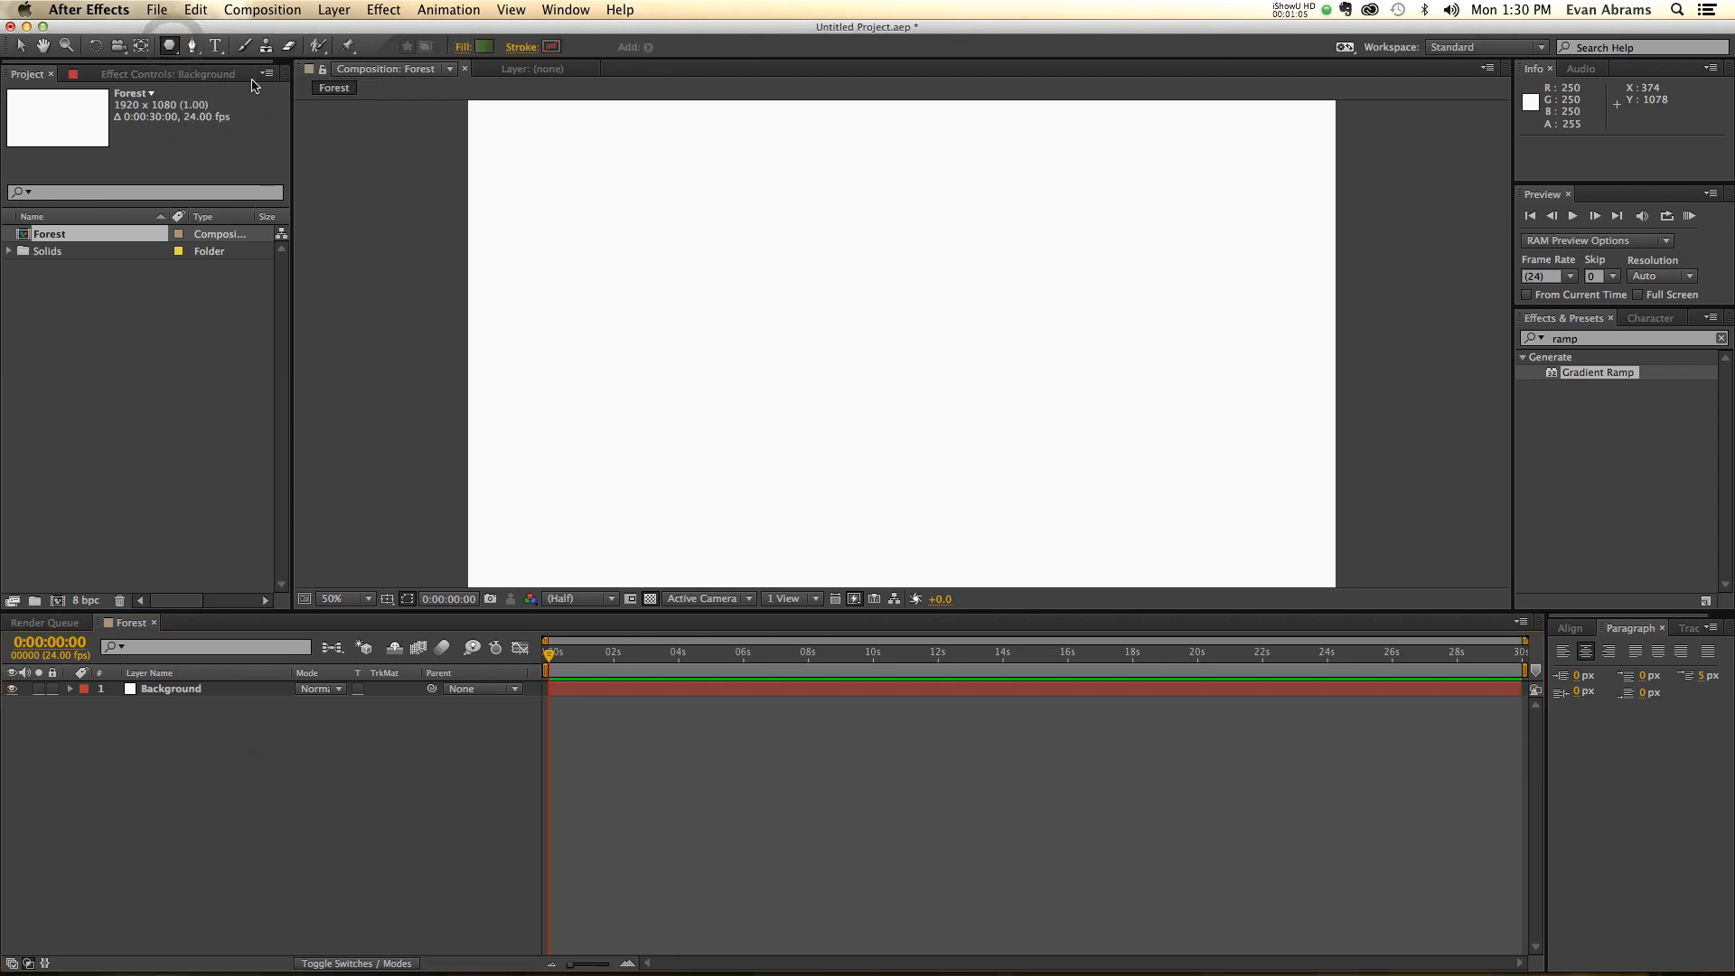
double_click(169, 46)
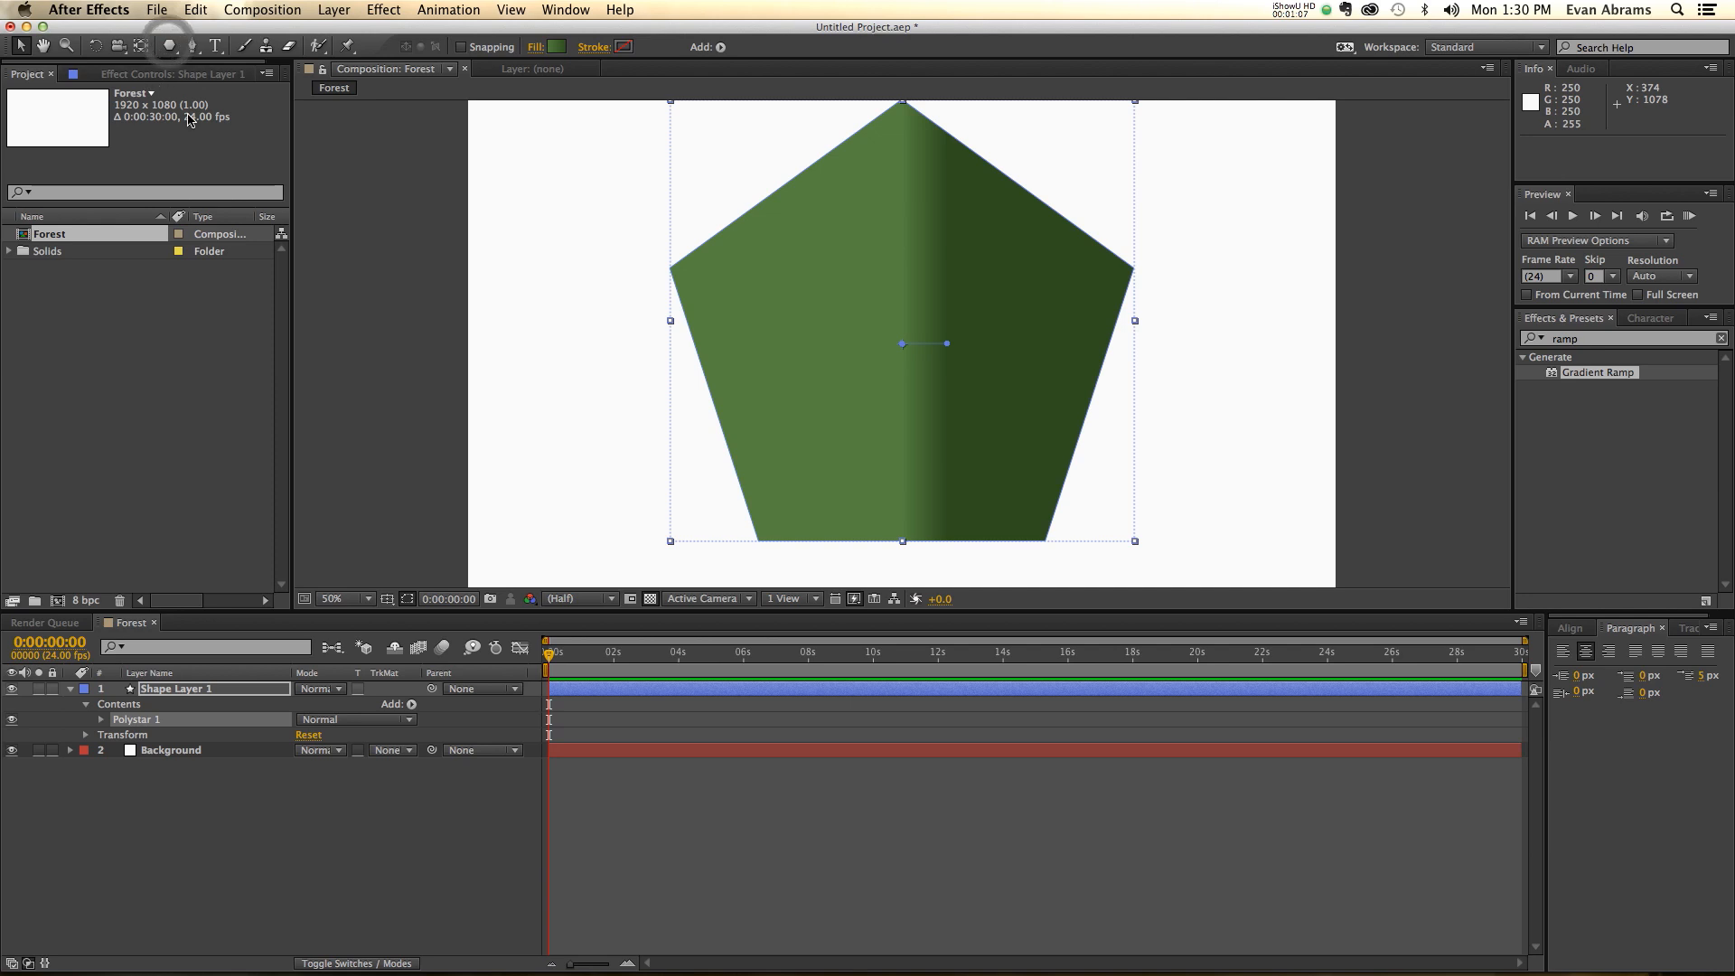
- Keep the polygon's fill as a linear gradient and set the hue of its starting colour stop to 25°
click(537, 47)
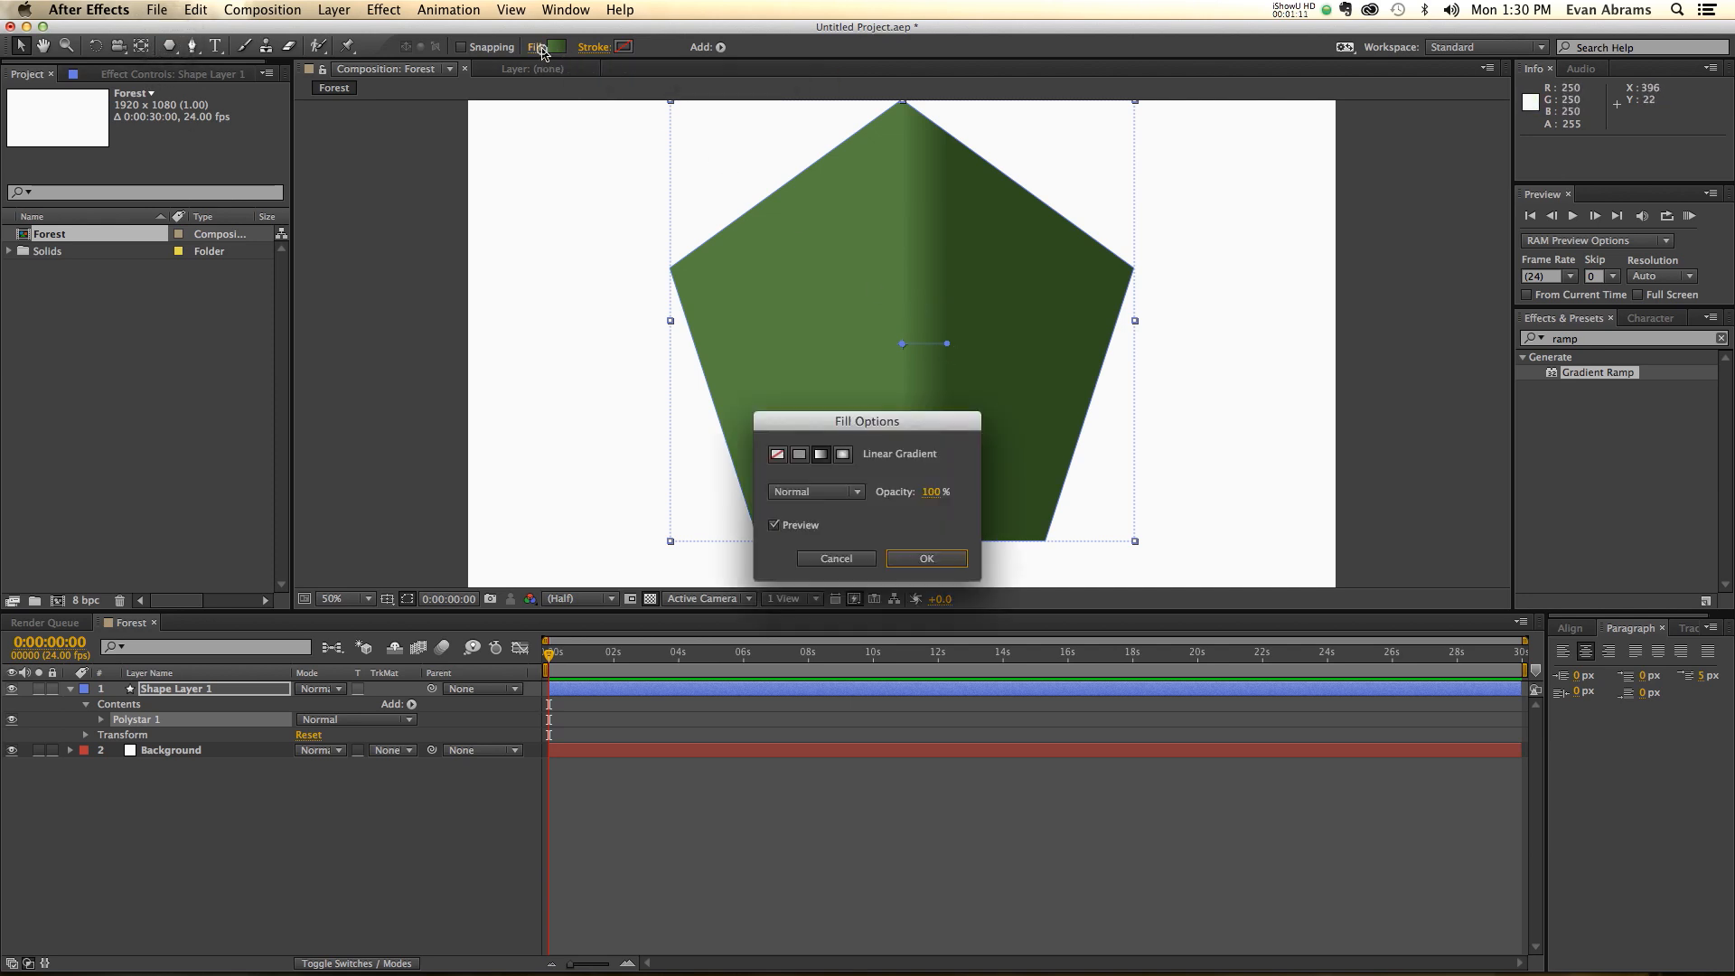
click(924, 561)
click(555, 47)
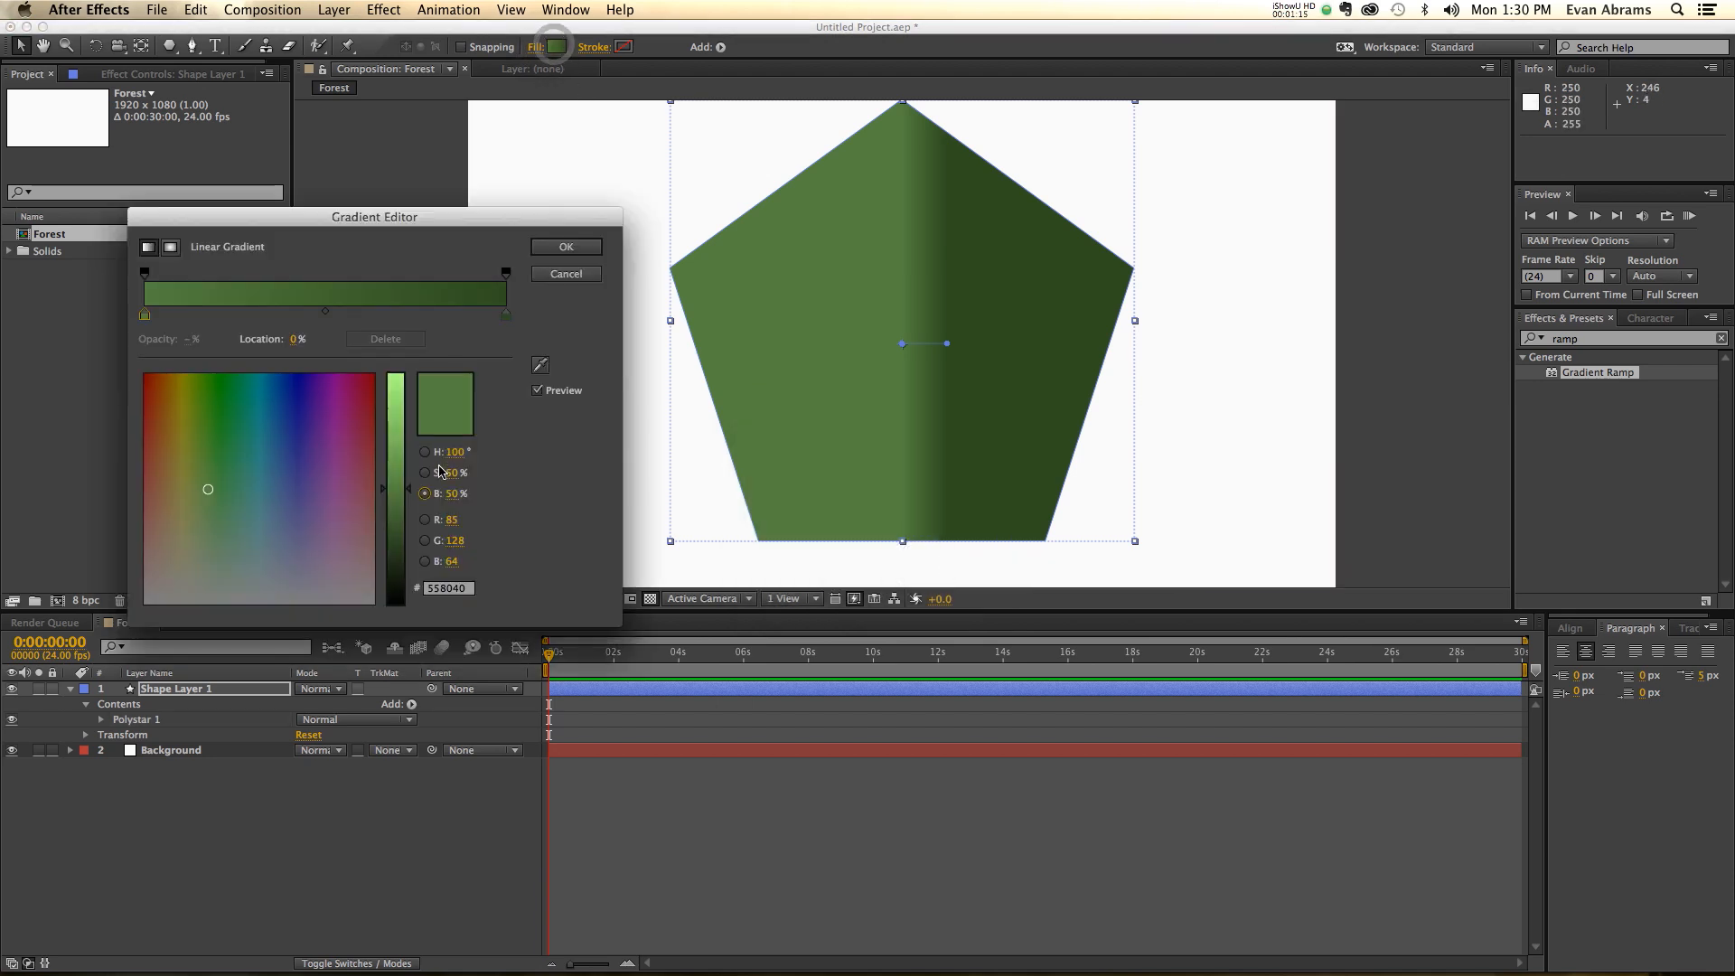
text(25)
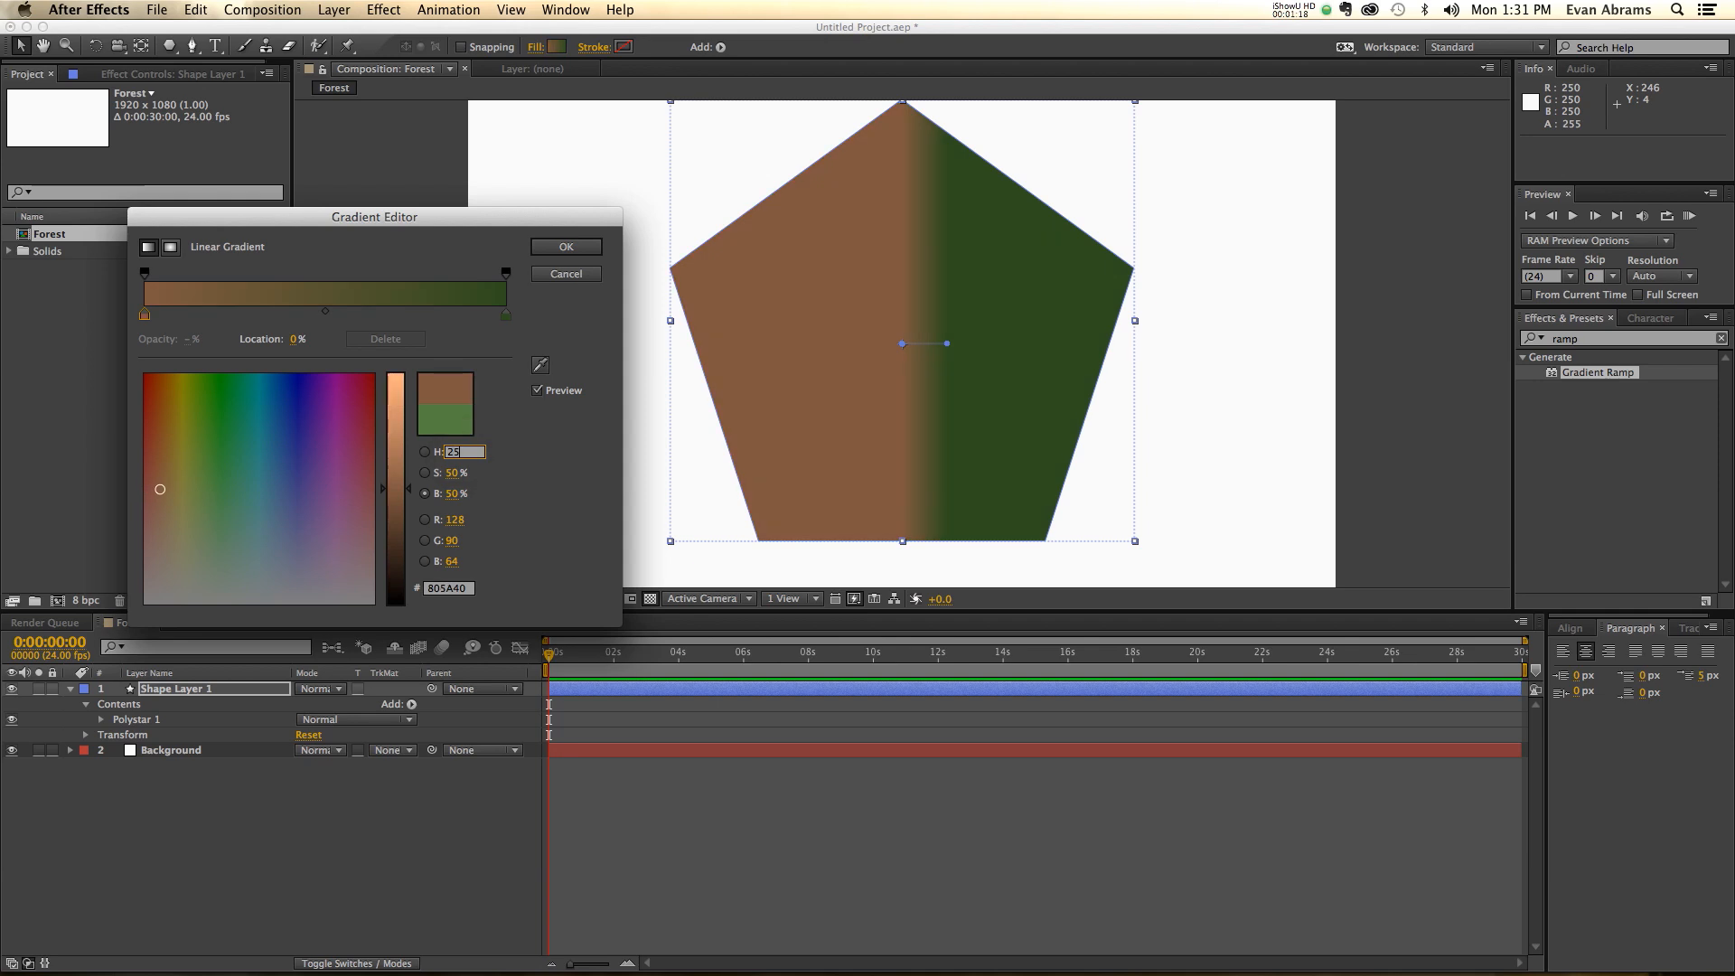
key(Tab)
key(Tab)
- Set the hue of the gradient's end colour stop to 25° and accept the brown gradient
click(504, 316)
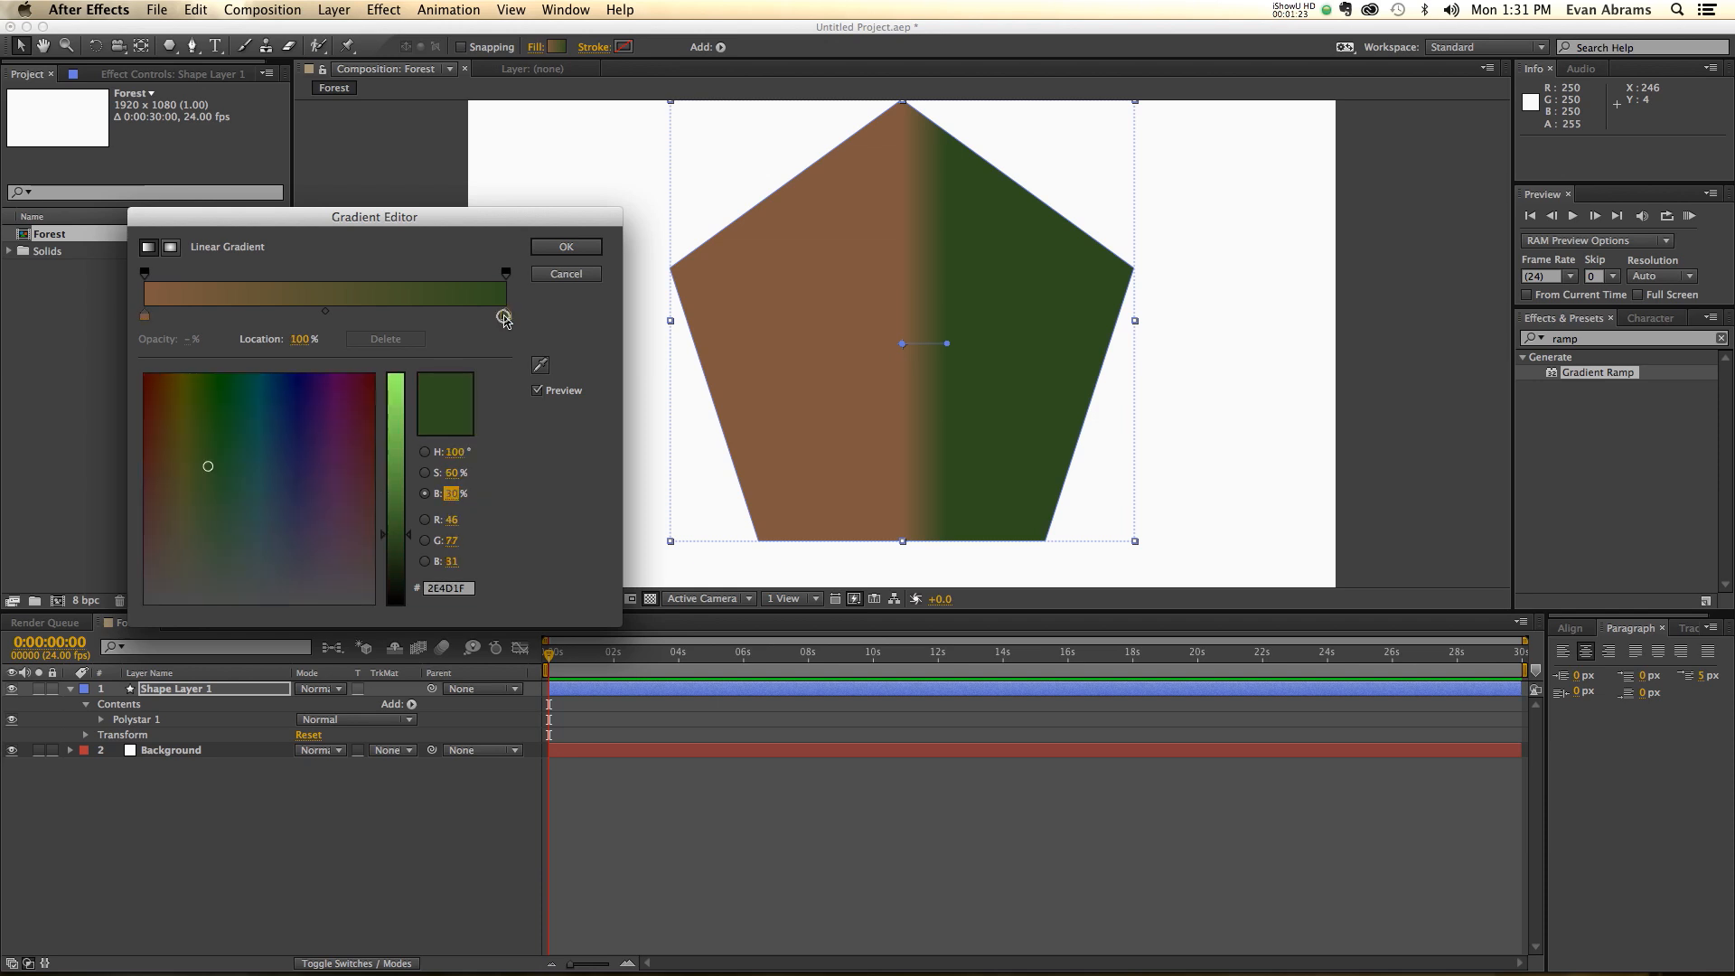
click(466, 453)
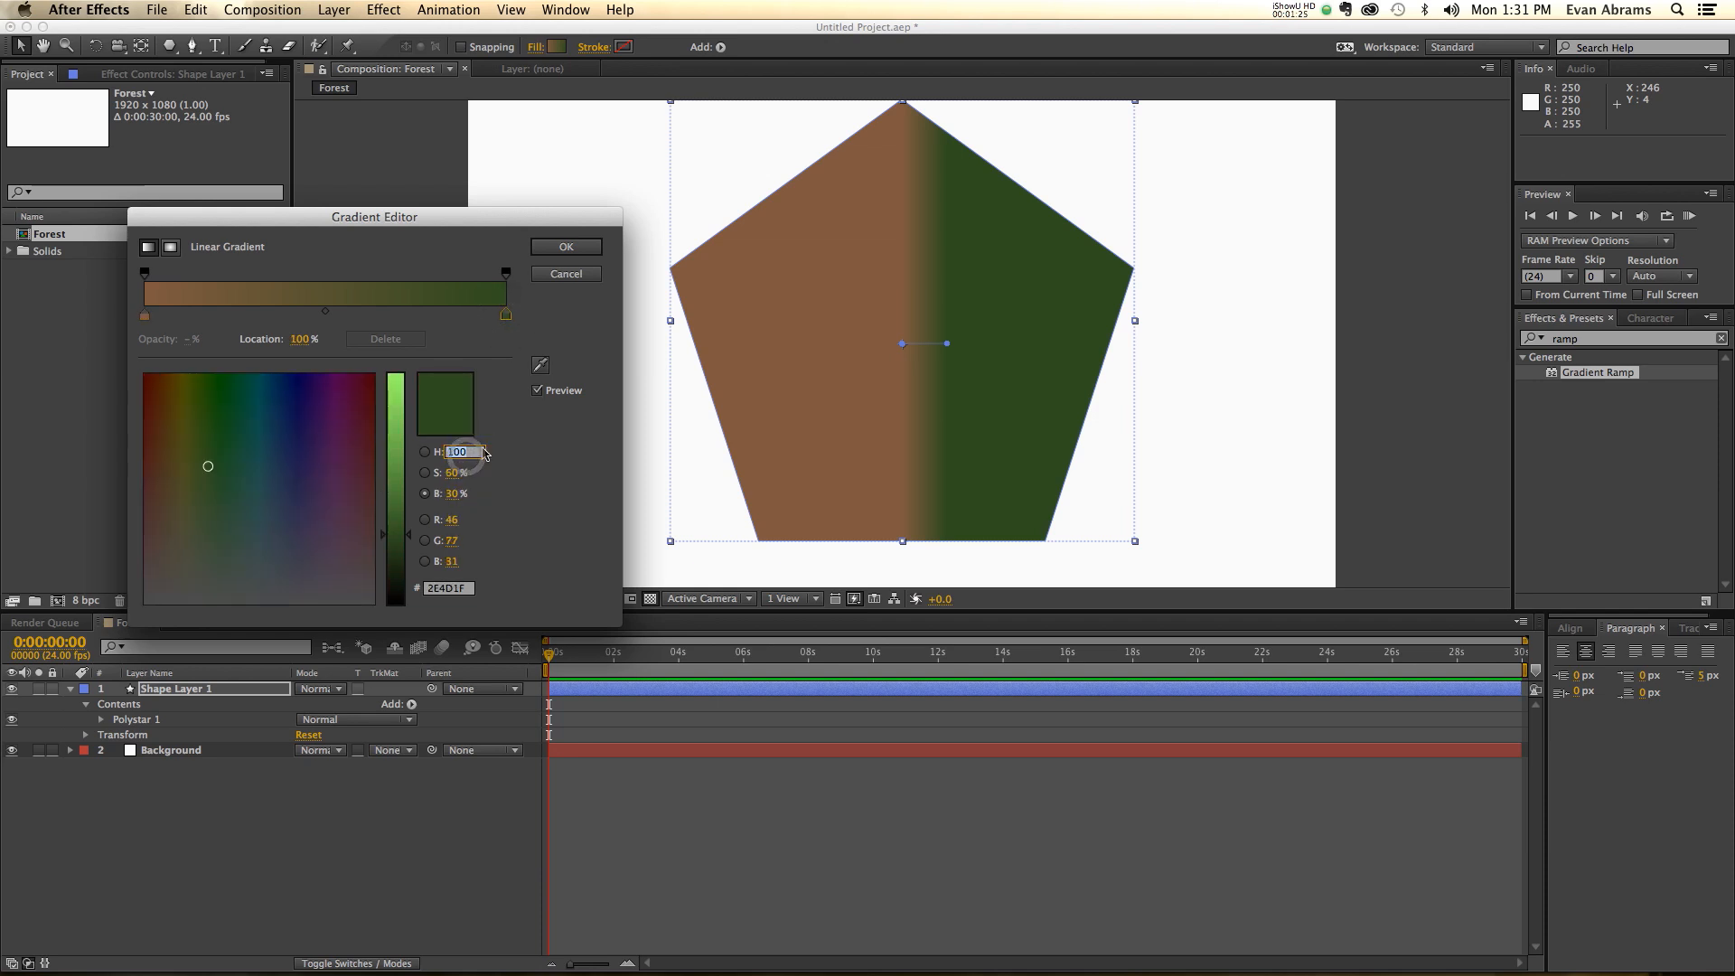
text(25)
key(Tab)
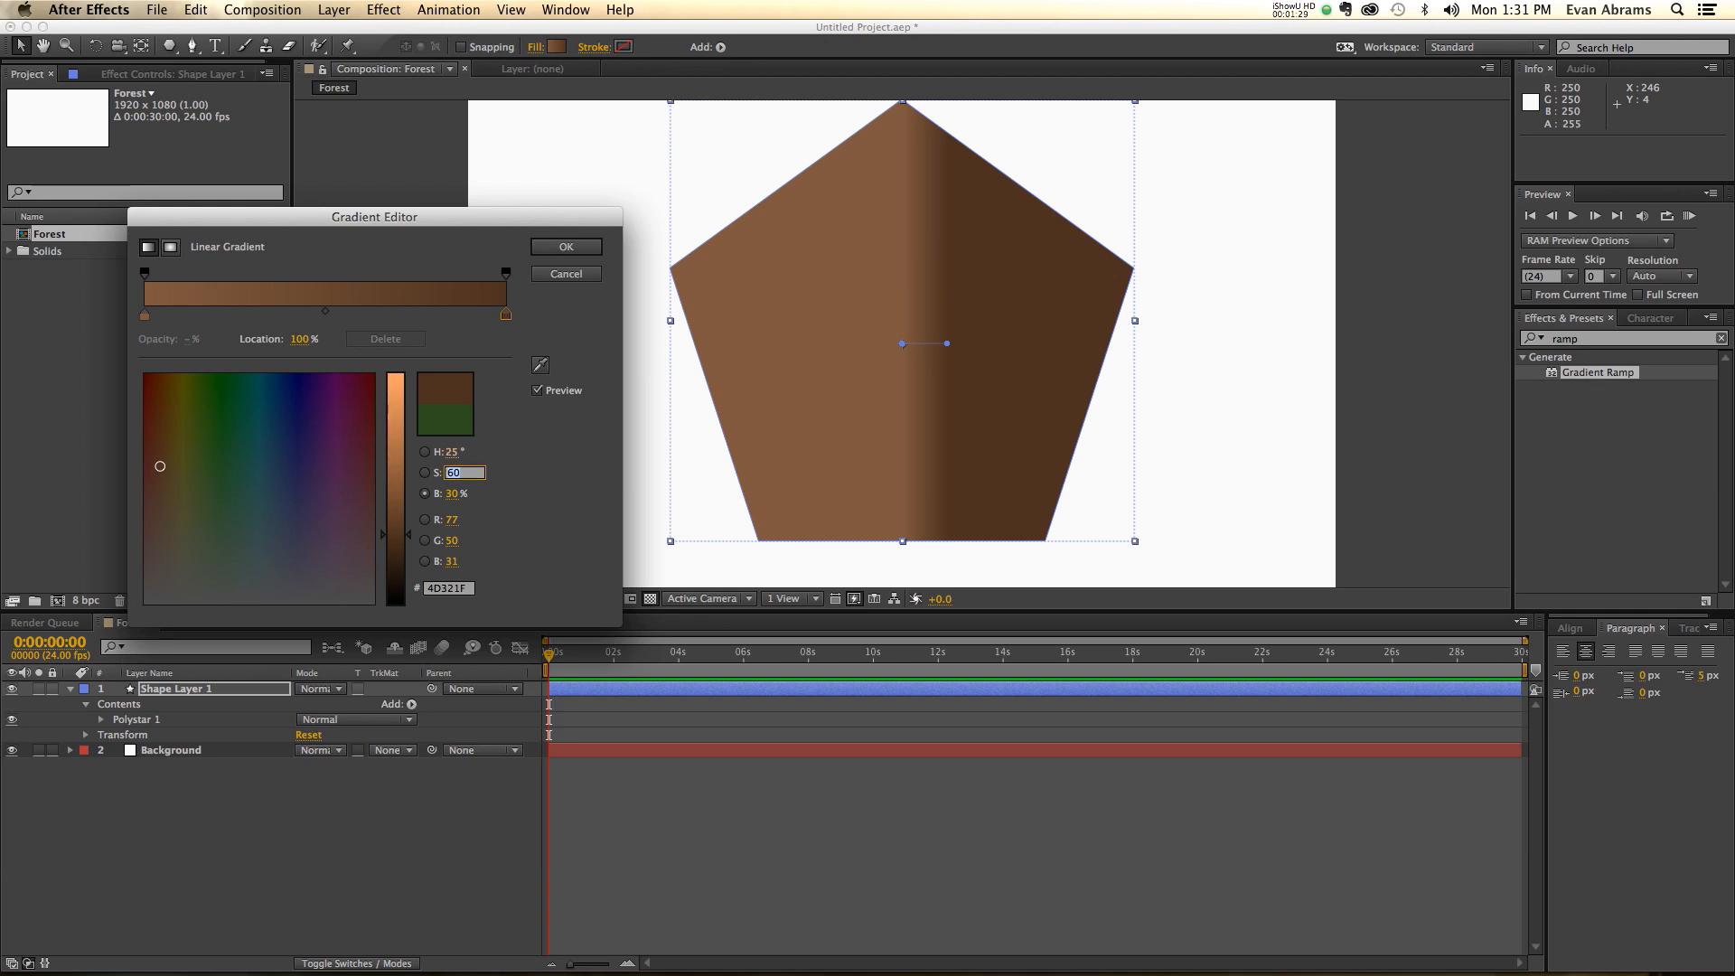
key(Tab)
key(Return)
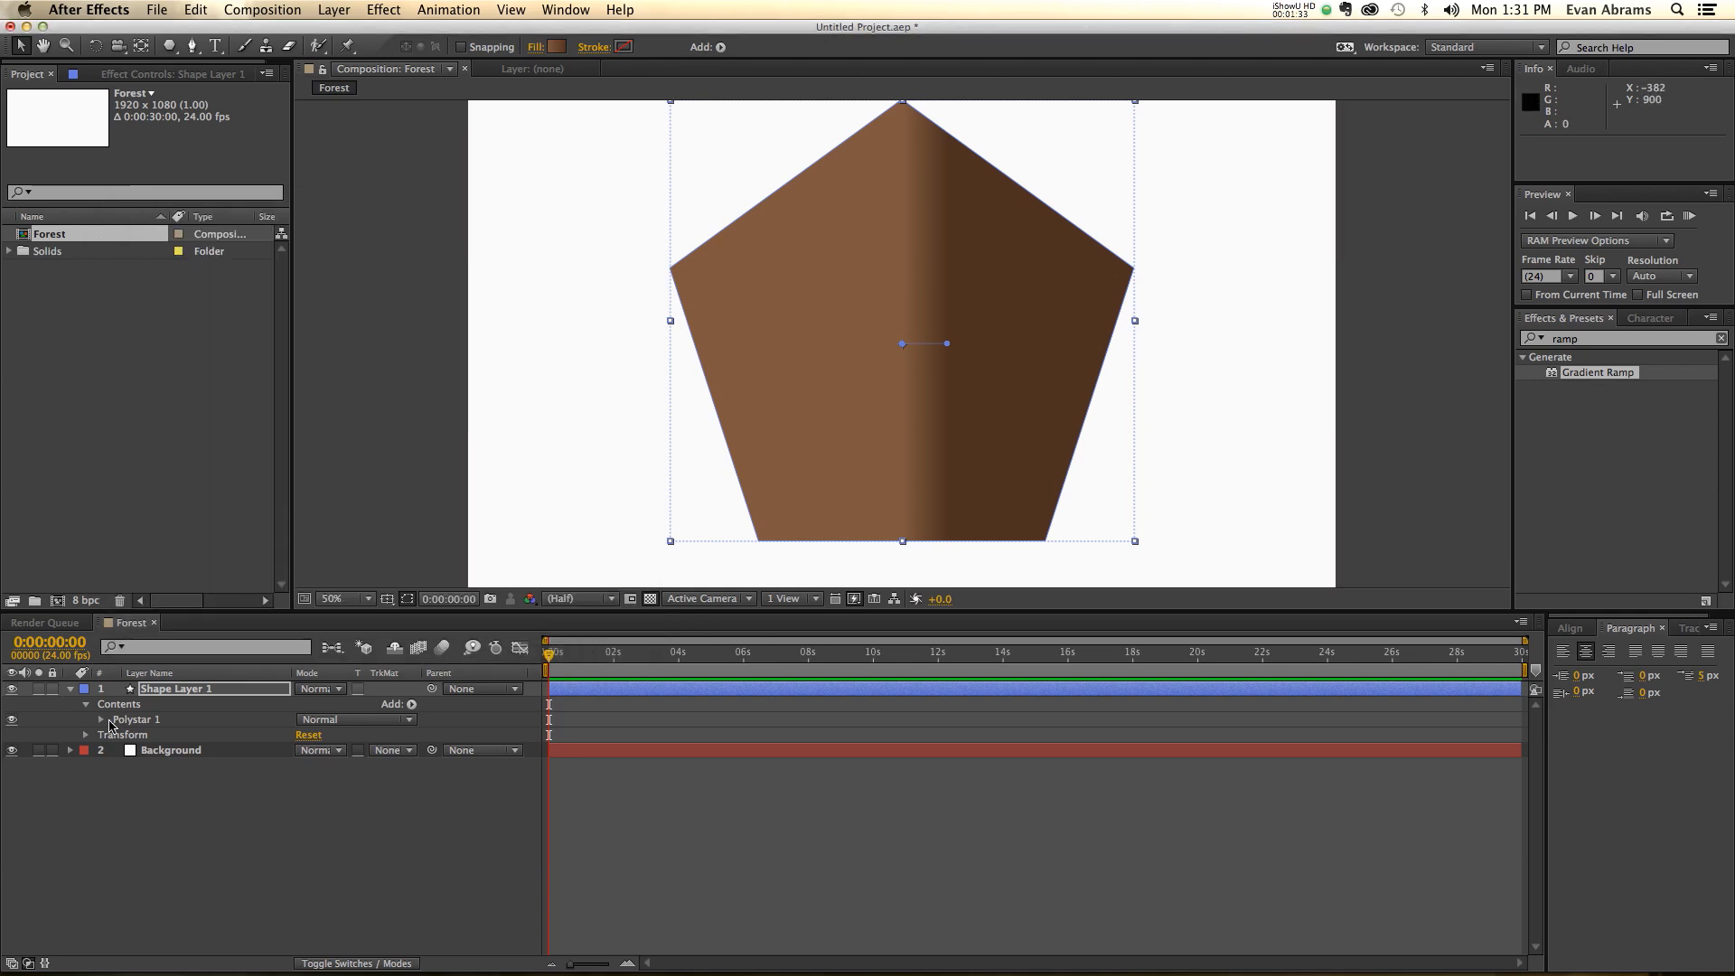
- Turn the polygon into a small triangle with 3 points and an outer radius of 100
click(102, 719)
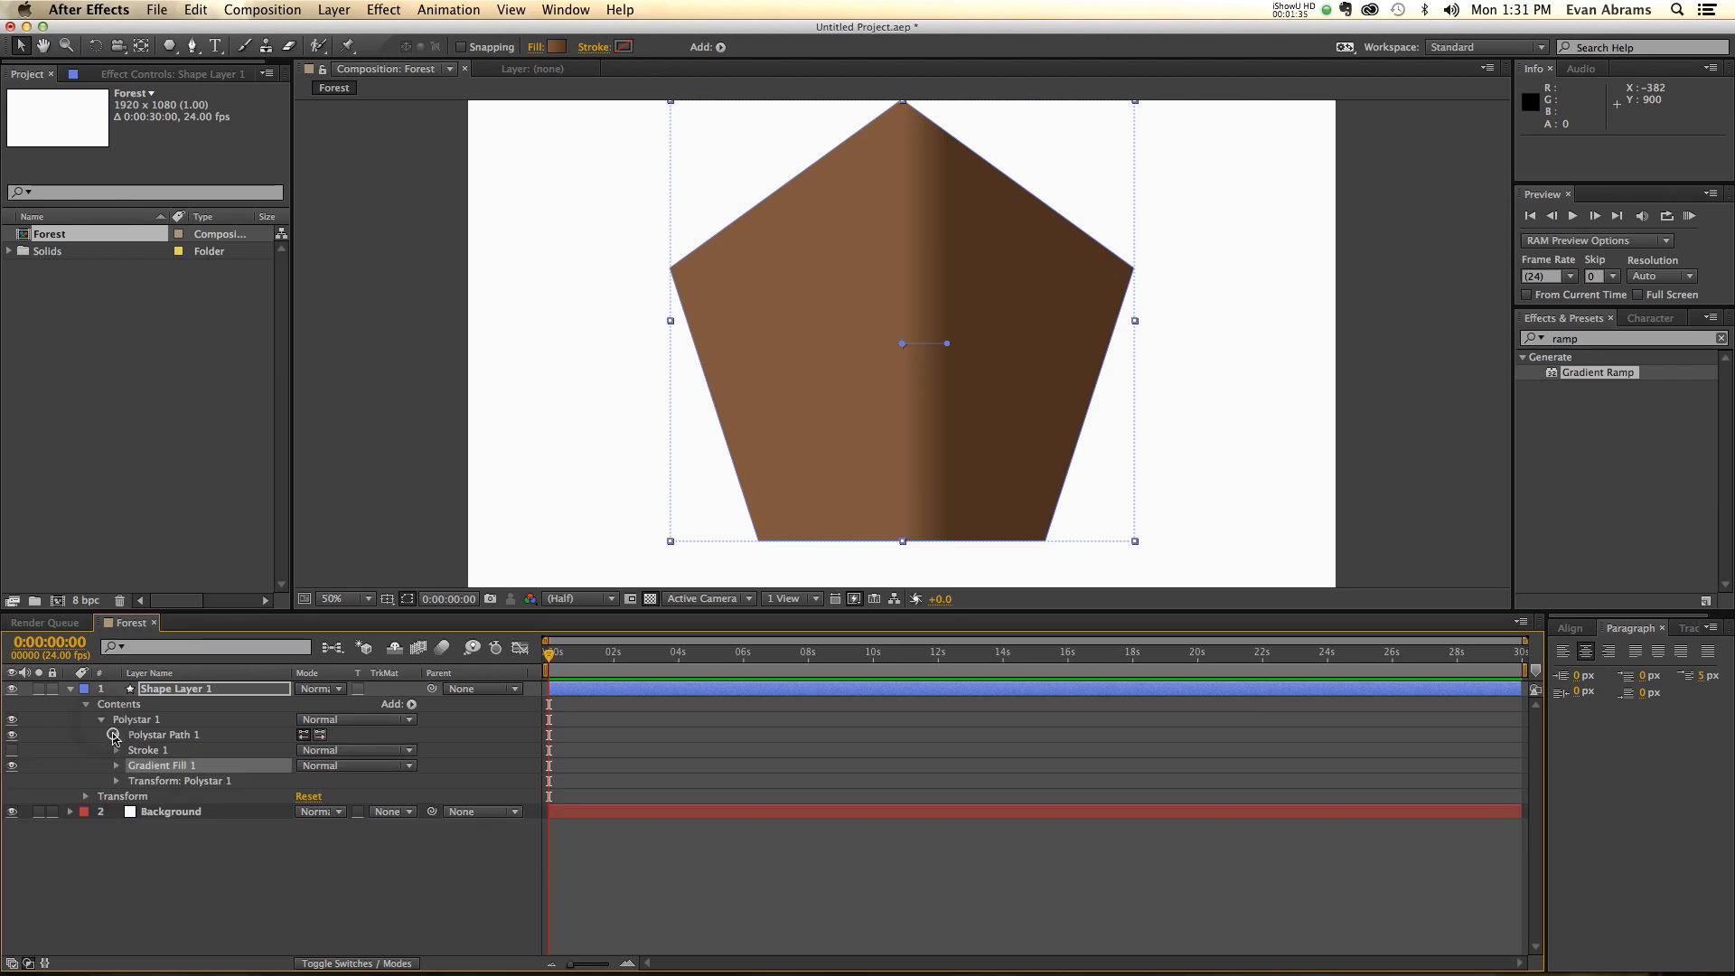
click(114, 735)
click(307, 765)
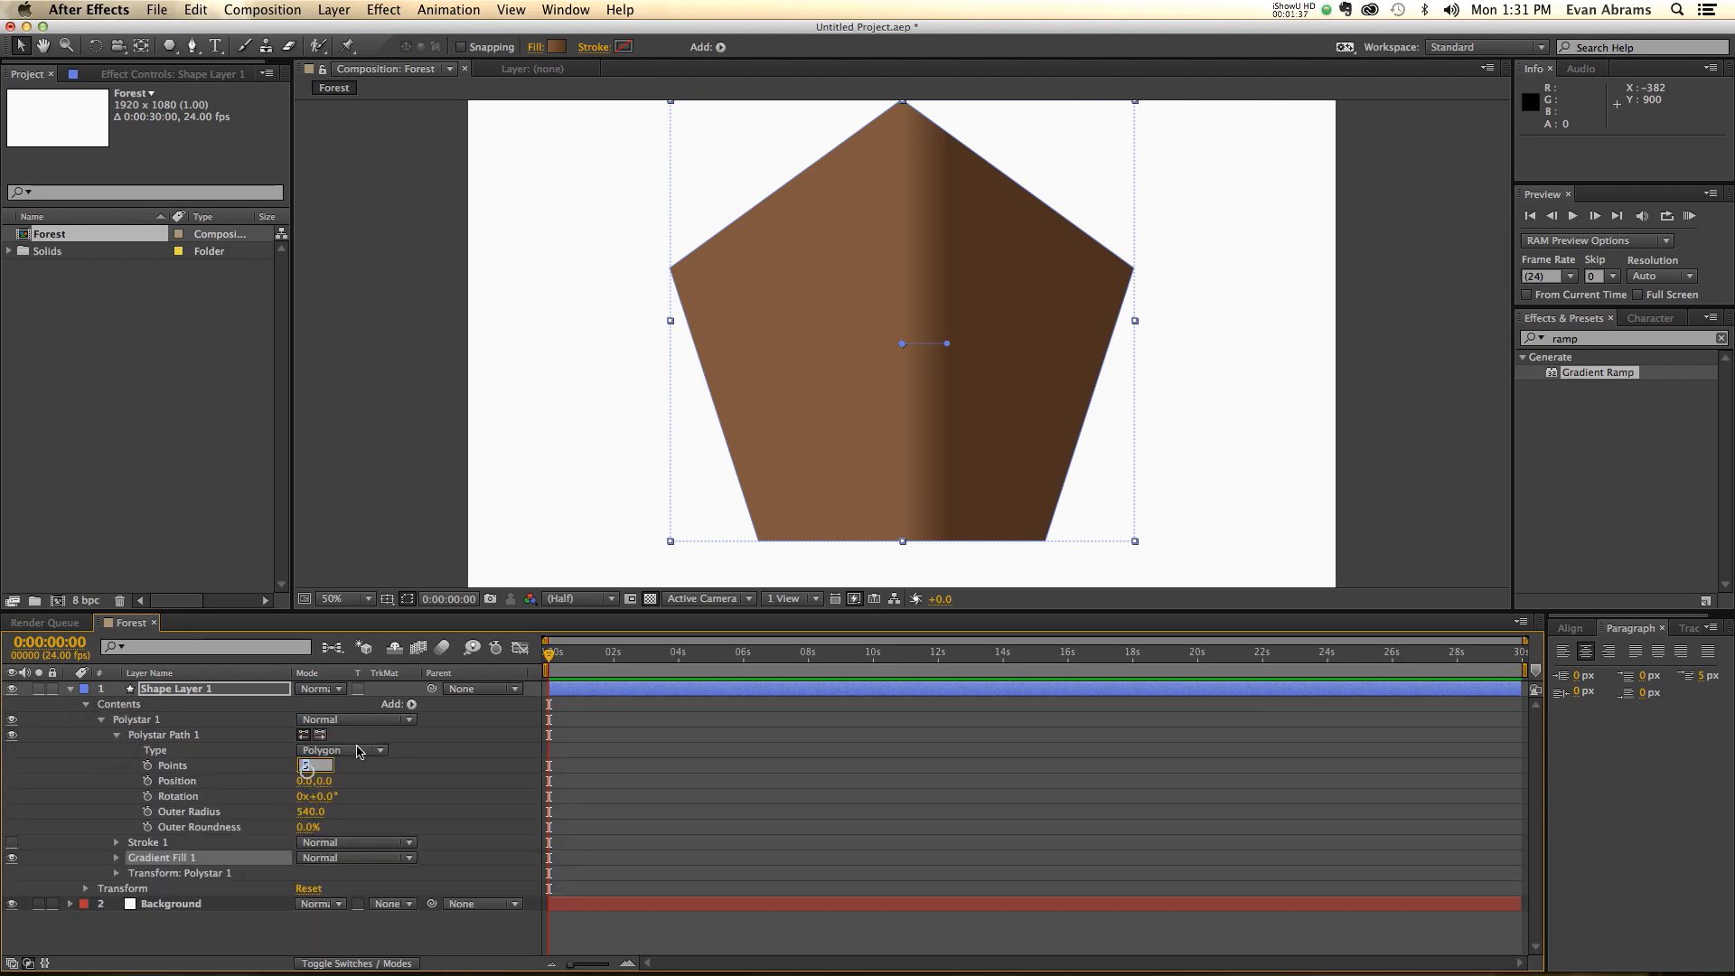
text(3)
key(Return)
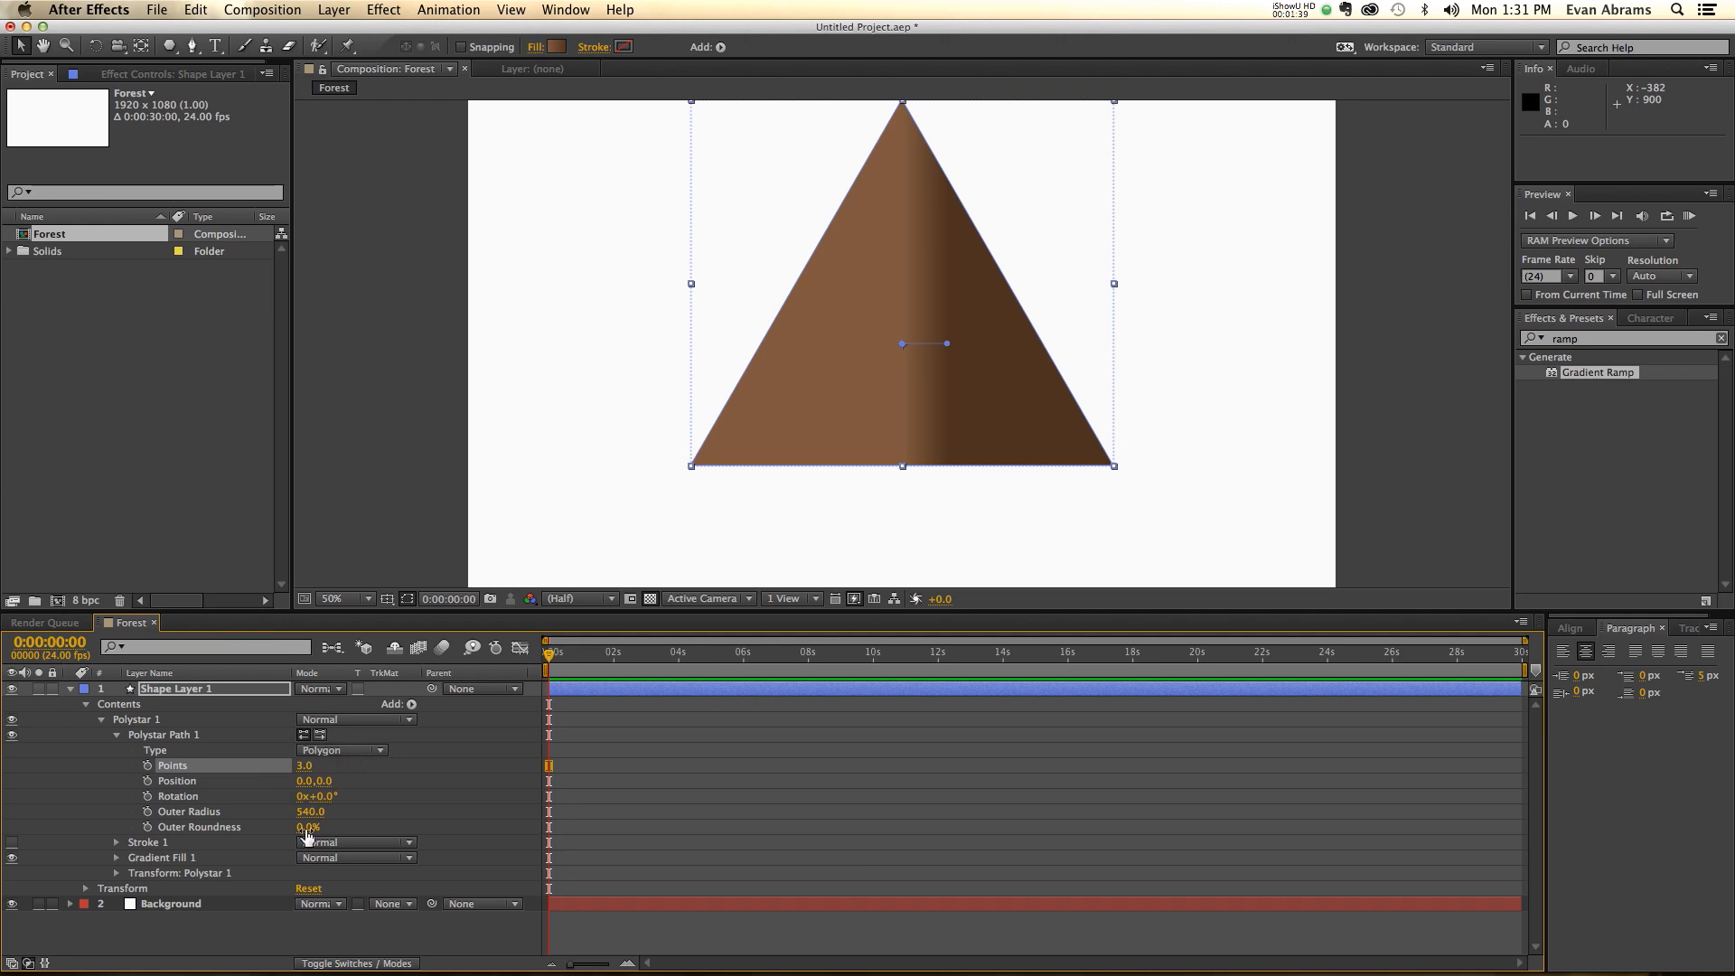
click(311, 811)
text(100)
key(Return)
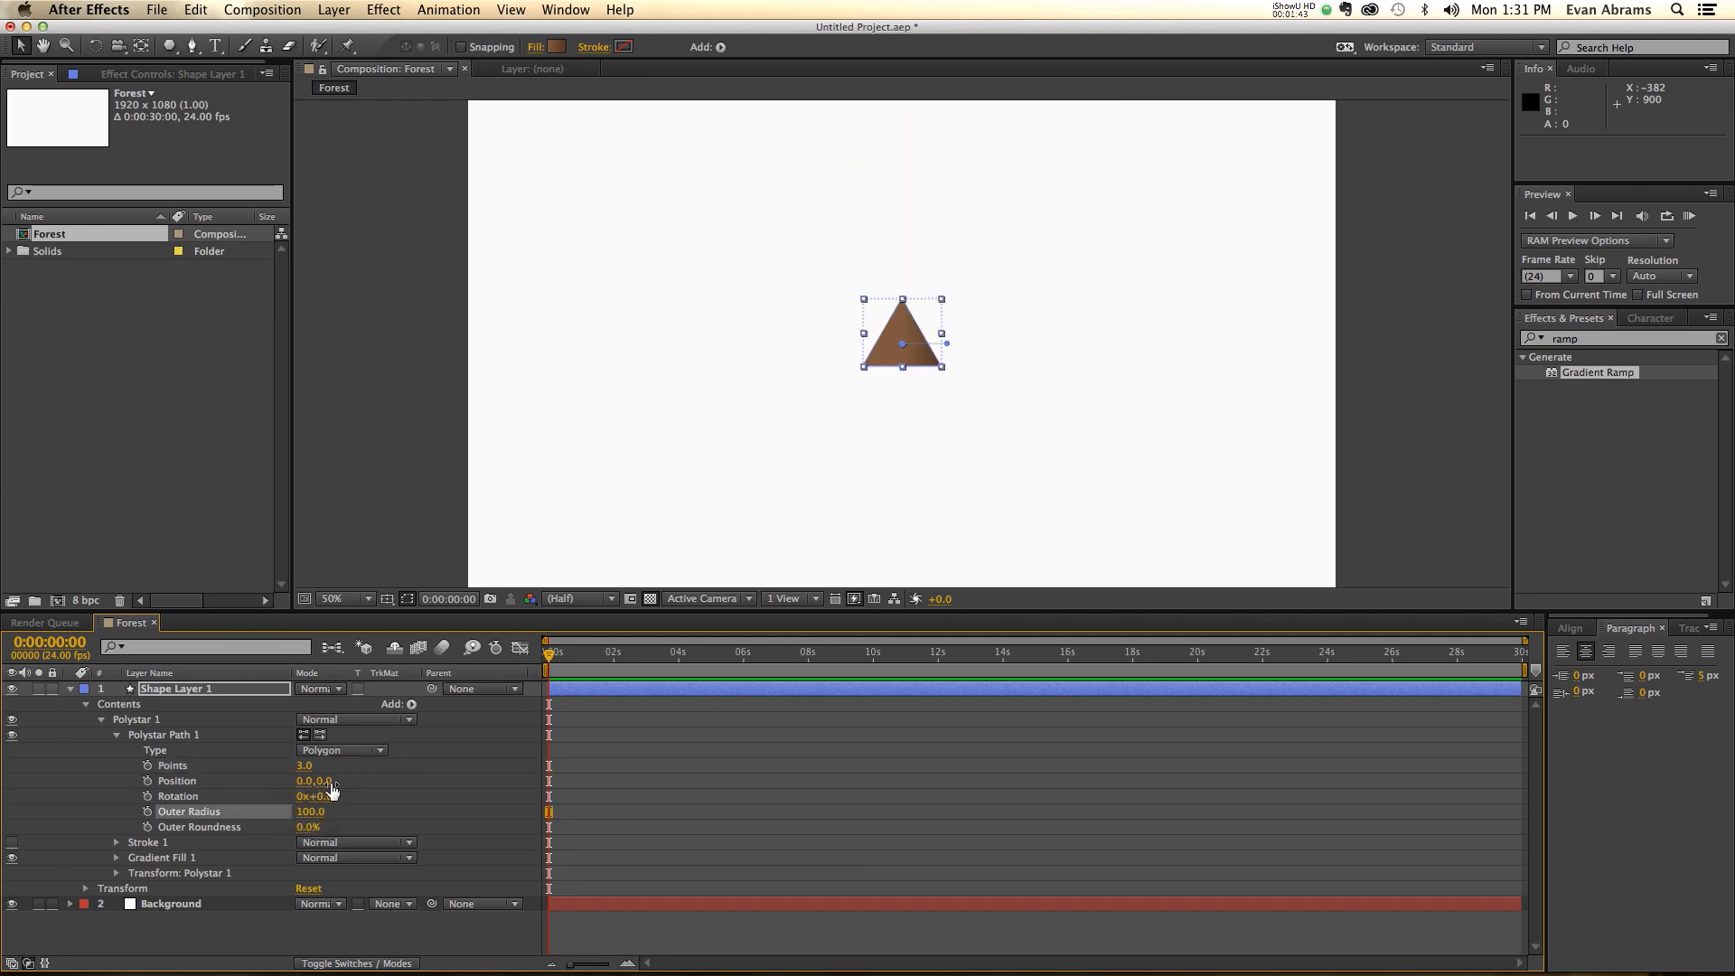
- Set the triangle path's vertical position to -50 so its base sits on the layer's anchor point
drag(333, 789, 284, 783)
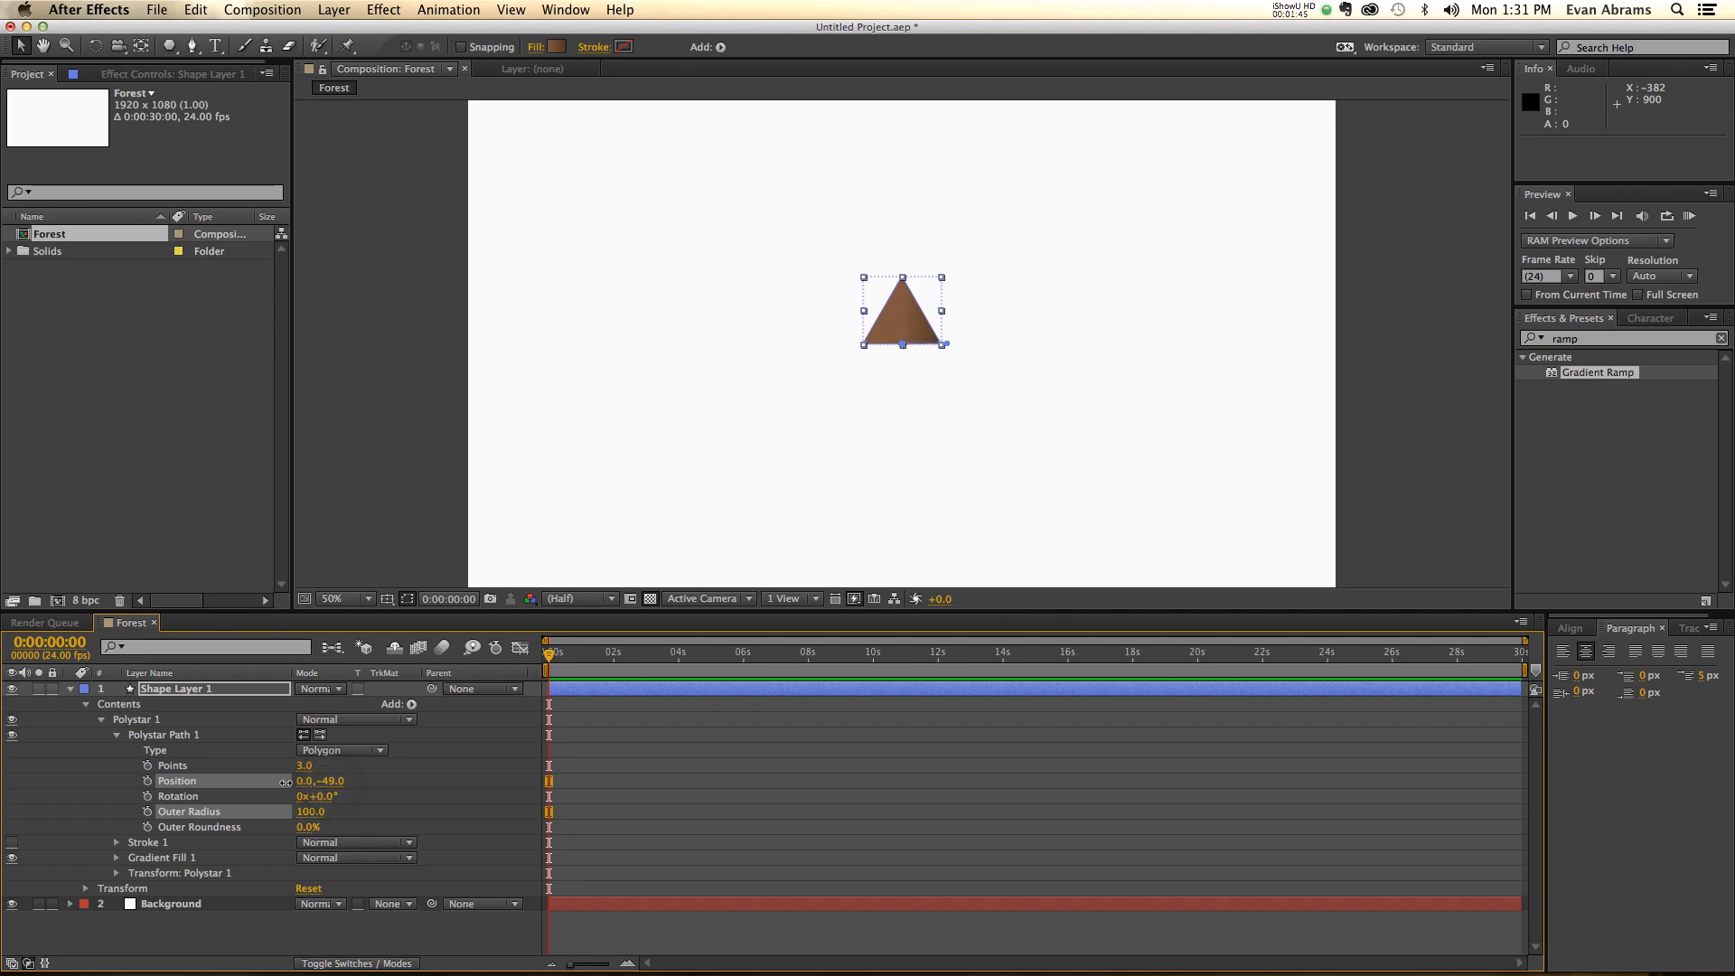
click(336, 781)
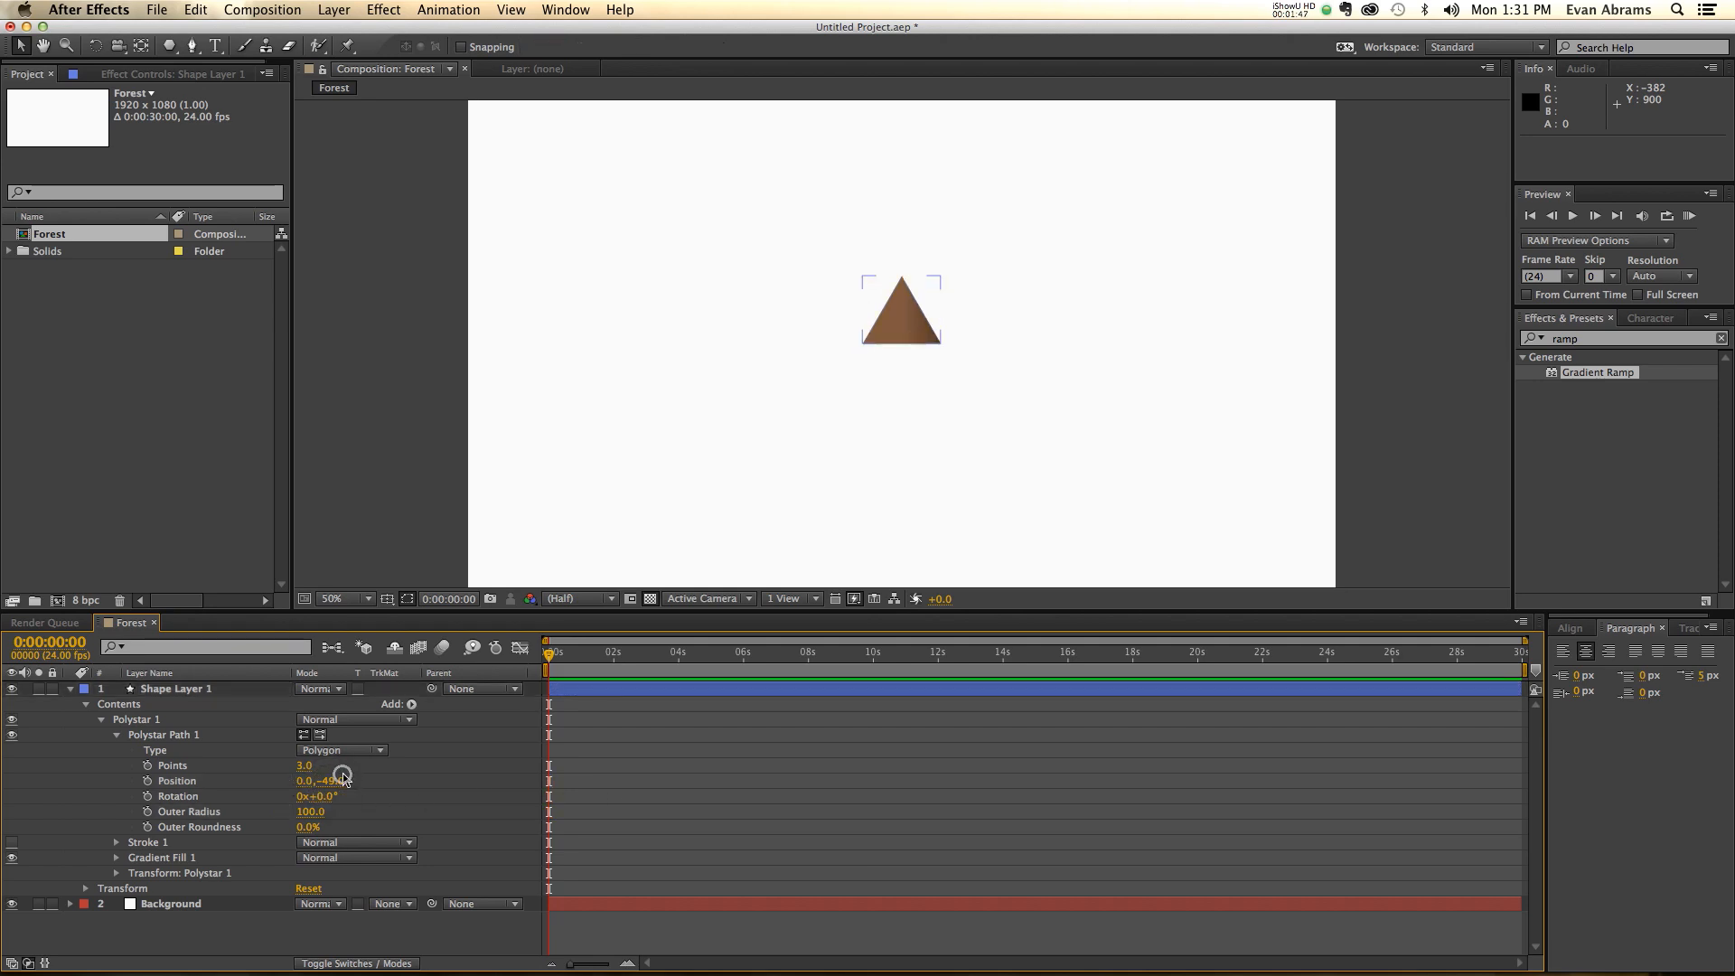
text(-50)
key(Return)
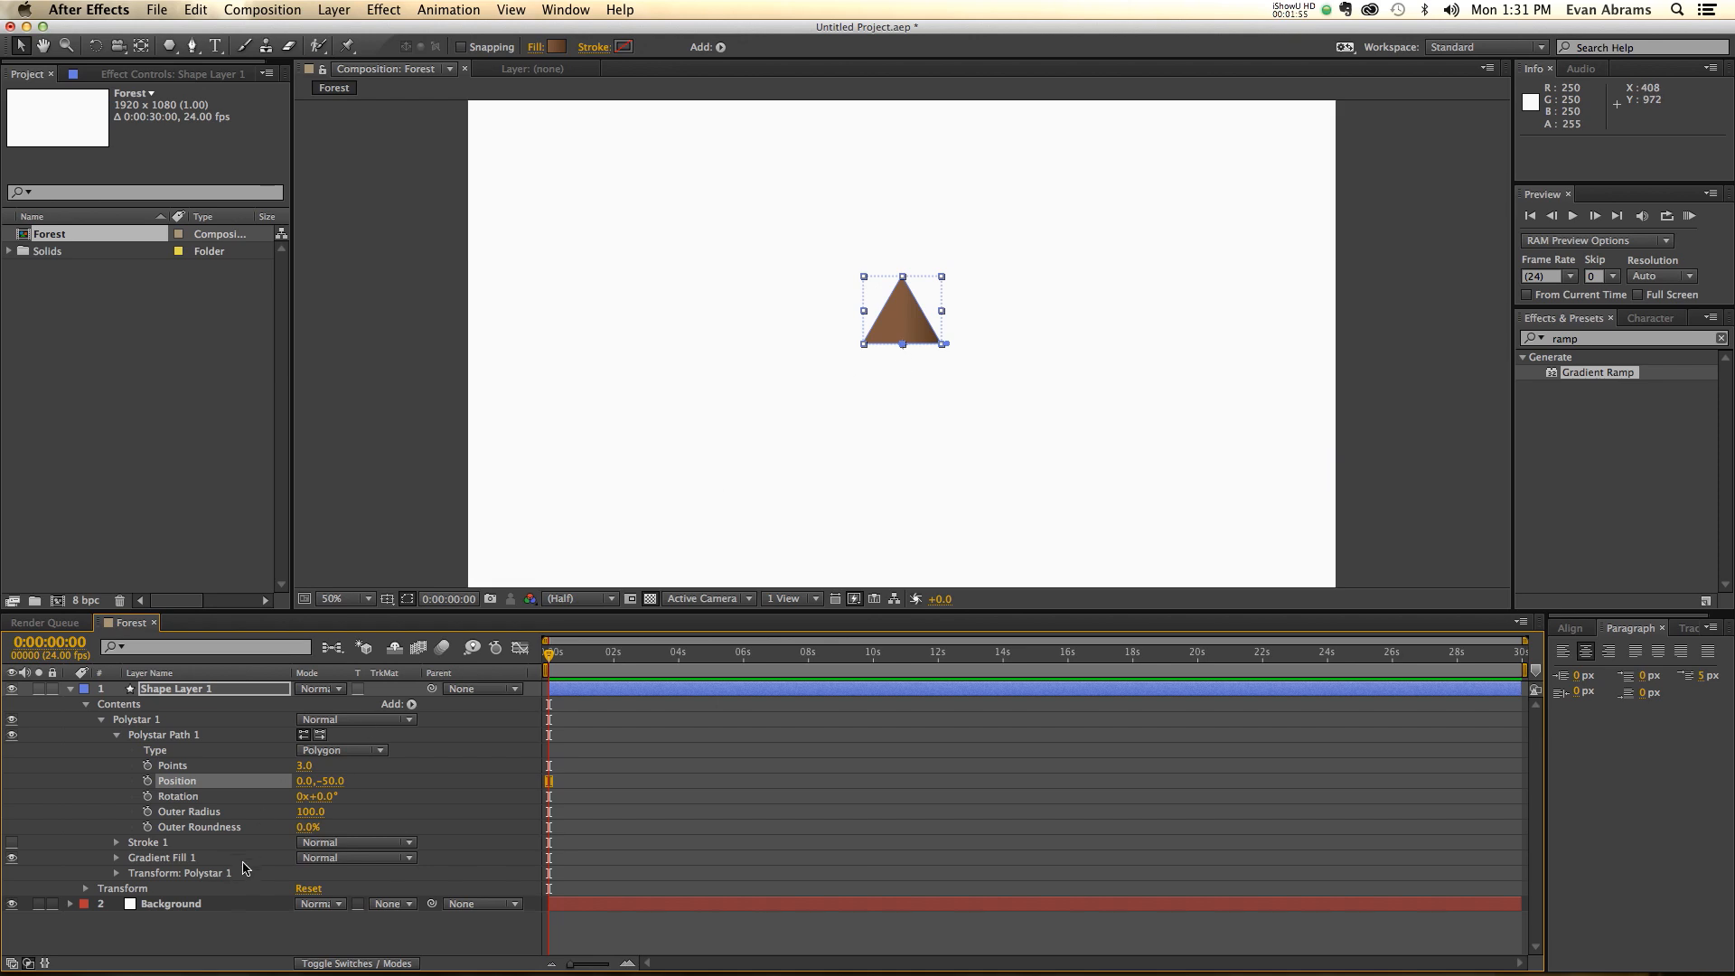
- Set the gradient fill's start point to -100, 0 so the gradient spans the whole triangle
click(117, 858)
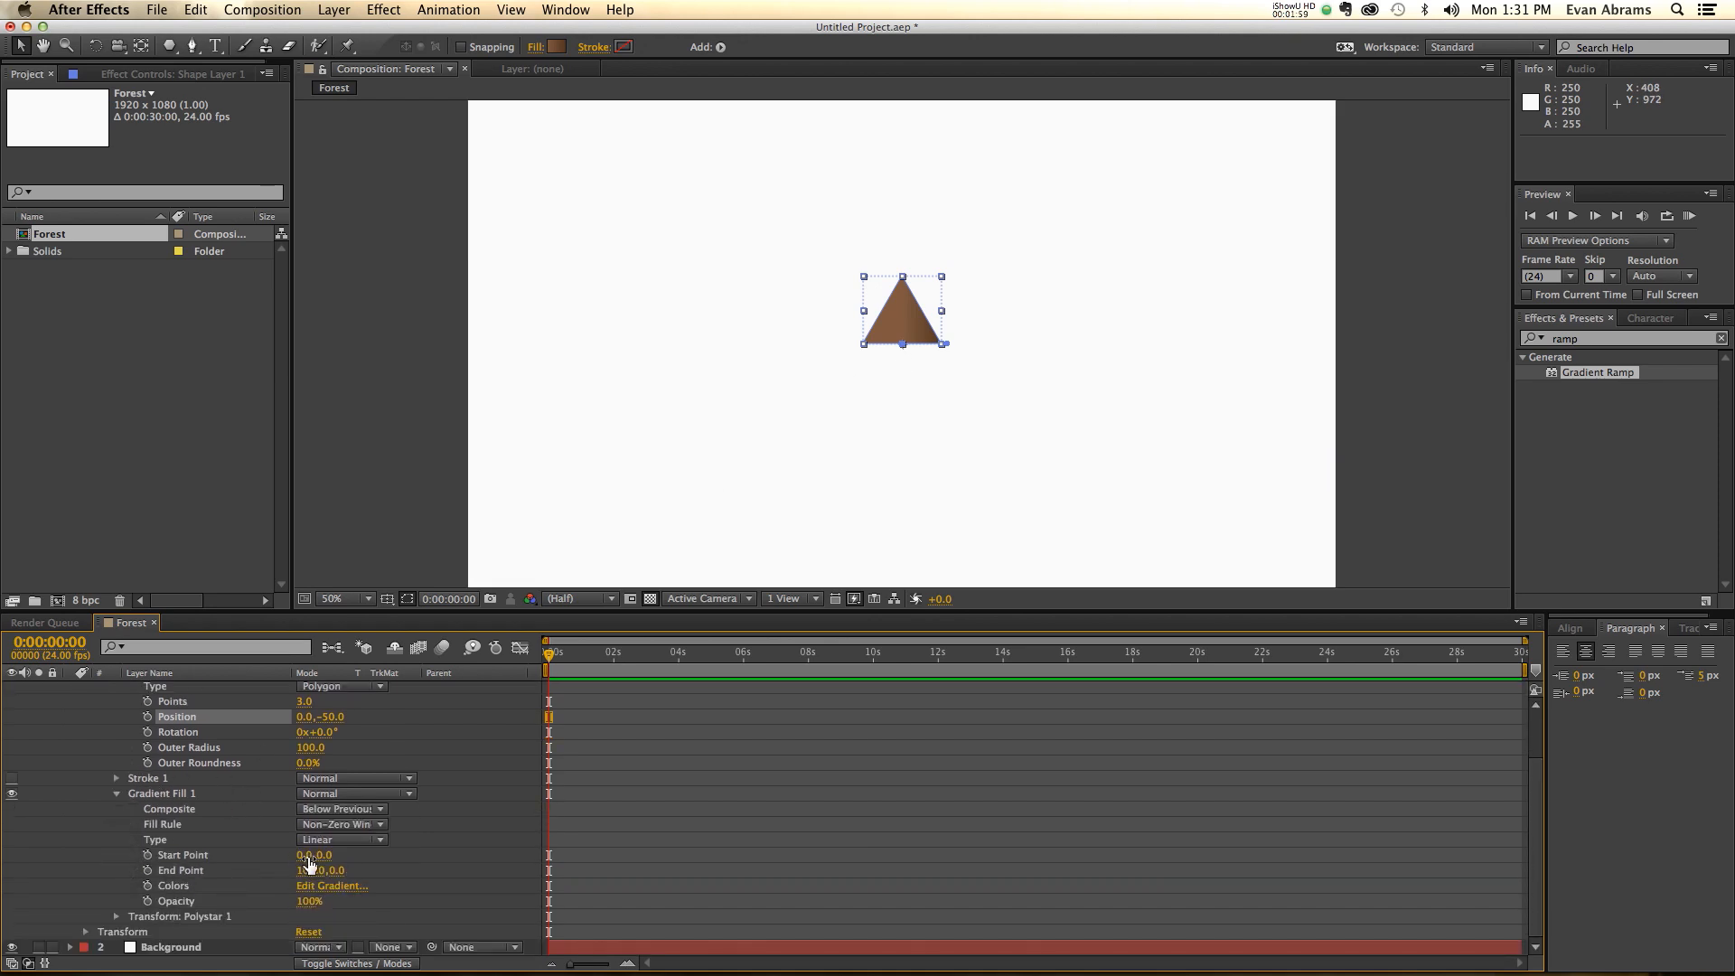
click(306, 855)
key(Tab)
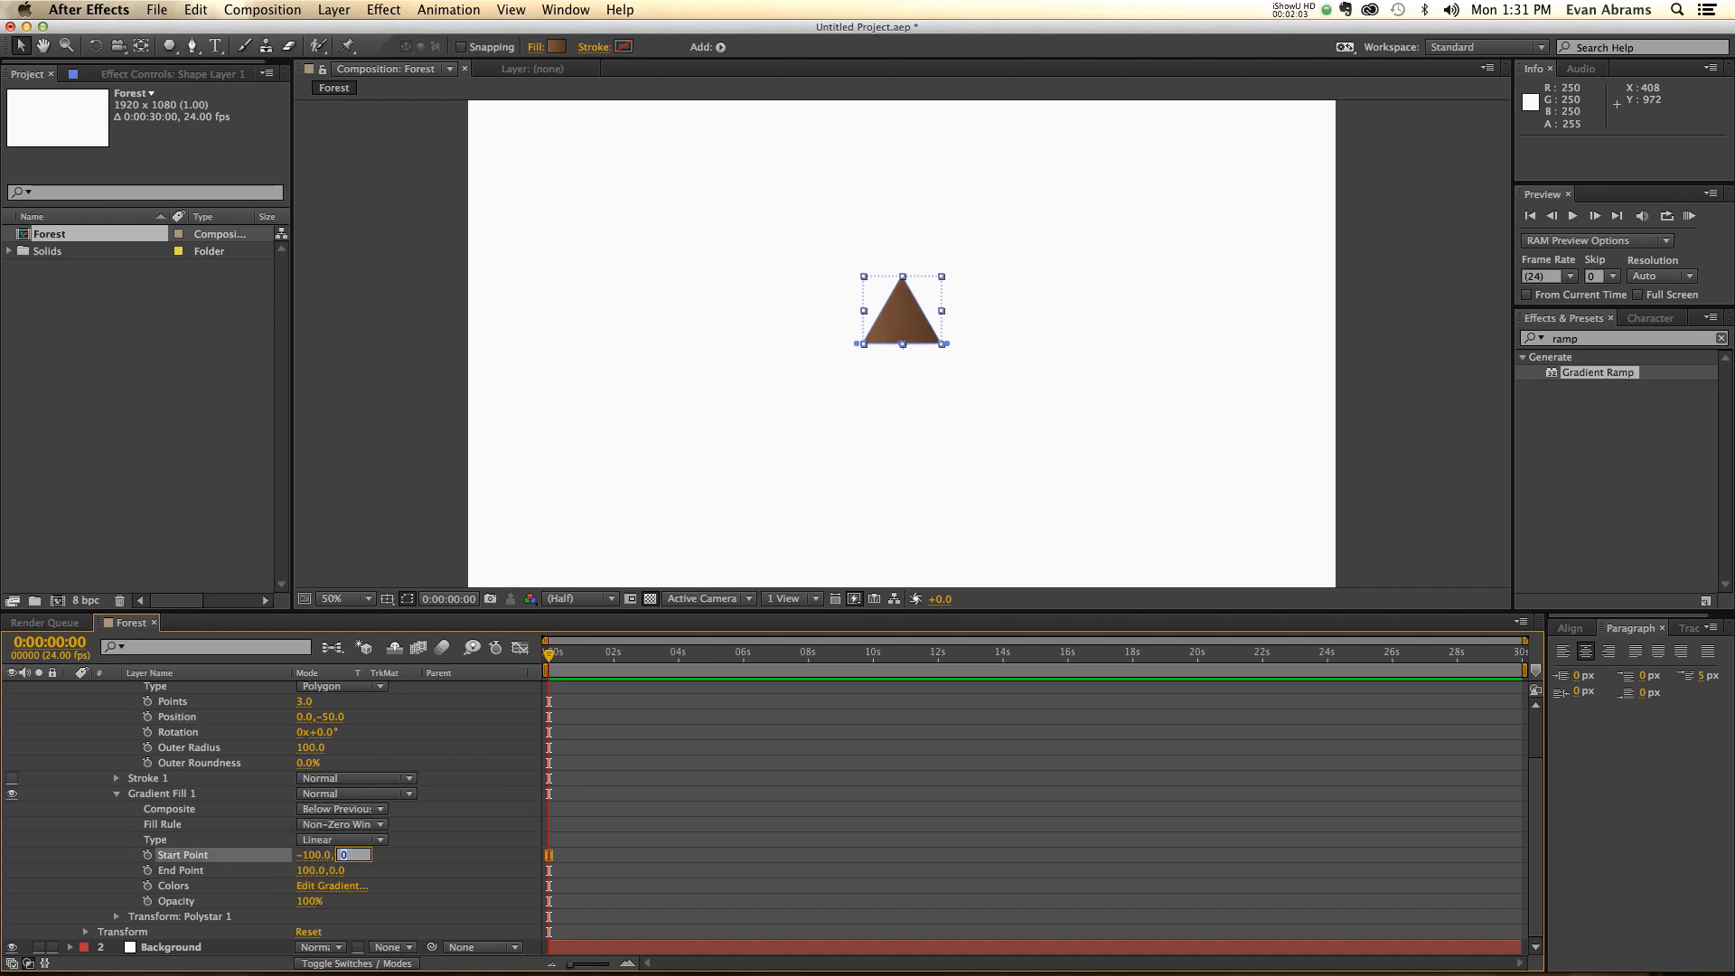
click(529, 863)
key(period)
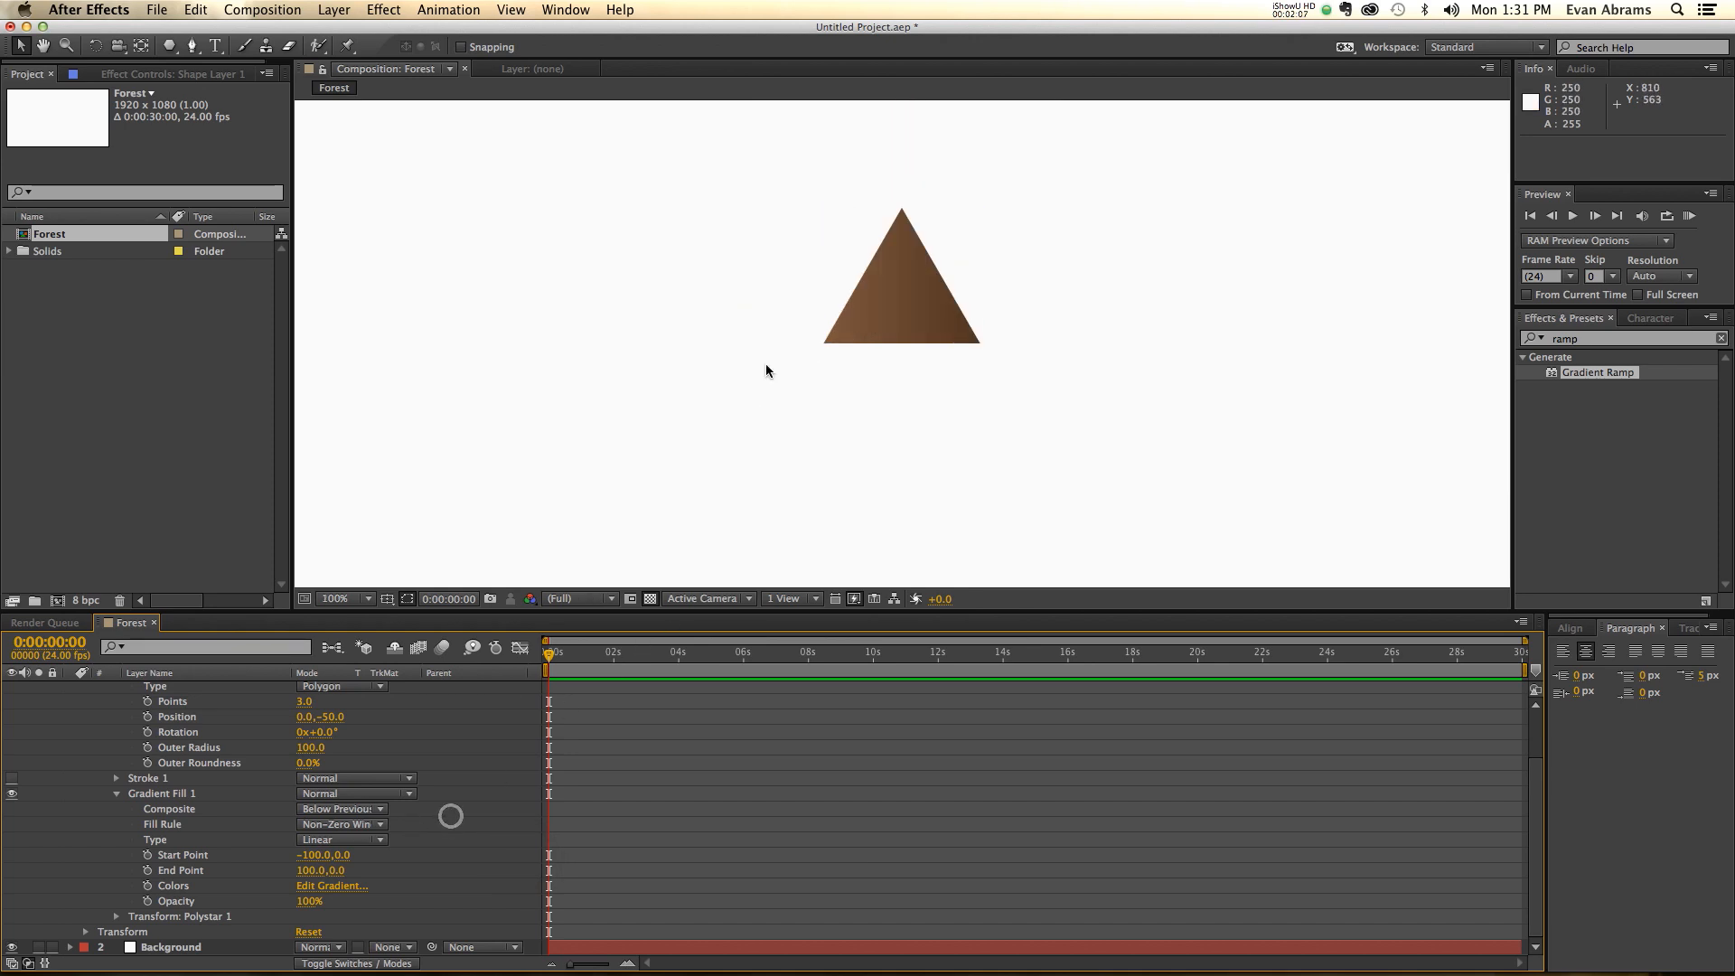
key(comma)
- Rename the triangle's shape layer as trunk
scroll(185, 771, up, 3)
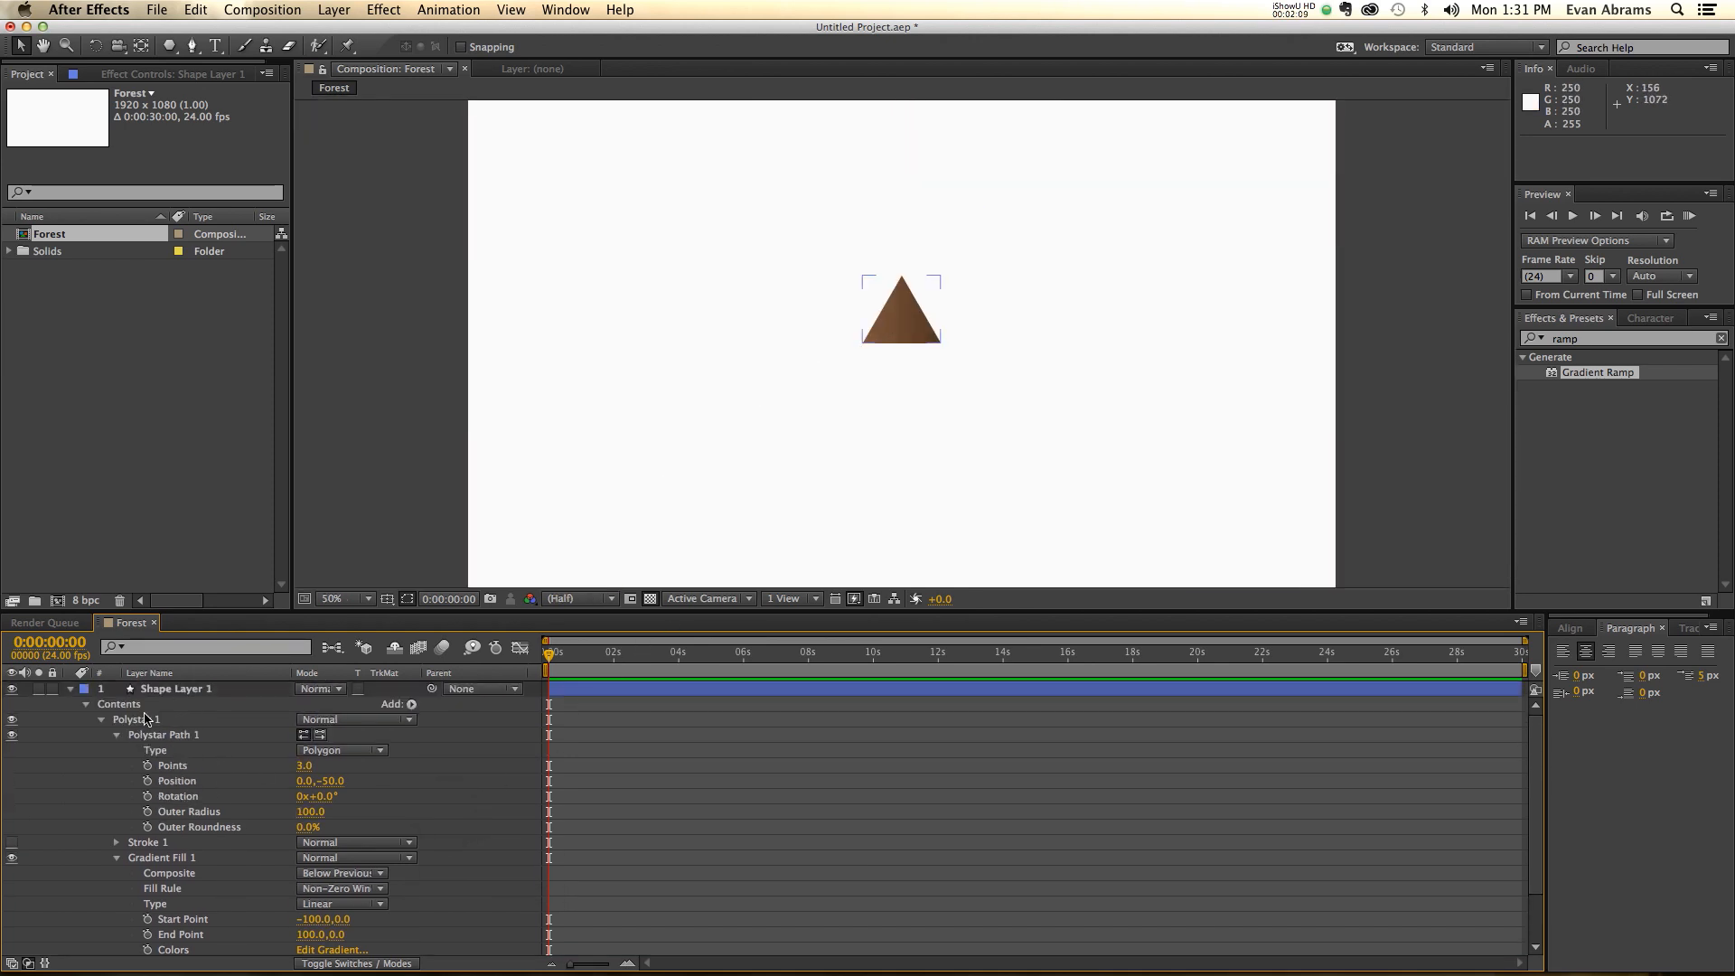
click(186, 689)
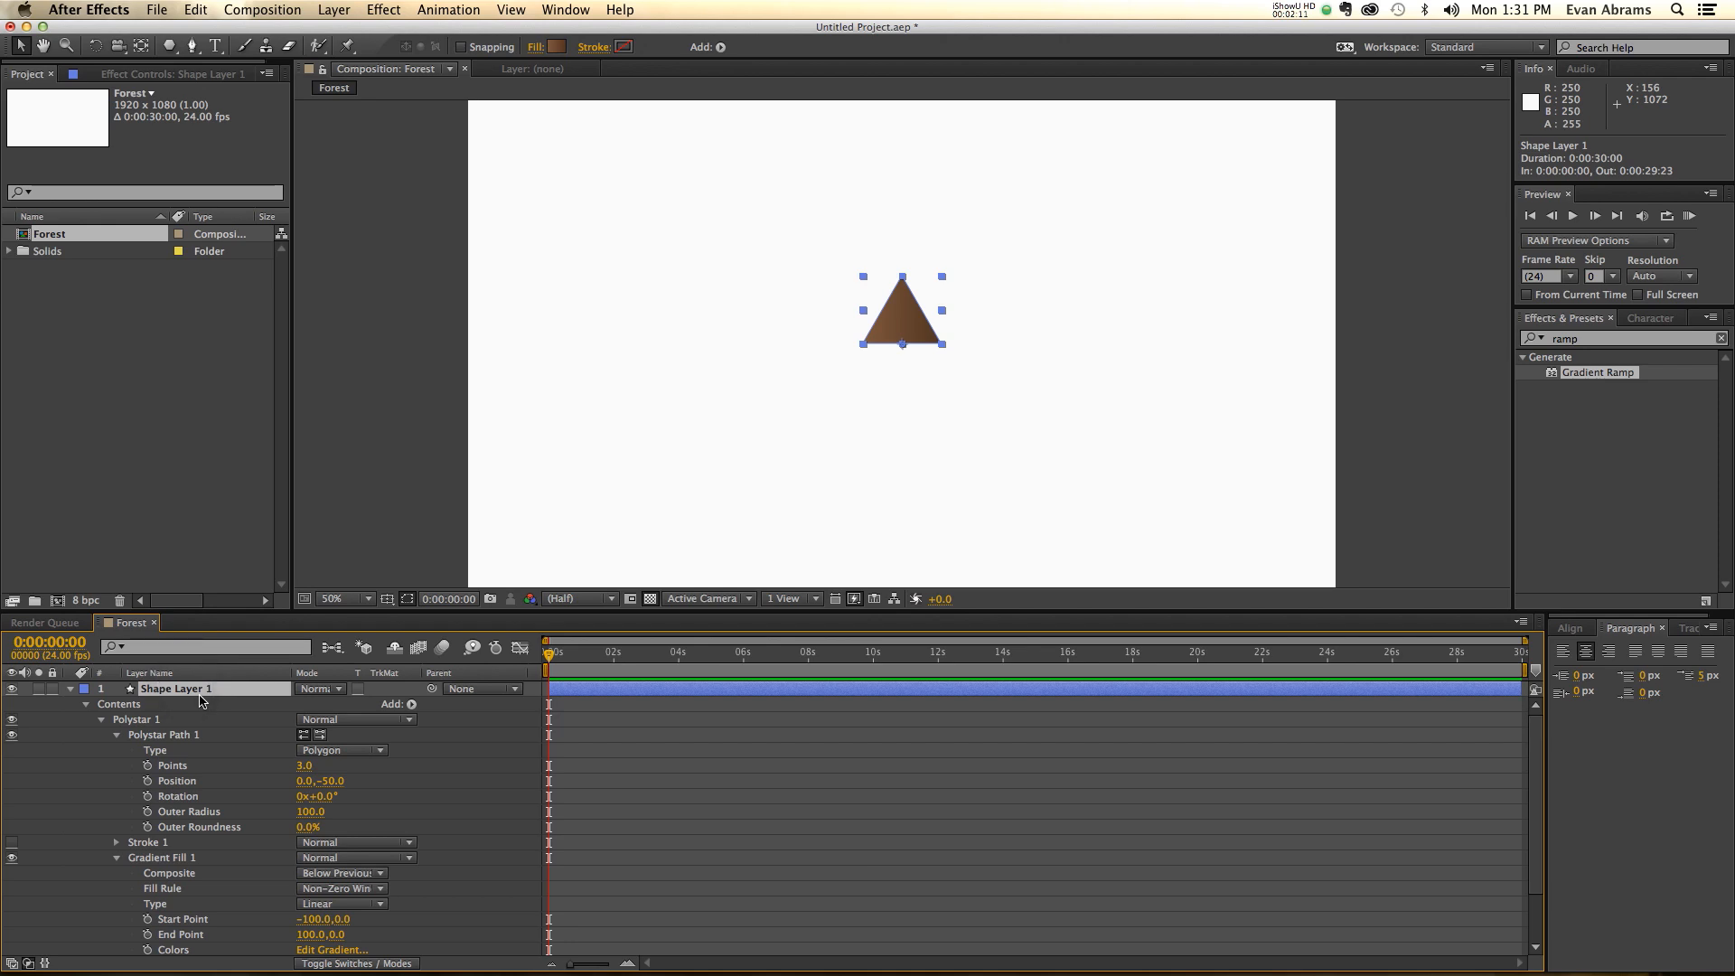
text(trunk)
key(Return)
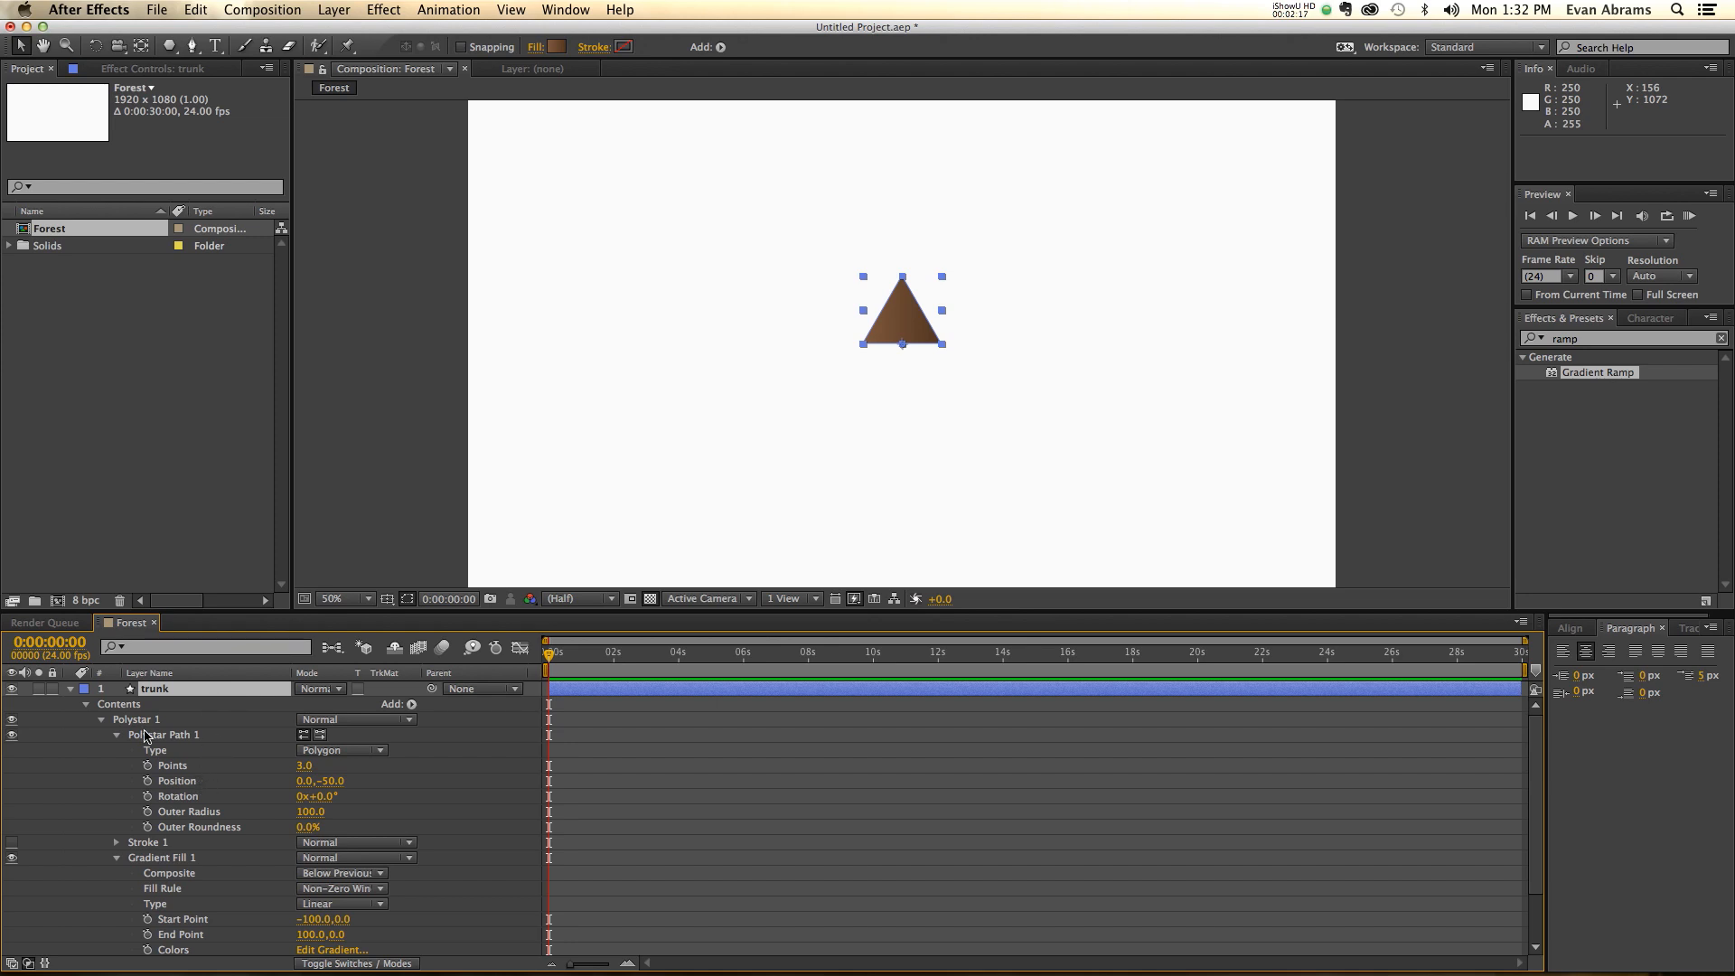
- Compare the Polystar 1 group's transform properties with the trunk layer's own transform, and select the group's Scale property
scroll(150, 796, down, 3)
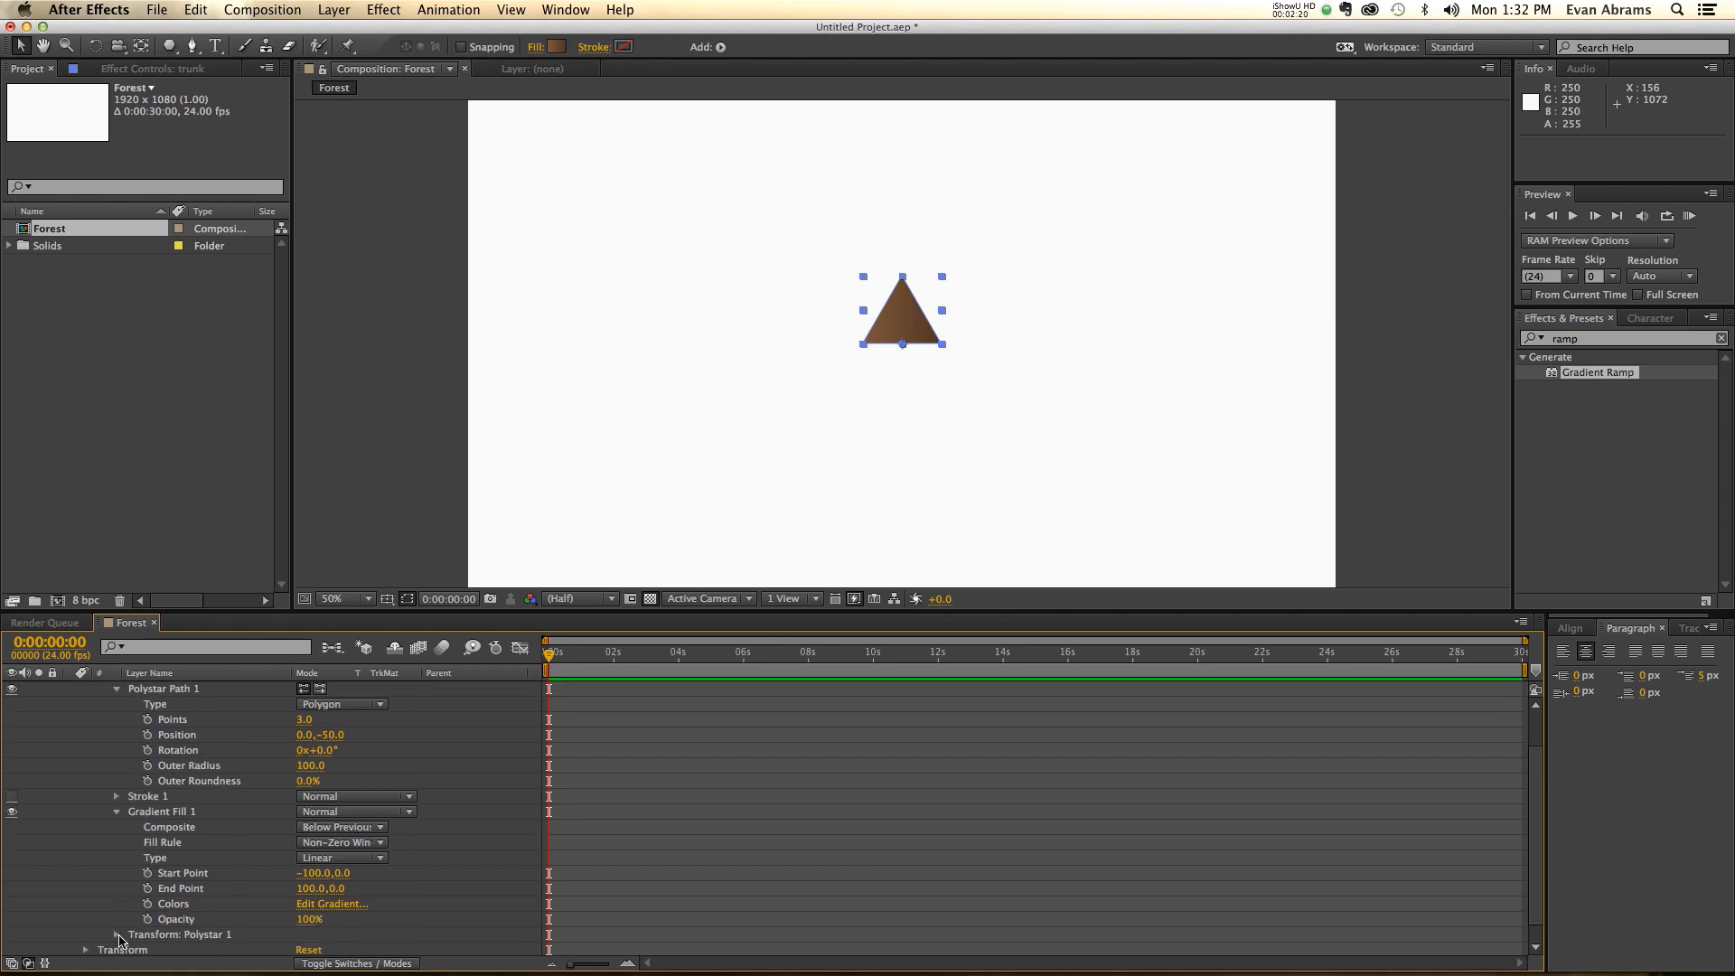
click(117, 935)
click(180, 840)
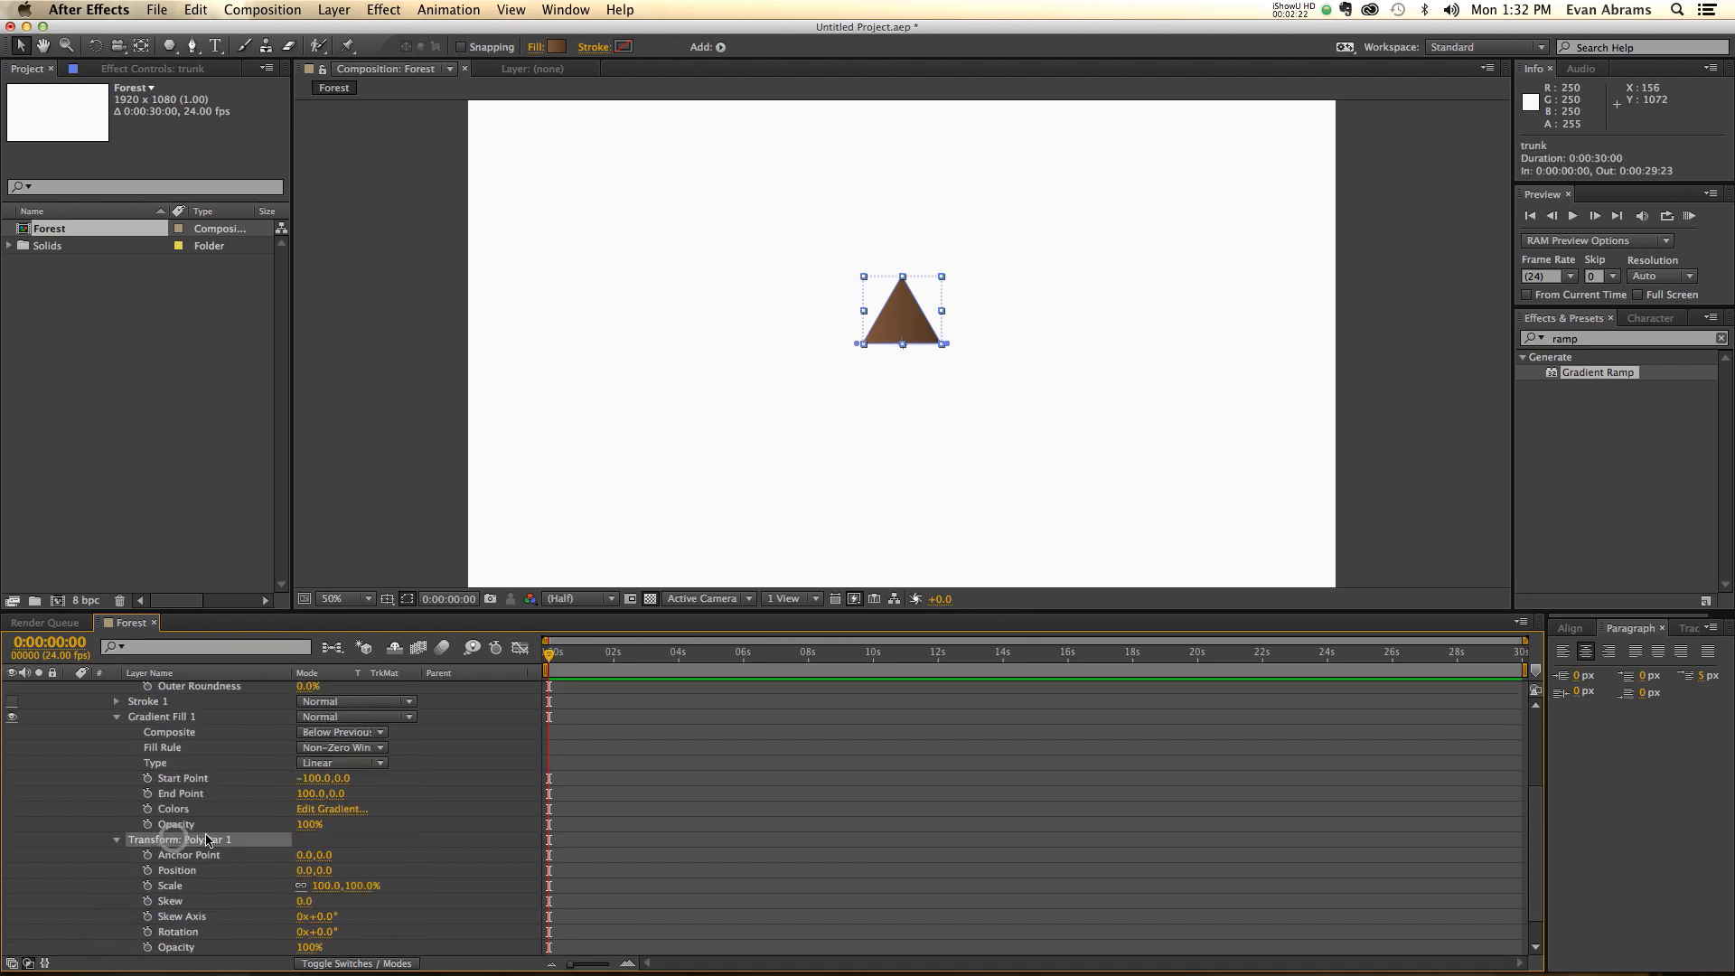
scroll(181, 813, up, 9)
click(117, 735)
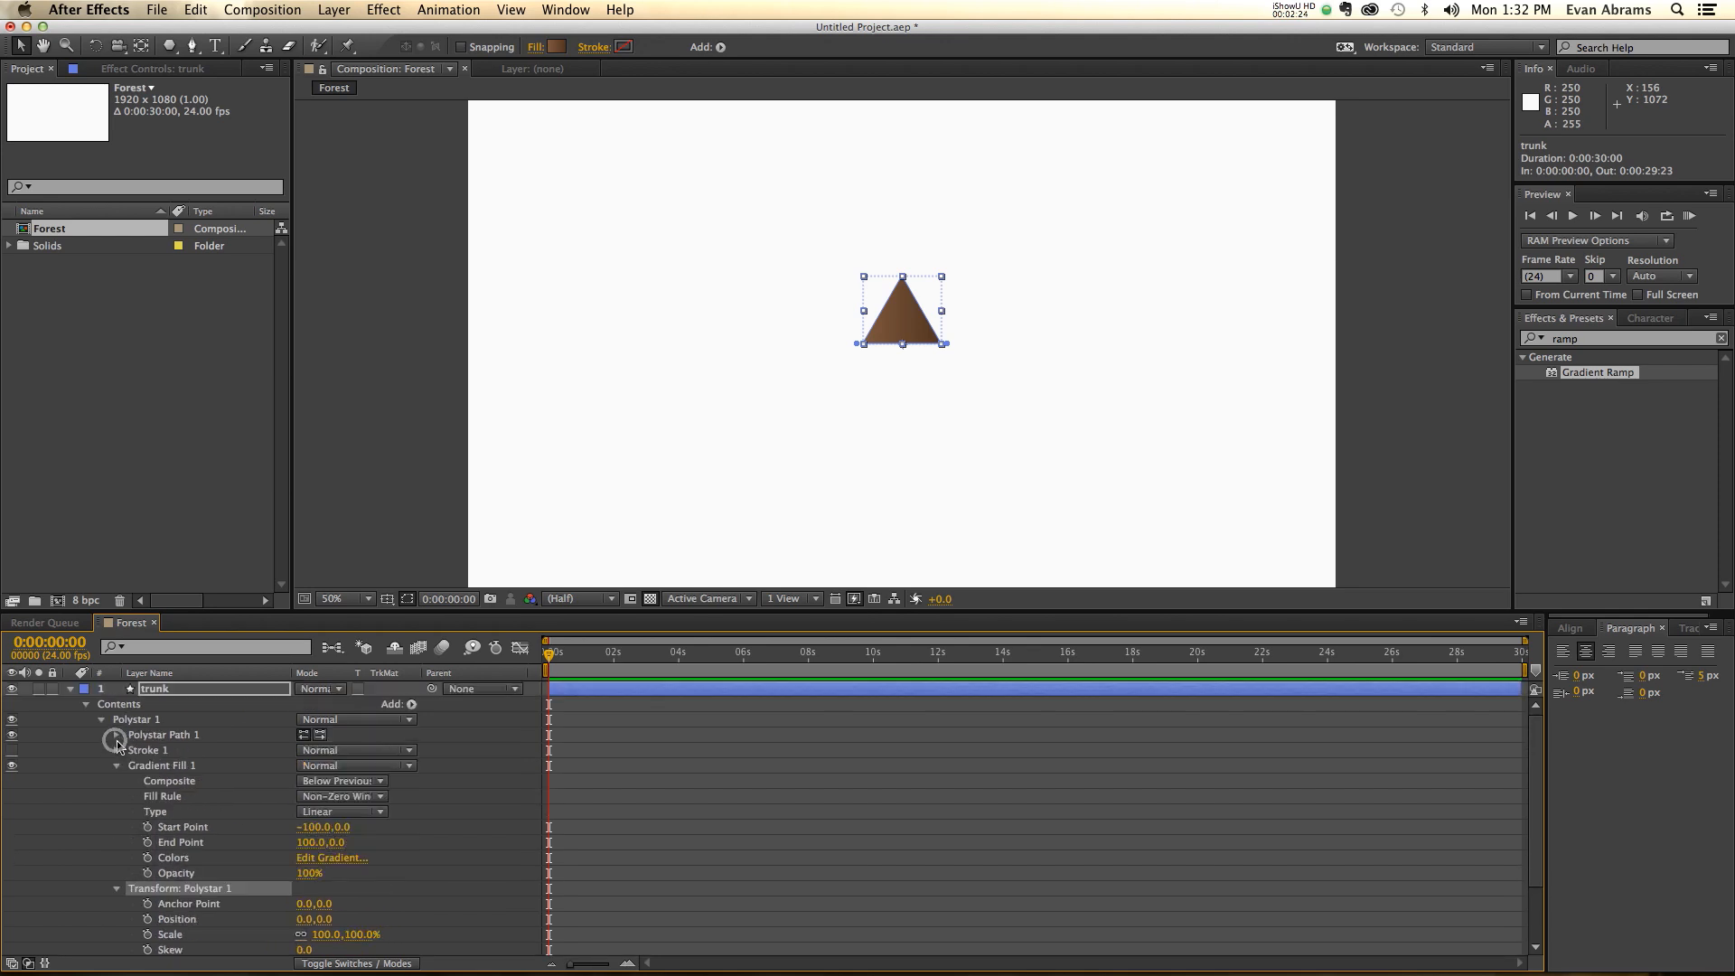
scroll(189, 897, down, 5)
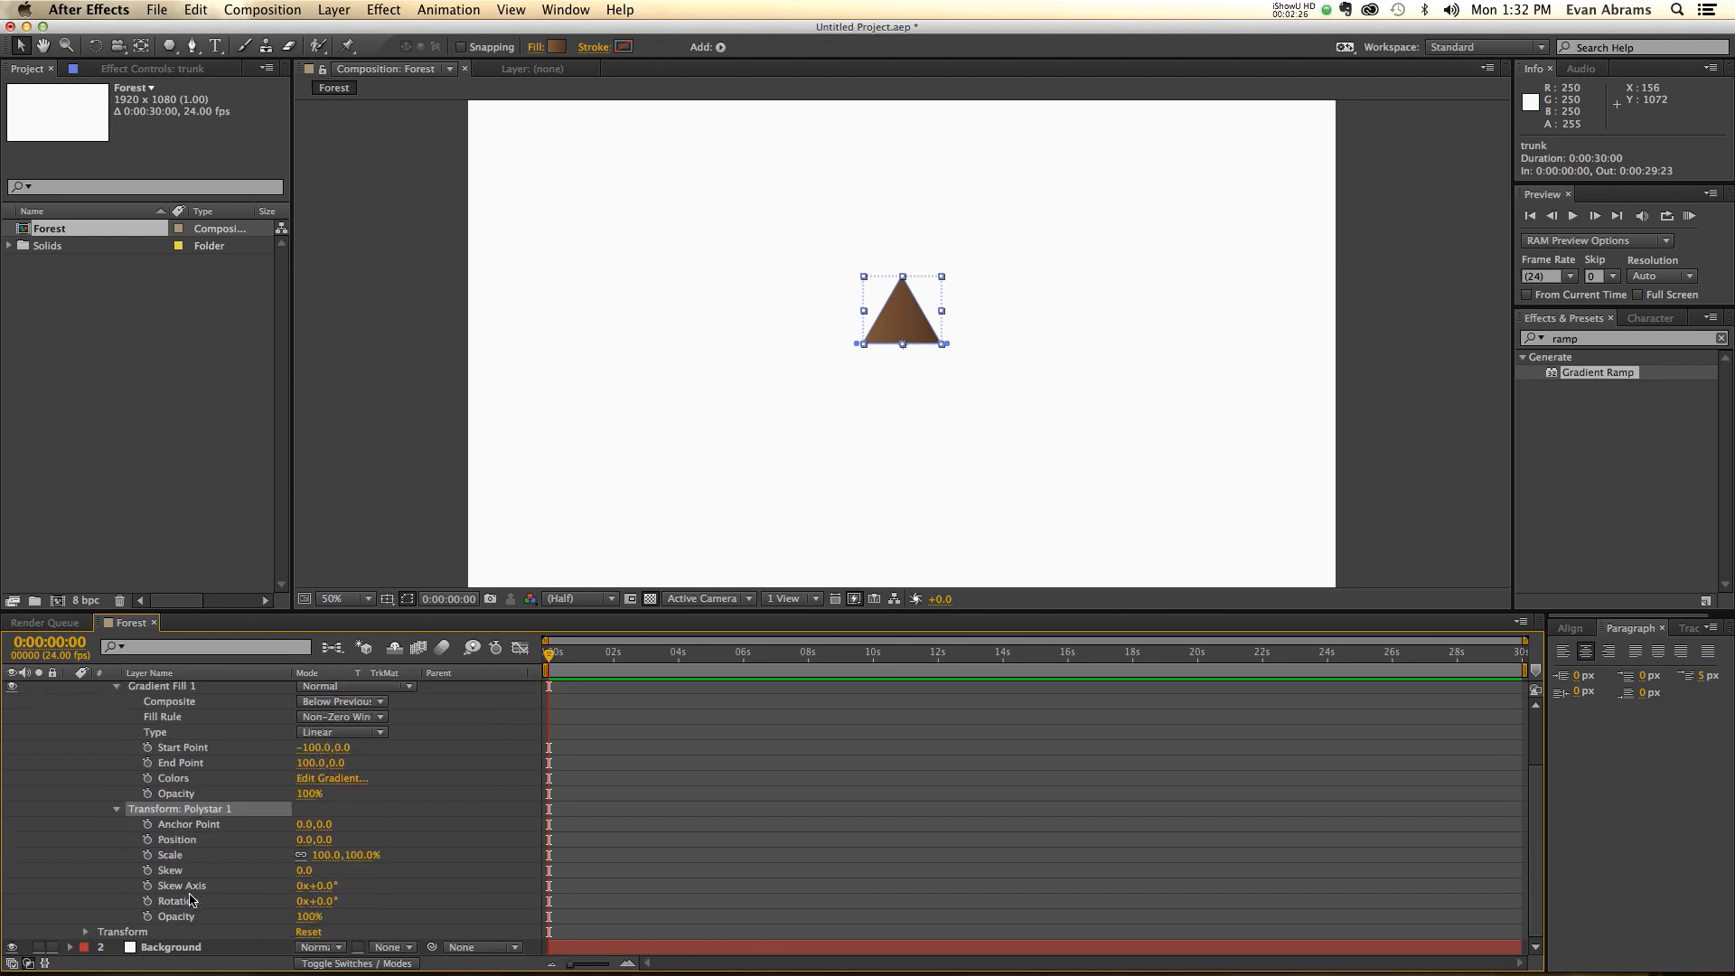
click(88, 932)
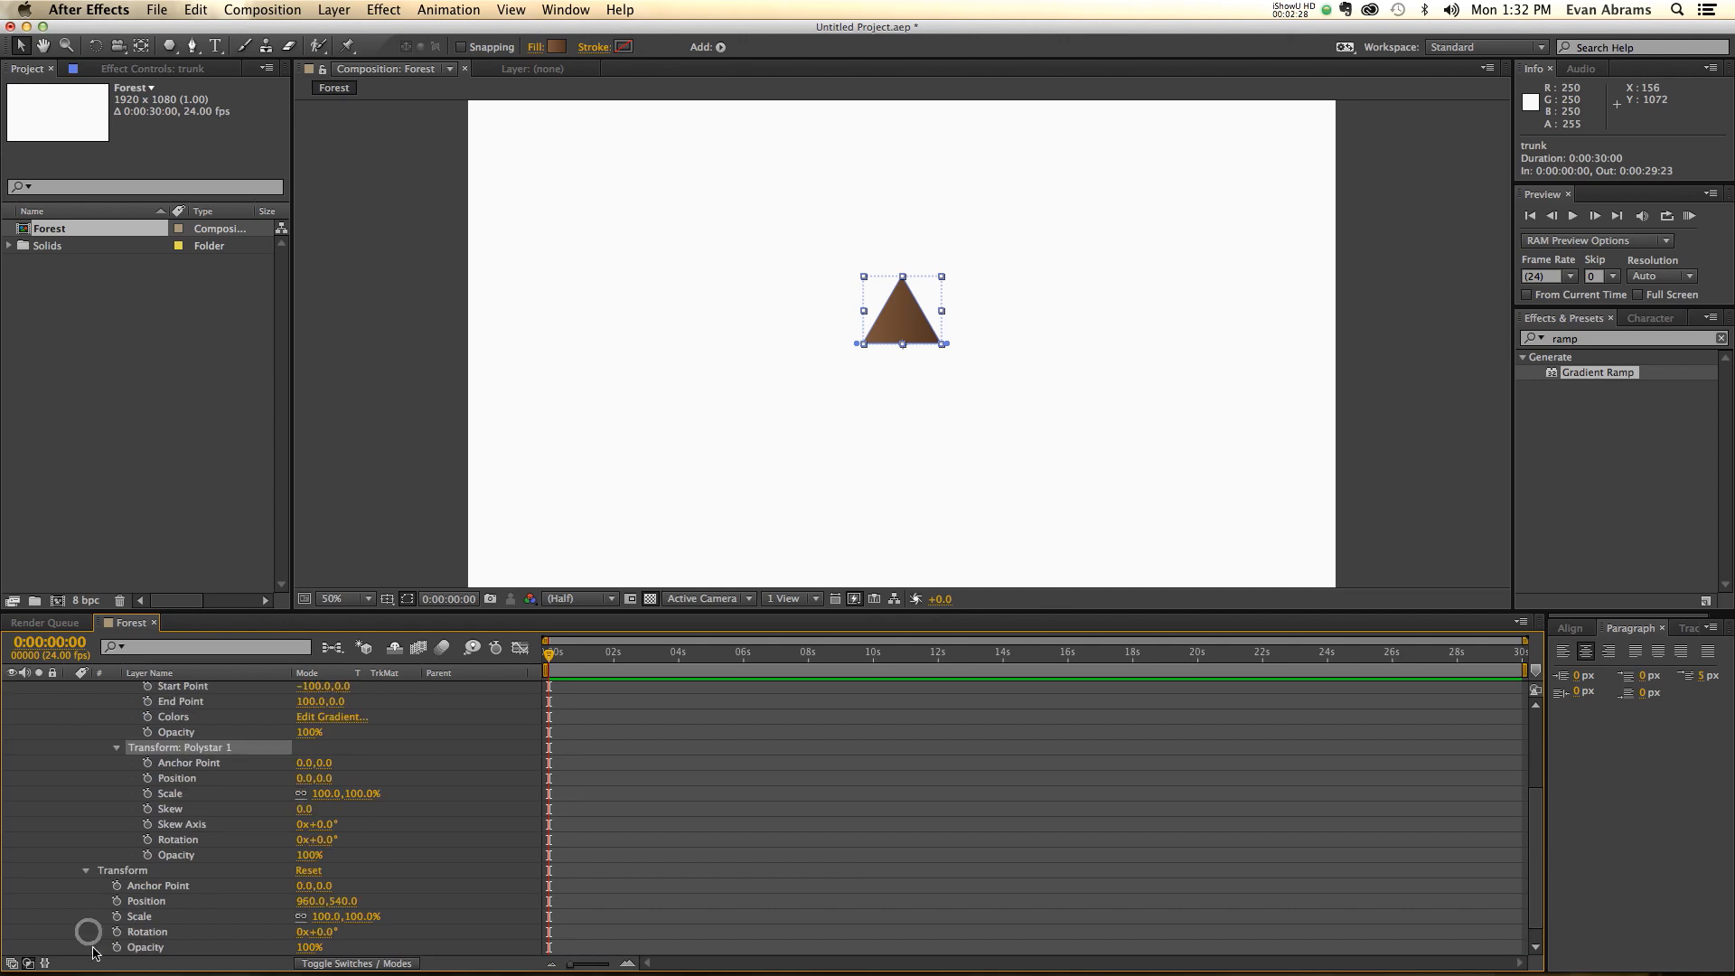
scroll(178, 898, up, 6)
scroll(206, 833, up, 3)
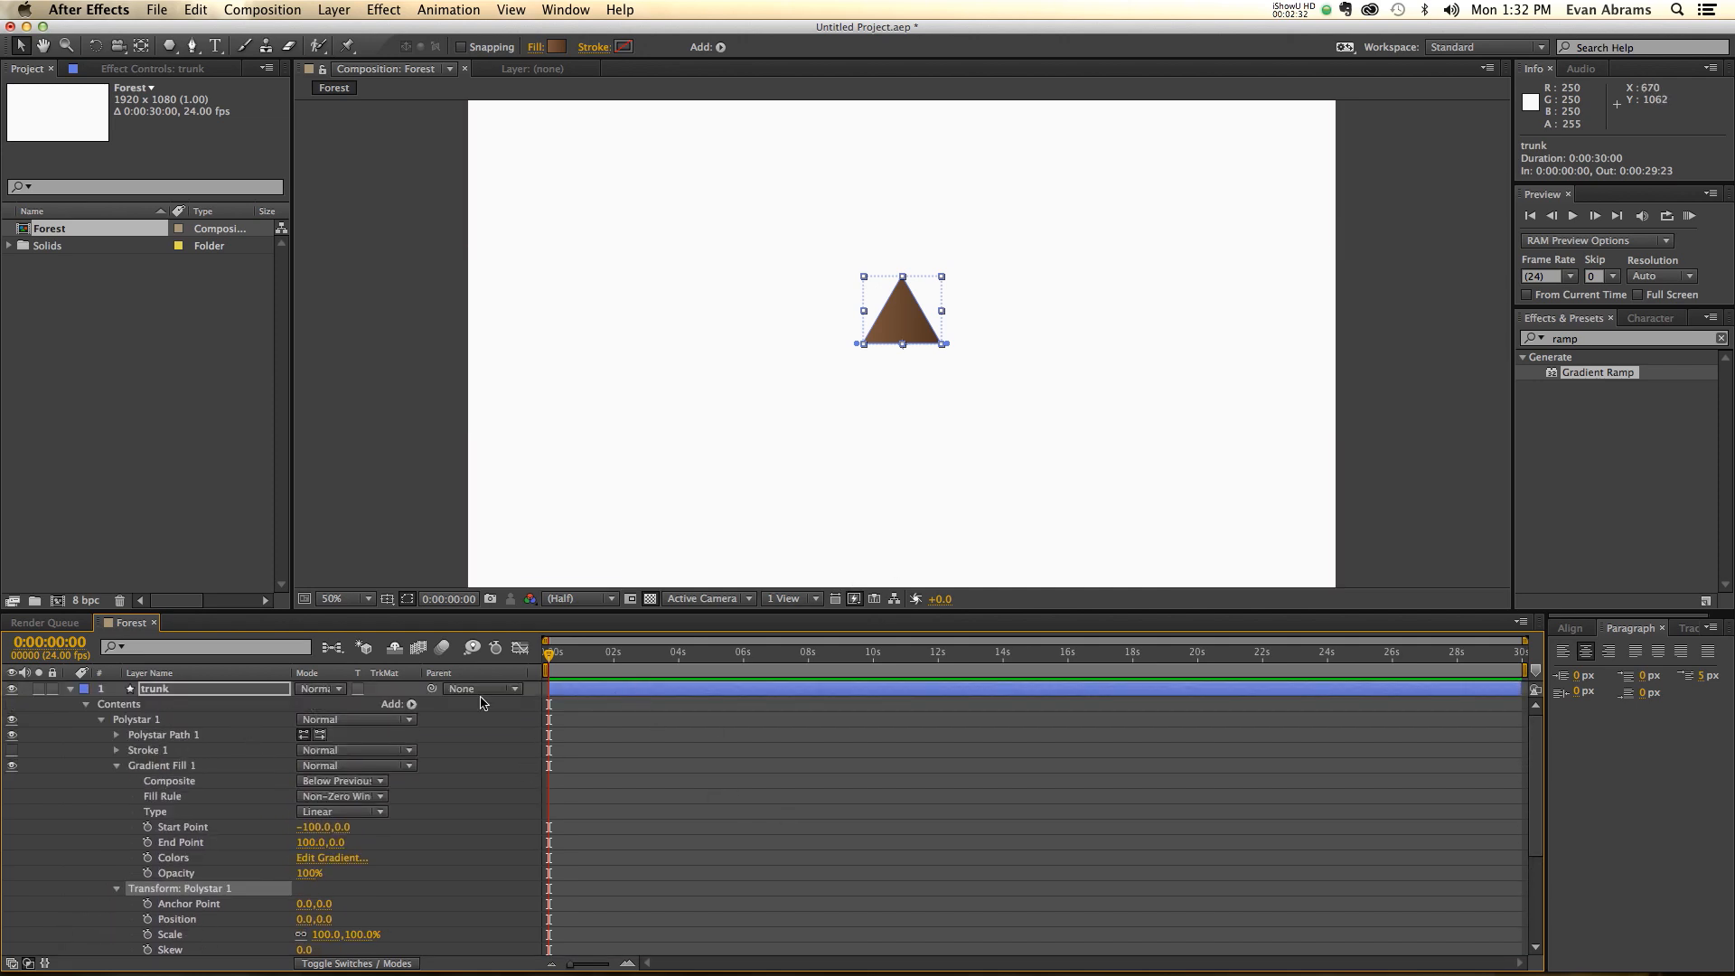
scroll(149, 778, down, 7)
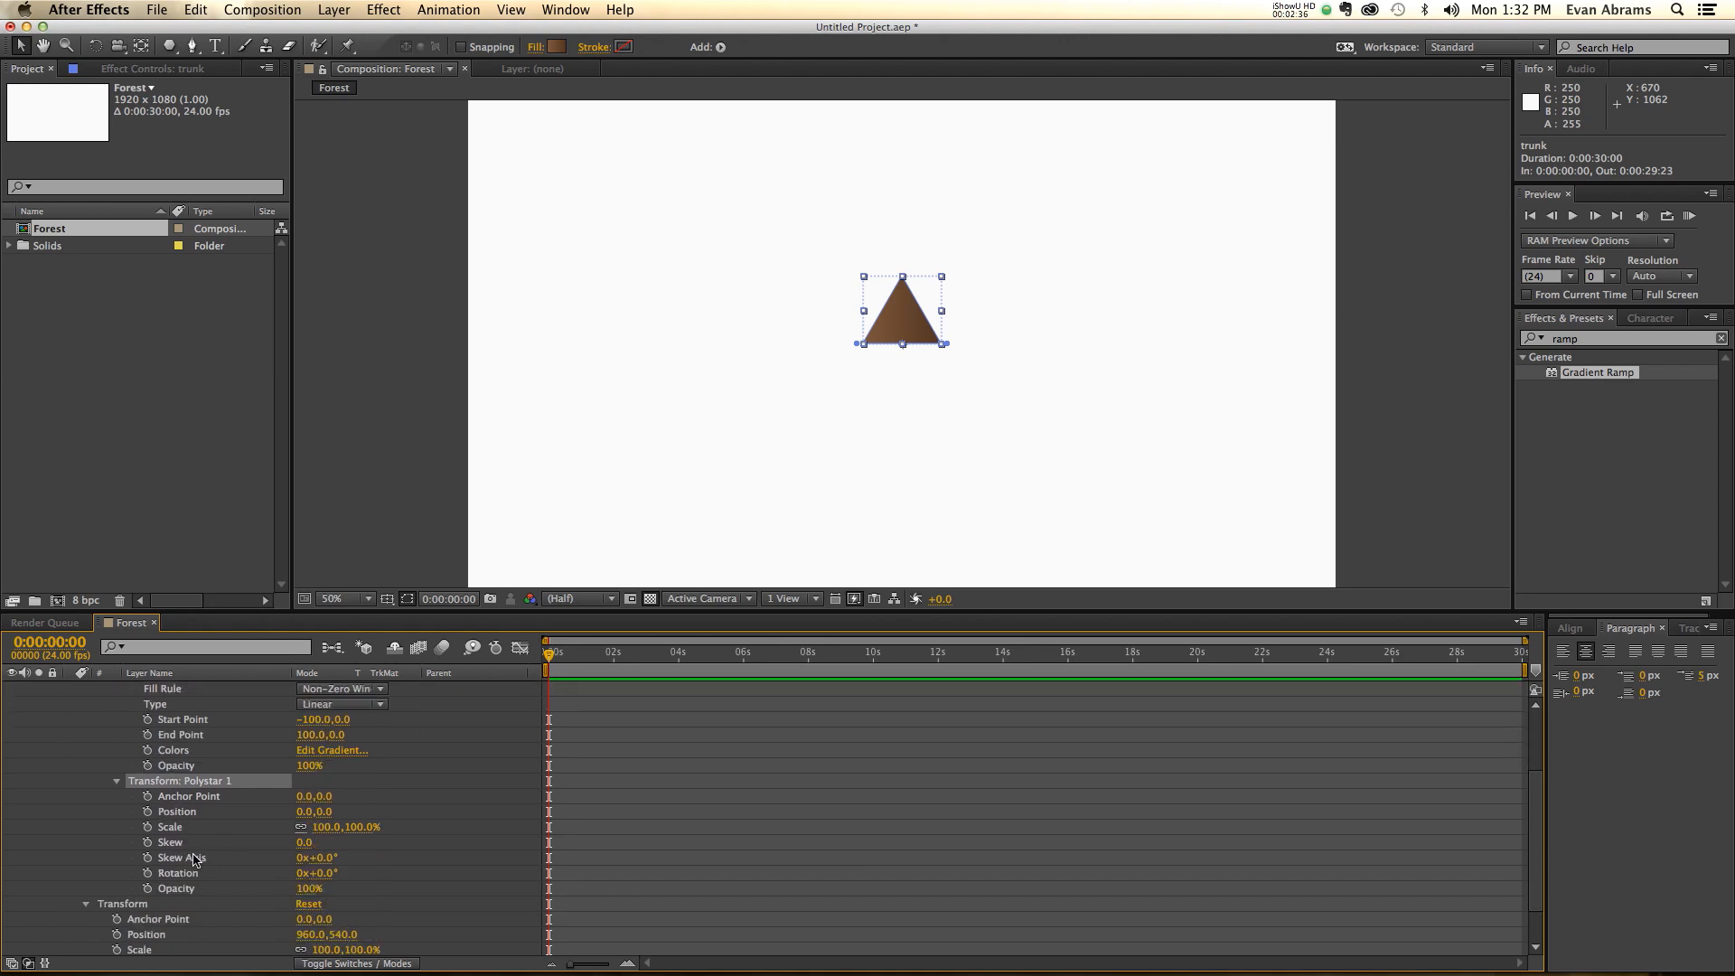
click(176, 827)
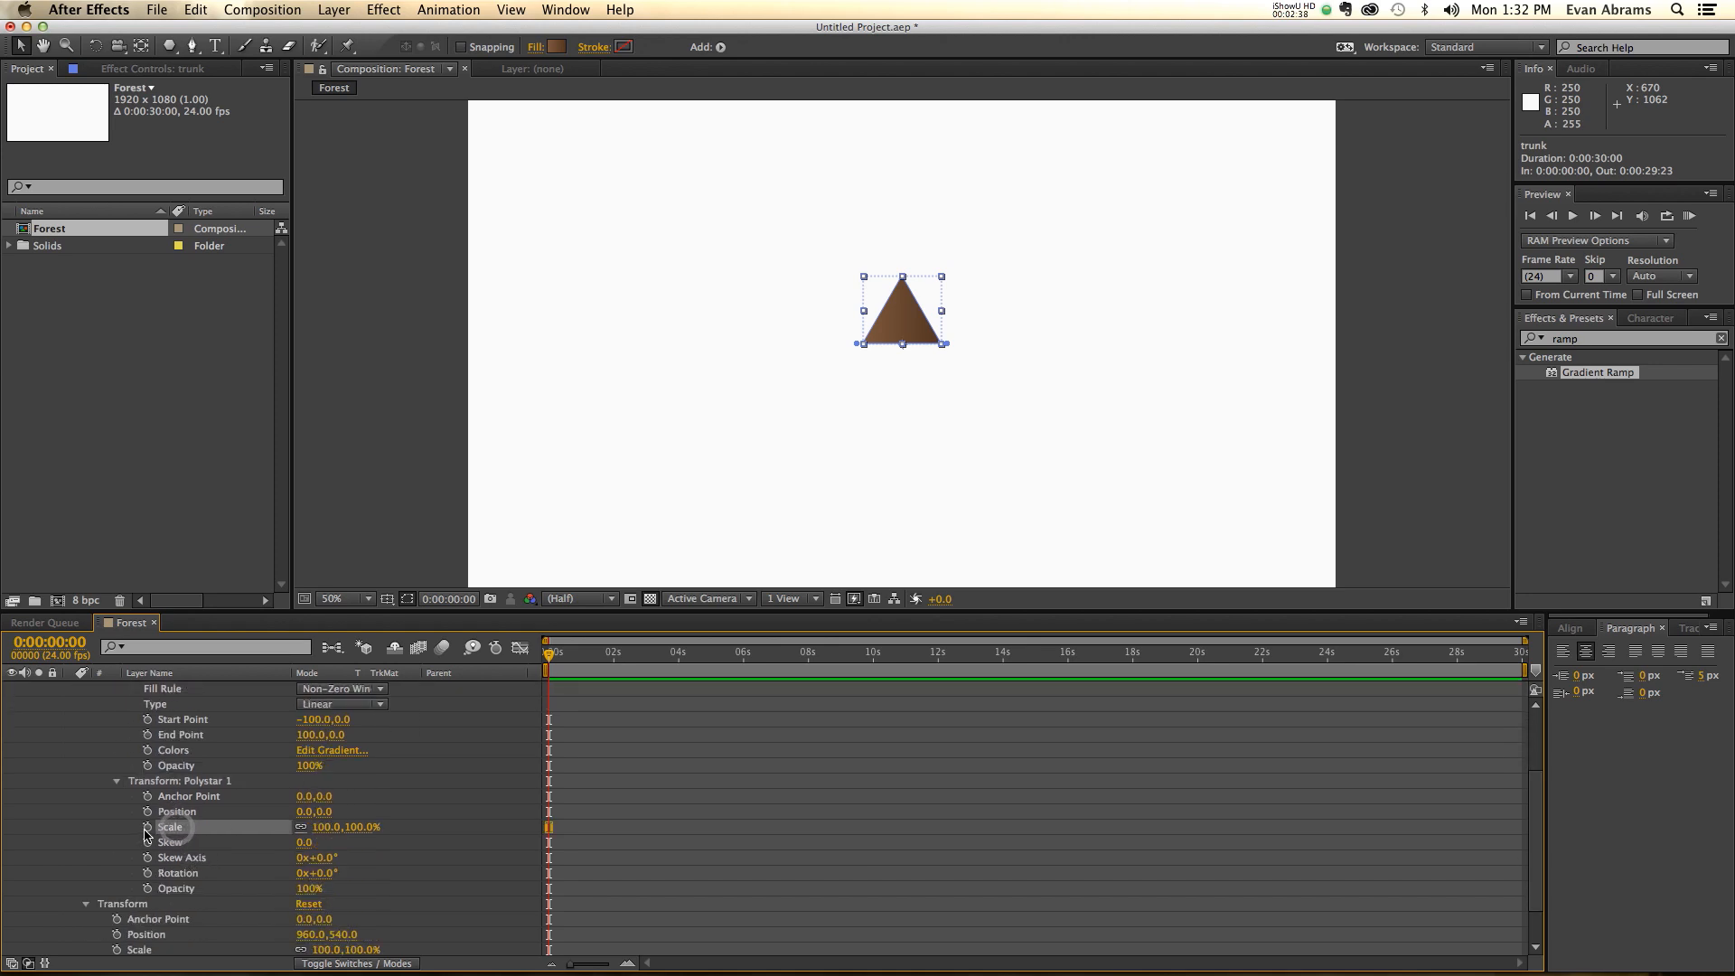
- Start animating the Polystar 1 group's Scale at frame 0, unlink its proportions, and set it to 0, 0%
click(146, 827)
click(305, 828)
click(325, 827)
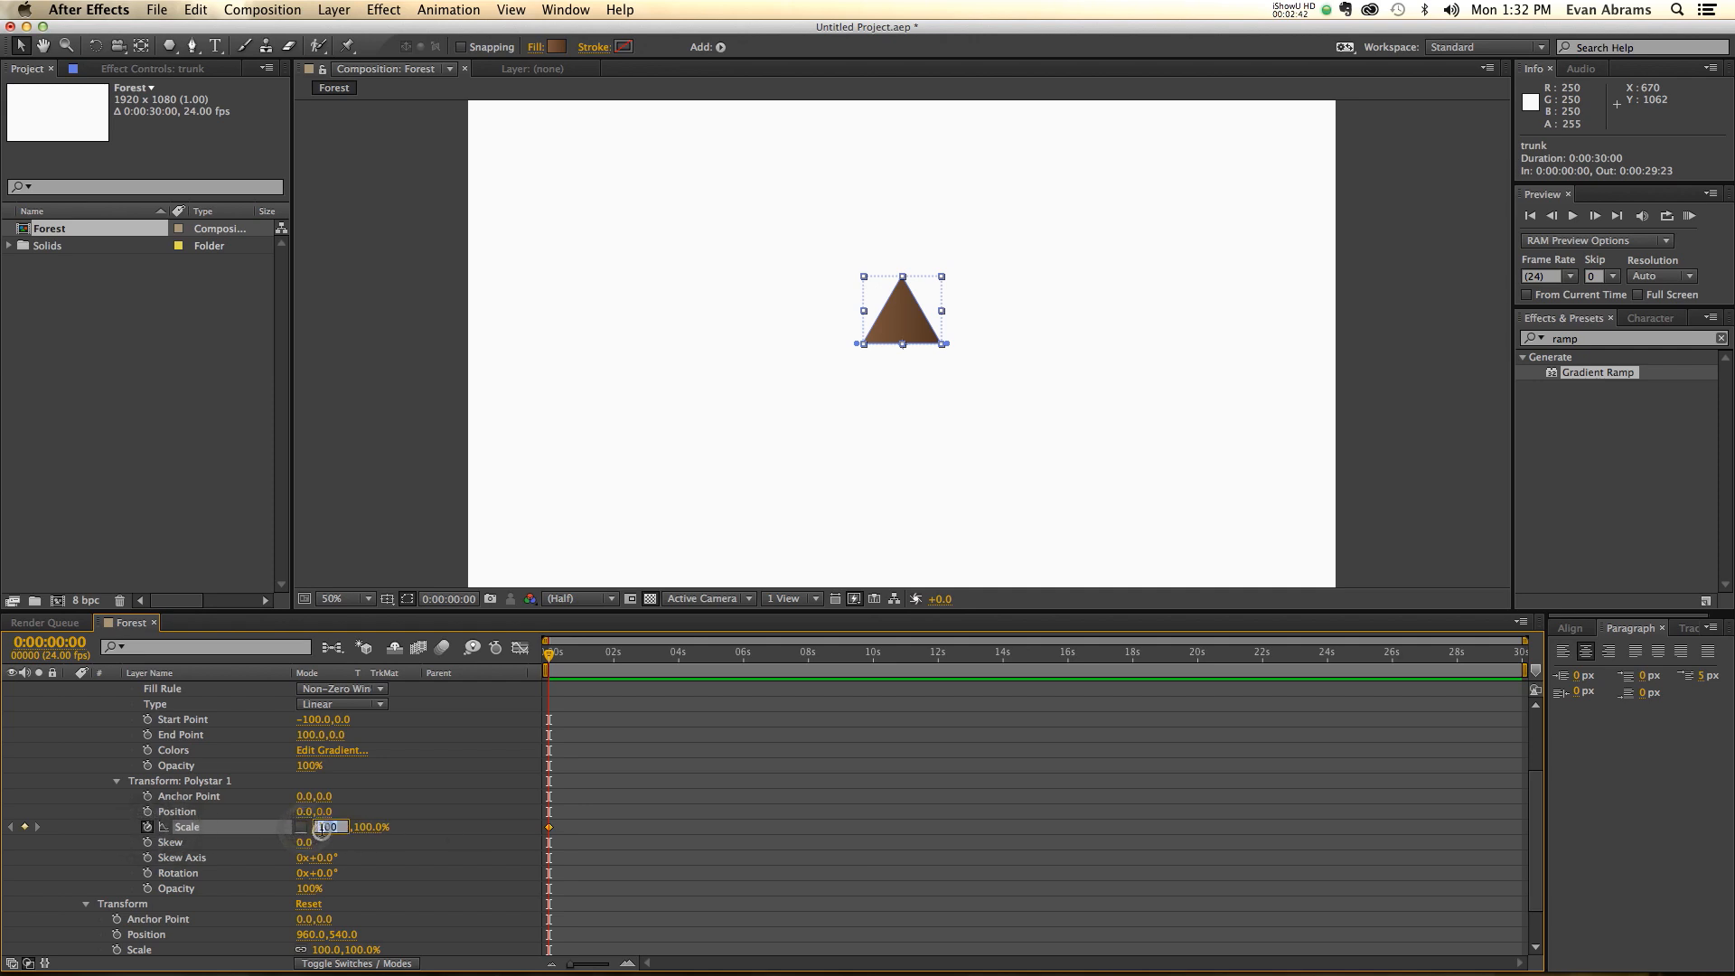
text(0)
key(Tab)
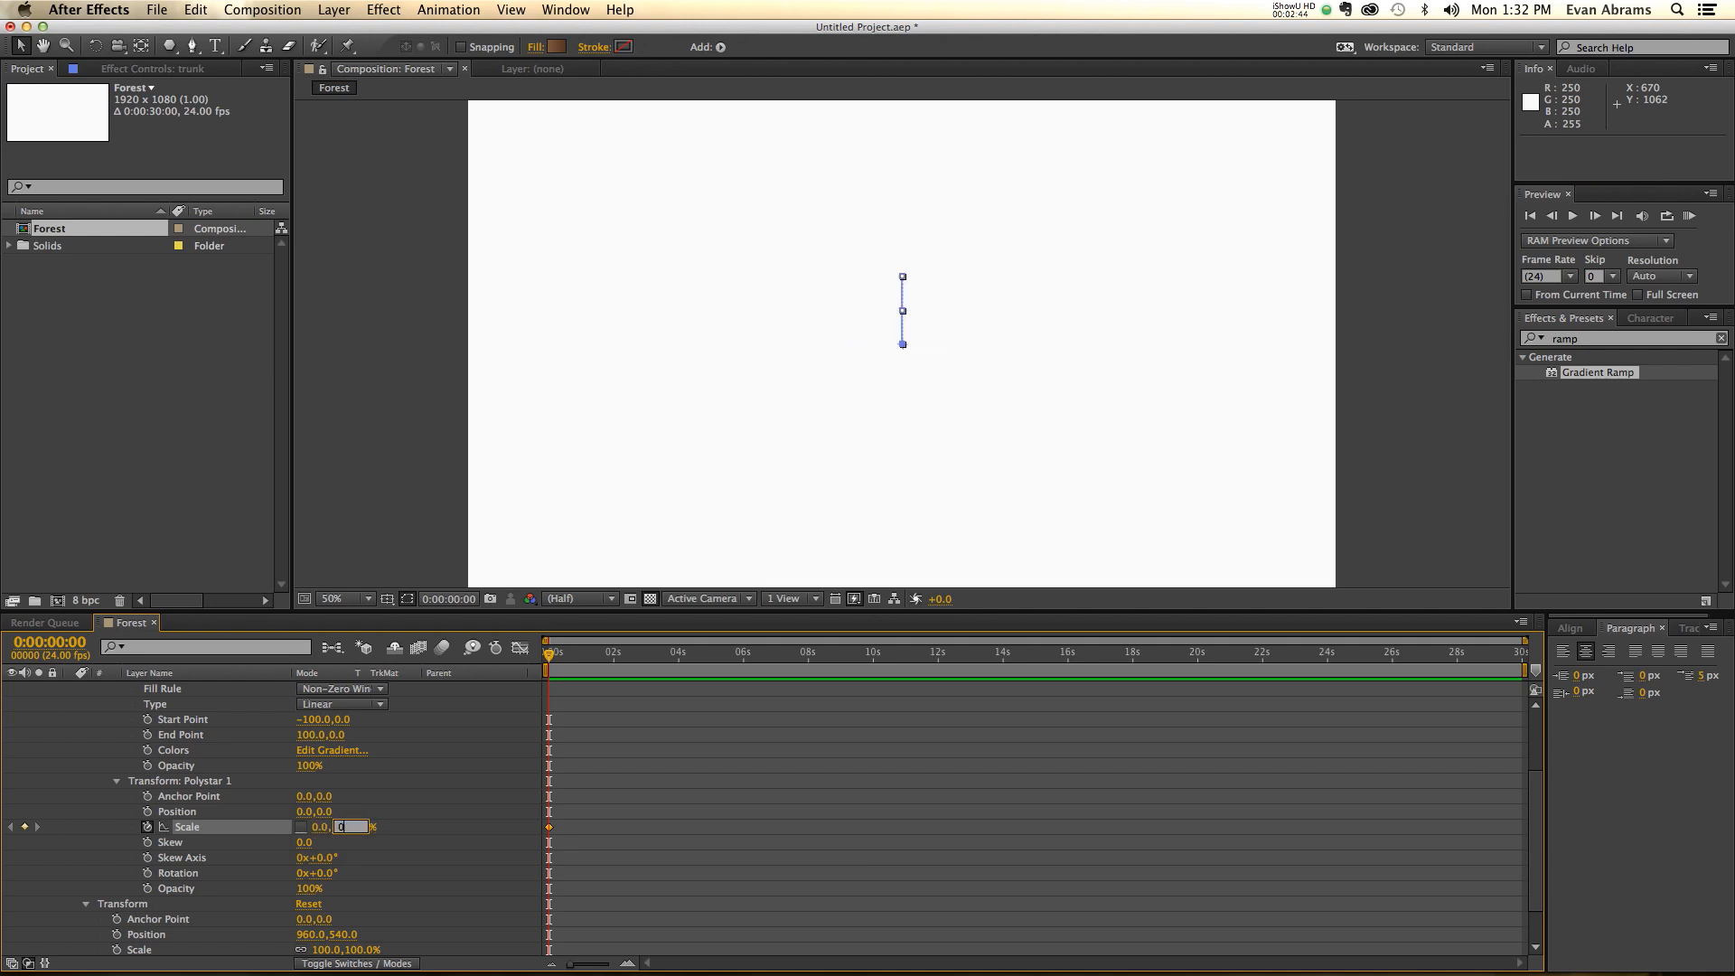
text(0)
key(Return)
- Keyframe the Polystar 1 group's Scale at 5, 100% on frame 5
key(Page_Down)
key(Page_Down)
key(Page_Down)
key(Page_Down)
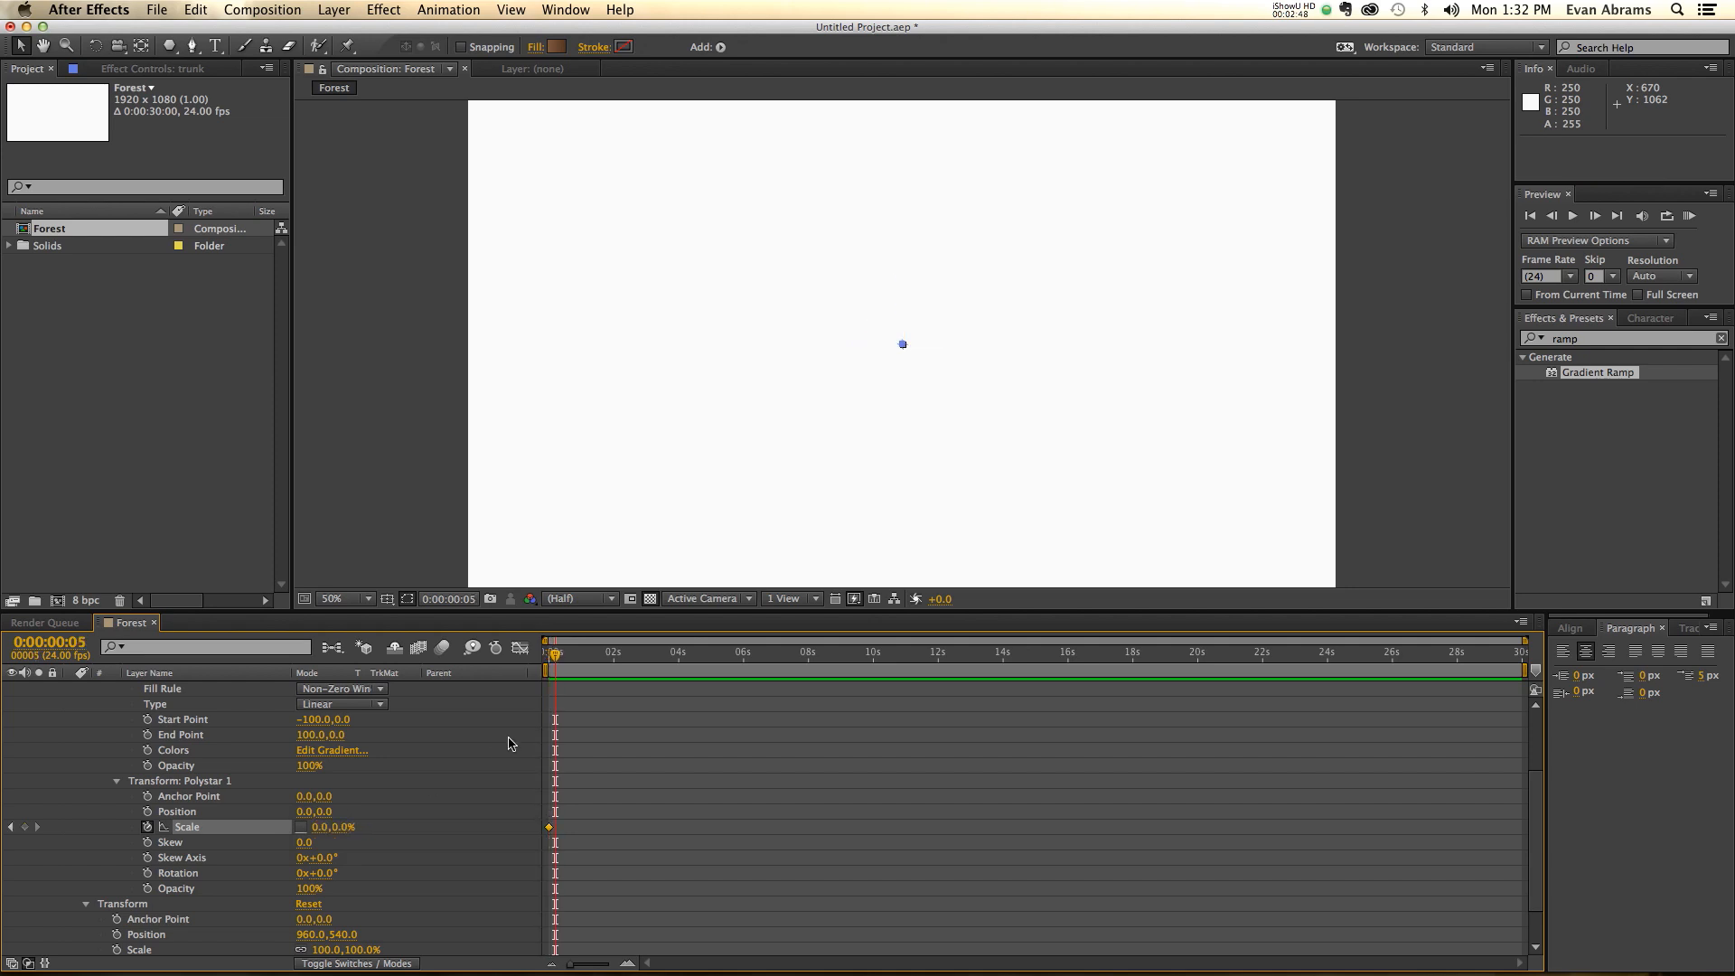
click(318, 827)
text(5)
key(Tab)
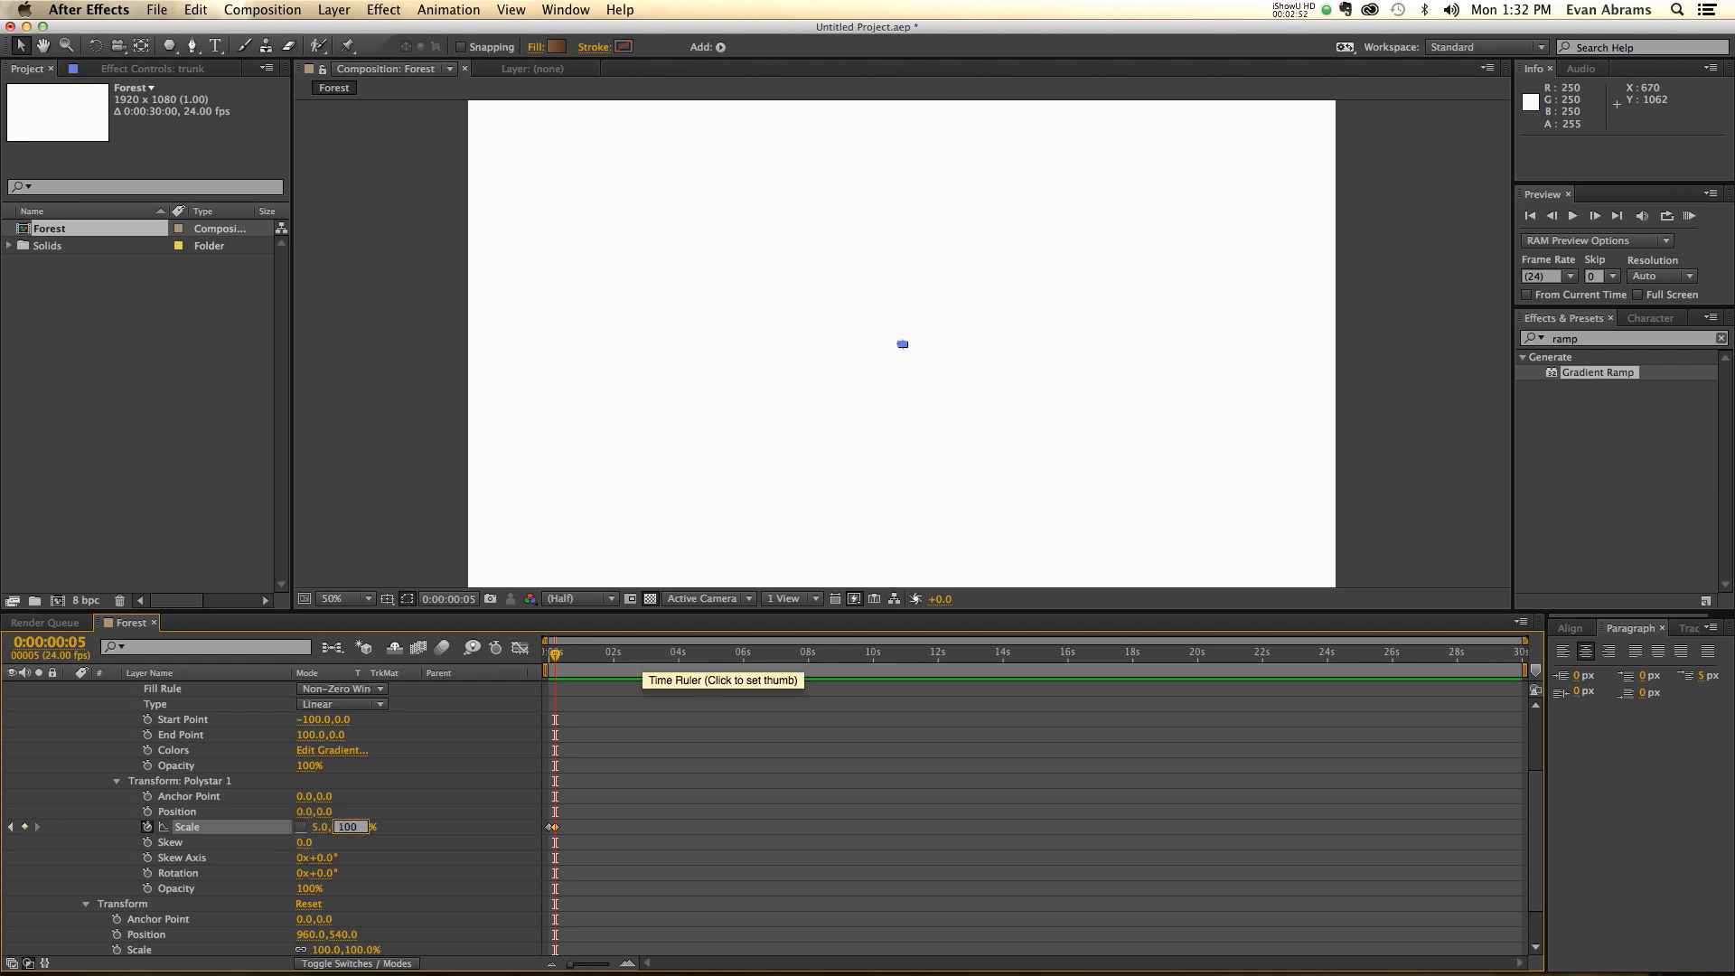
click(455, 819)
- Keyframe the group's horizontal Scale at 10% on frame 10, five frames after the previous keyframe
key(Page_Down)
key(Page_Down)
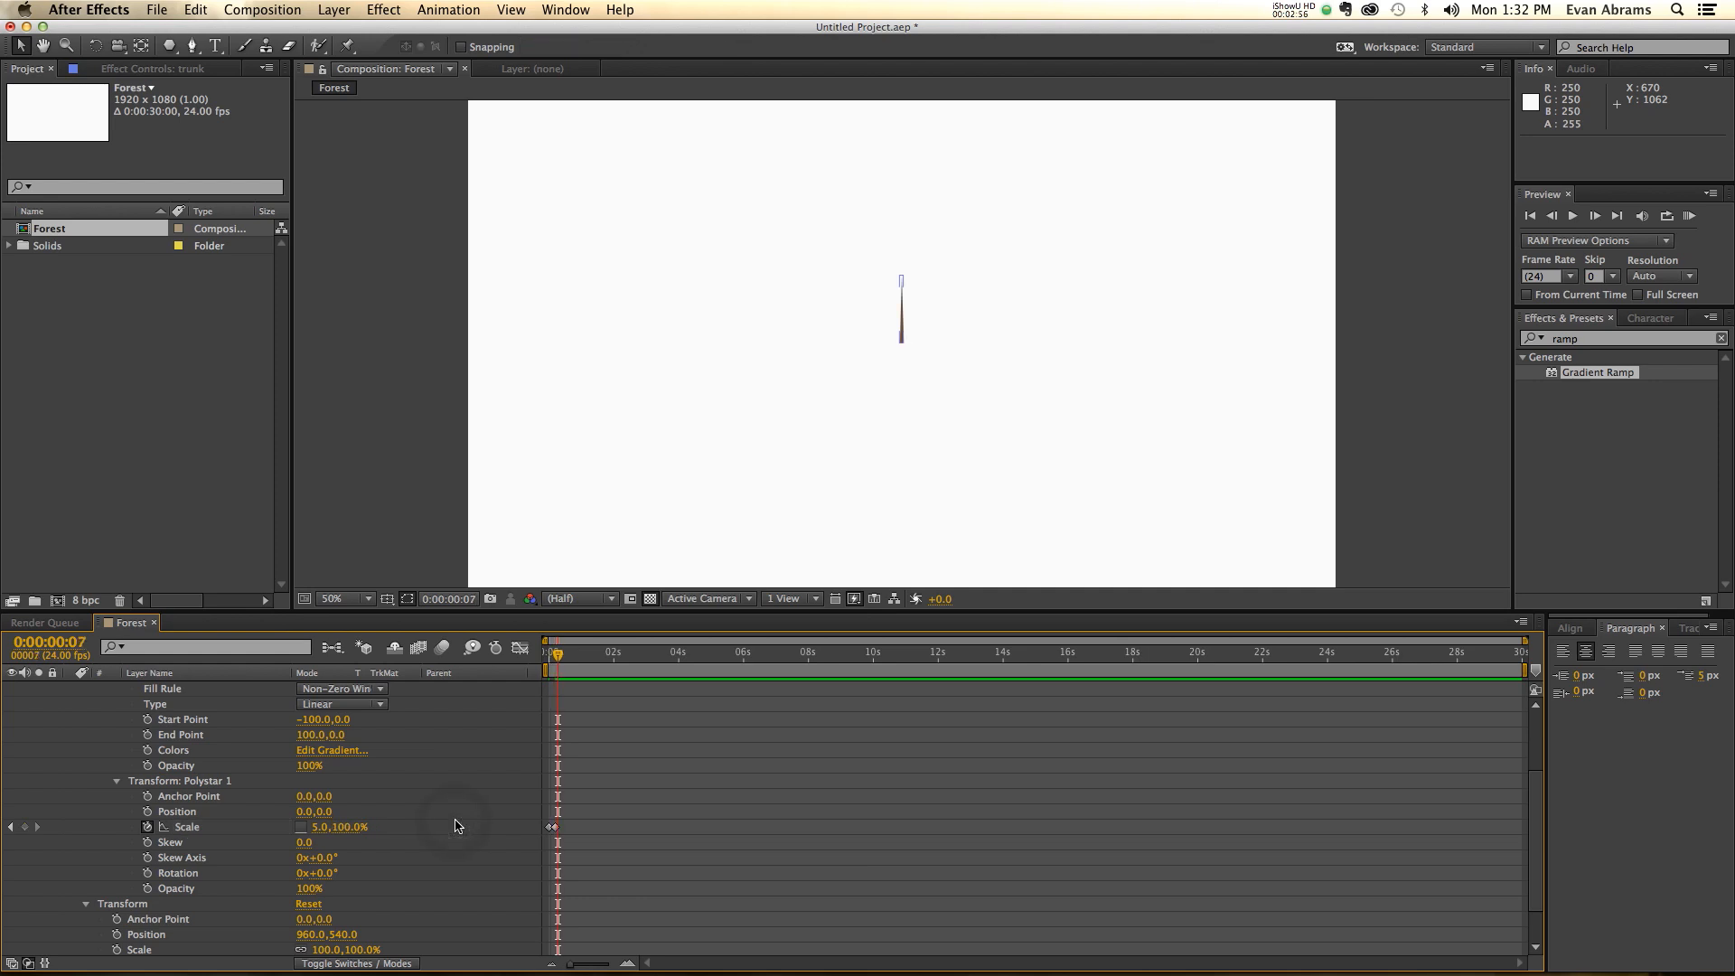
key(Page_Down)
key(Page_Down)
key(Page_Down)
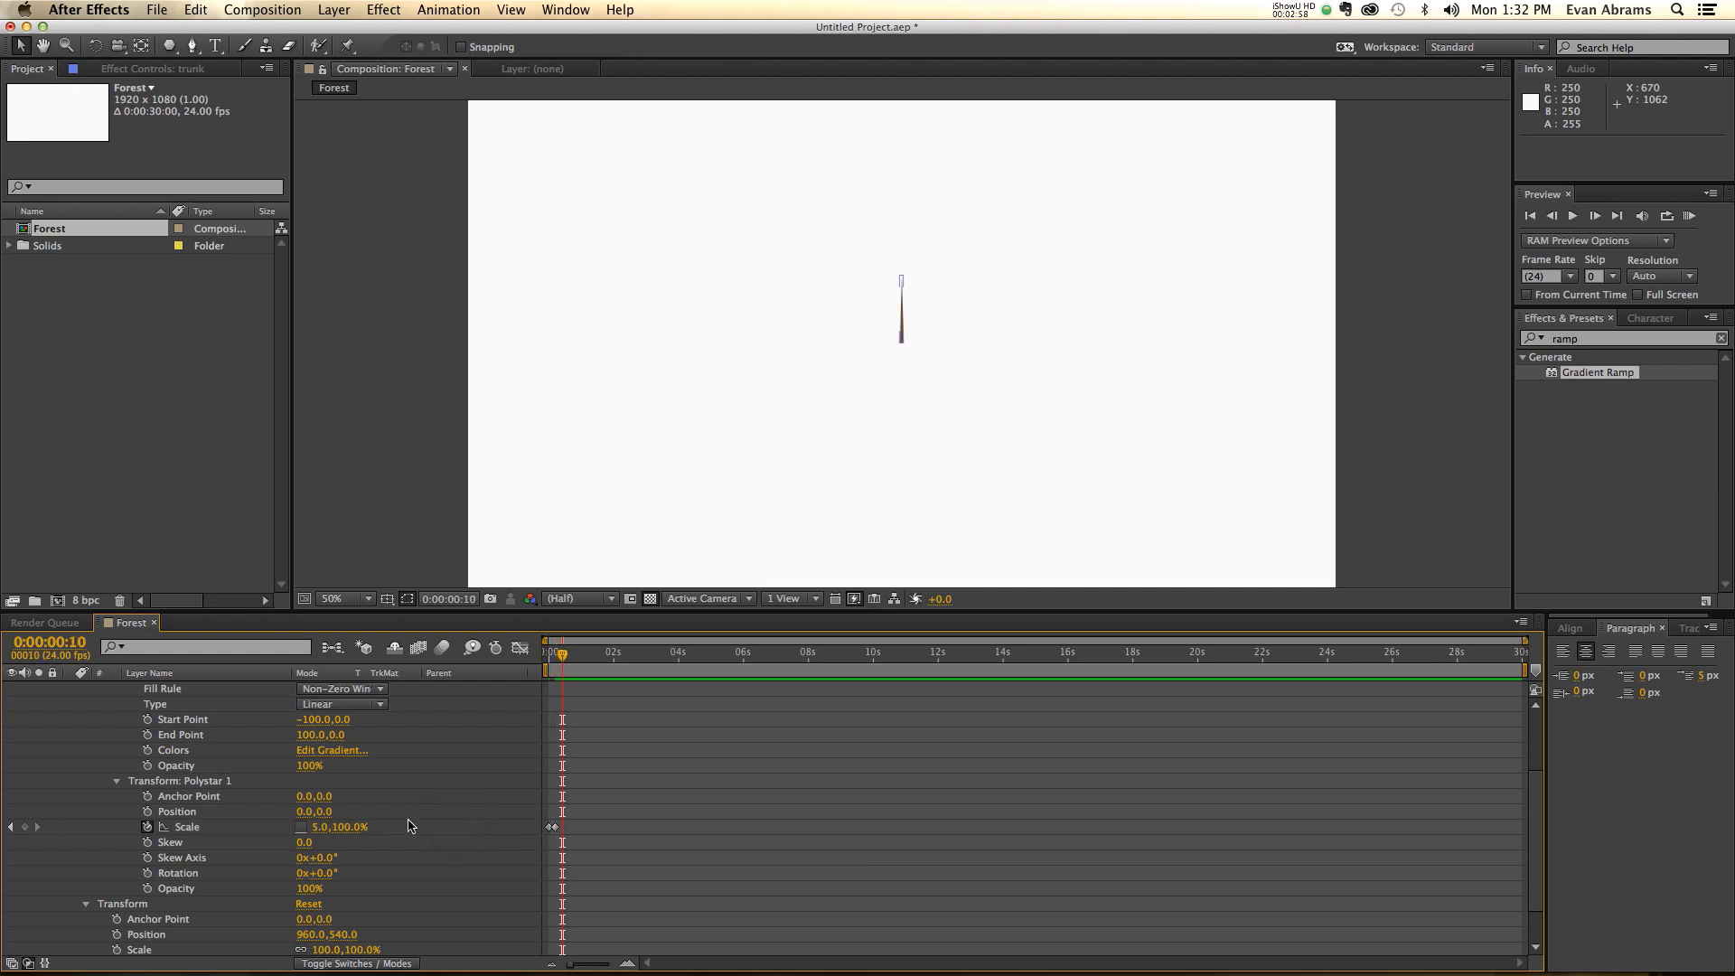
click(315, 827)
text(10)
key(Return)
click(440, 831)
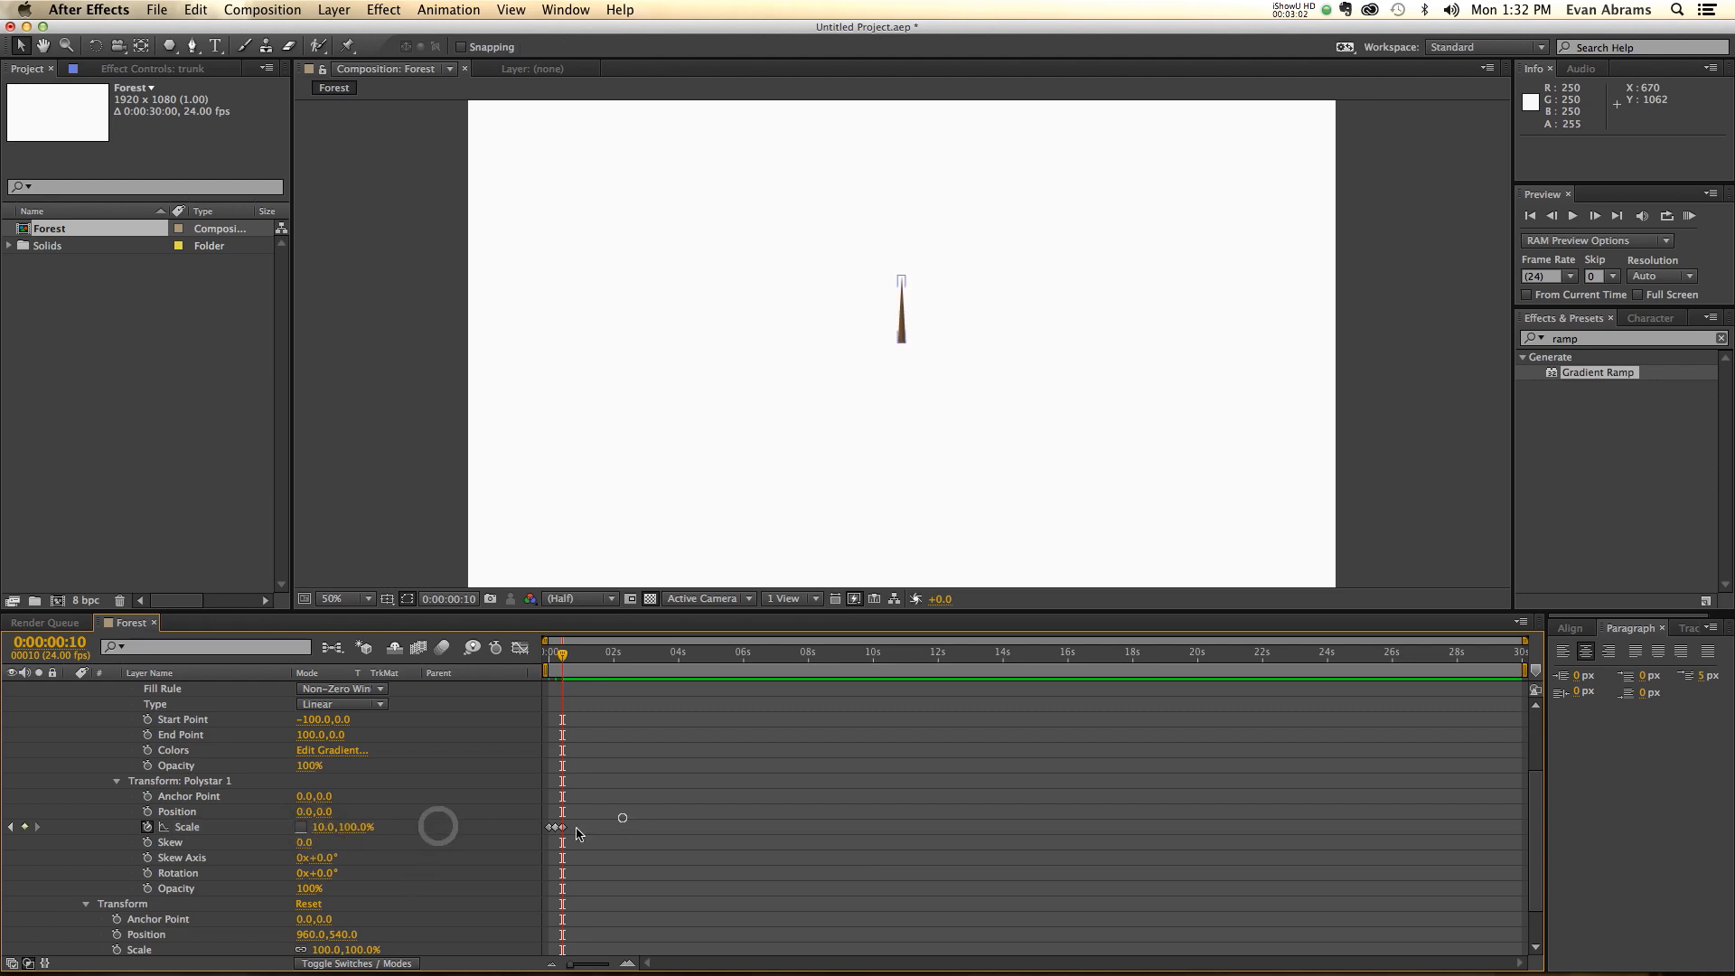
- Apply Easy Ease to all three Scale keyframes and show their speed curves in the Graph Editor, fitted to the view
drag(632, 806, 504, 855)
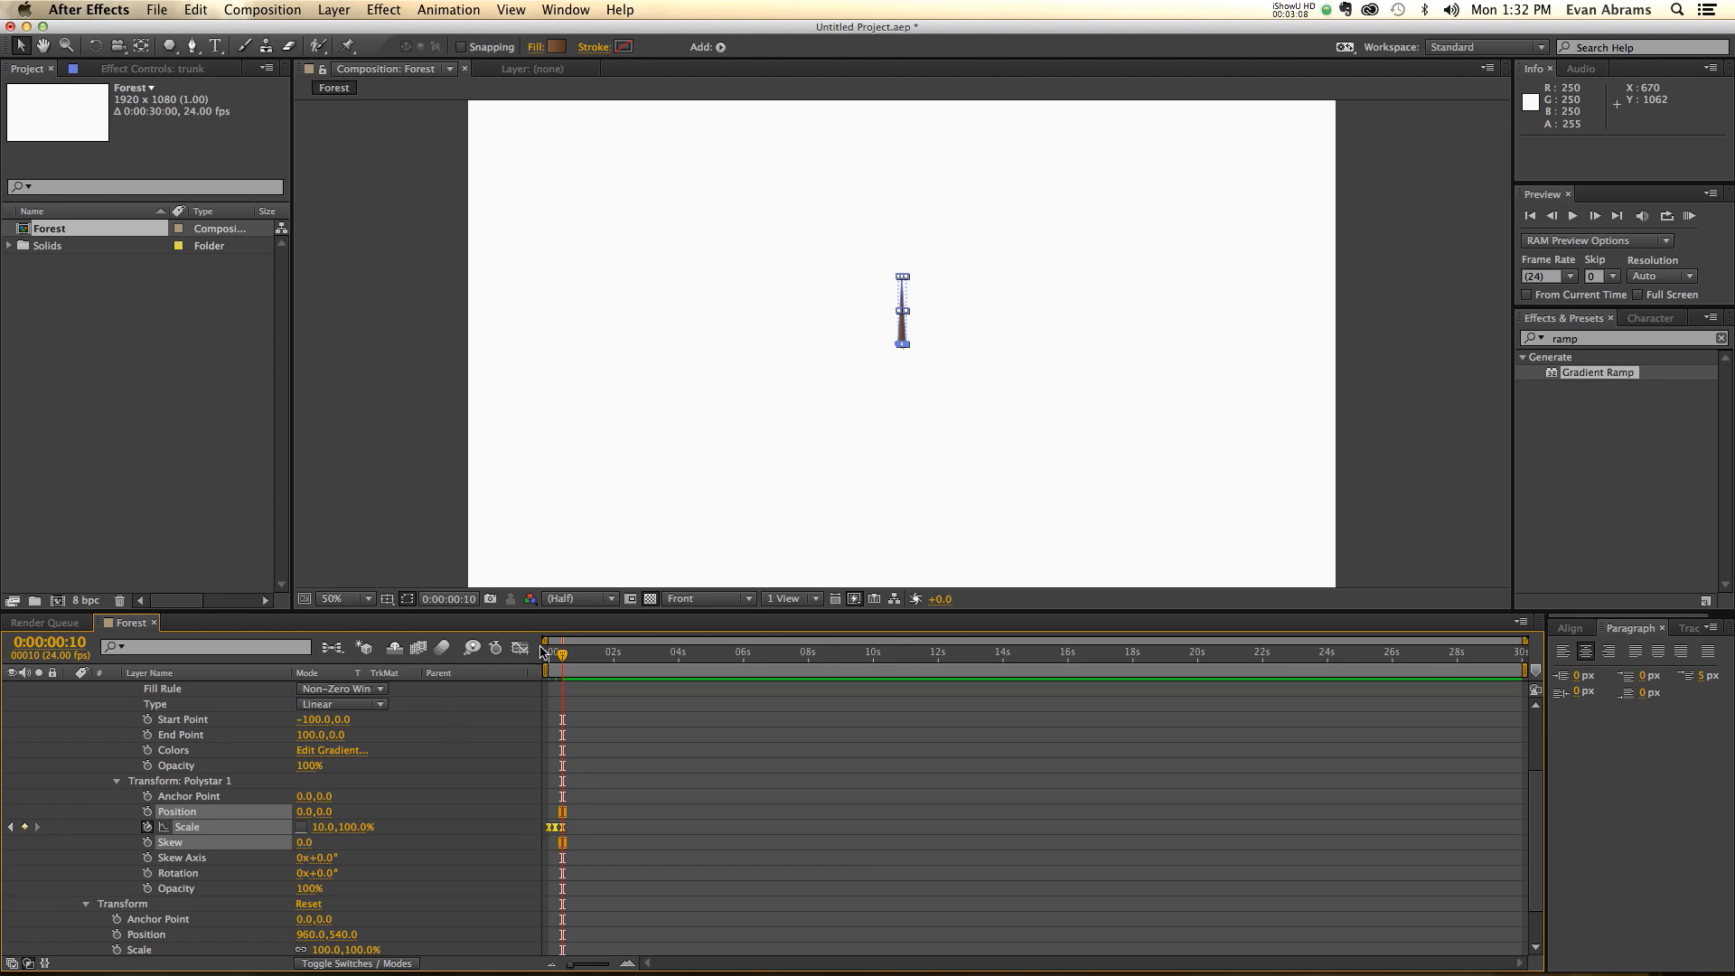
click(520, 651)
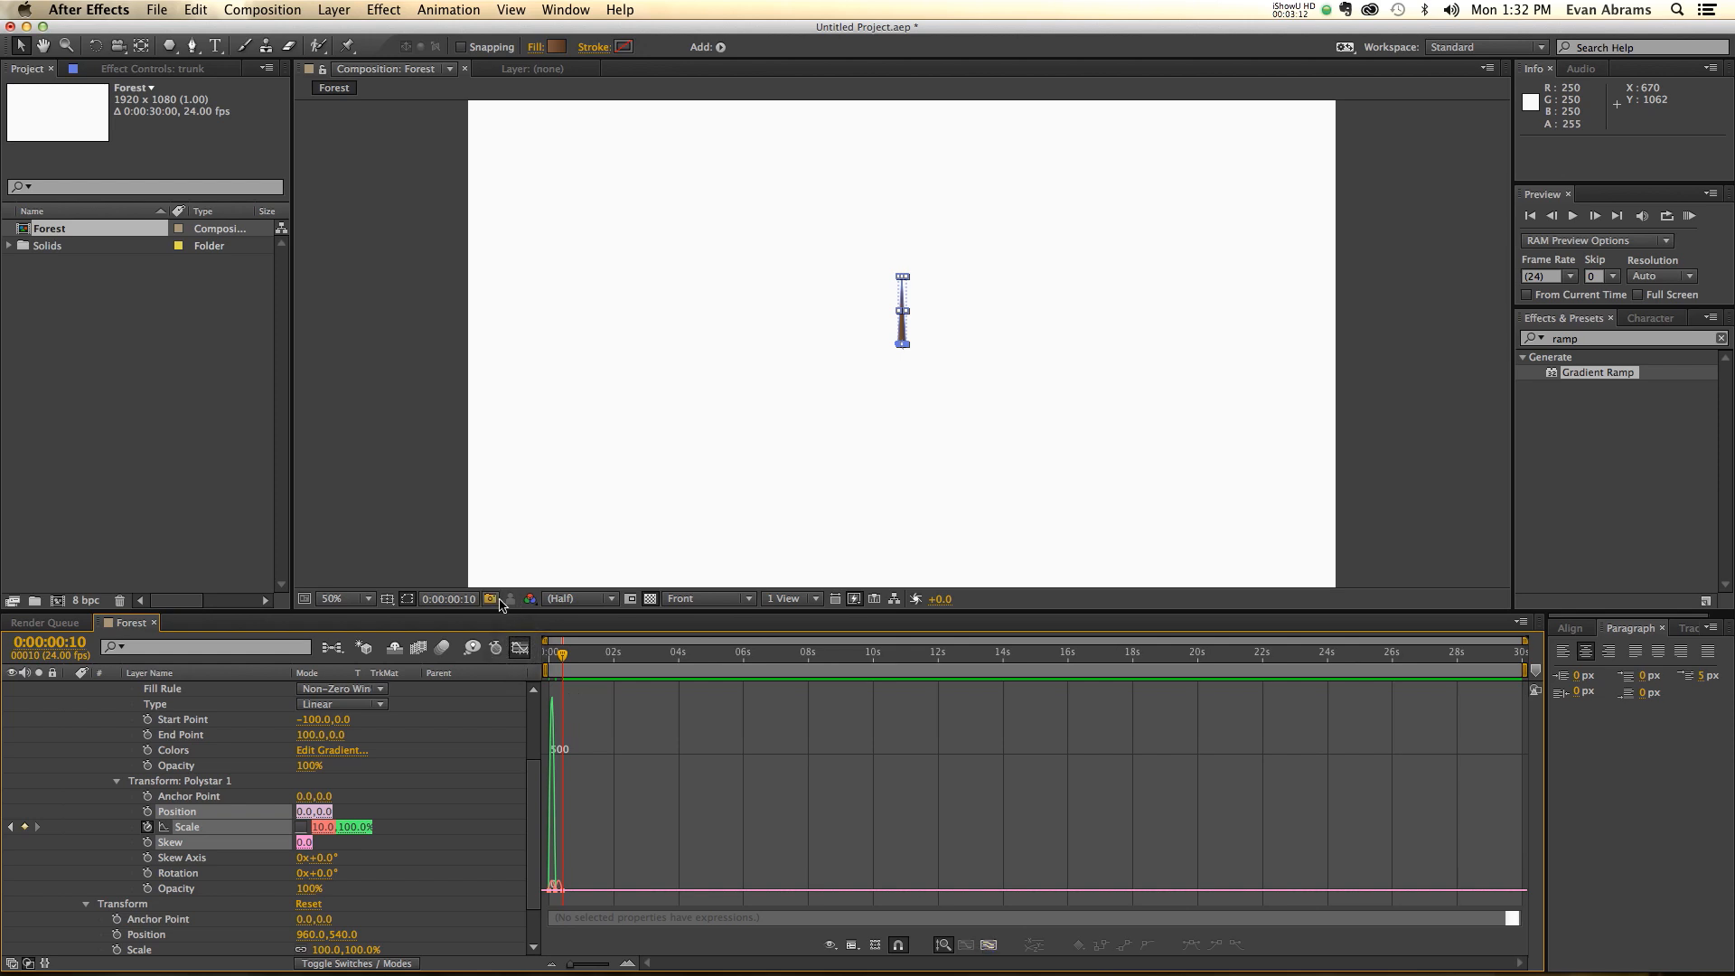
click(992, 948)
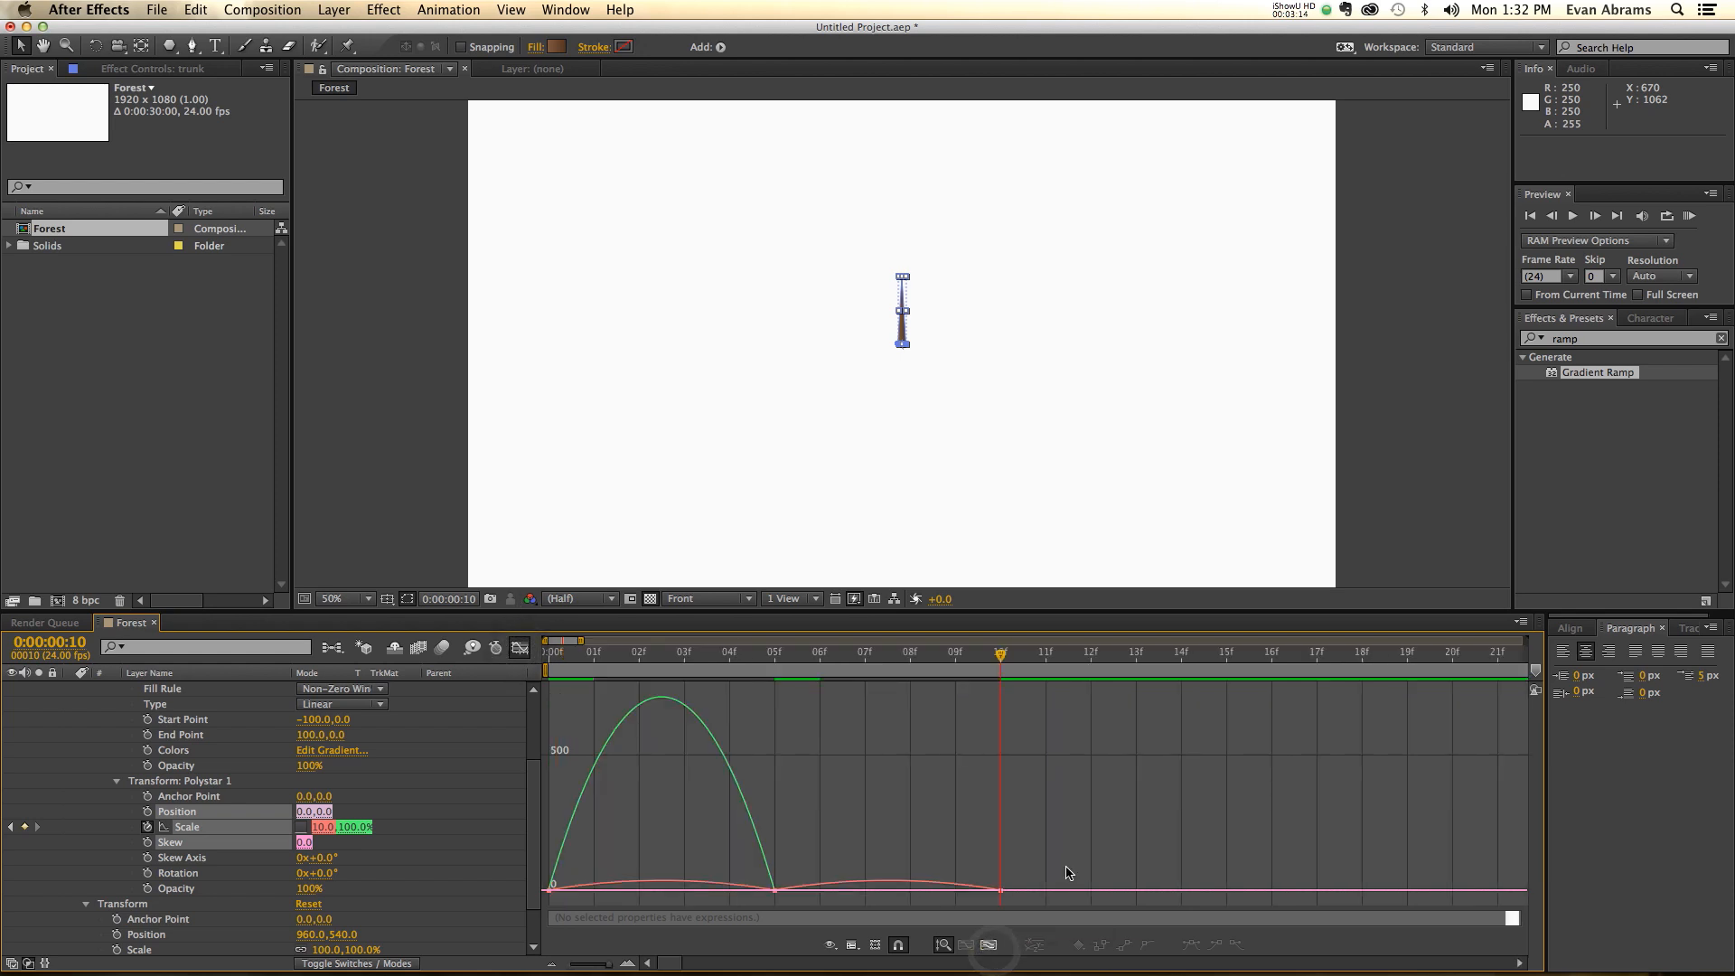
- Lengthen the incoming influence of the Scale keyframes so speed peaks near frames 1 and 6, and preview the growth
drag(1065, 866, 503, 908)
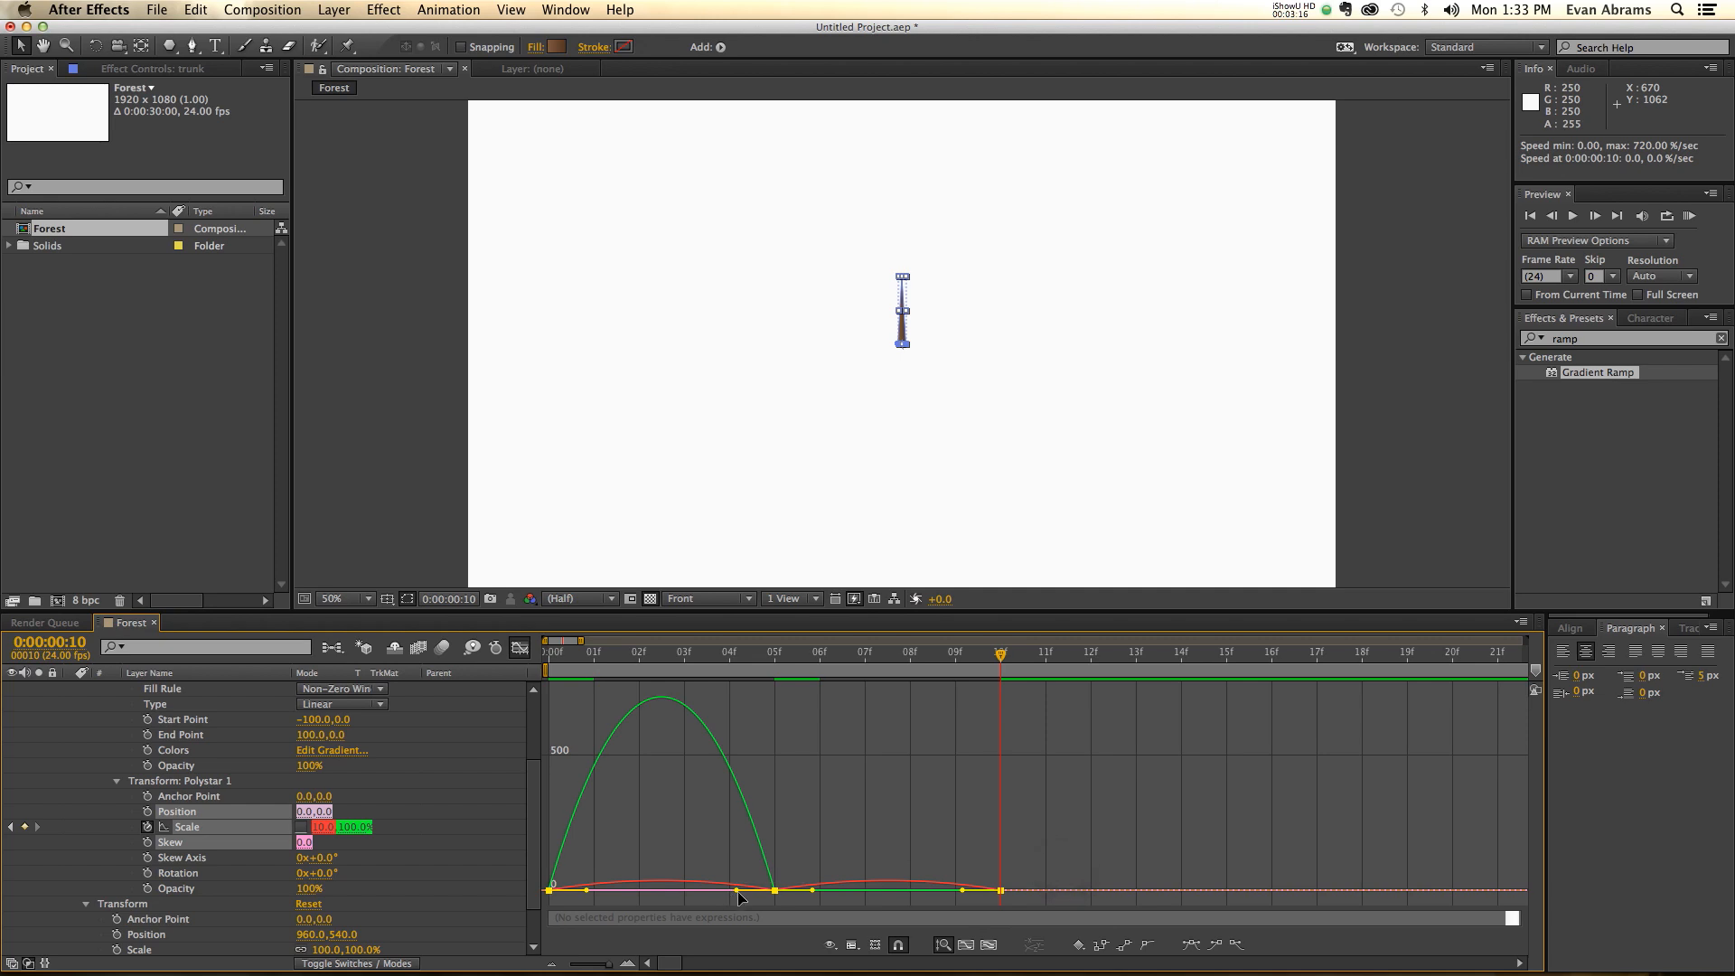
drag(737, 892, 618, 895)
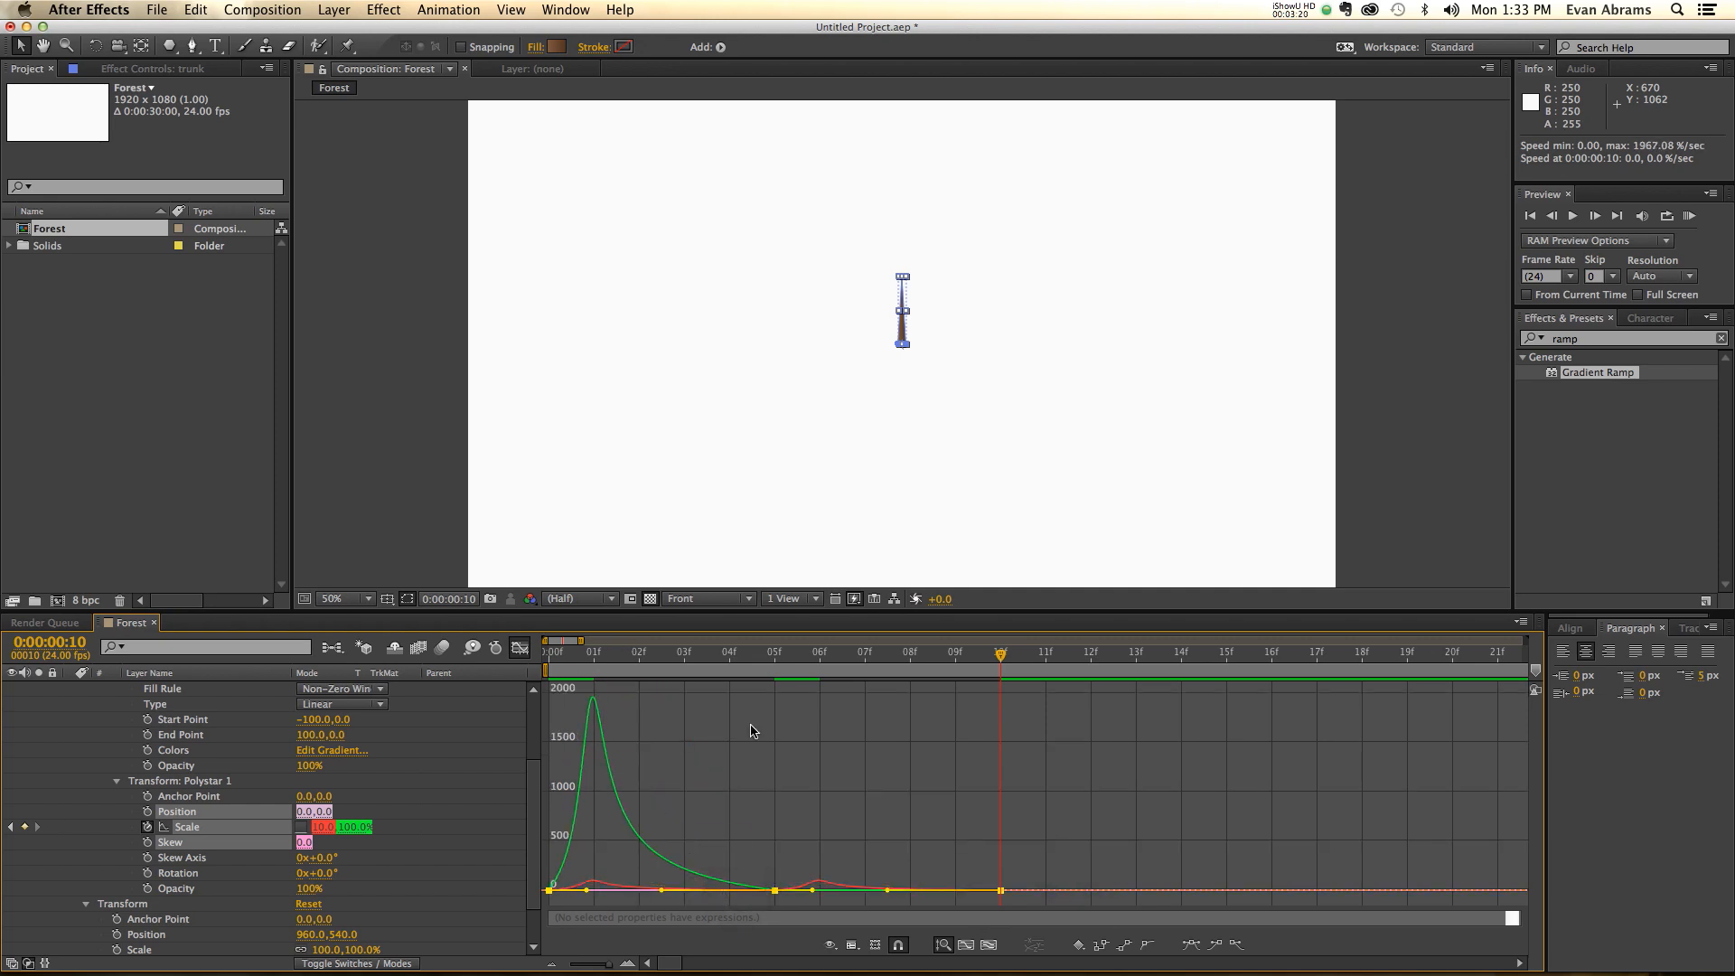
key(space)
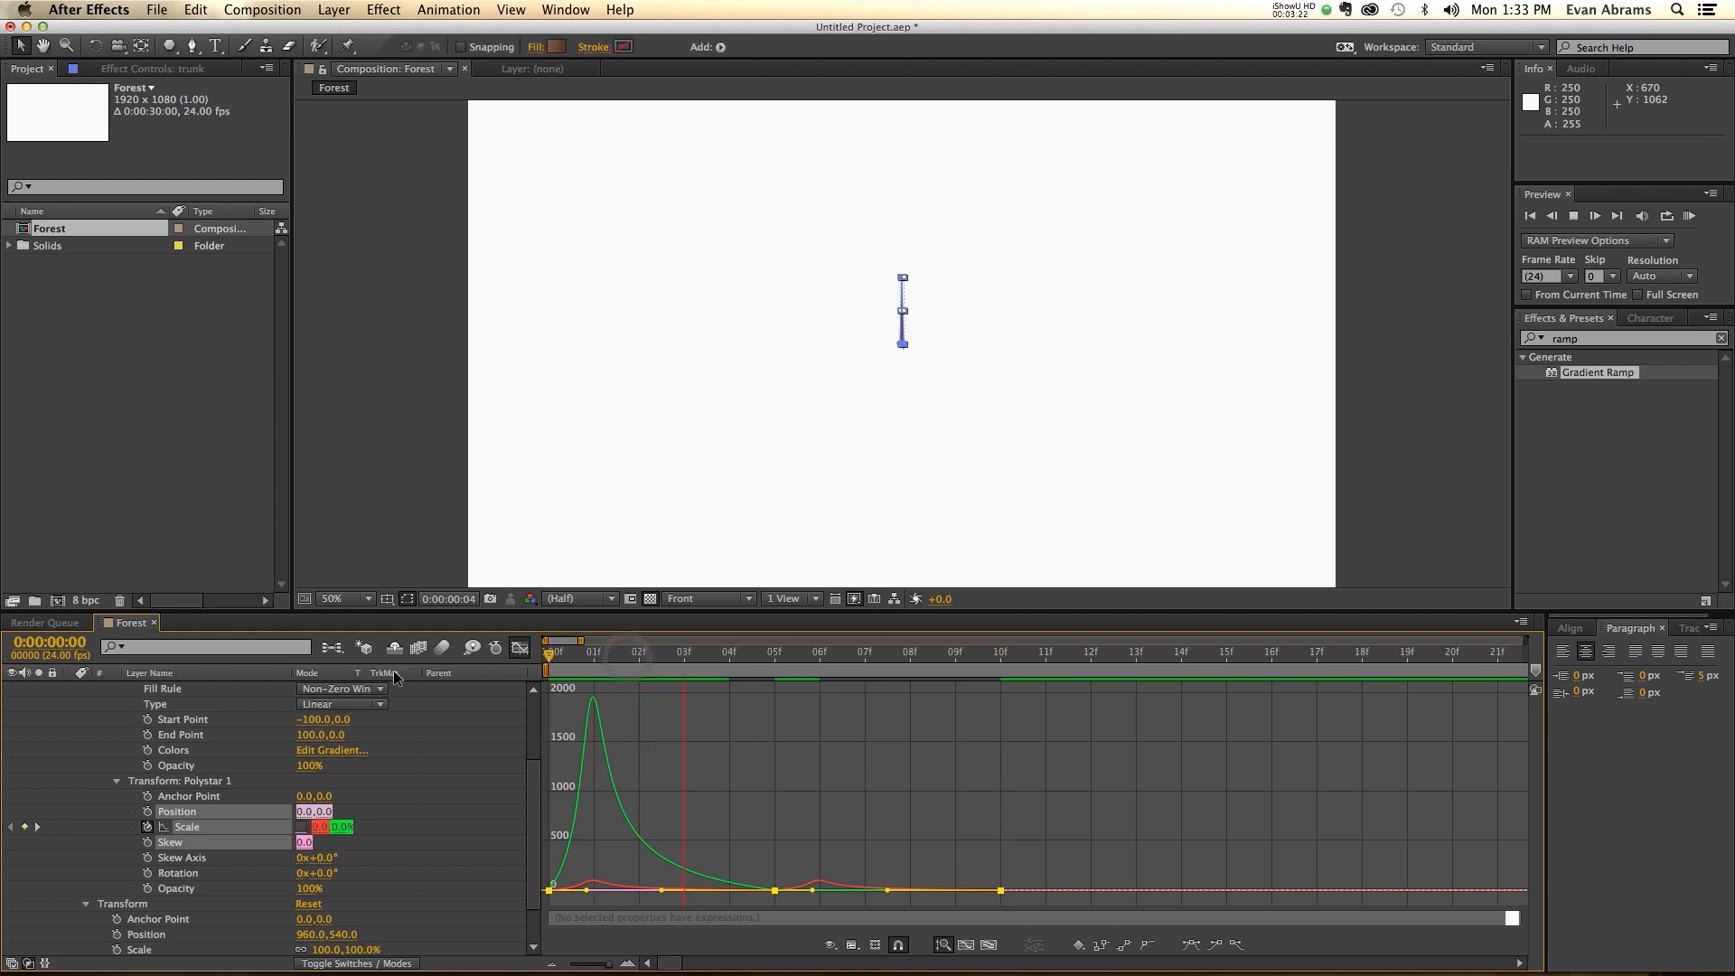
key(space)
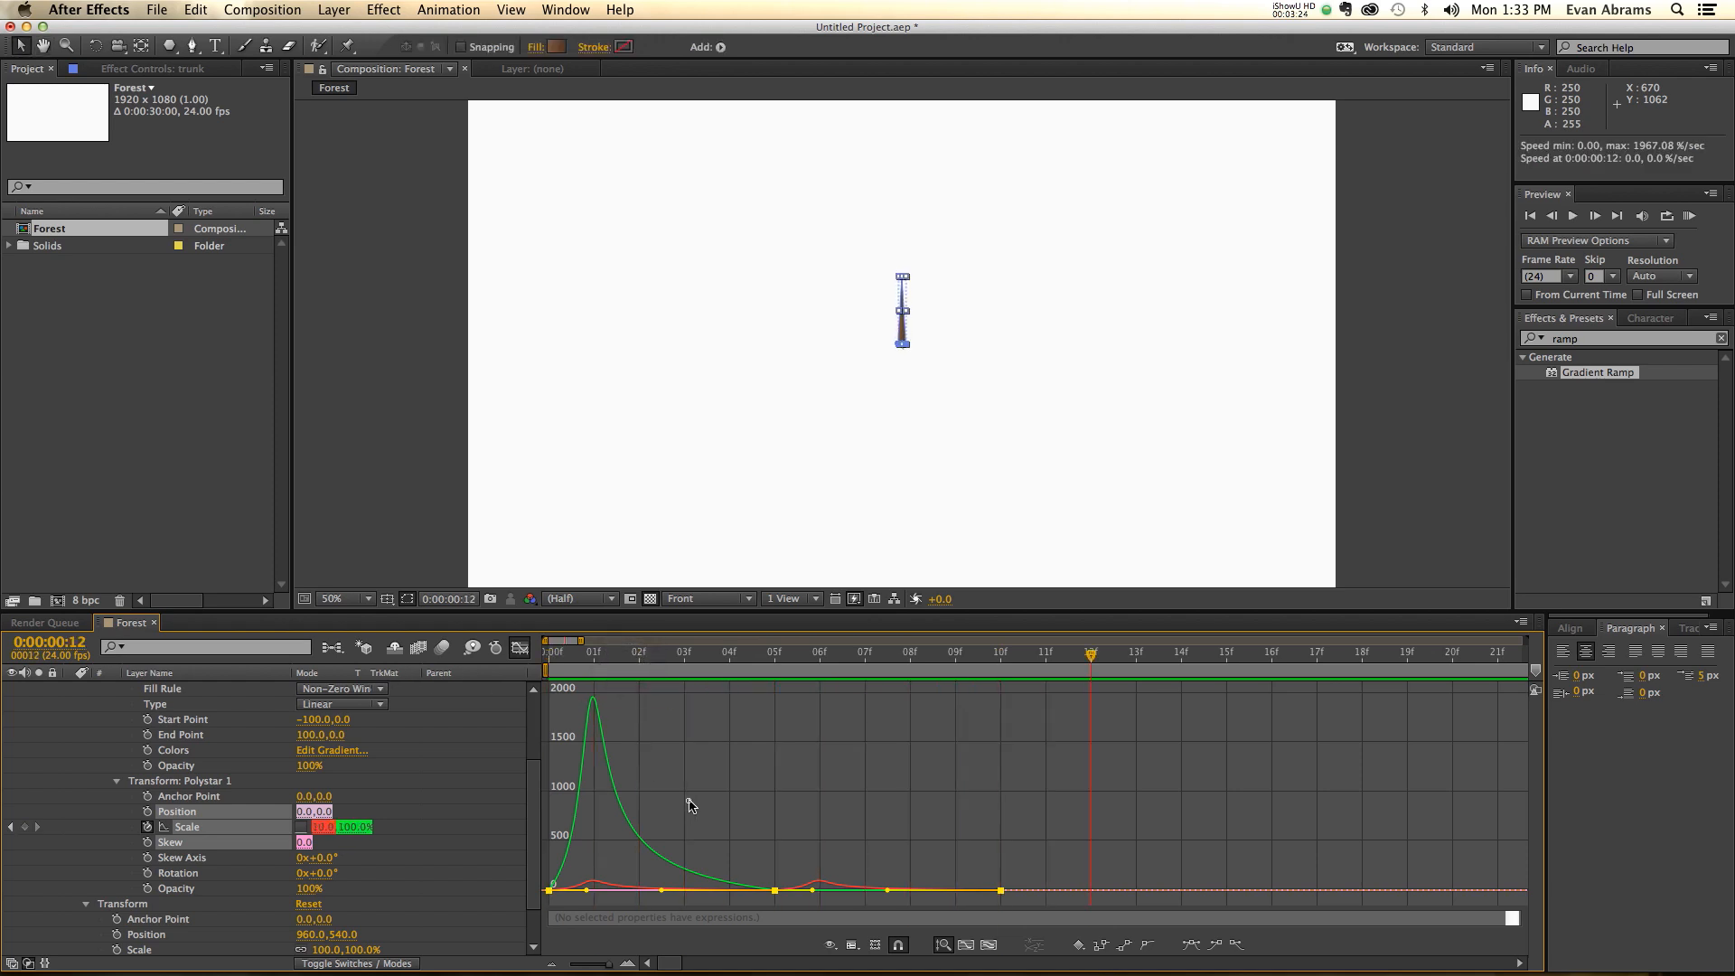
- Reapply Easy Ease to the first two Scale keyframes and lengthen the first one's outgoing influence so speed peaks near frame 4
drag(690, 805, 526, 894)
click(548, 890)
drag(788, 820, 719, 896)
click(1193, 948)
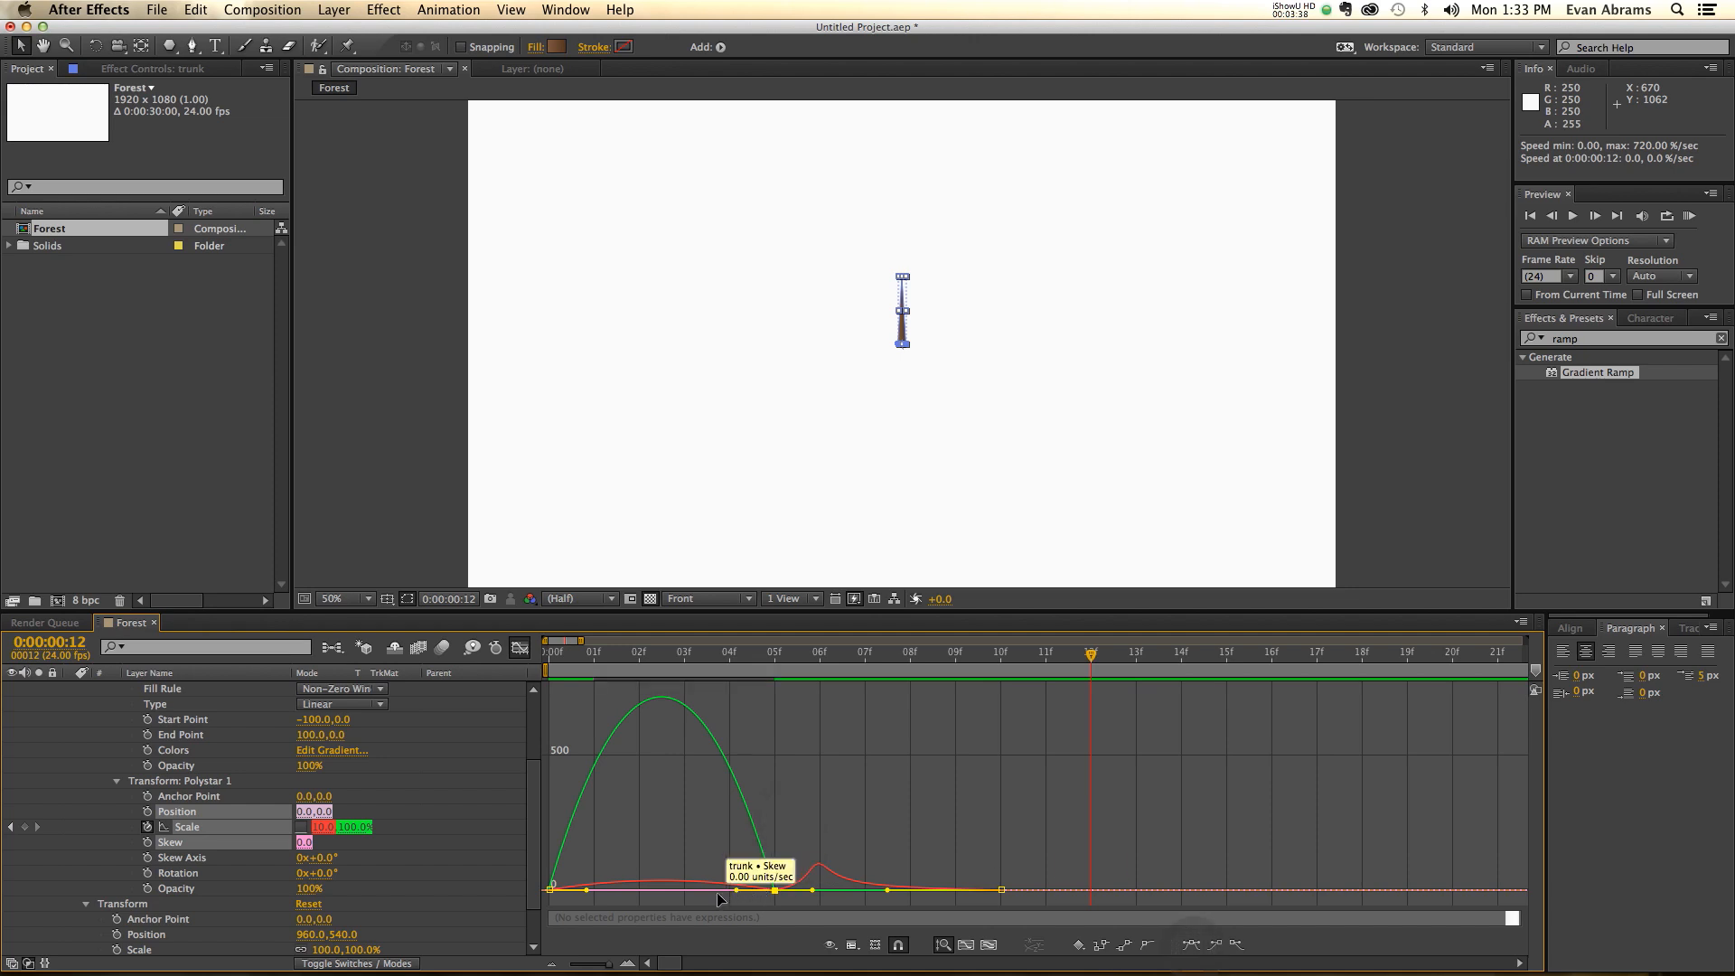
drag(587, 890, 729, 891)
drag(587, 891, 734, 898)
drag(635, 663, 402, 681)
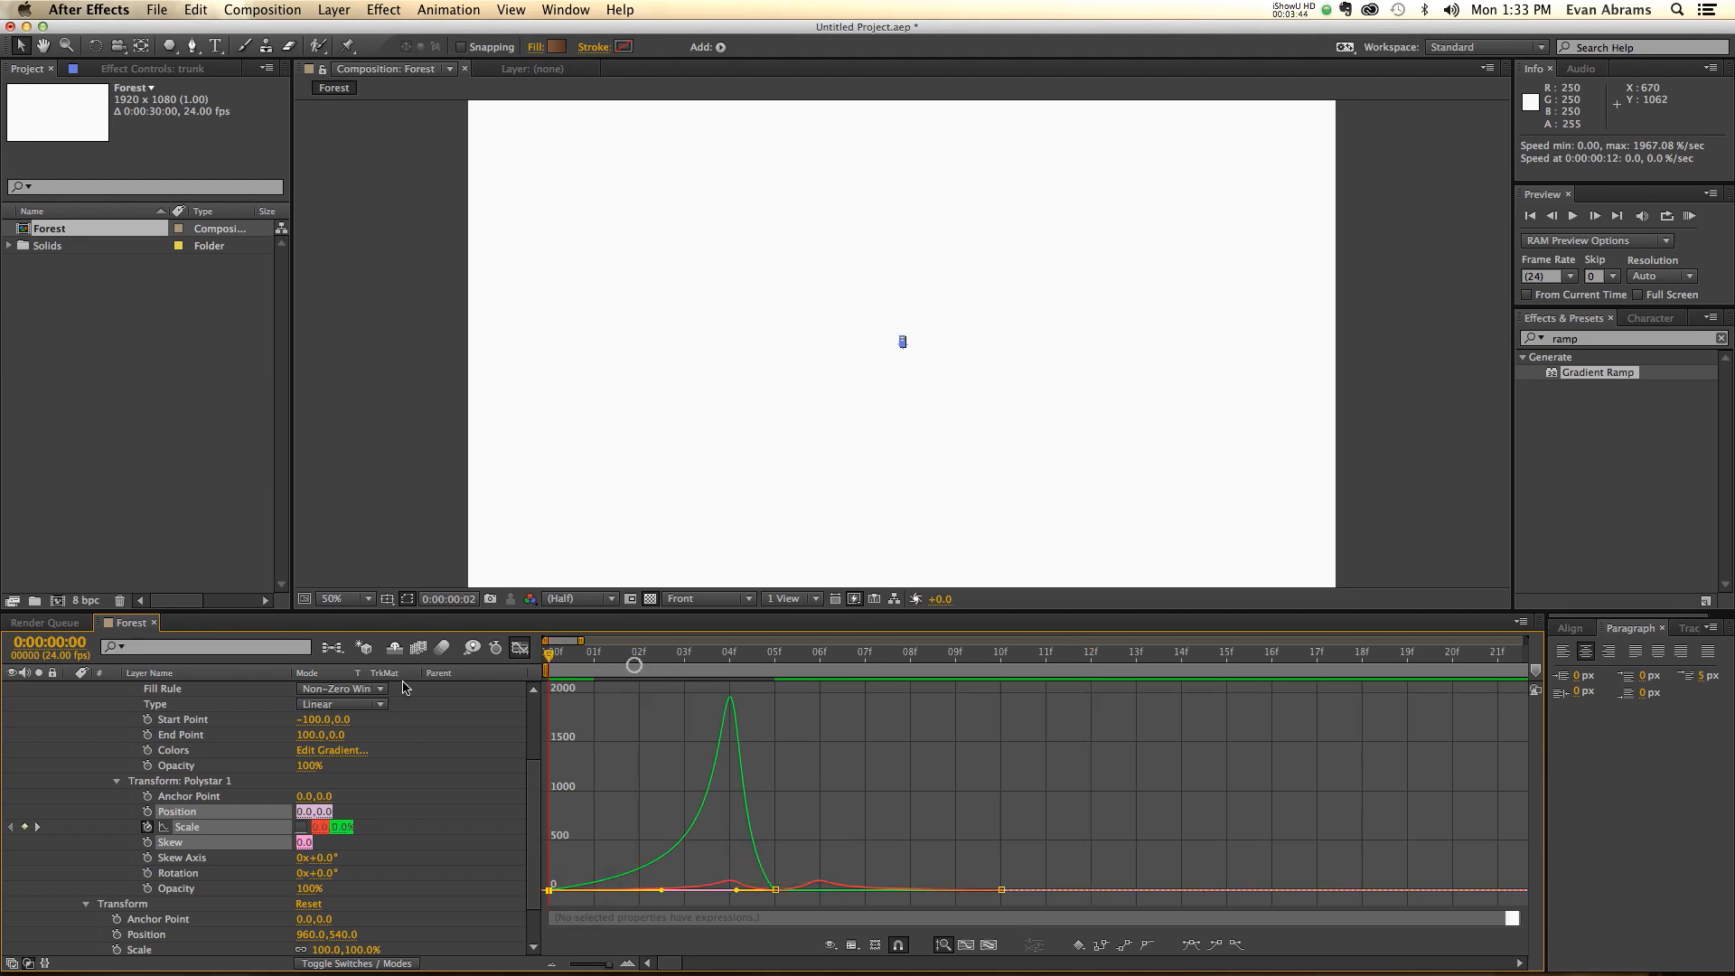
- Play back the trunk's growth repeatedly and inspect the peak of its Scale speed curve
click(879, 768)
key(space)
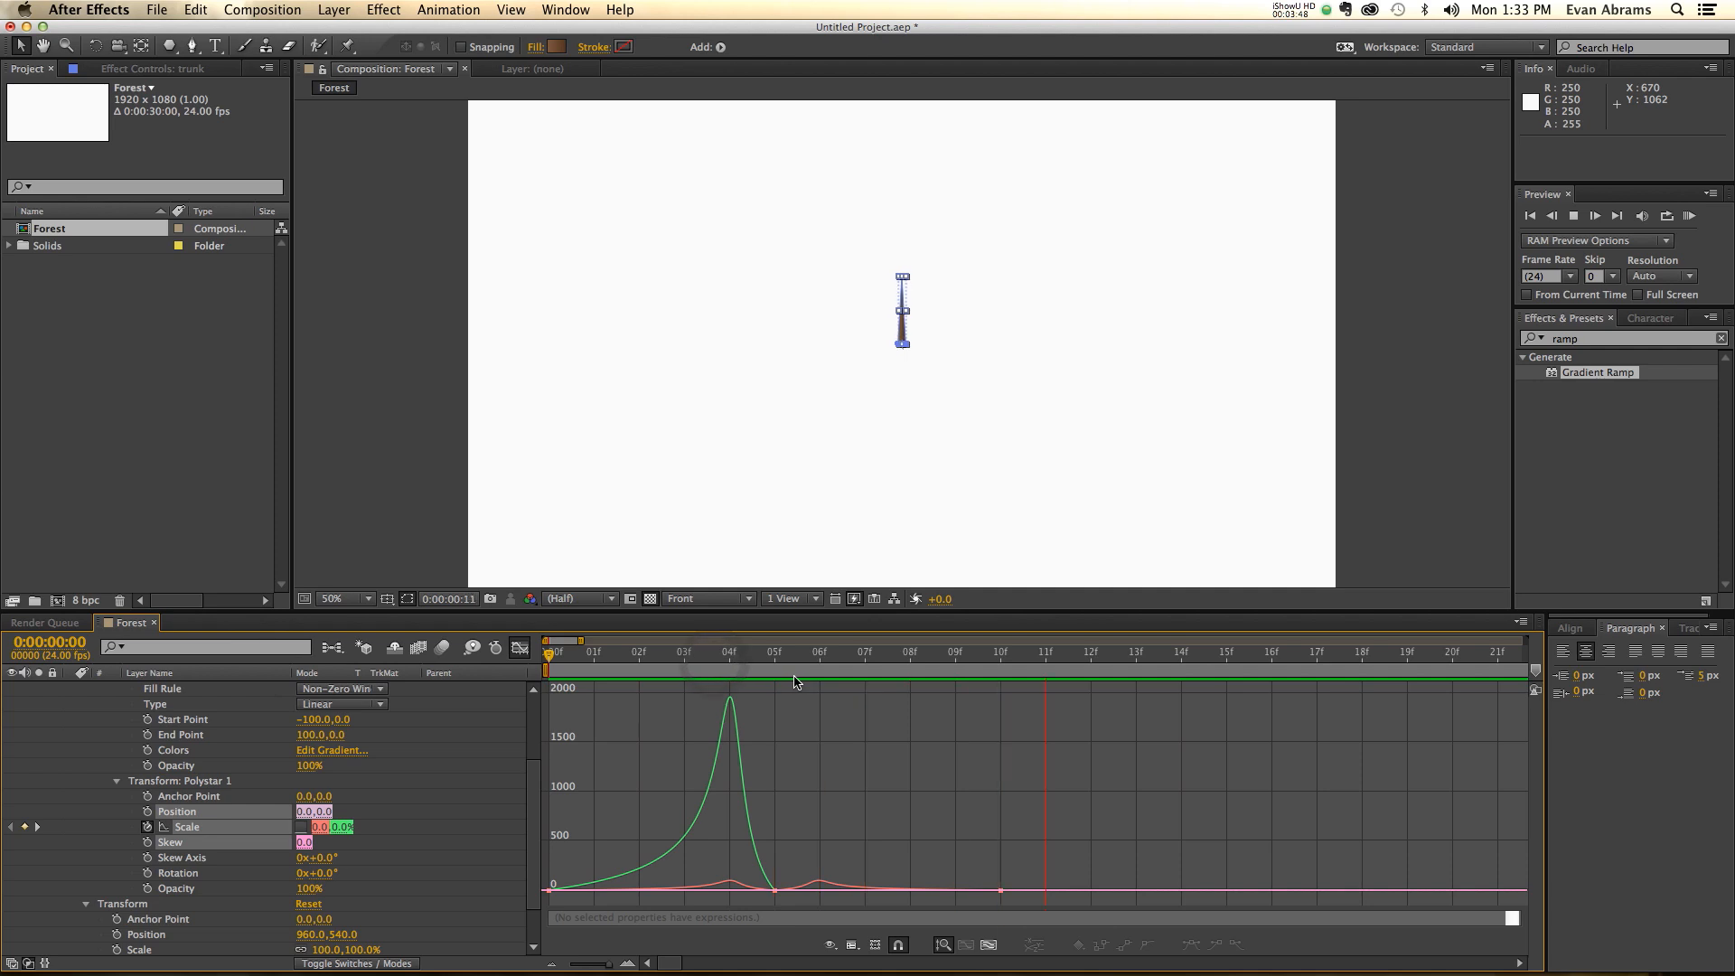
key(space)
mouse_move(754, 668)
mouse_down()
mouse_move(1015, 674)
mouse_move(722, 676)
mouse_up()
key(space)
key(space)
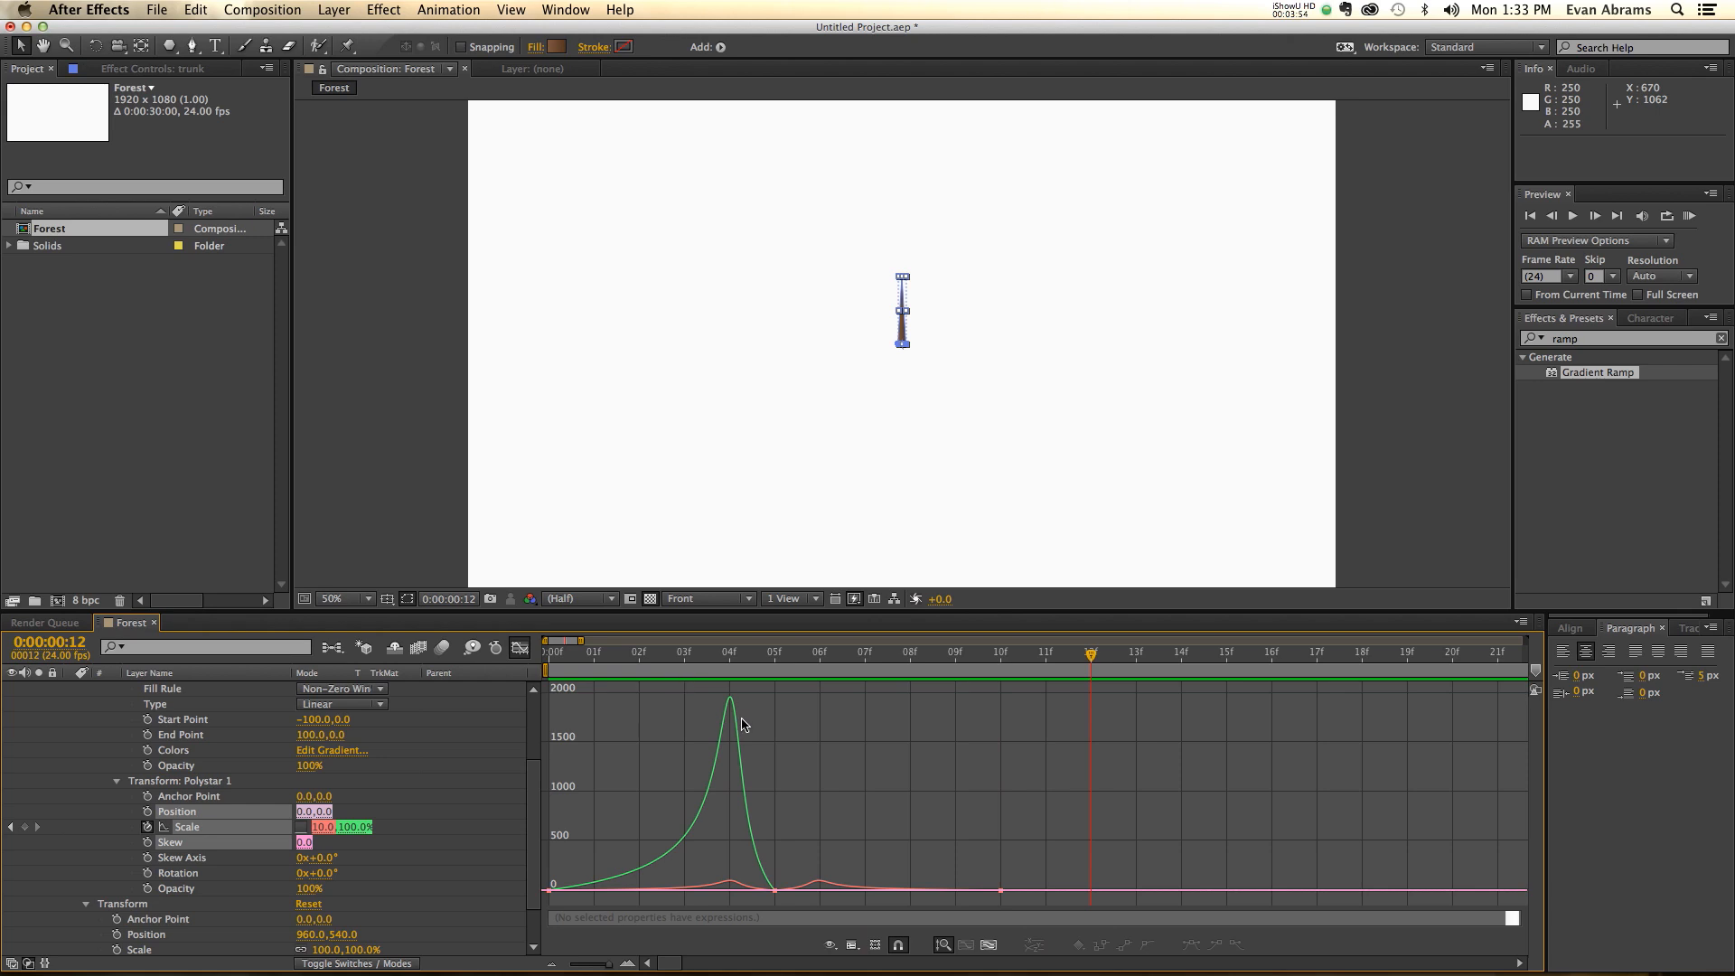
mouse_move(737, 725)
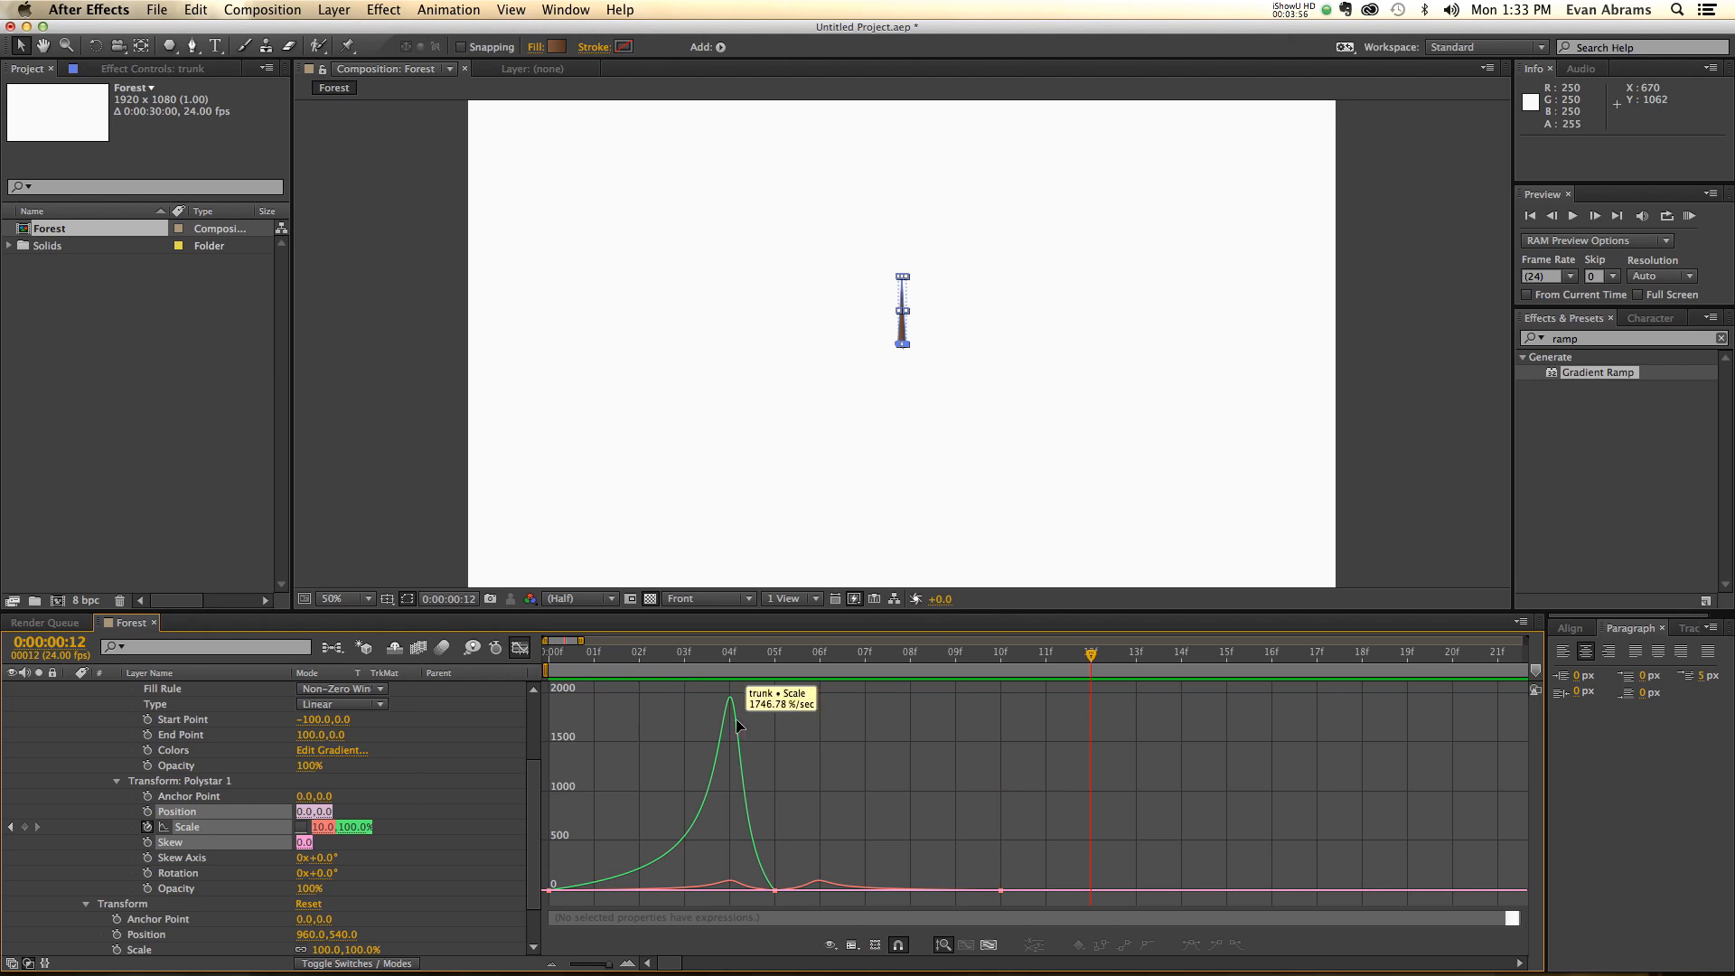
- Add a Rotation keyframe at frame 0 in the trunk layer's own transform
drag(633, 651, 404, 661)
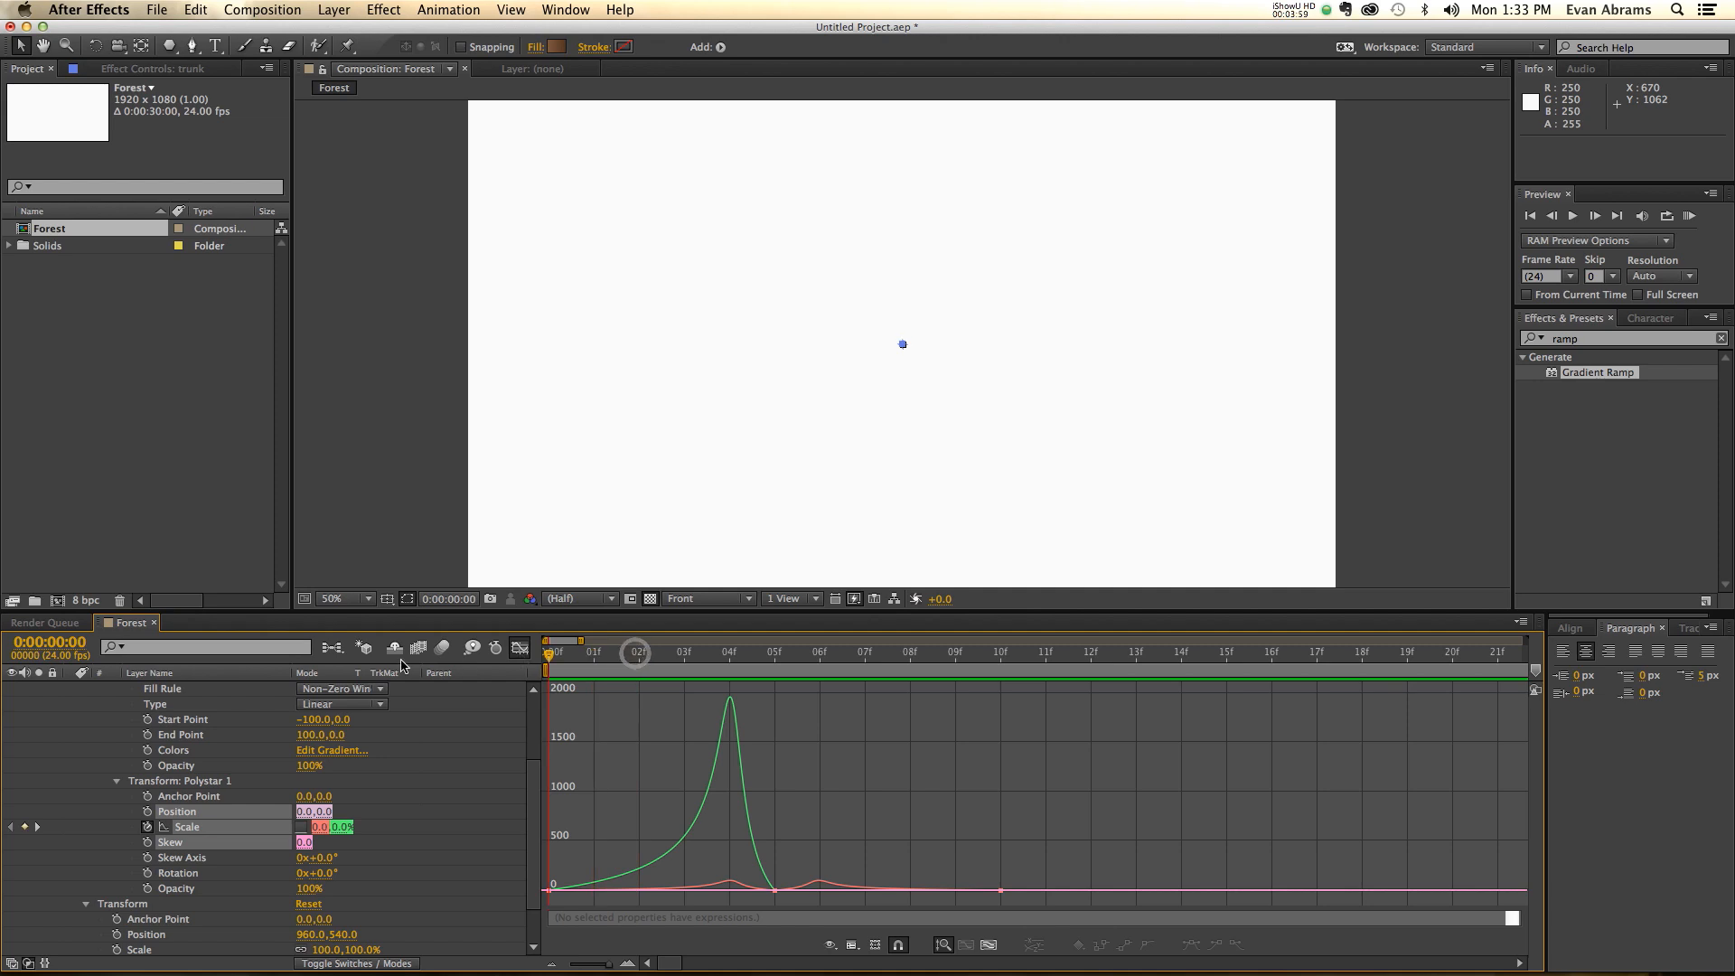
click(524, 769)
scroll(268, 825, down, 2)
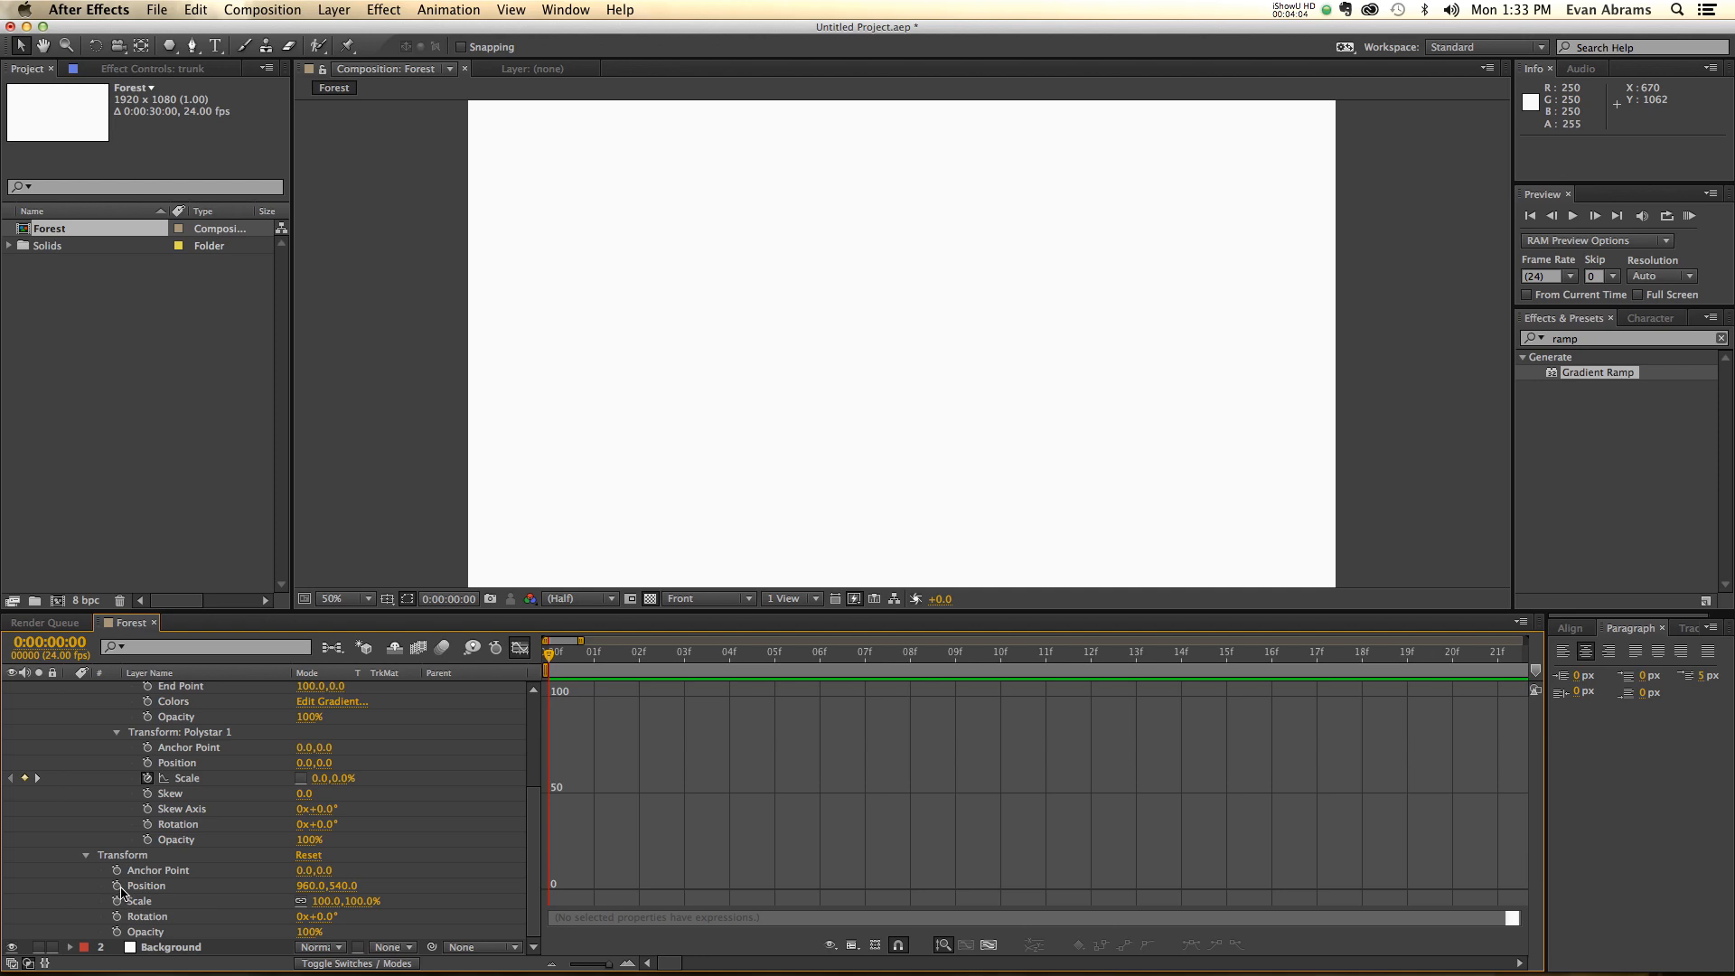
click(116, 856)
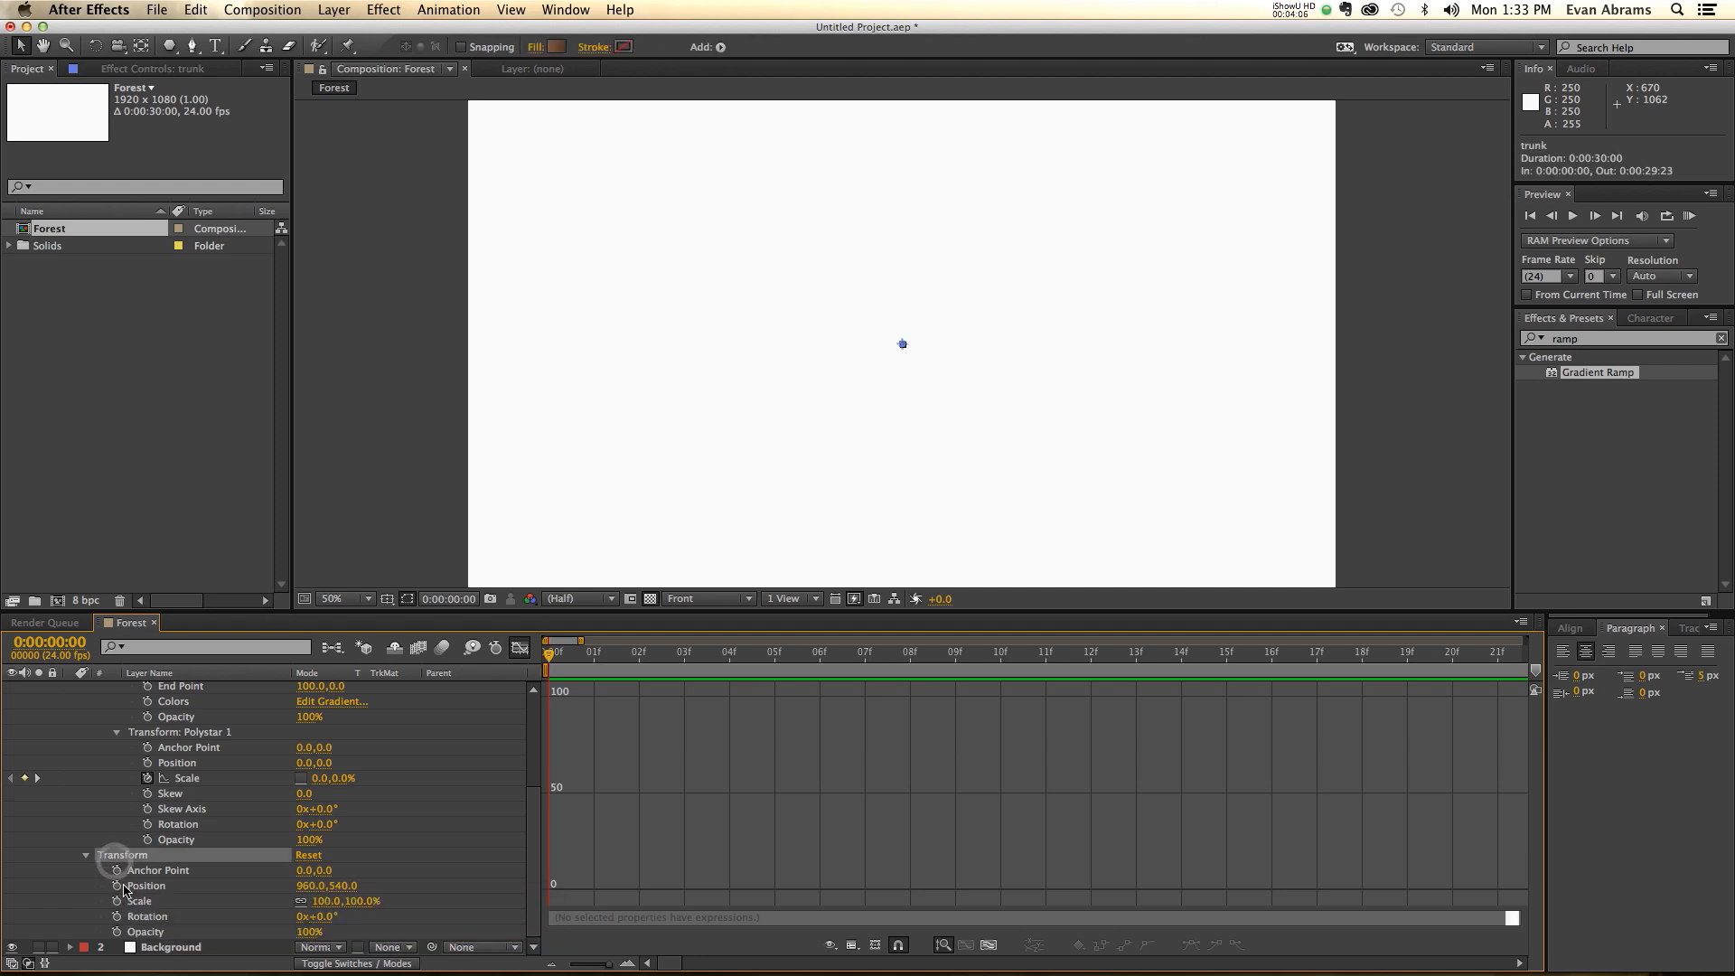
click(116, 917)
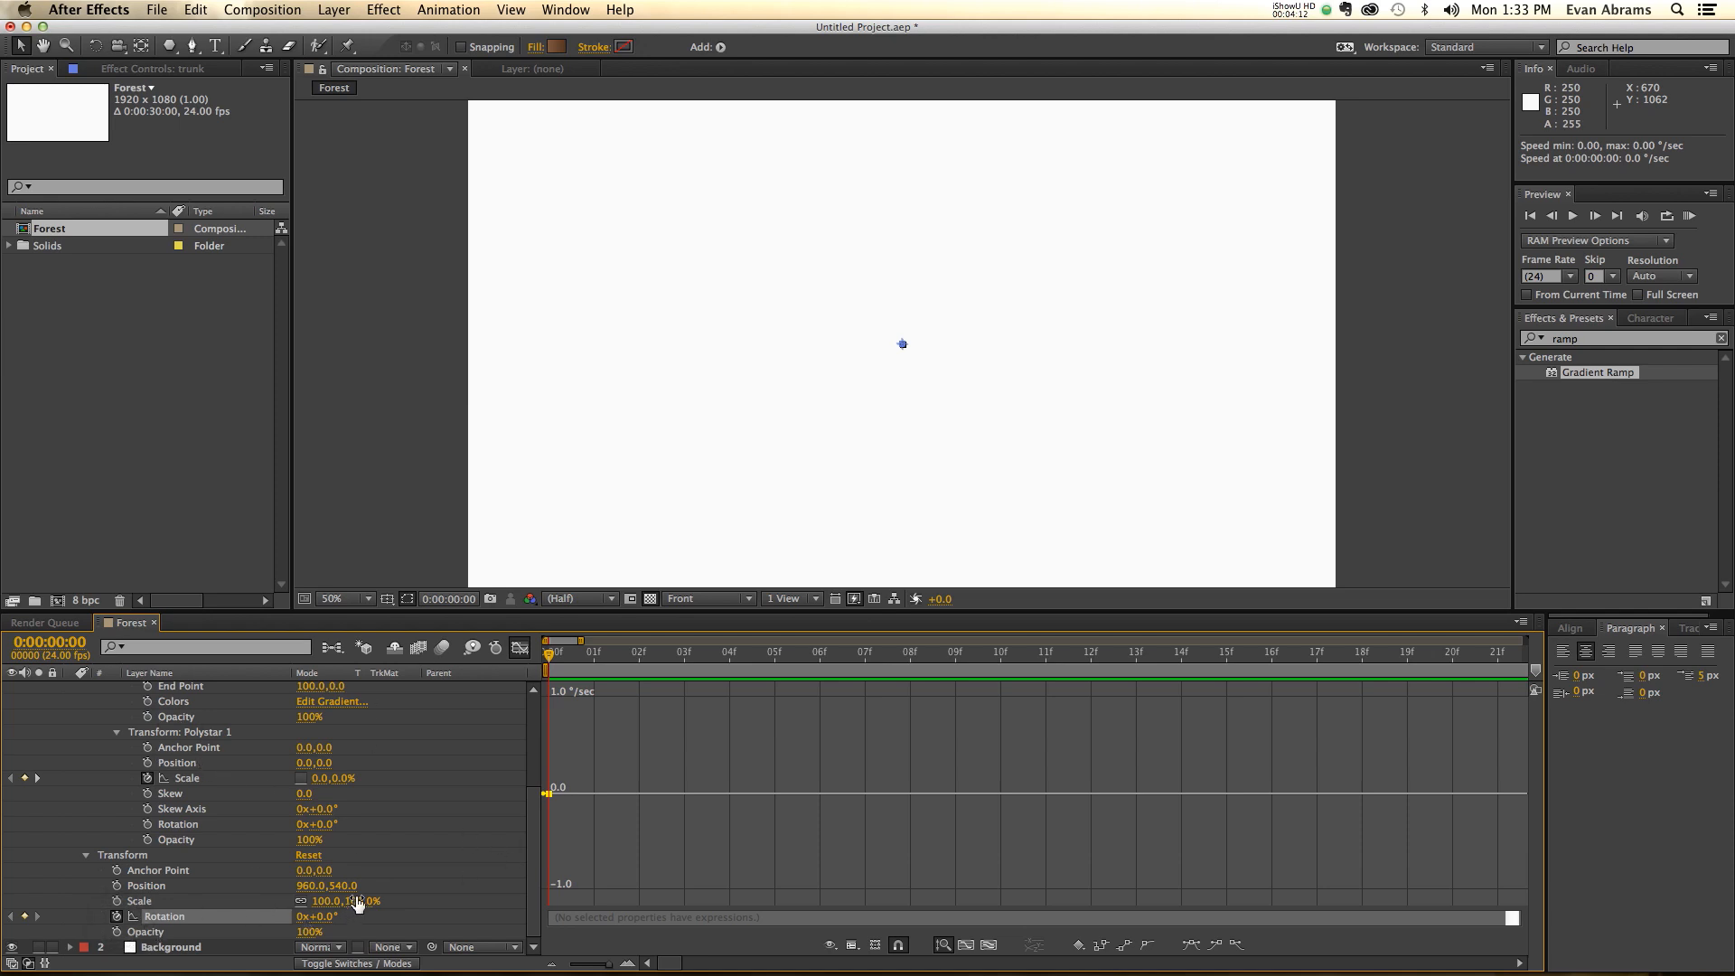
- Keyframe the trunk layer's Rotation at 5° on frame 2
key(Page_Down)
key(Page_Down)
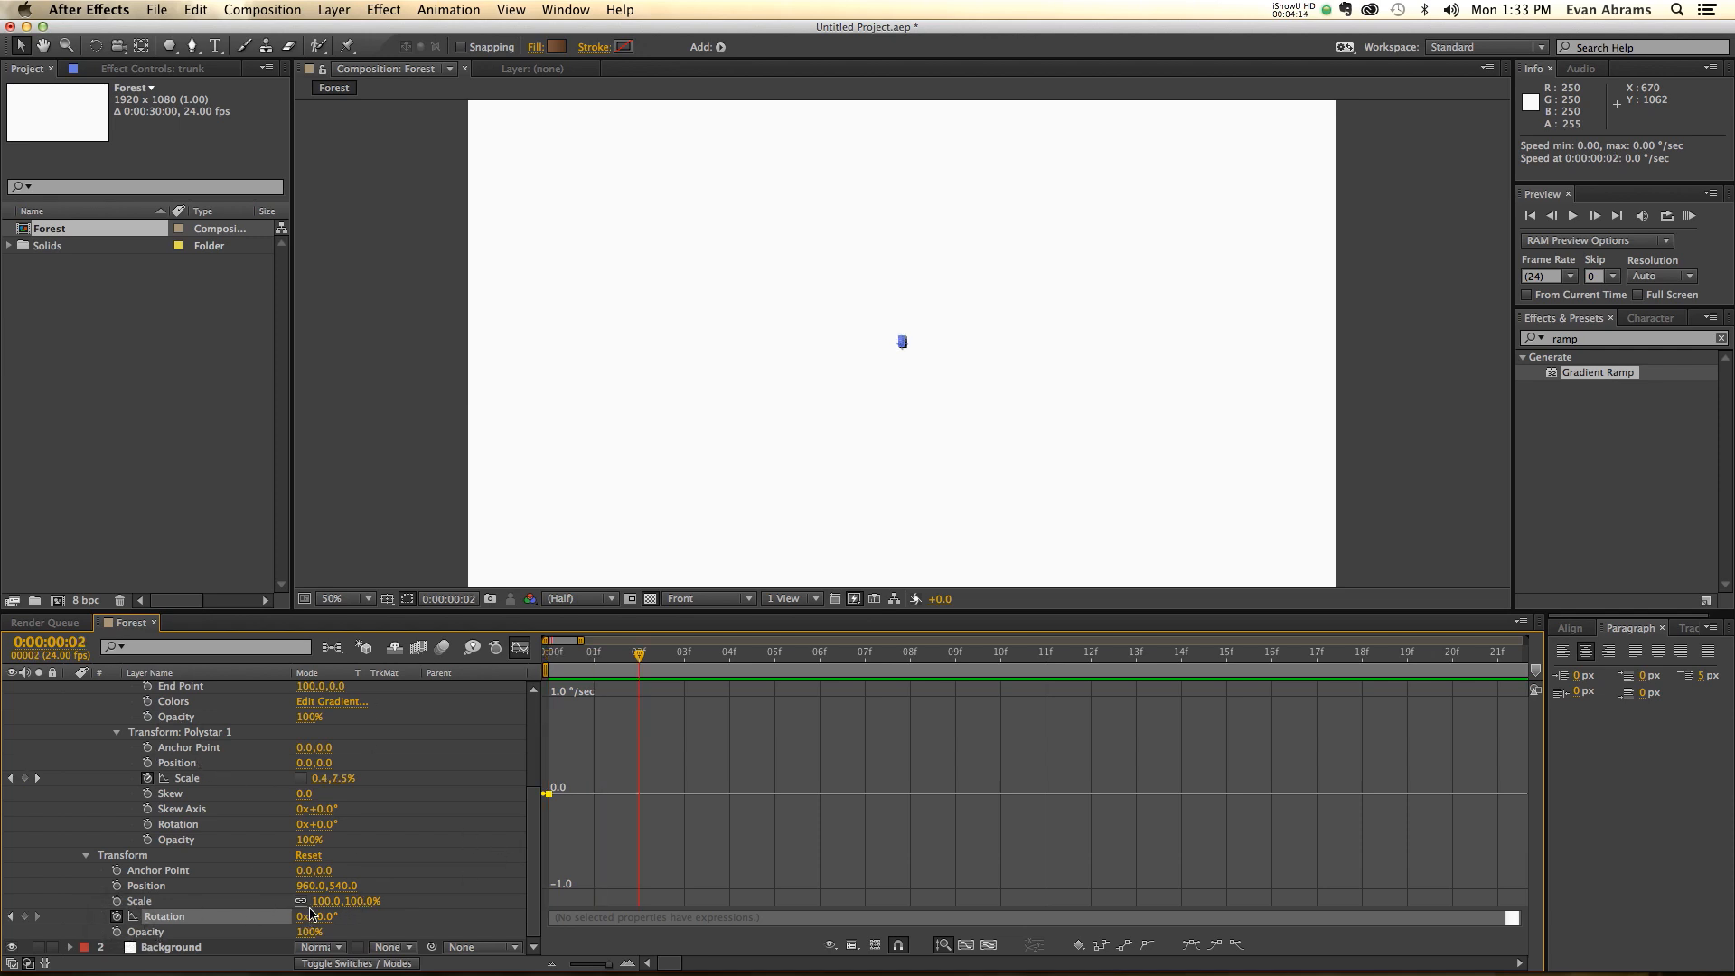
text(5)
key(Return)
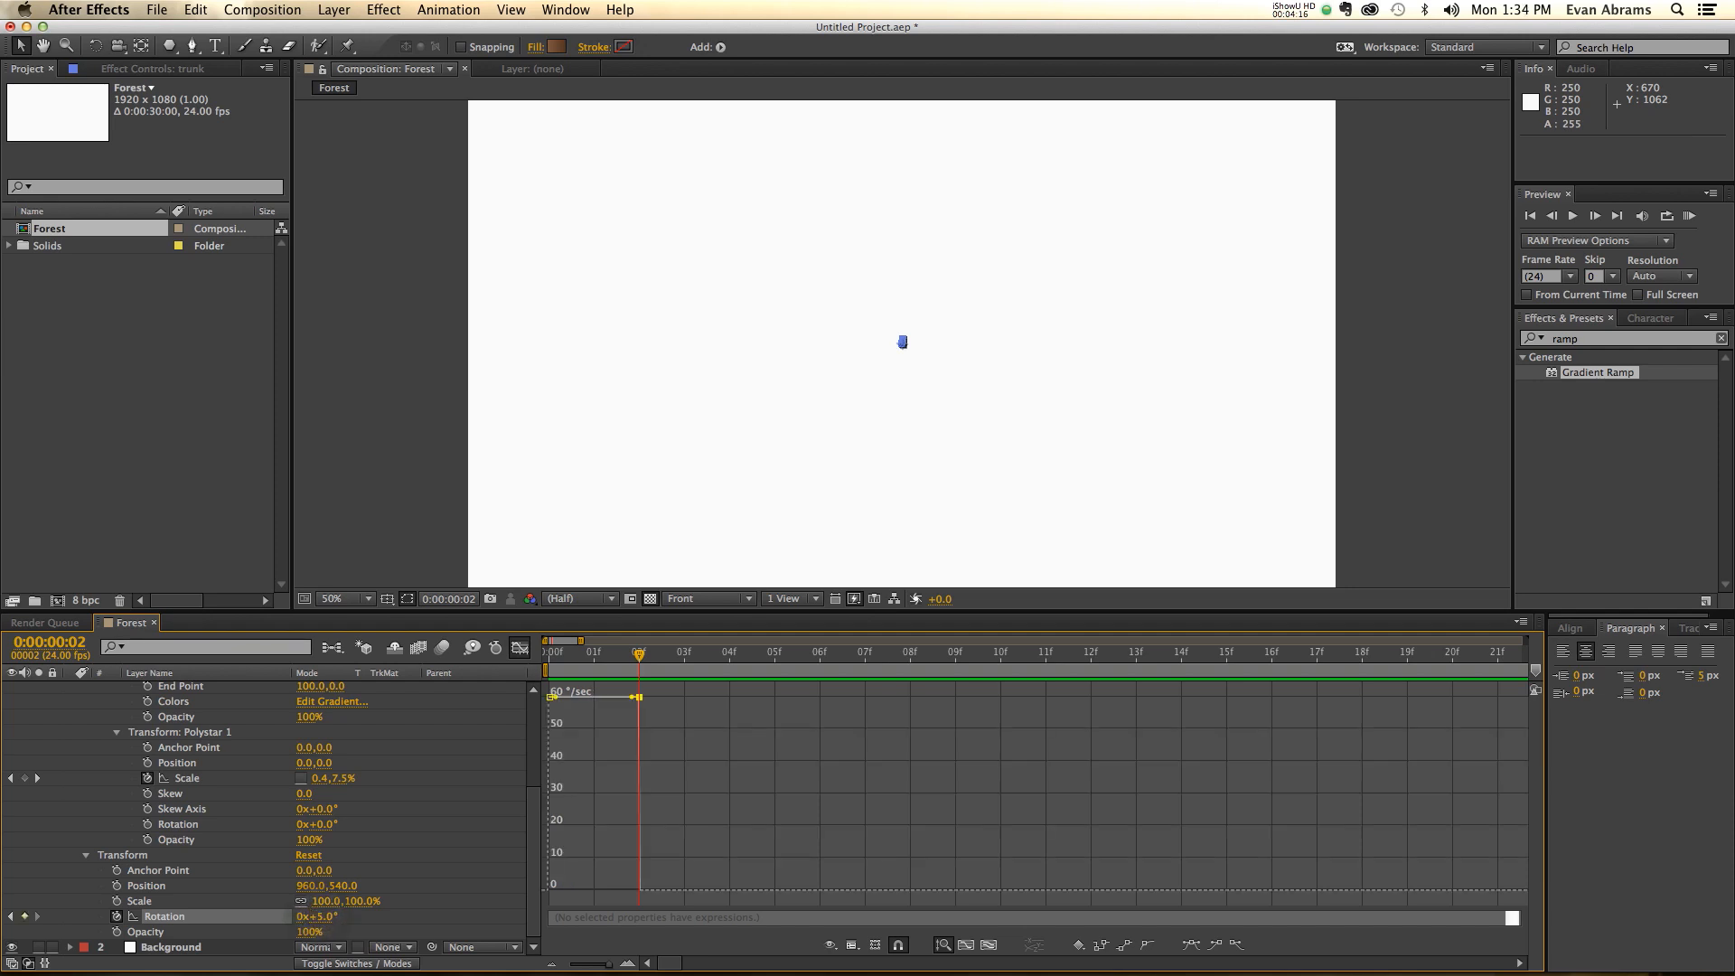
- Keyframe the trunk layer's Rotation at 0° on frame 5 and enable an expression on Rotation
key(Page_Down)
key(Page_Down)
key(Page_Down)
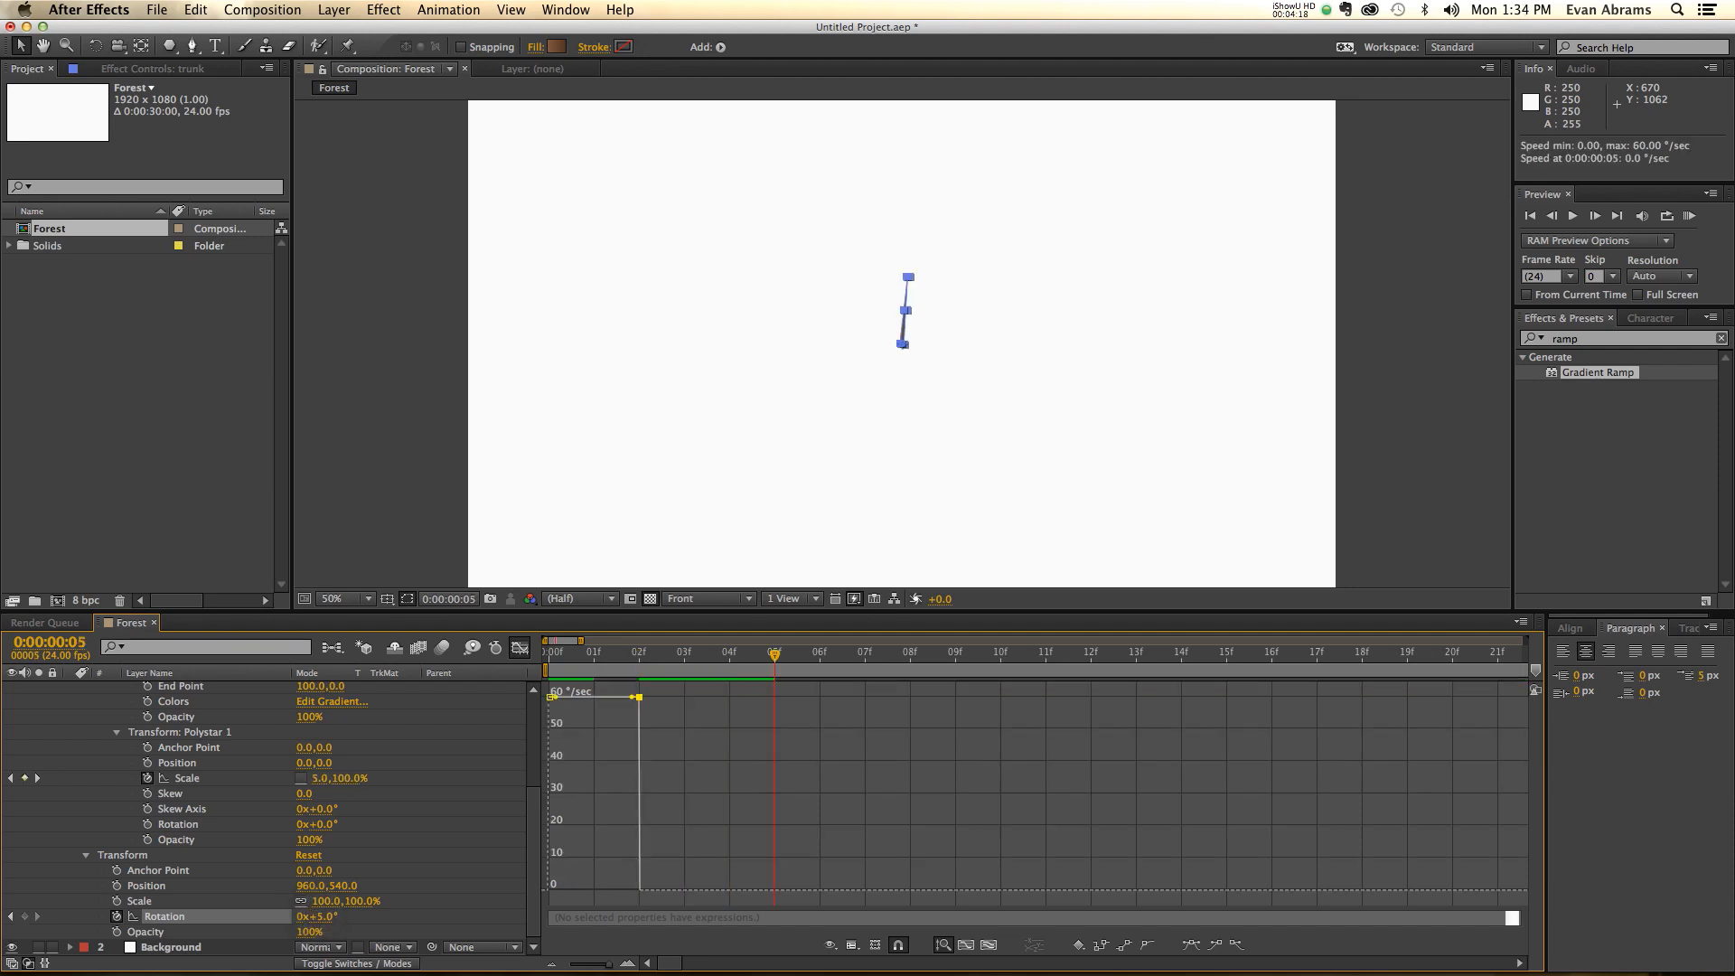
text(0)
key(Return)
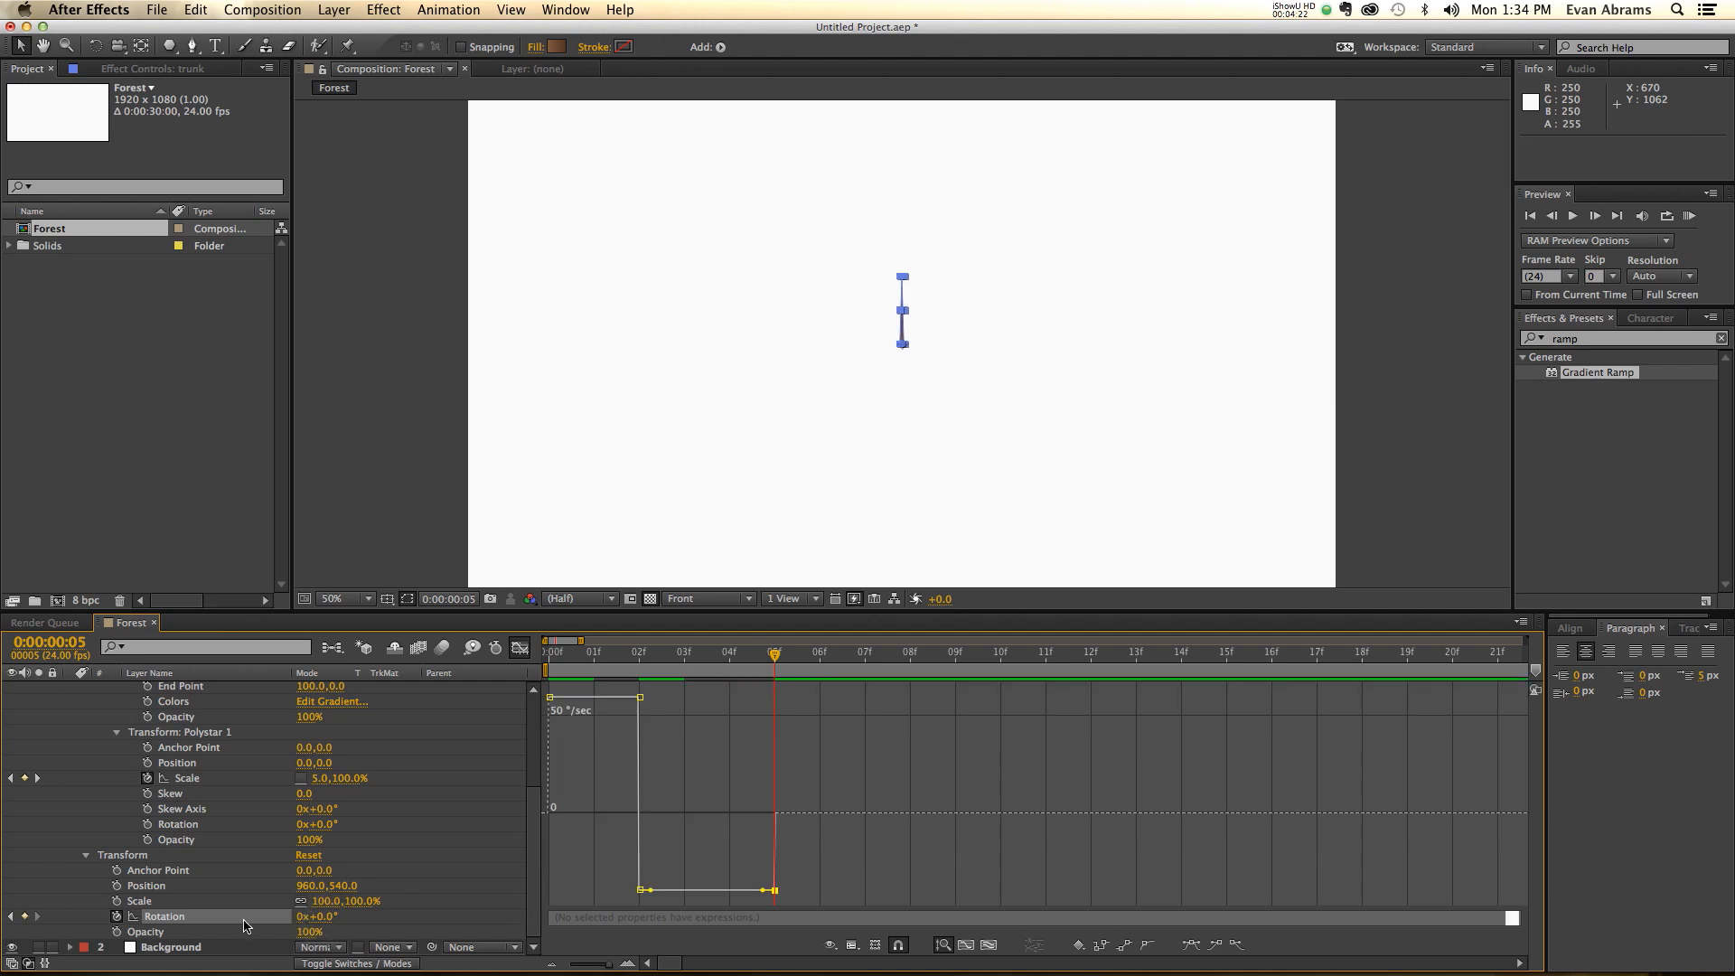
alt+click(116, 917)
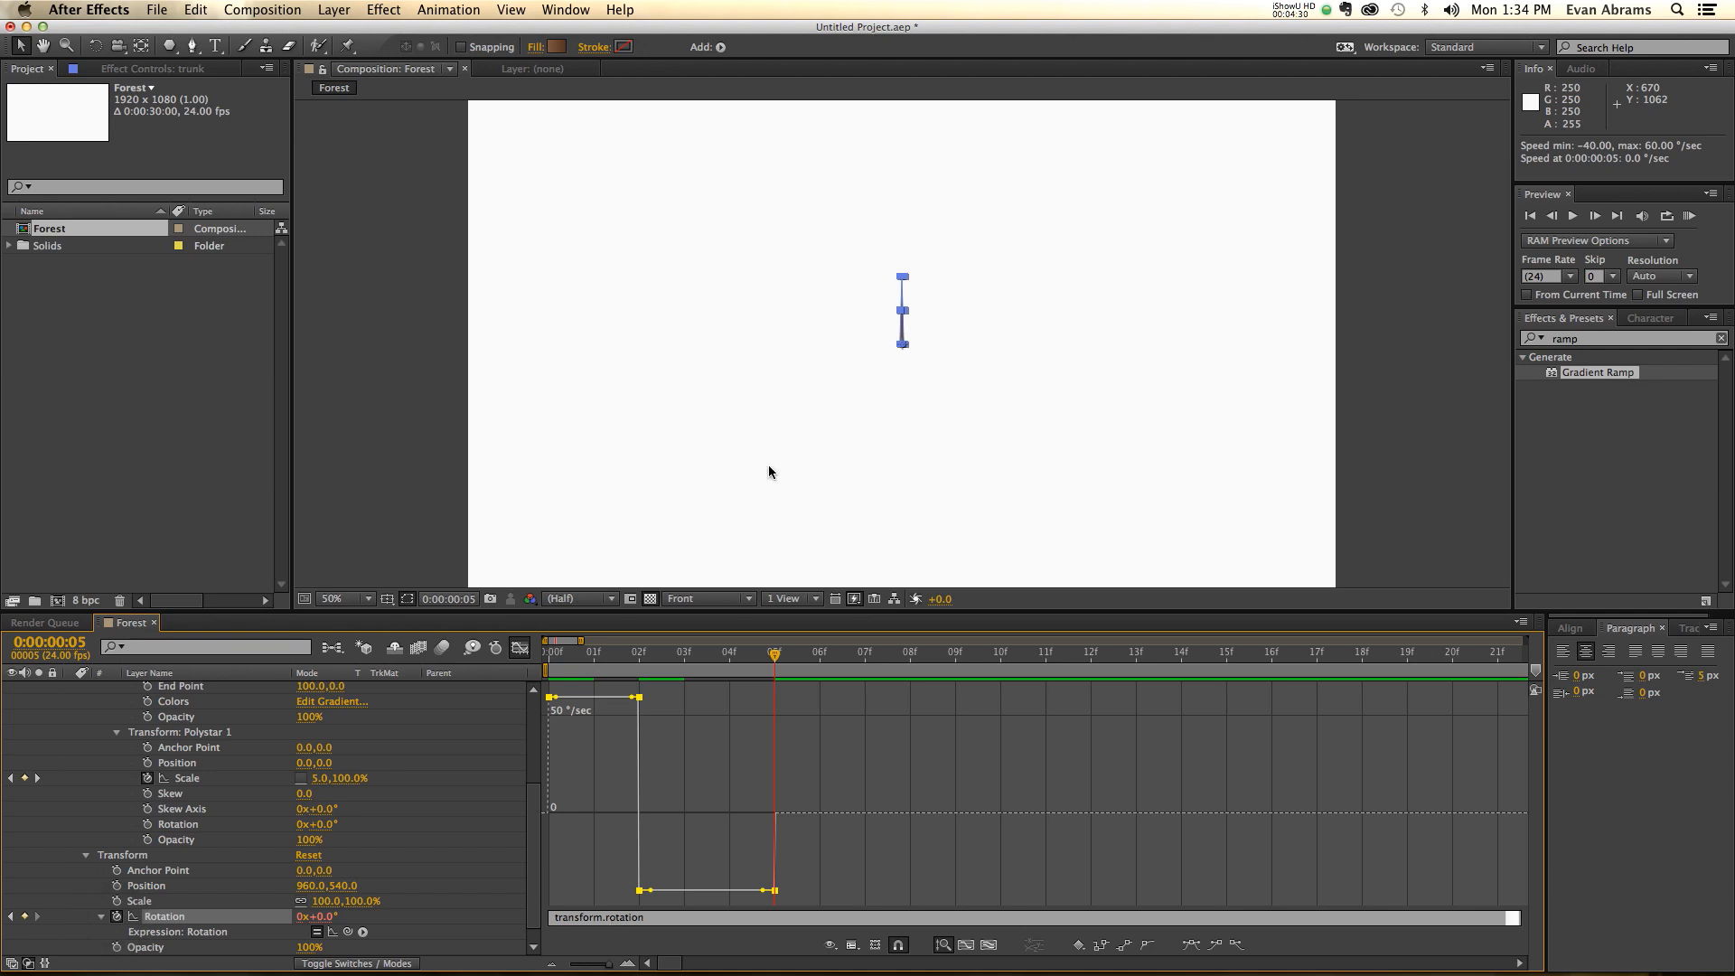
- Switch to Google Chrome and copy the full Inertial Bounce expression code from the motion-graphics-exchange page
key(super+Tab)
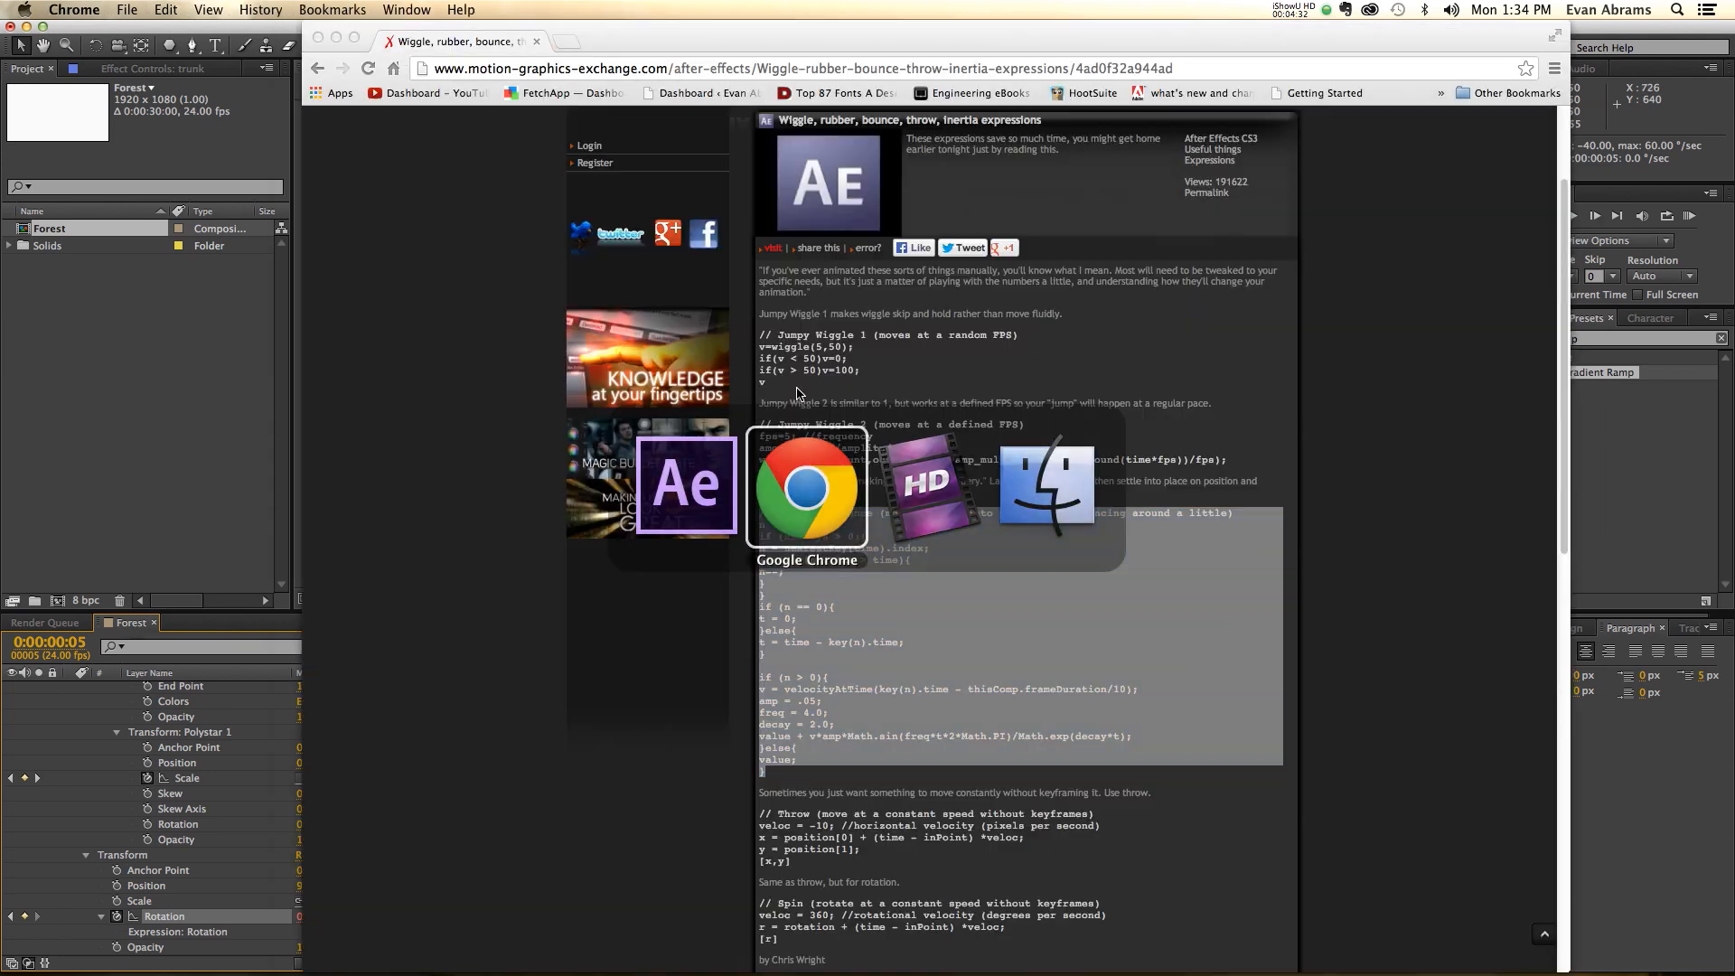
scroll(879, 488, up, 3)
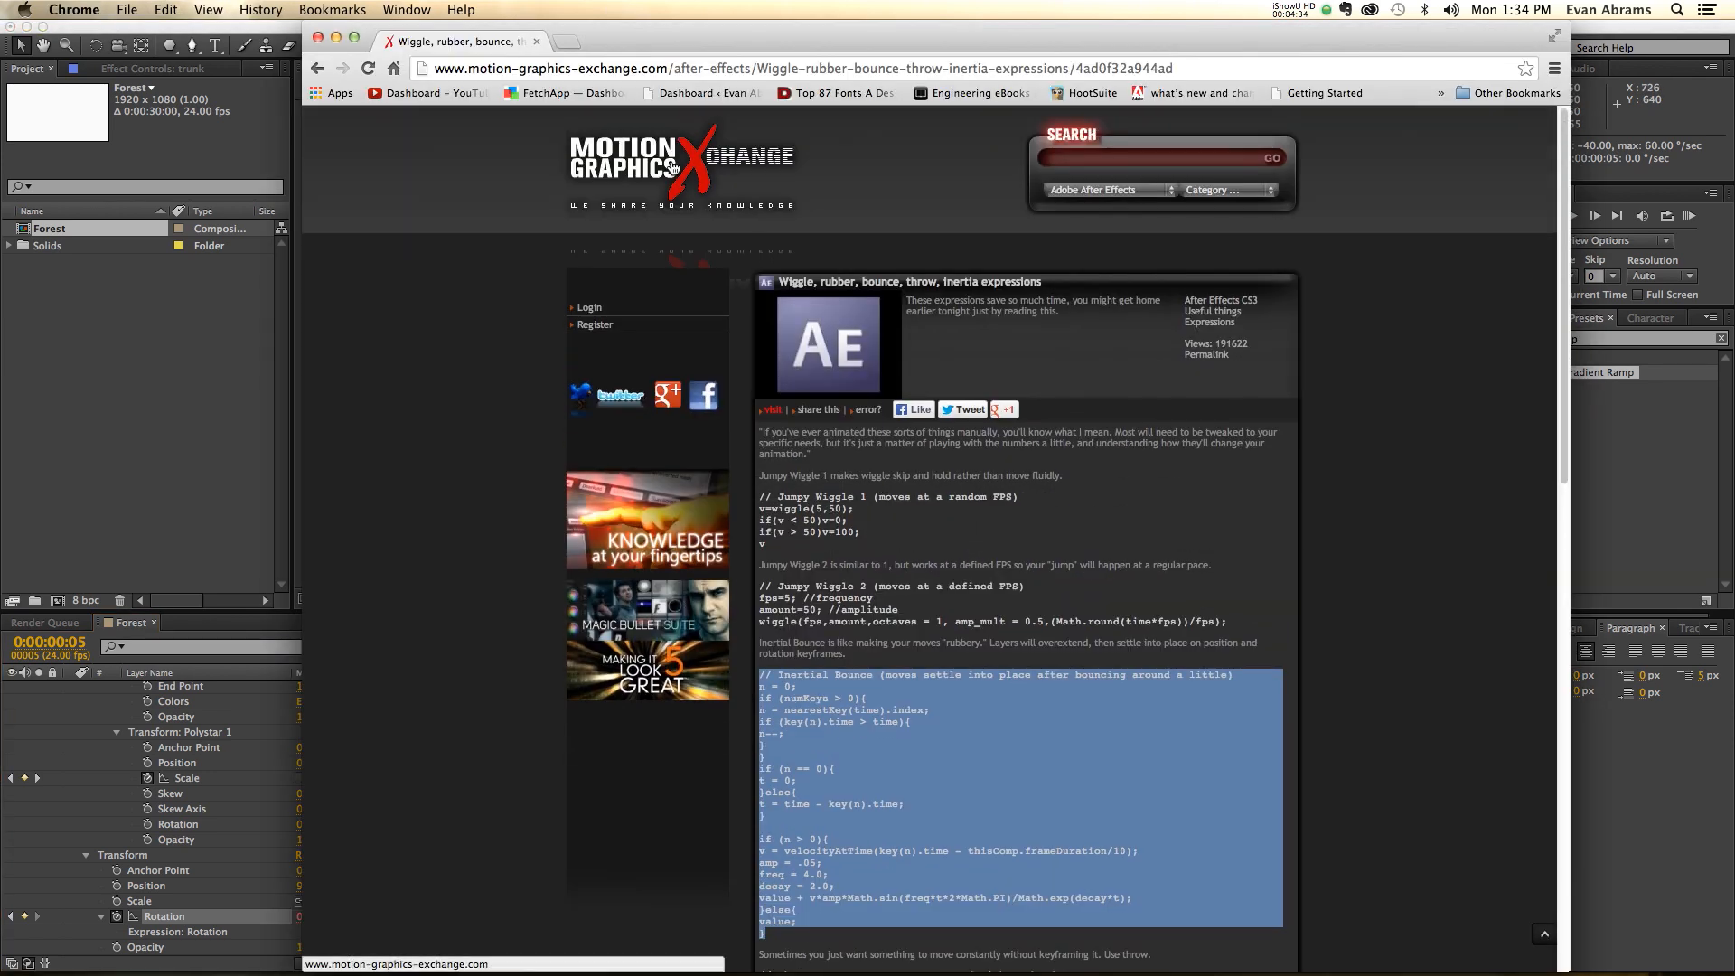
click(487, 70)
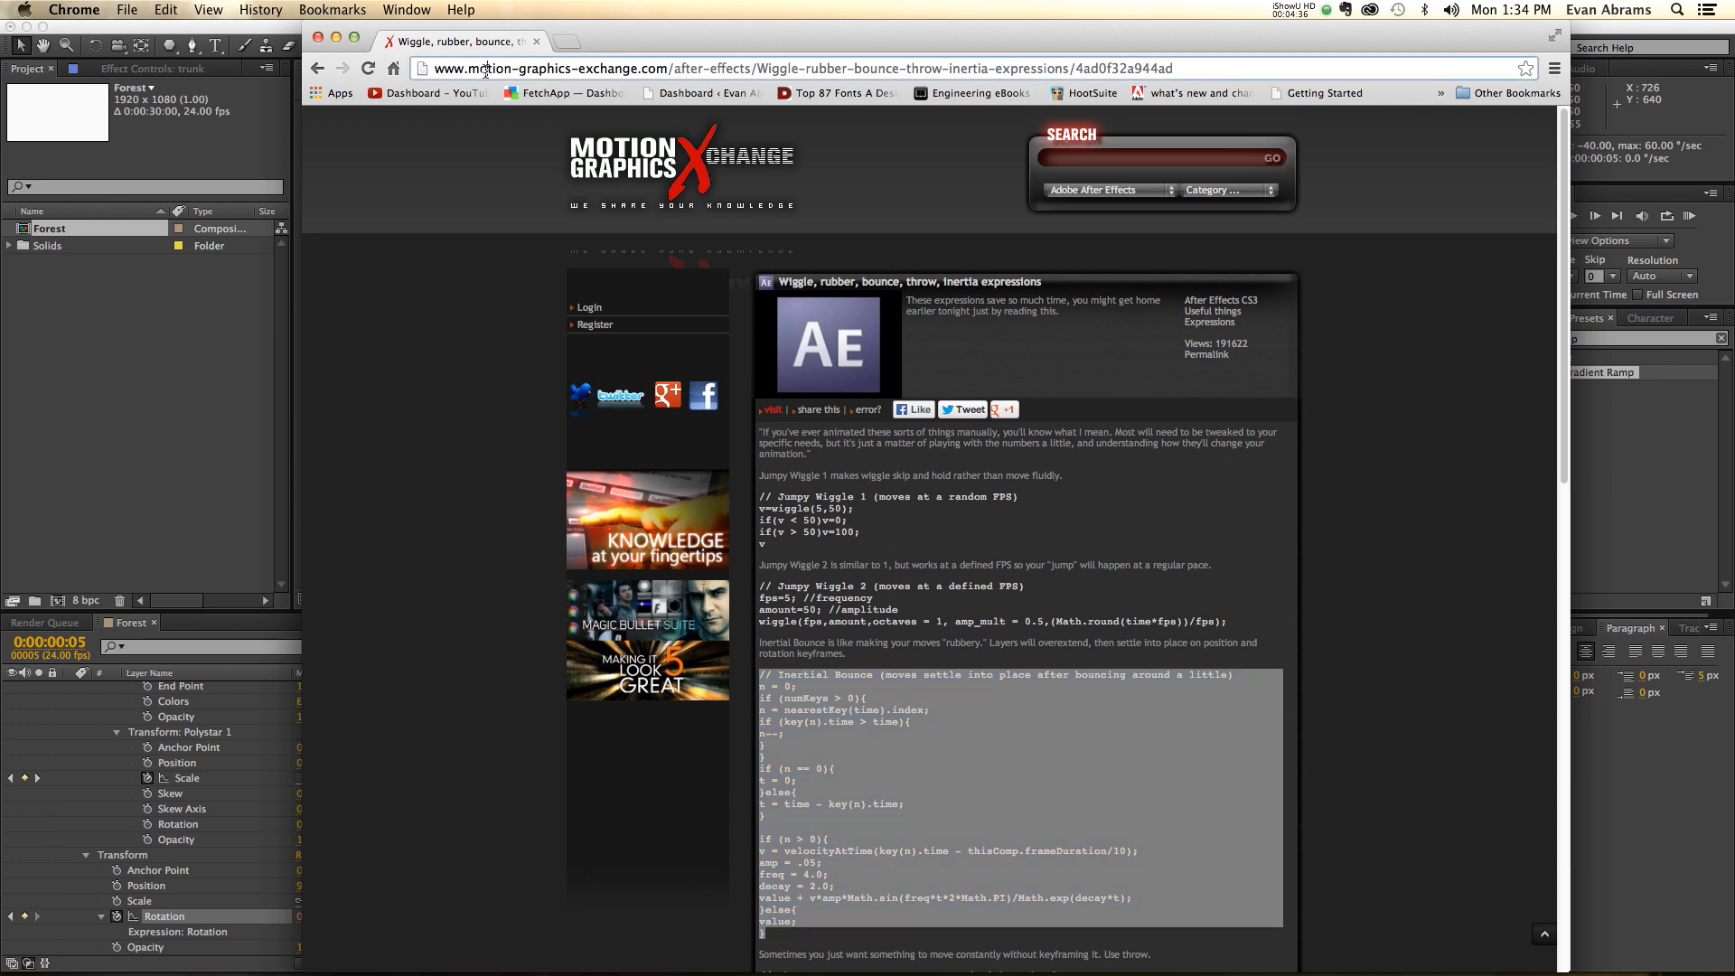
click(486, 70)
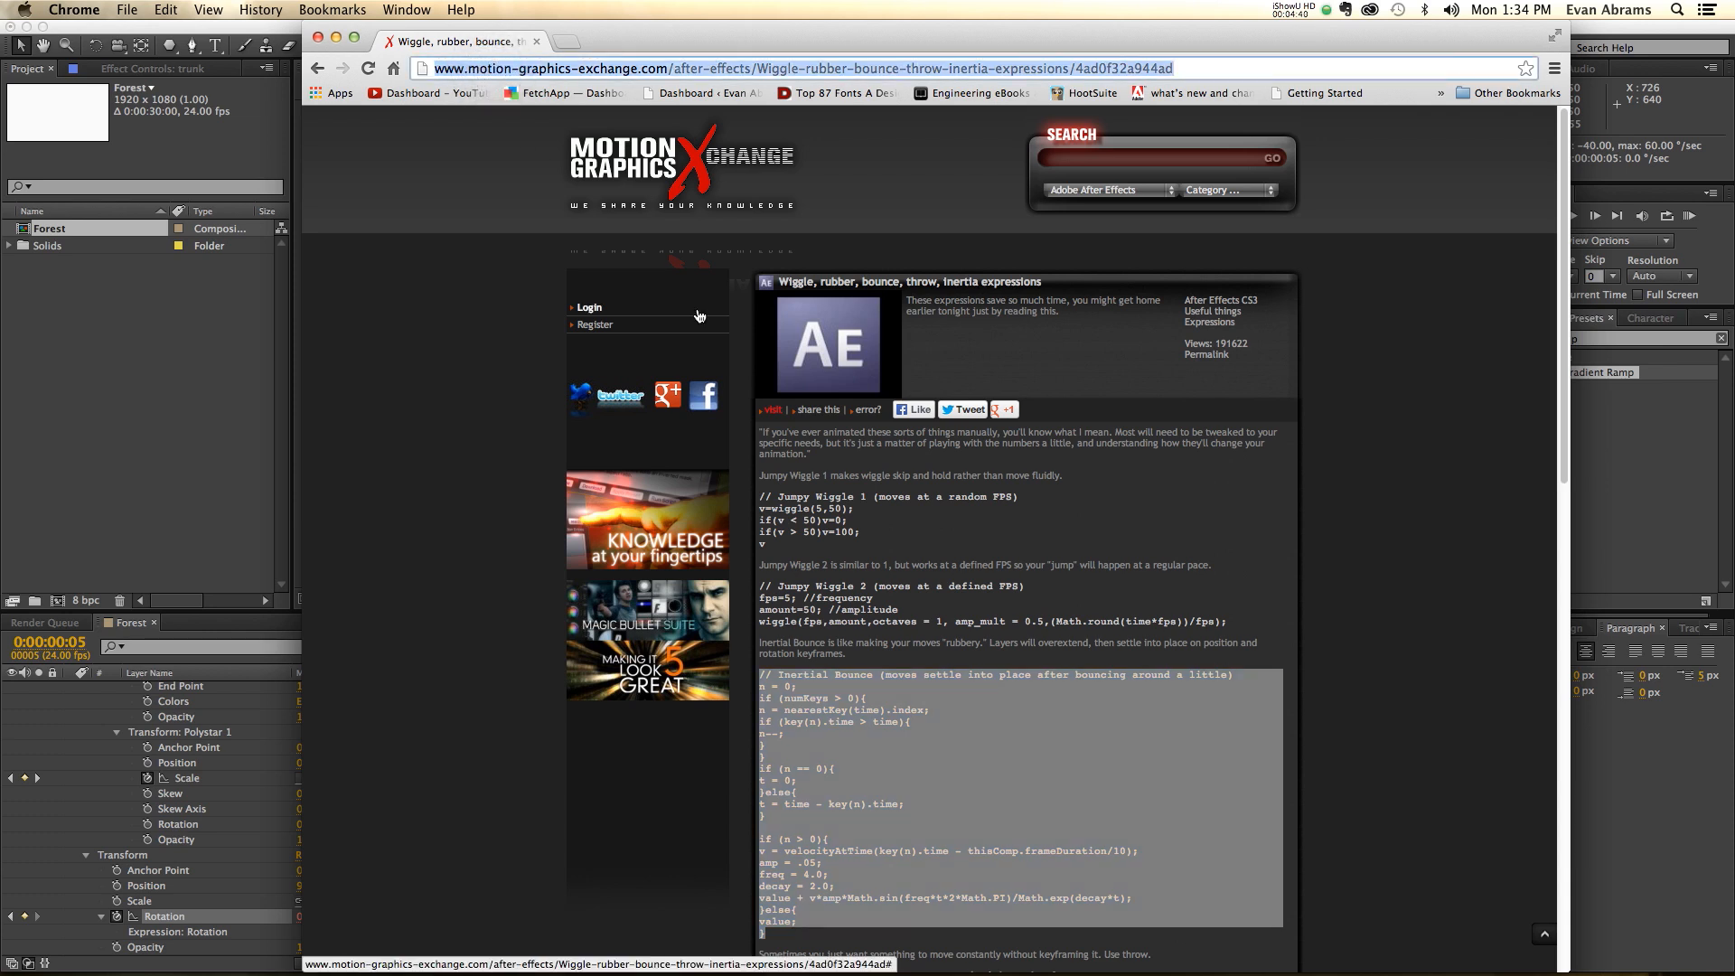
scroll(838, 746, down, 2)
triple_click(837, 746)
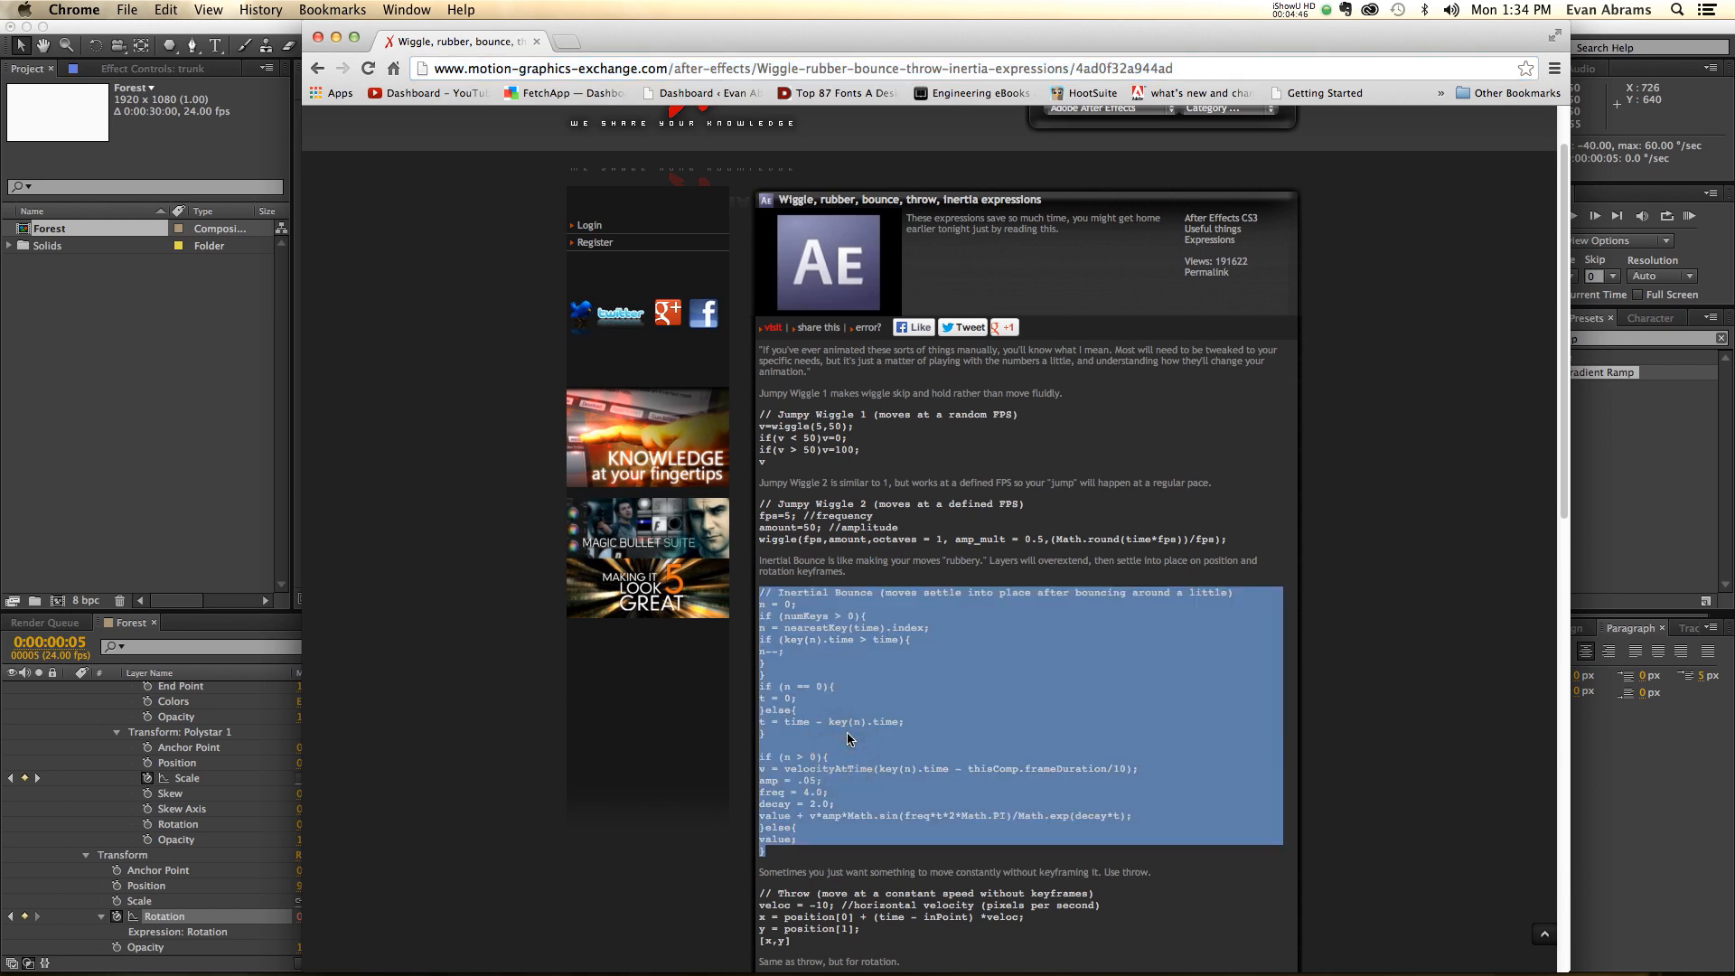
click(927, 623)
triple_click(816, 714)
- Switch back to After Effects and replace the trunk's Rotation expression with the copied Inertial Bounce code
click(289, 827)
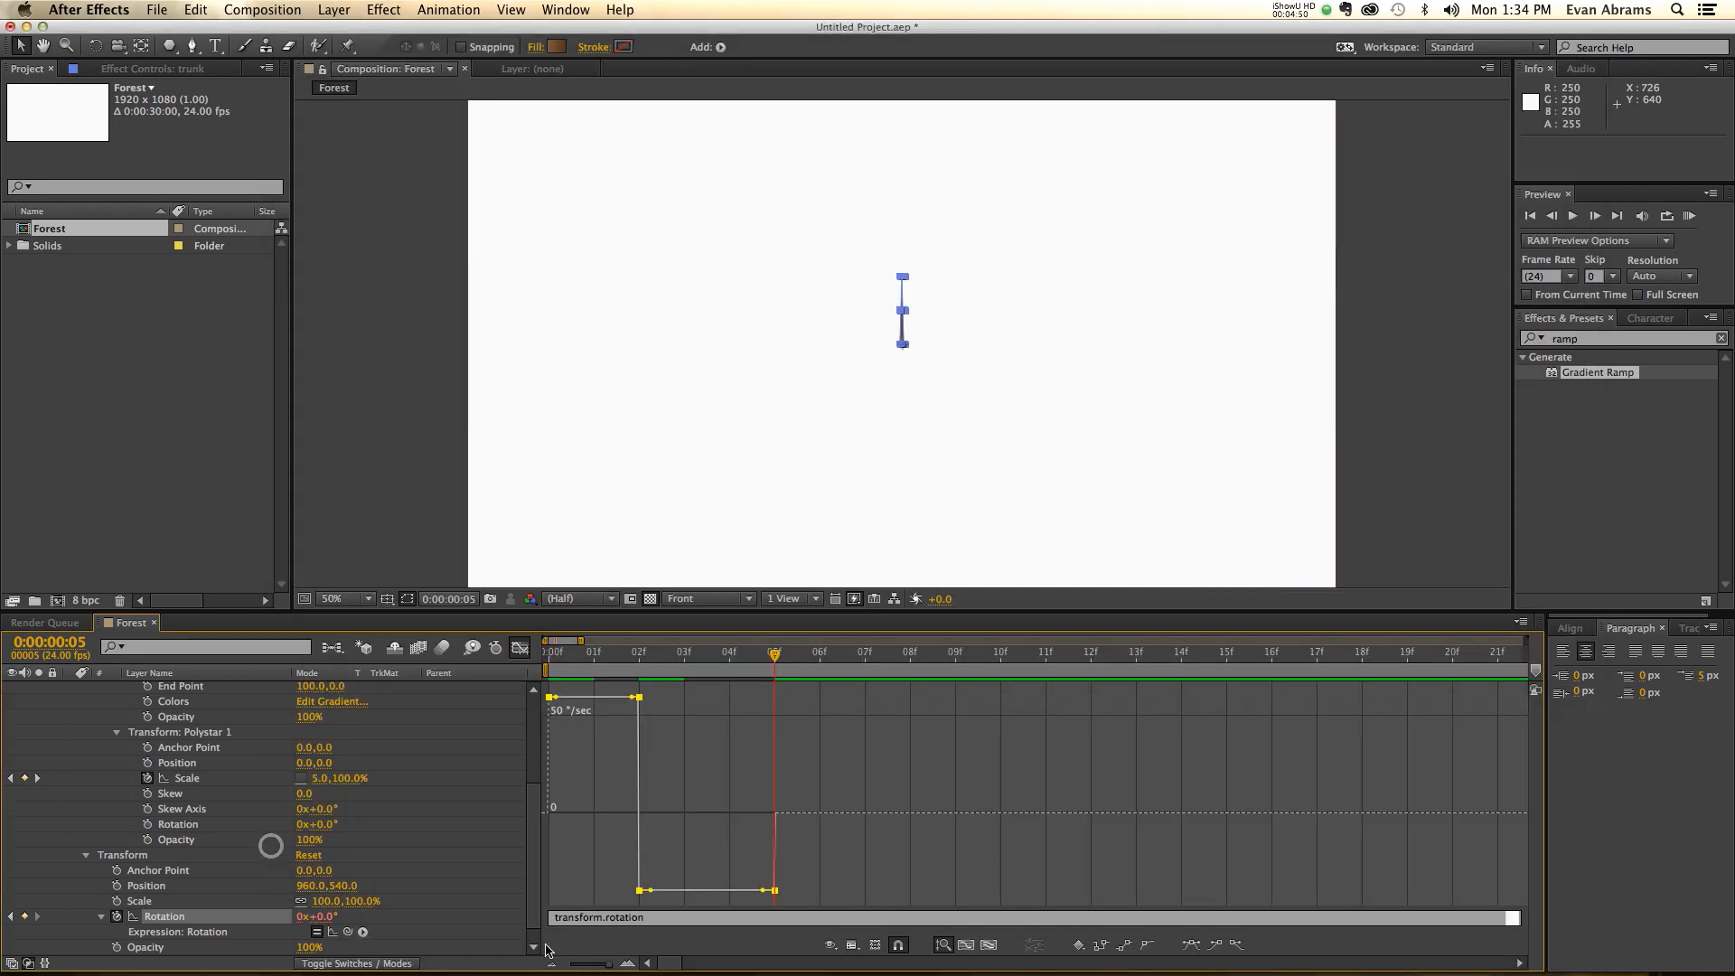
click(662, 919)
key(super+a)
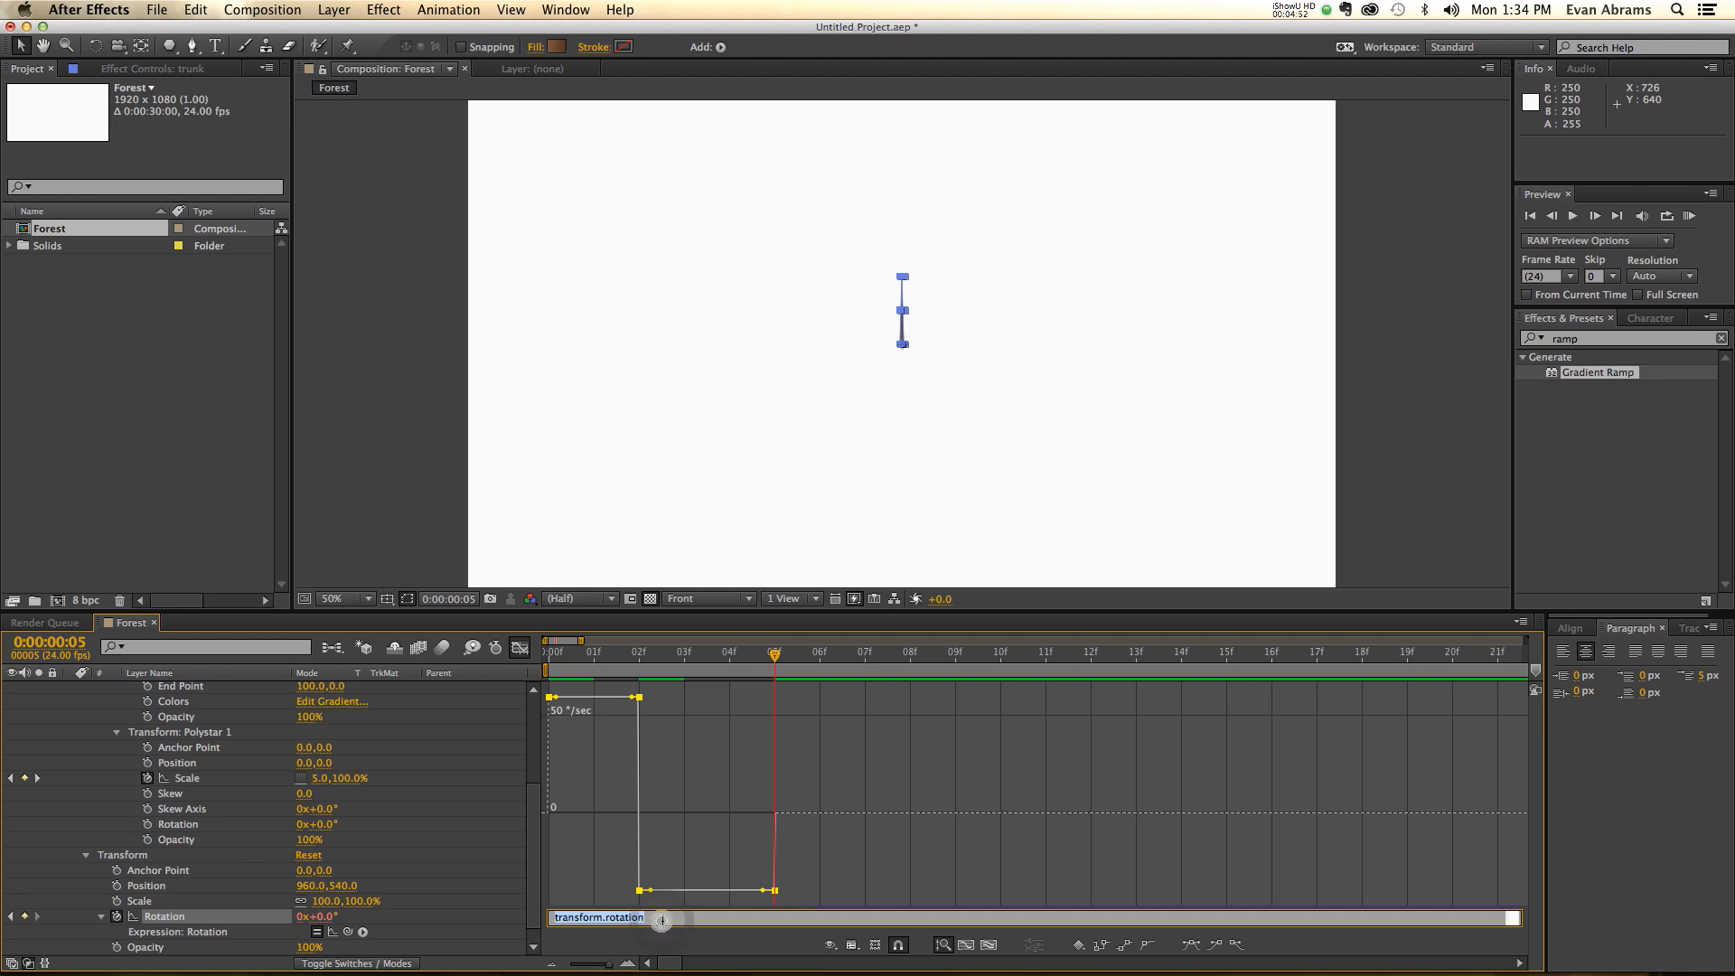
key(super+v)
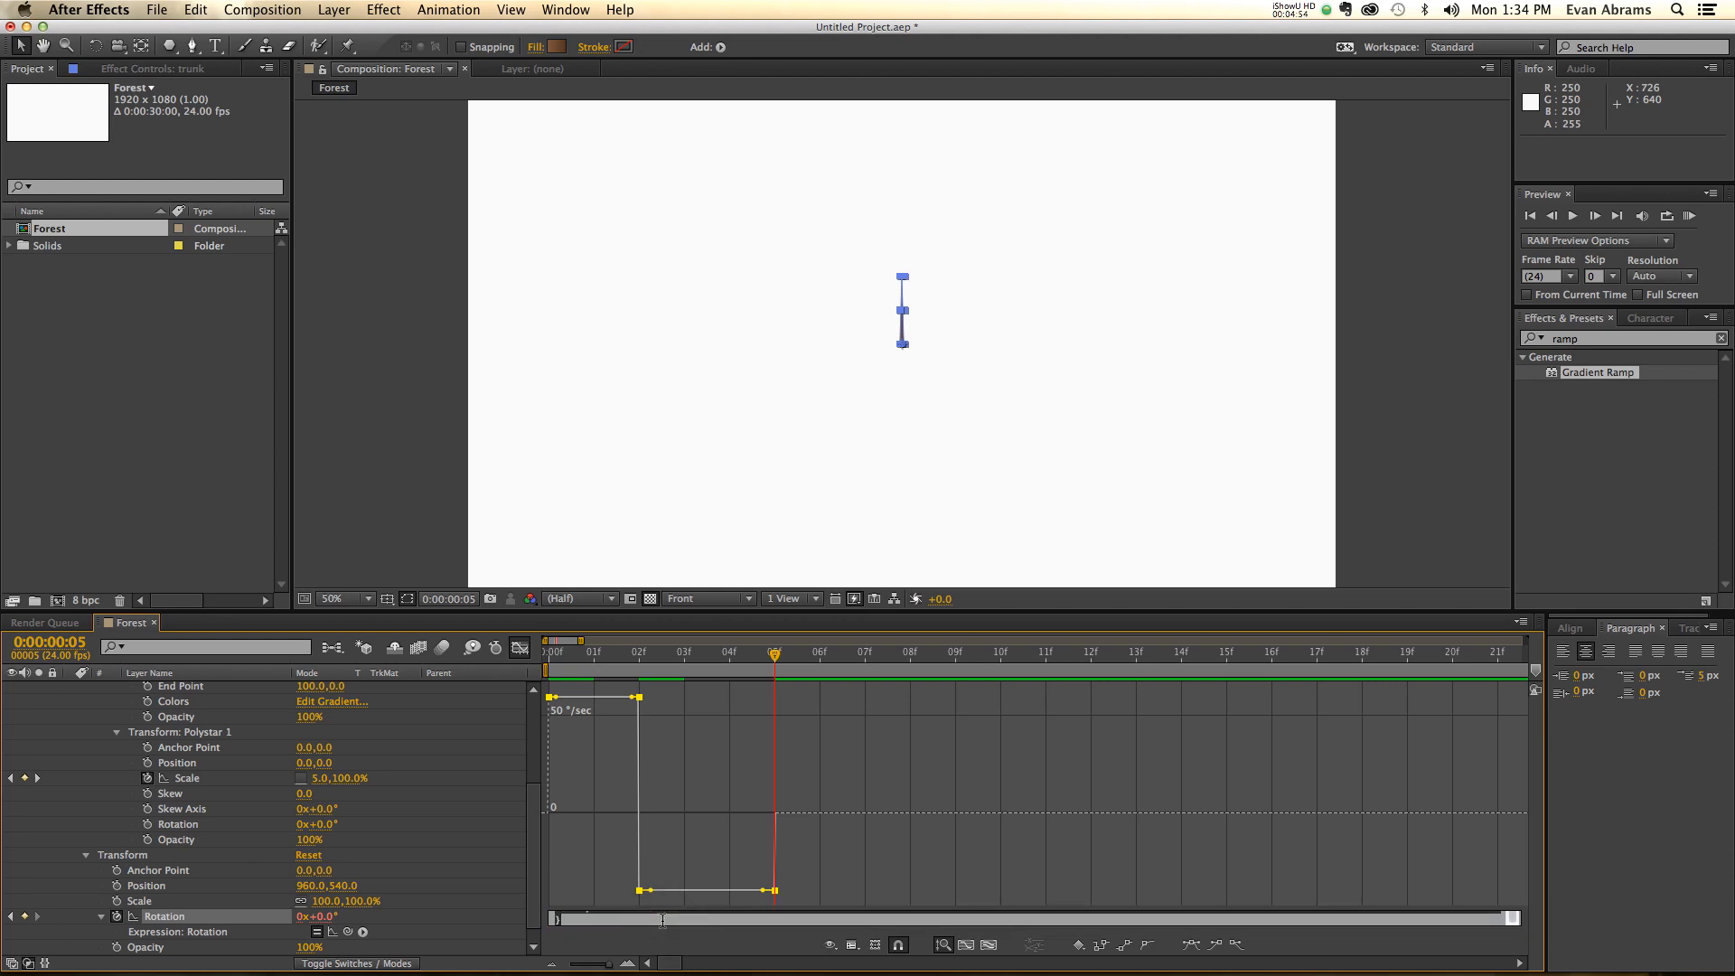
click(847, 861)
click(861, 891)
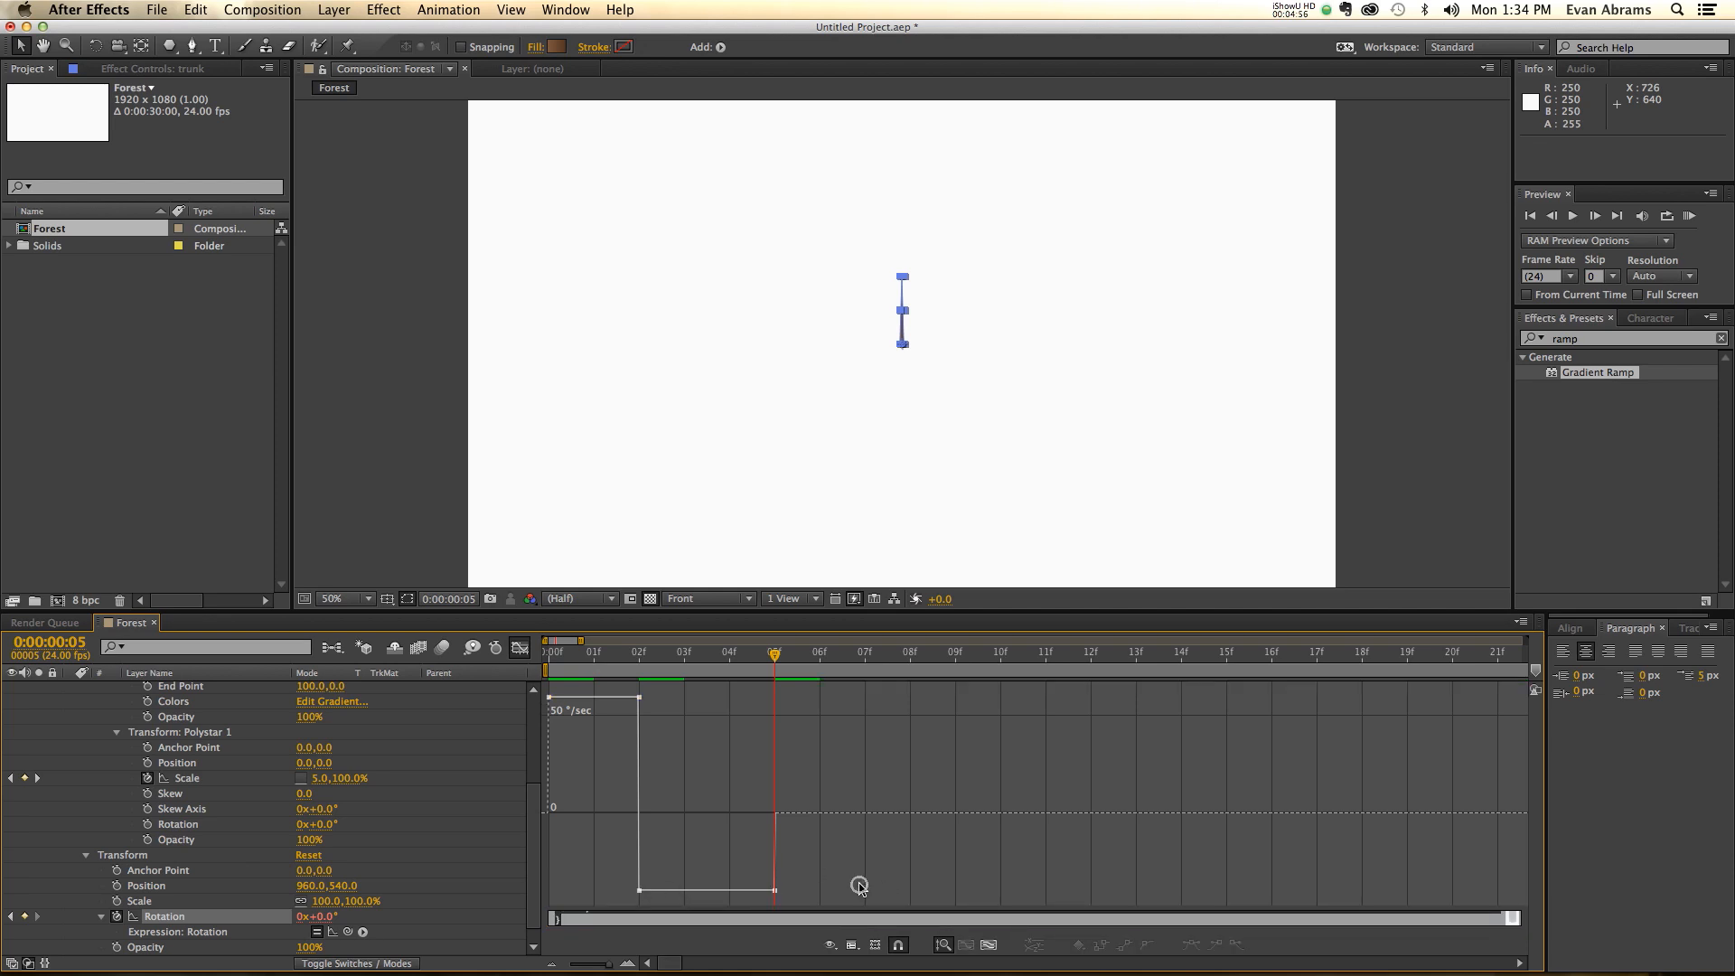
click(768, 901)
- Play back the trunk's growth to review its rotation bounce
scroll(429, 768, up, 5)
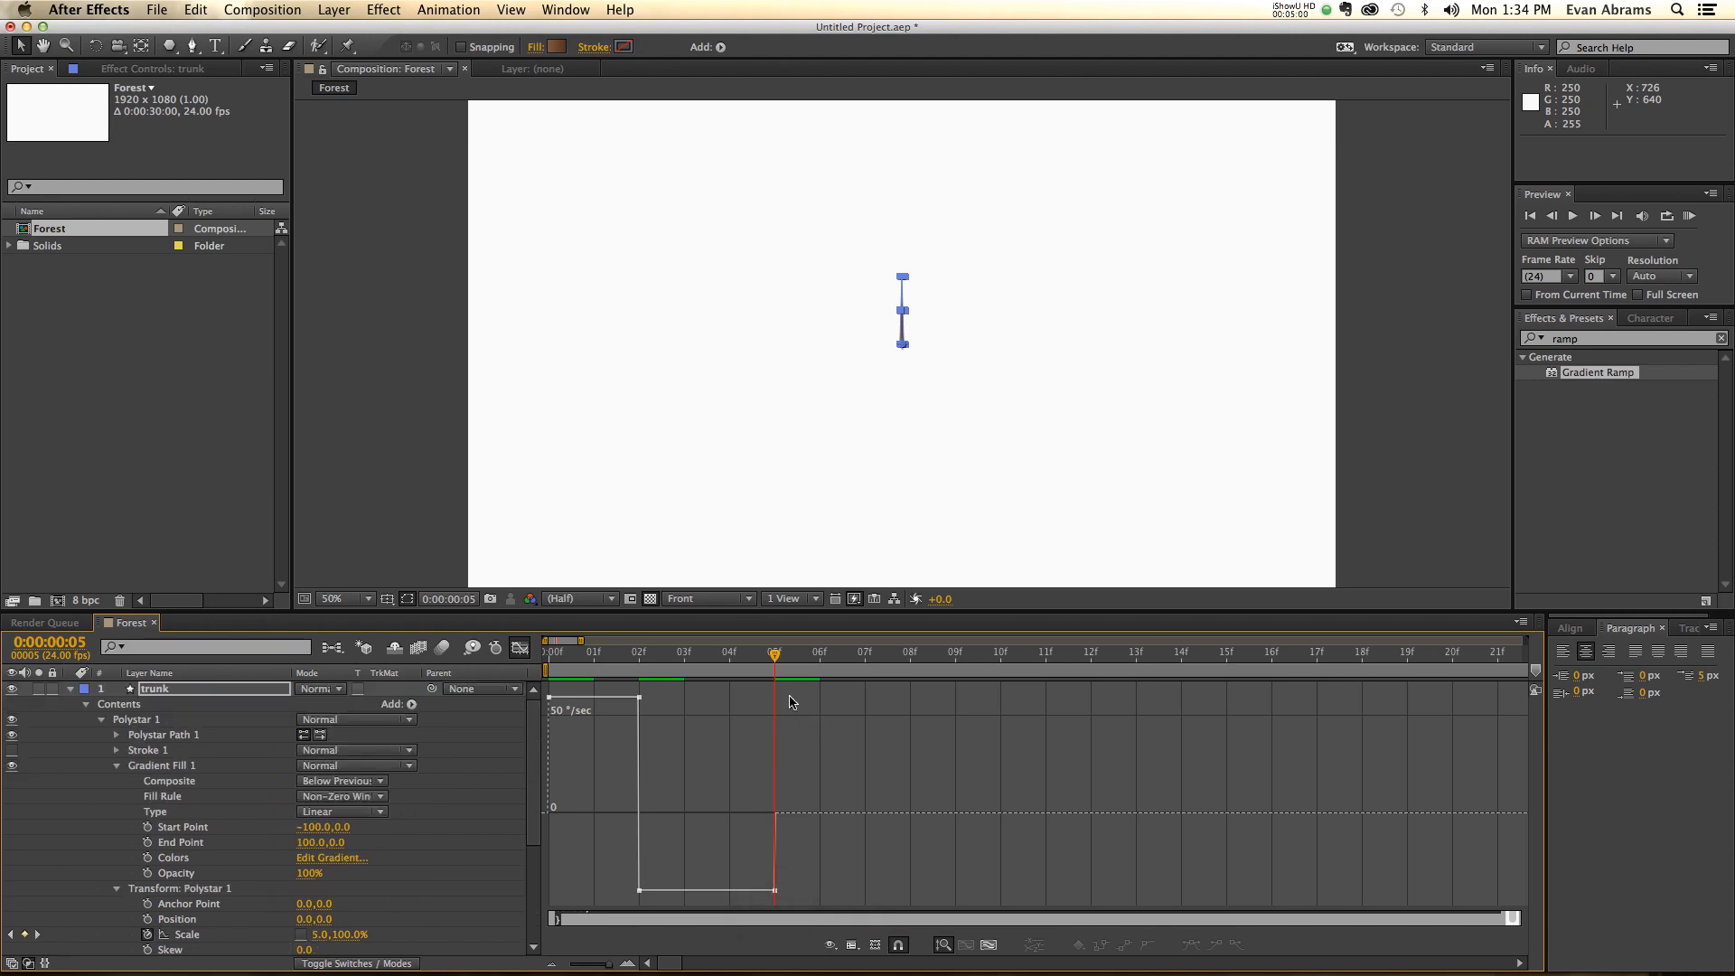
key(space)
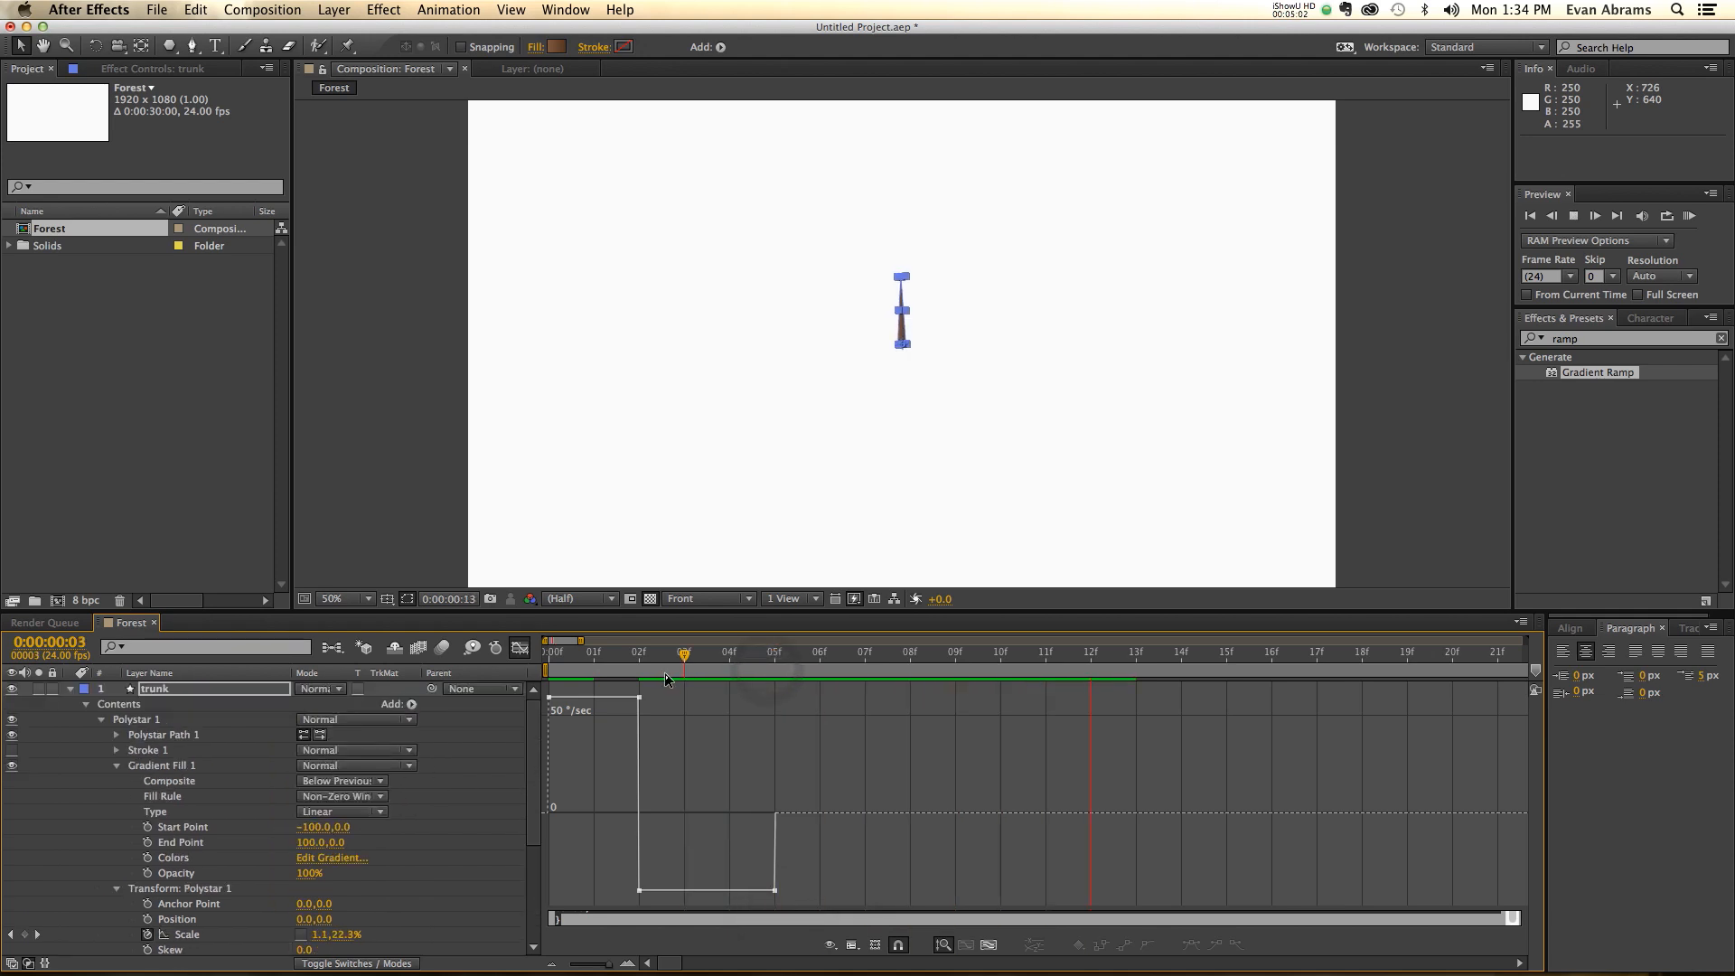
click(777, 669)
key(Page_Up)
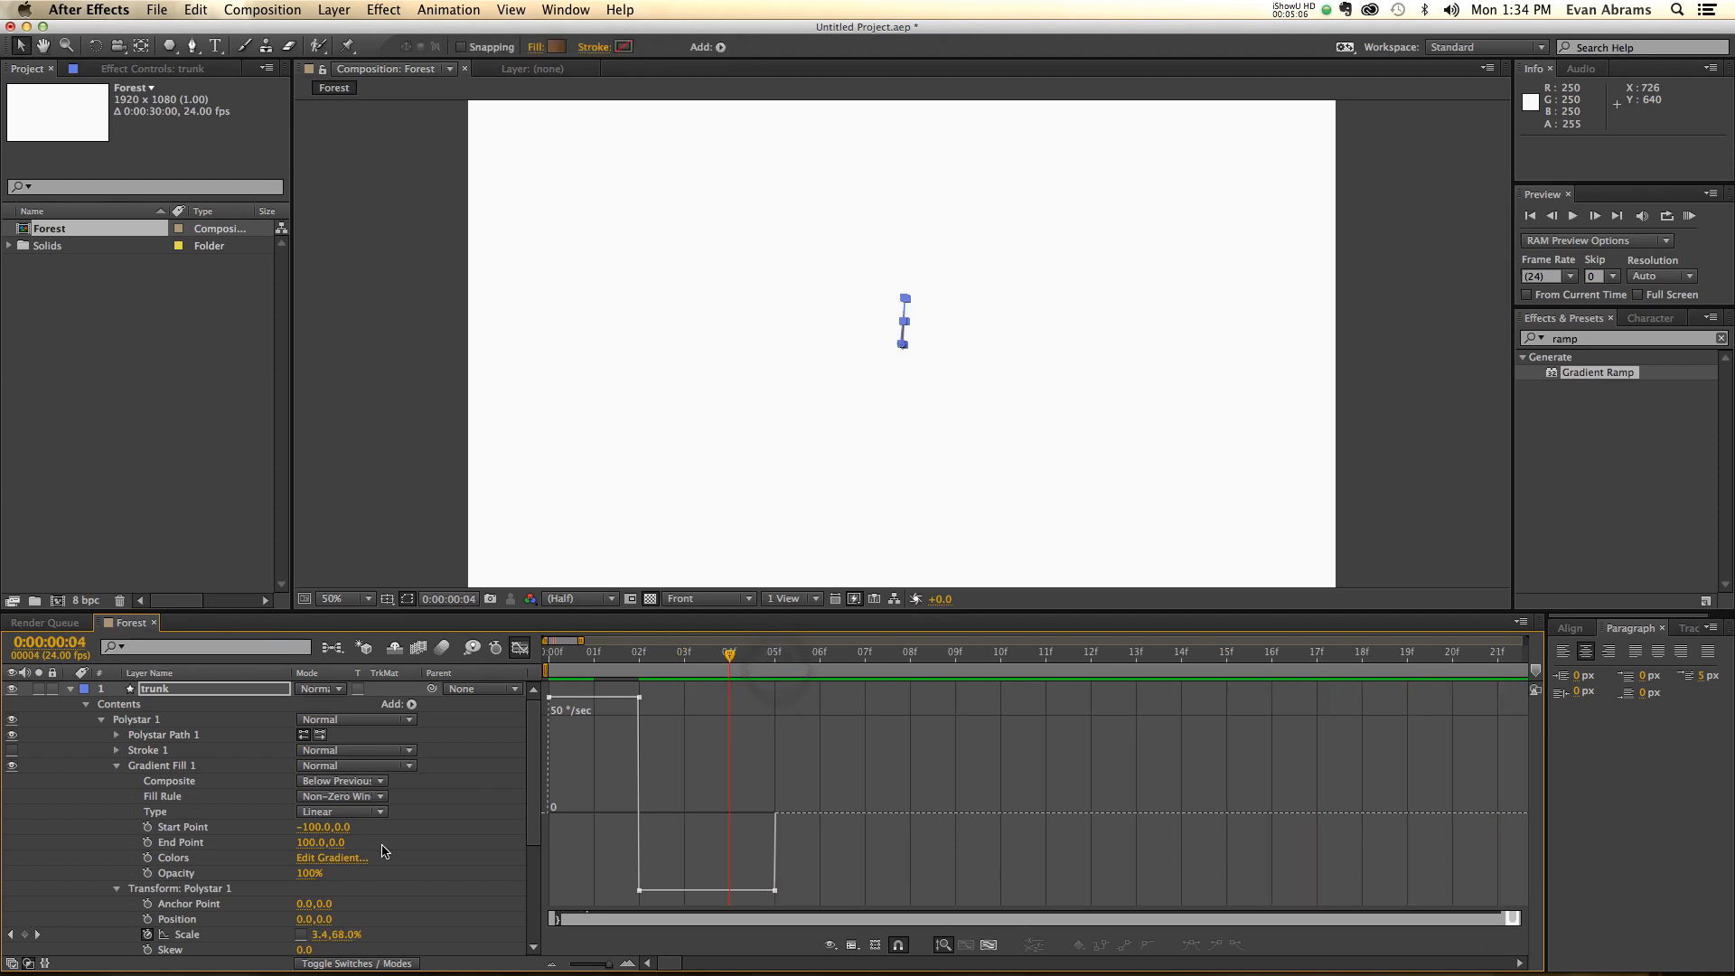
- Show the post-expression graph for the trunk's Rotation and scrub through the resulting motion
scroll(335, 922, down, 3)
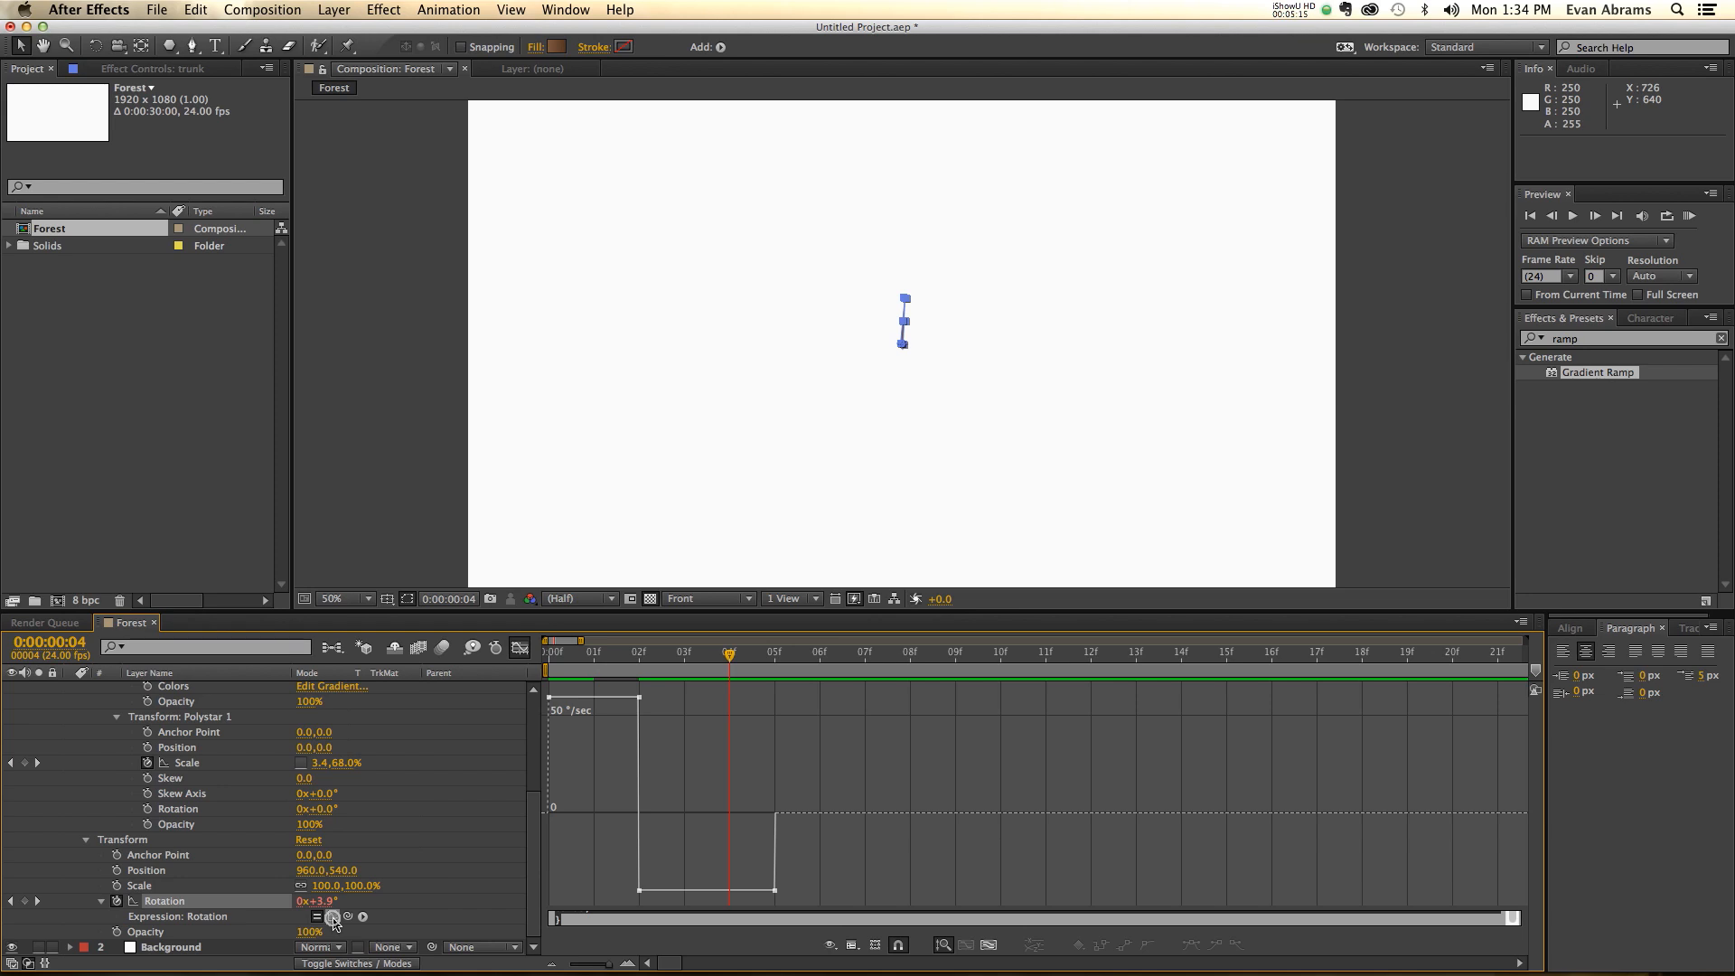
click(332, 917)
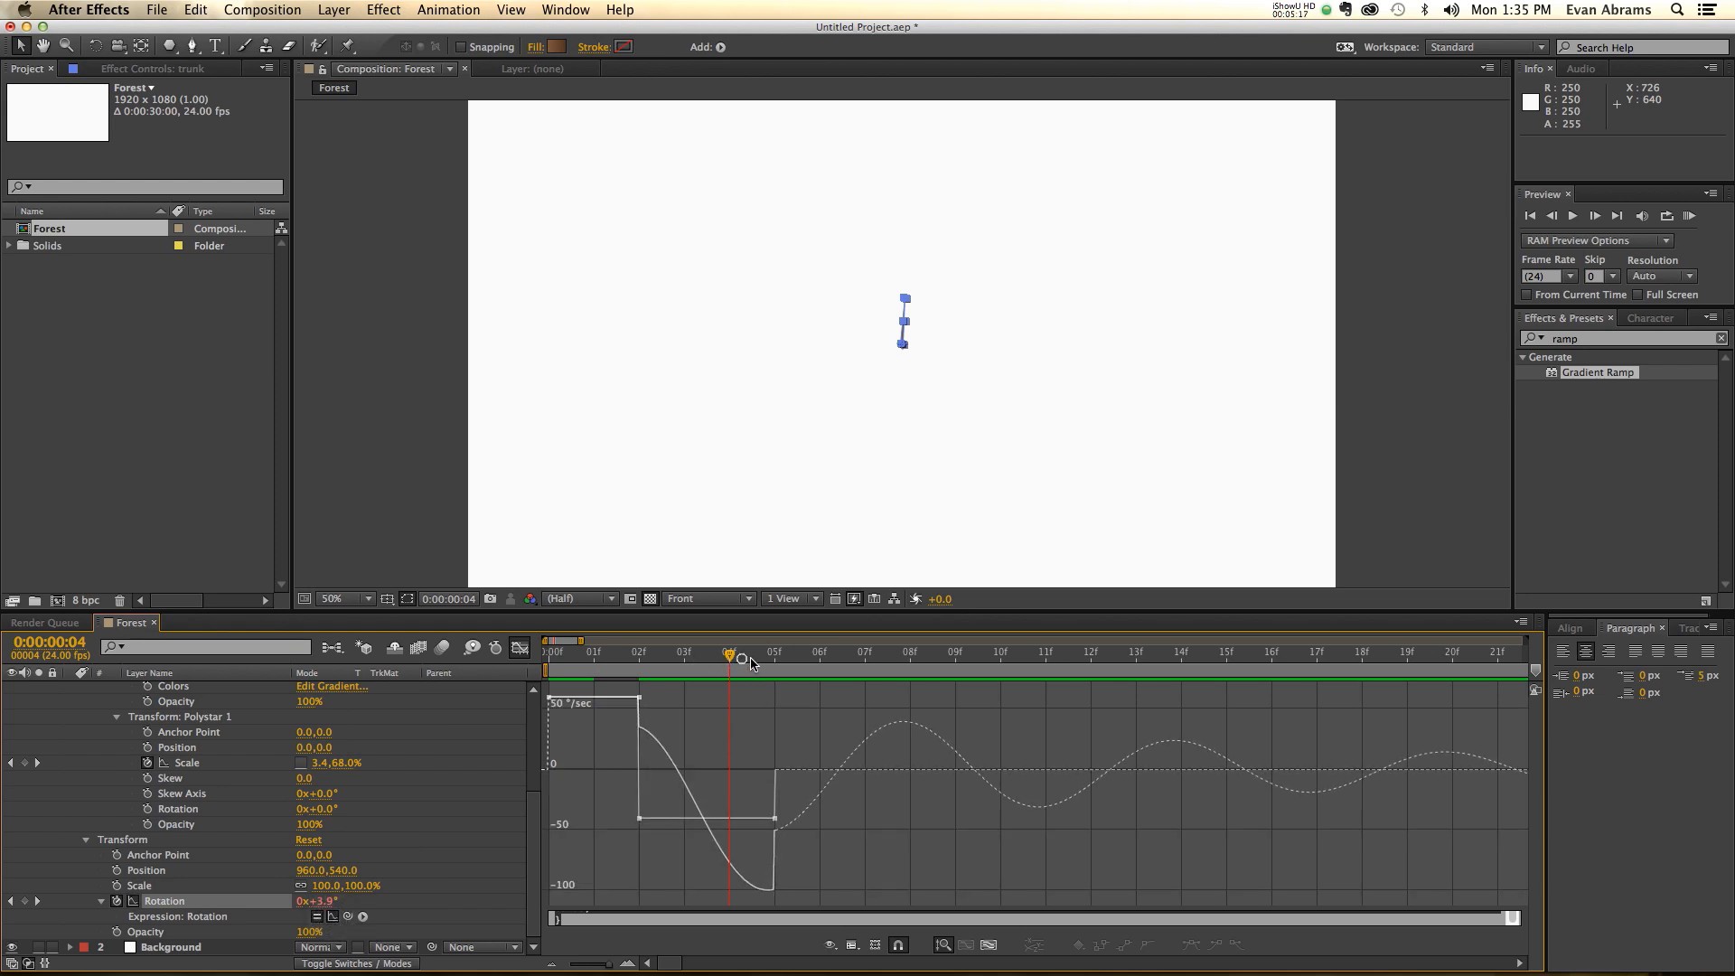
drag(751, 664, 865, 656)
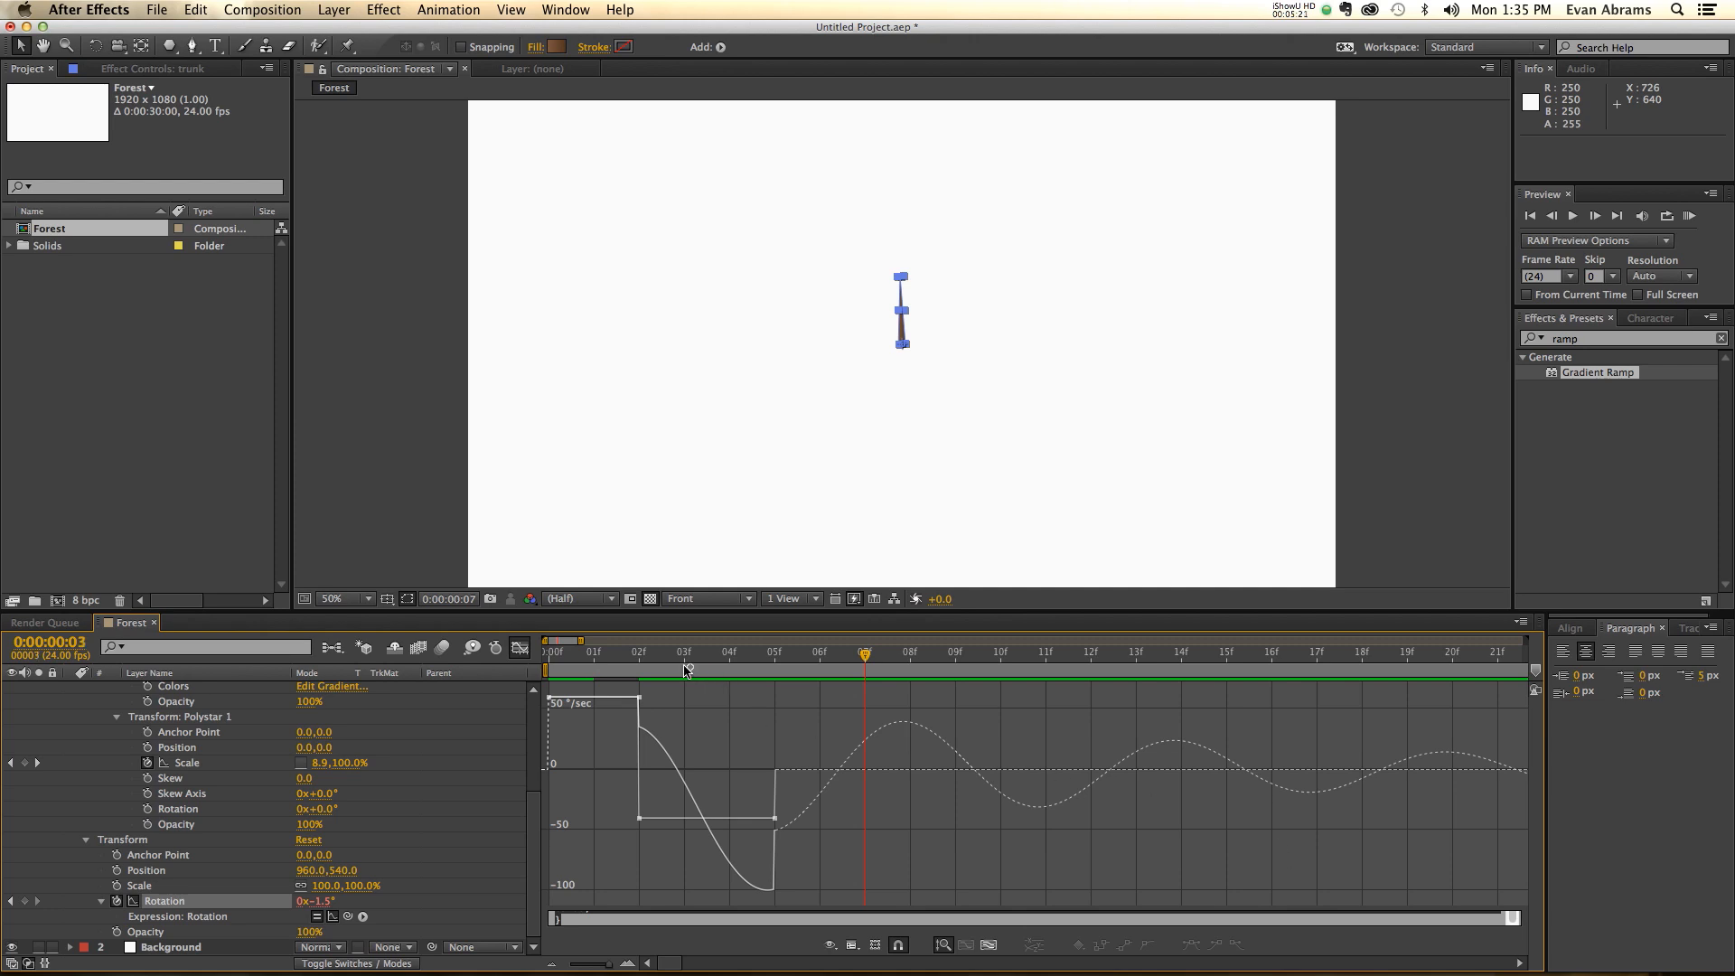
drag(684, 665, 339, 677)
key(space)
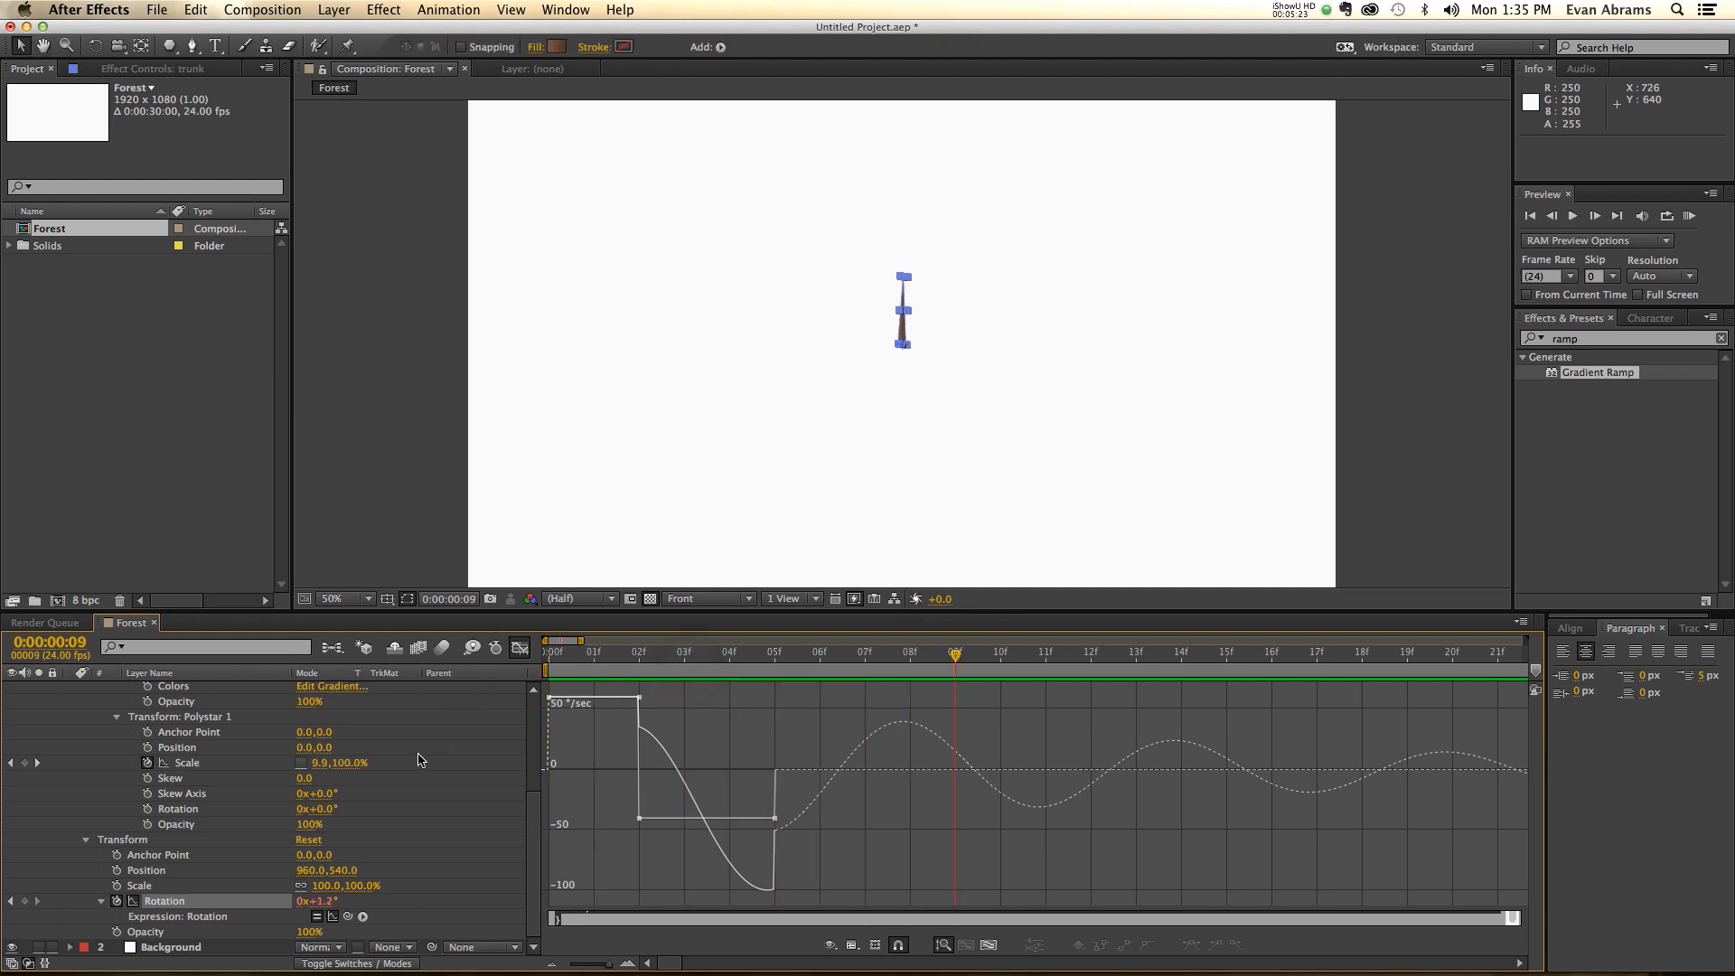
- Collapse the trunk layer's properties and leave the Graph Editor for the layer bar view
scroll(418, 759, up, 5)
click(72, 690)
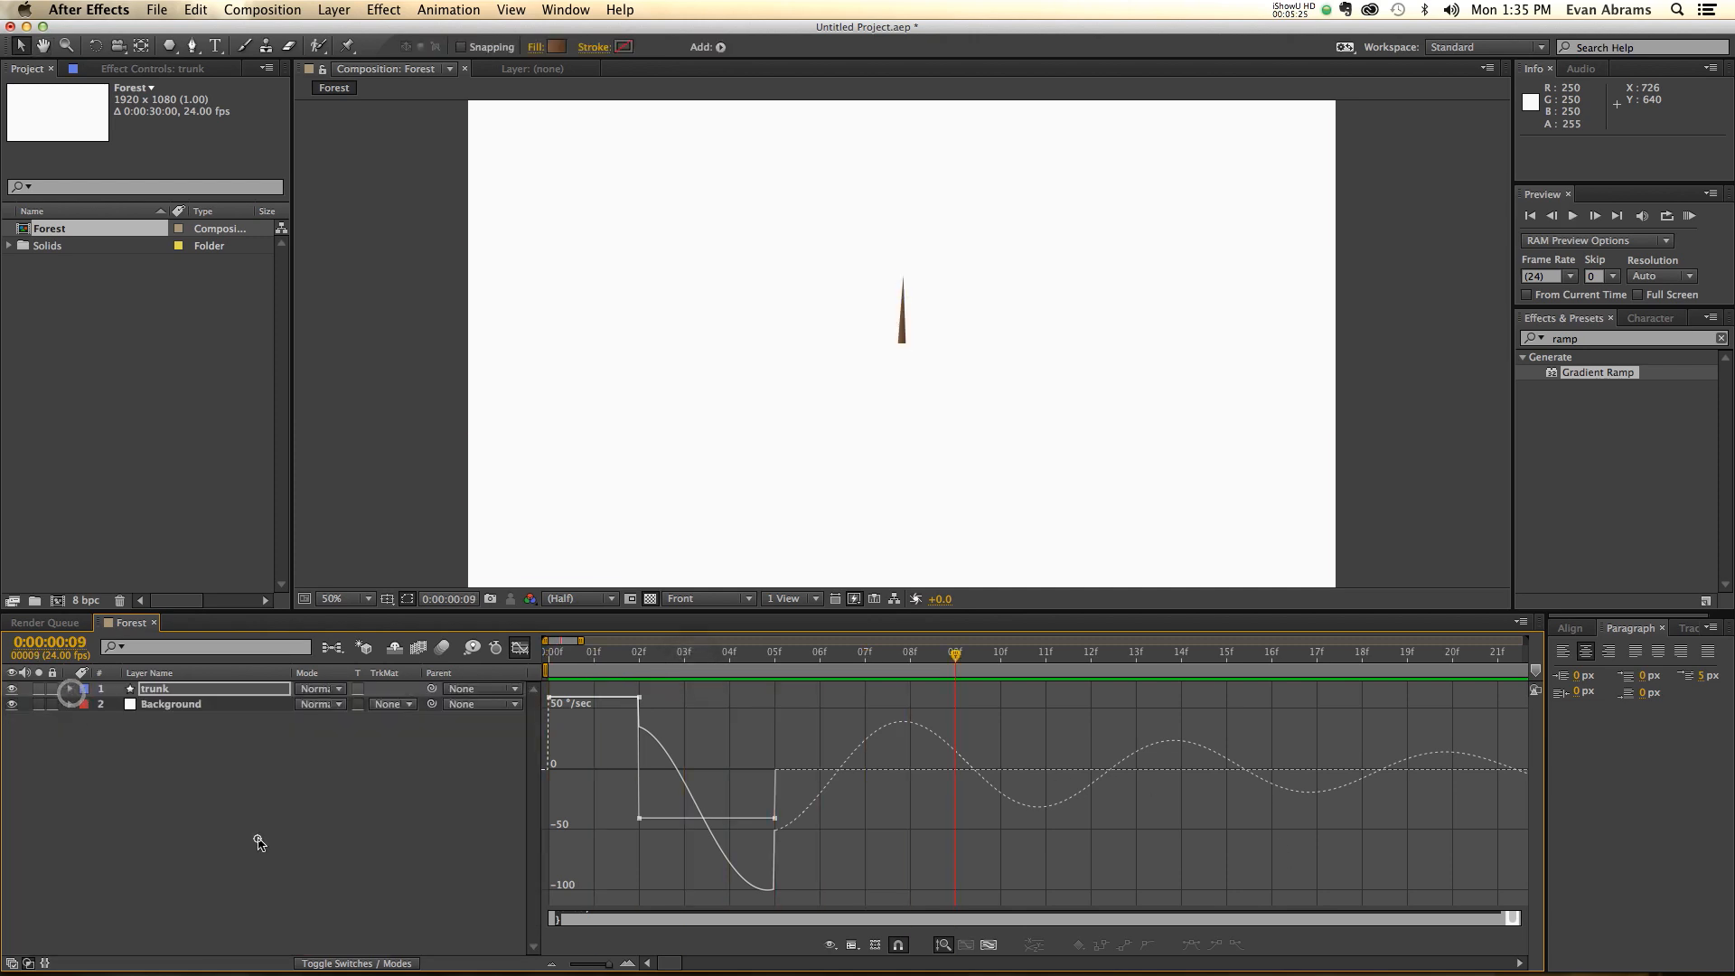
click(256, 841)
key(shift+F3)
click(399, 823)
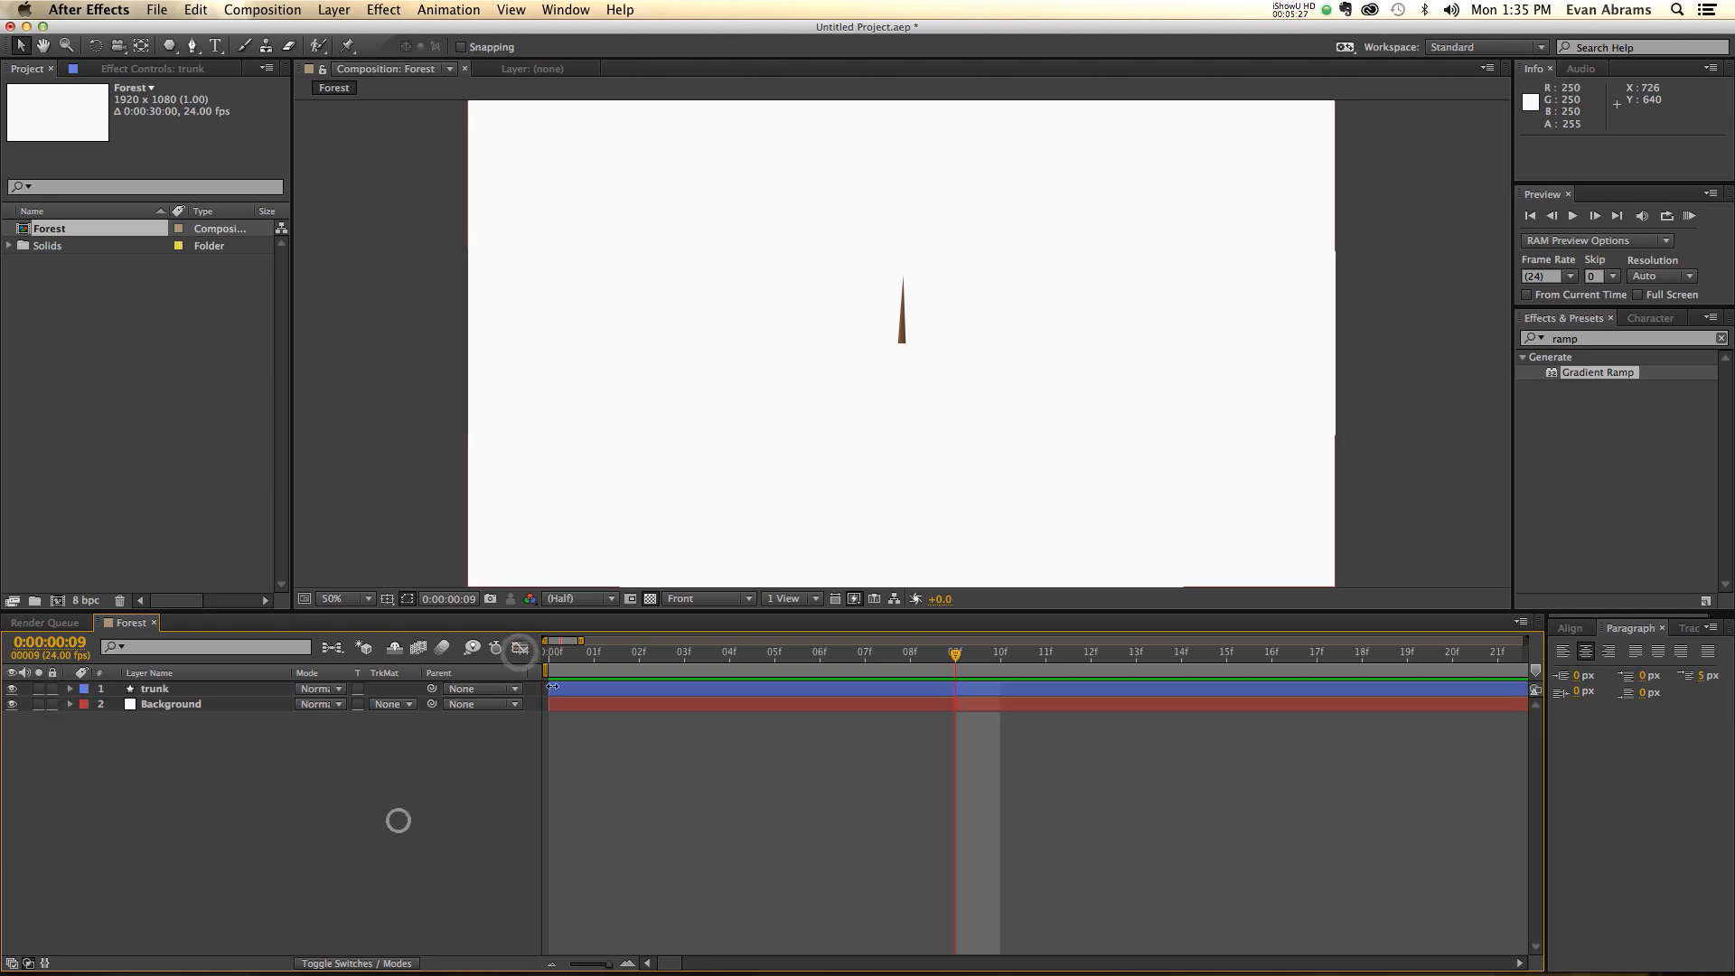
- Preview the animation from frame 0 and examine the trunk's base at 1600% magnification
drag(594, 662, 445, 682)
key(space)
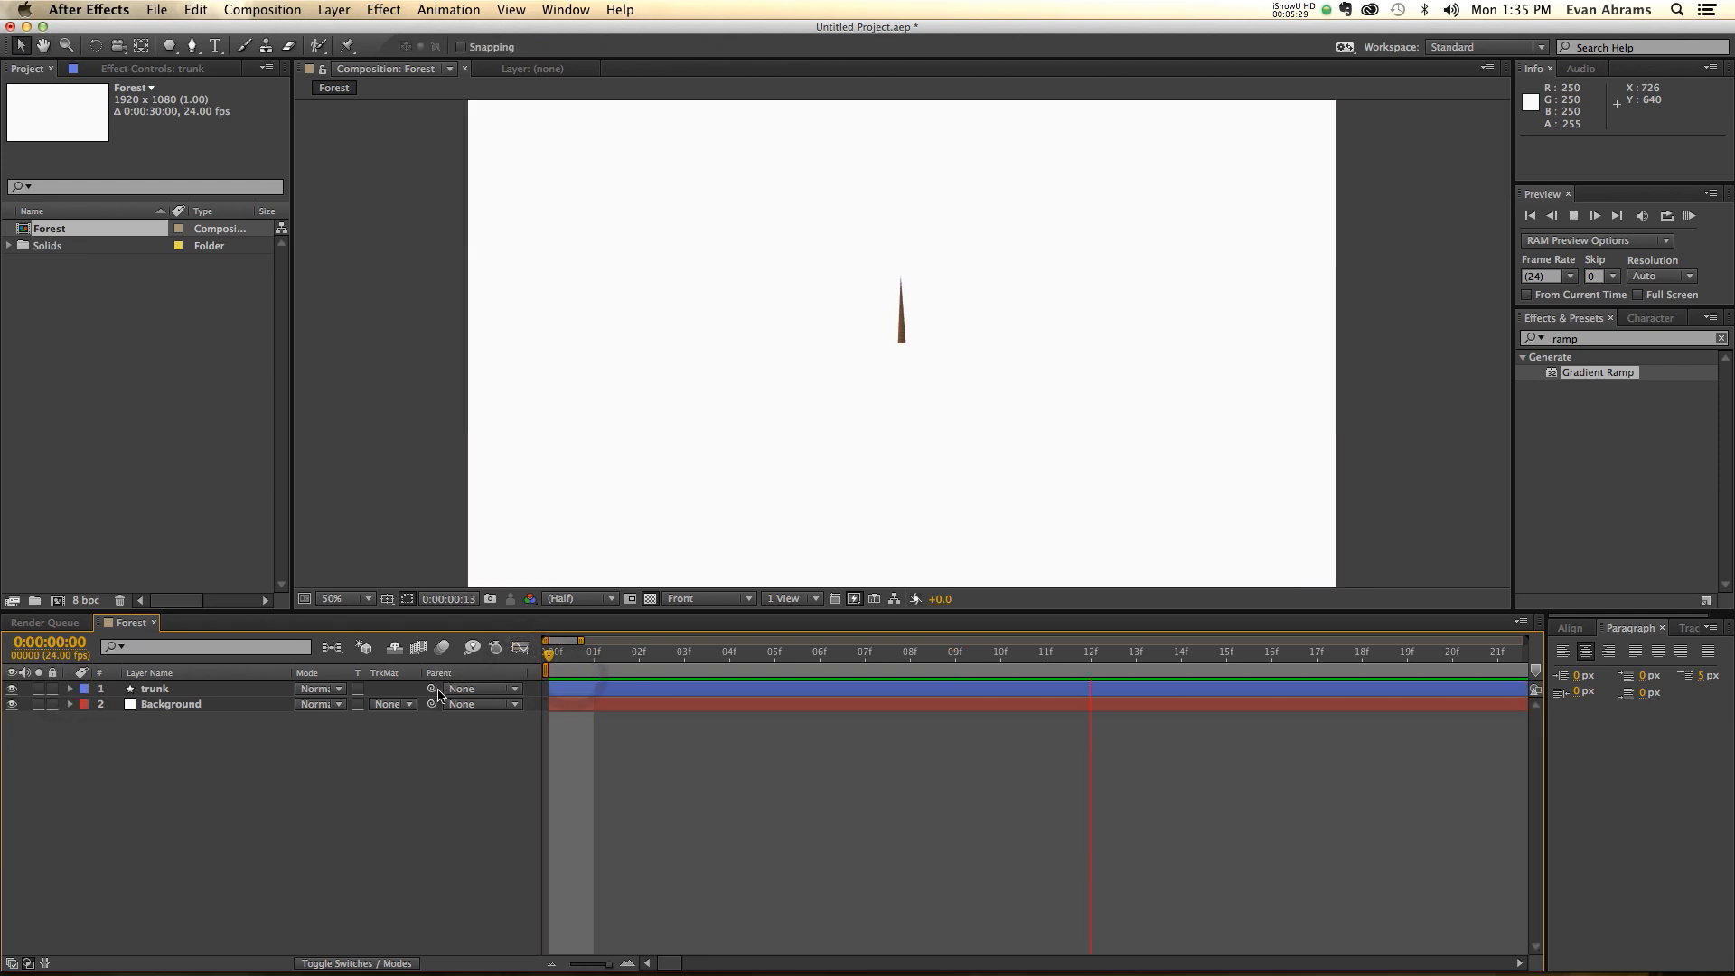
scroll(871, 382, up, 8)
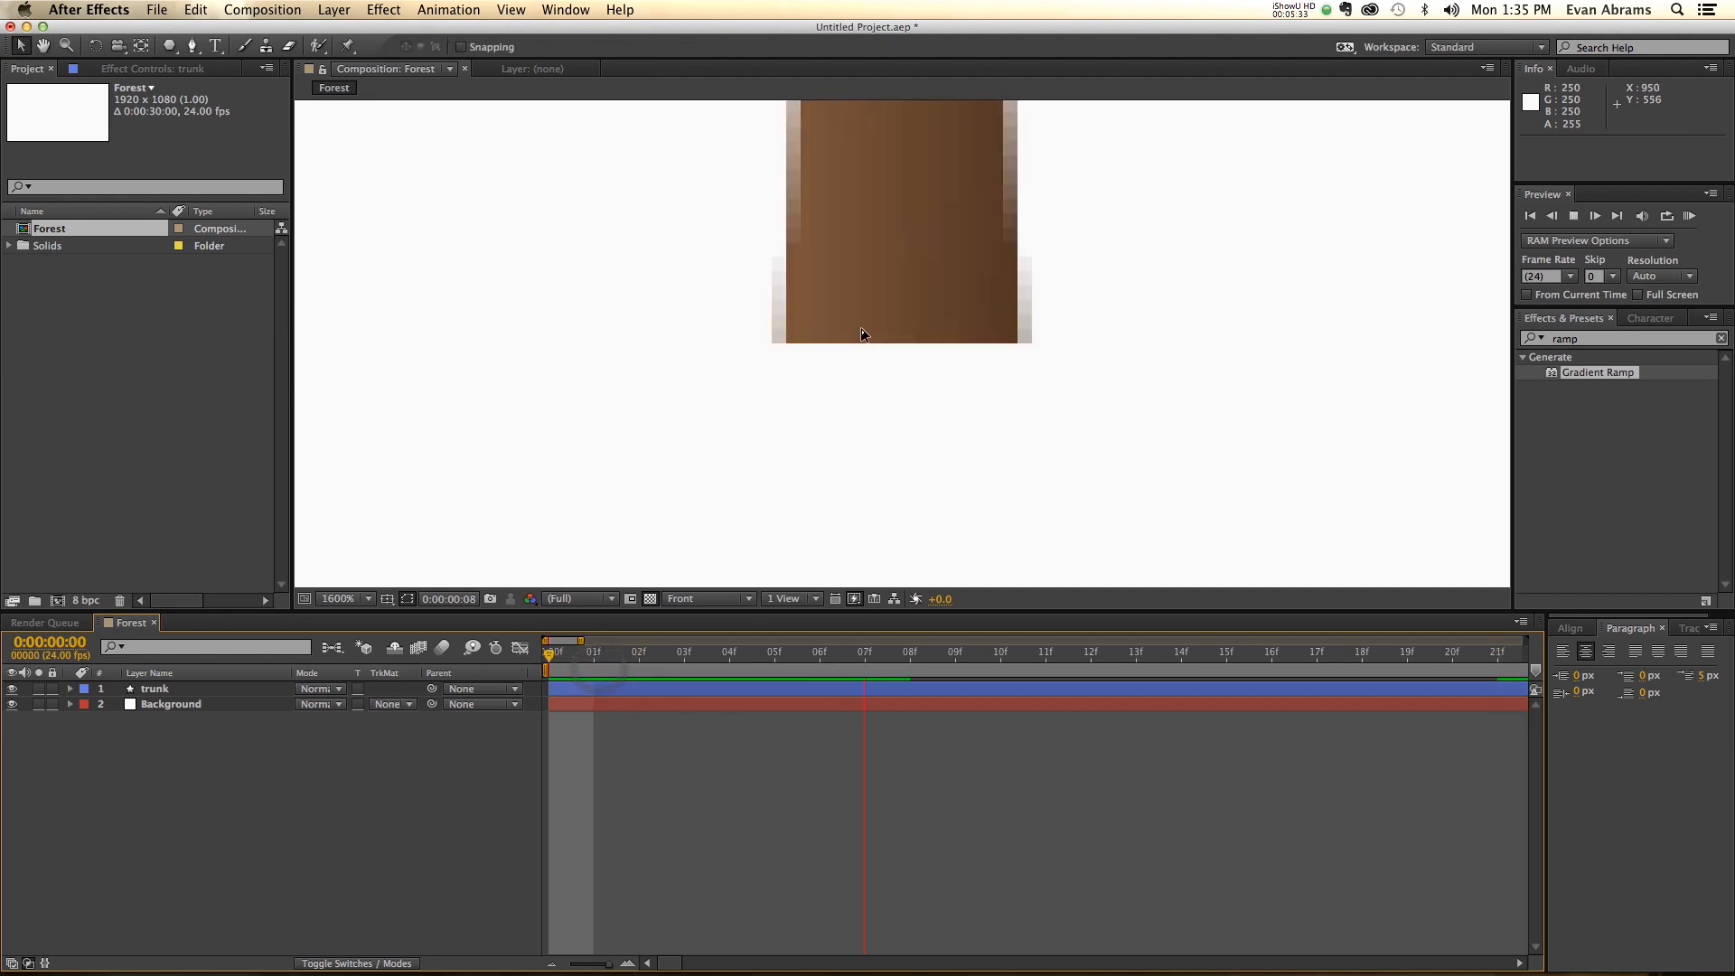
key(space)
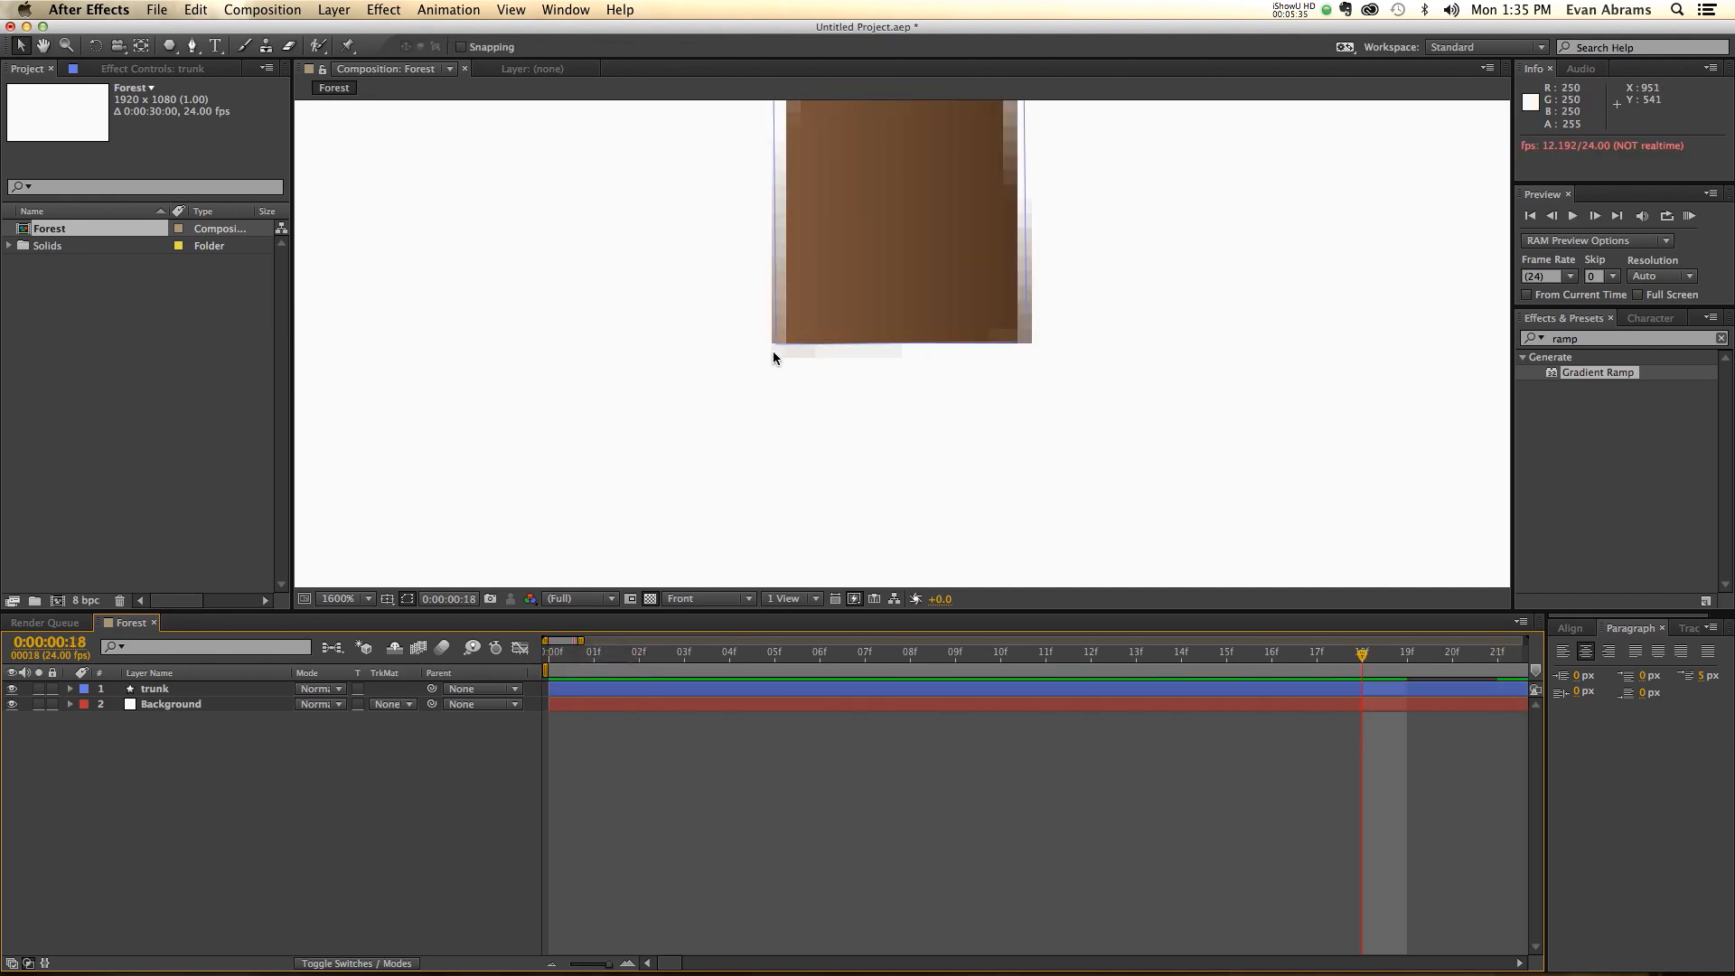
key(space)
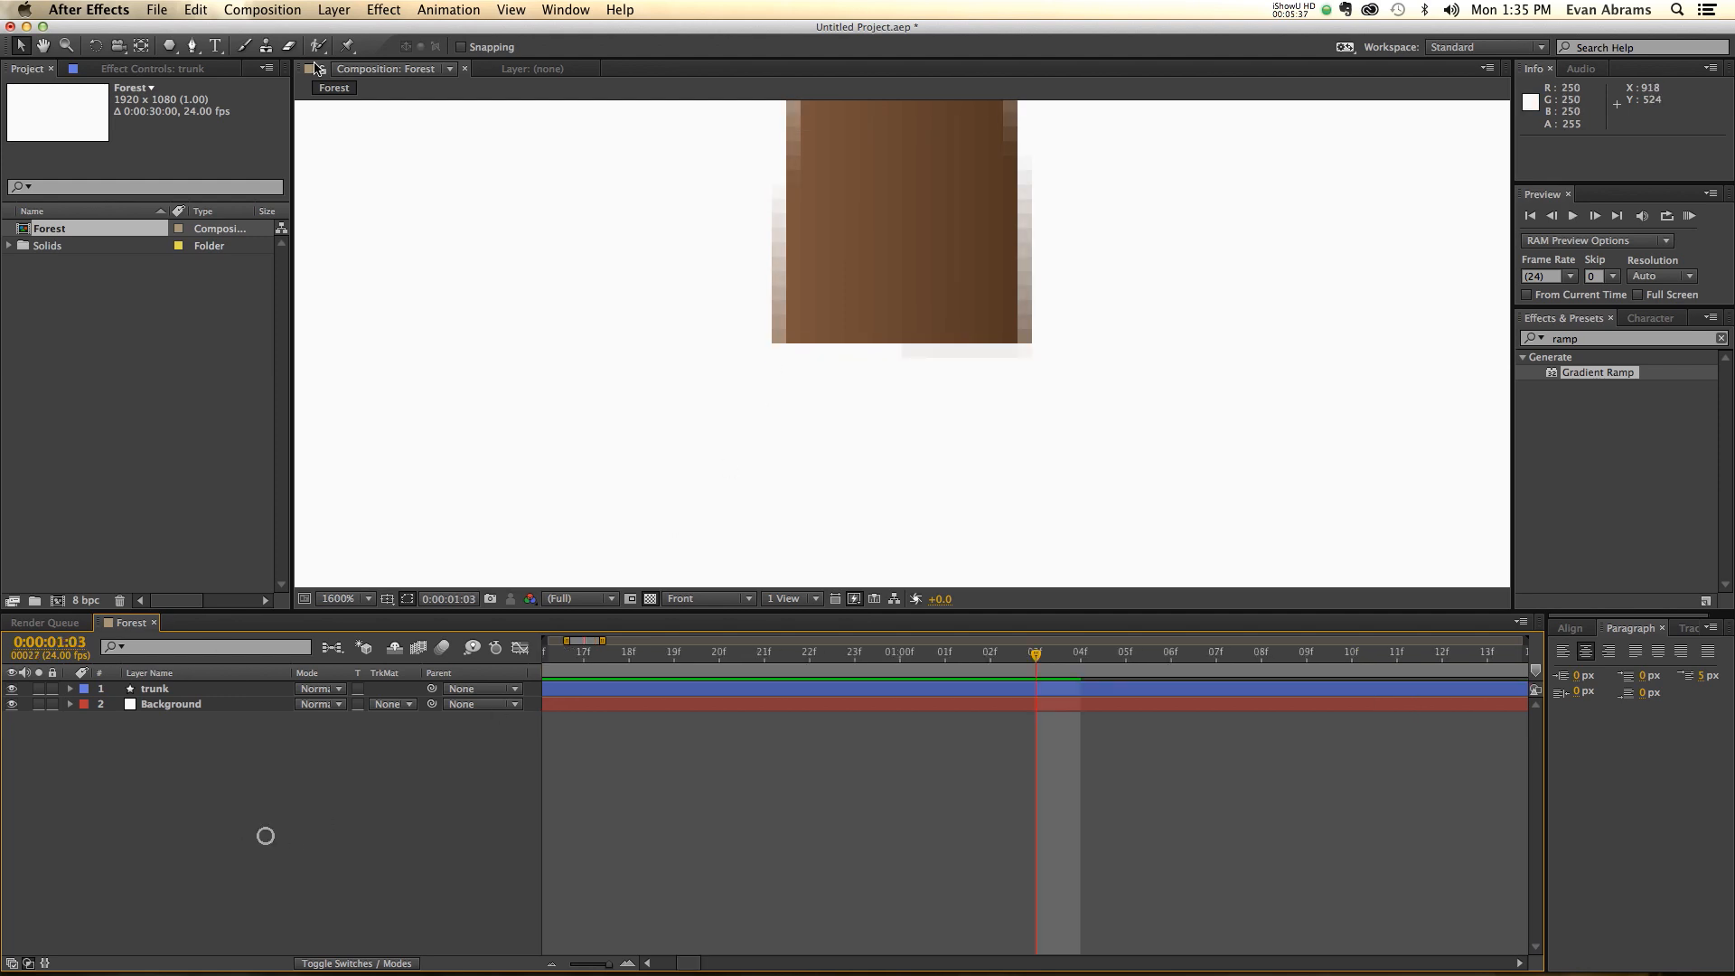
- Create a new shape layer with a full-frame rectangle using the Rectangle Tool
click(169, 45)
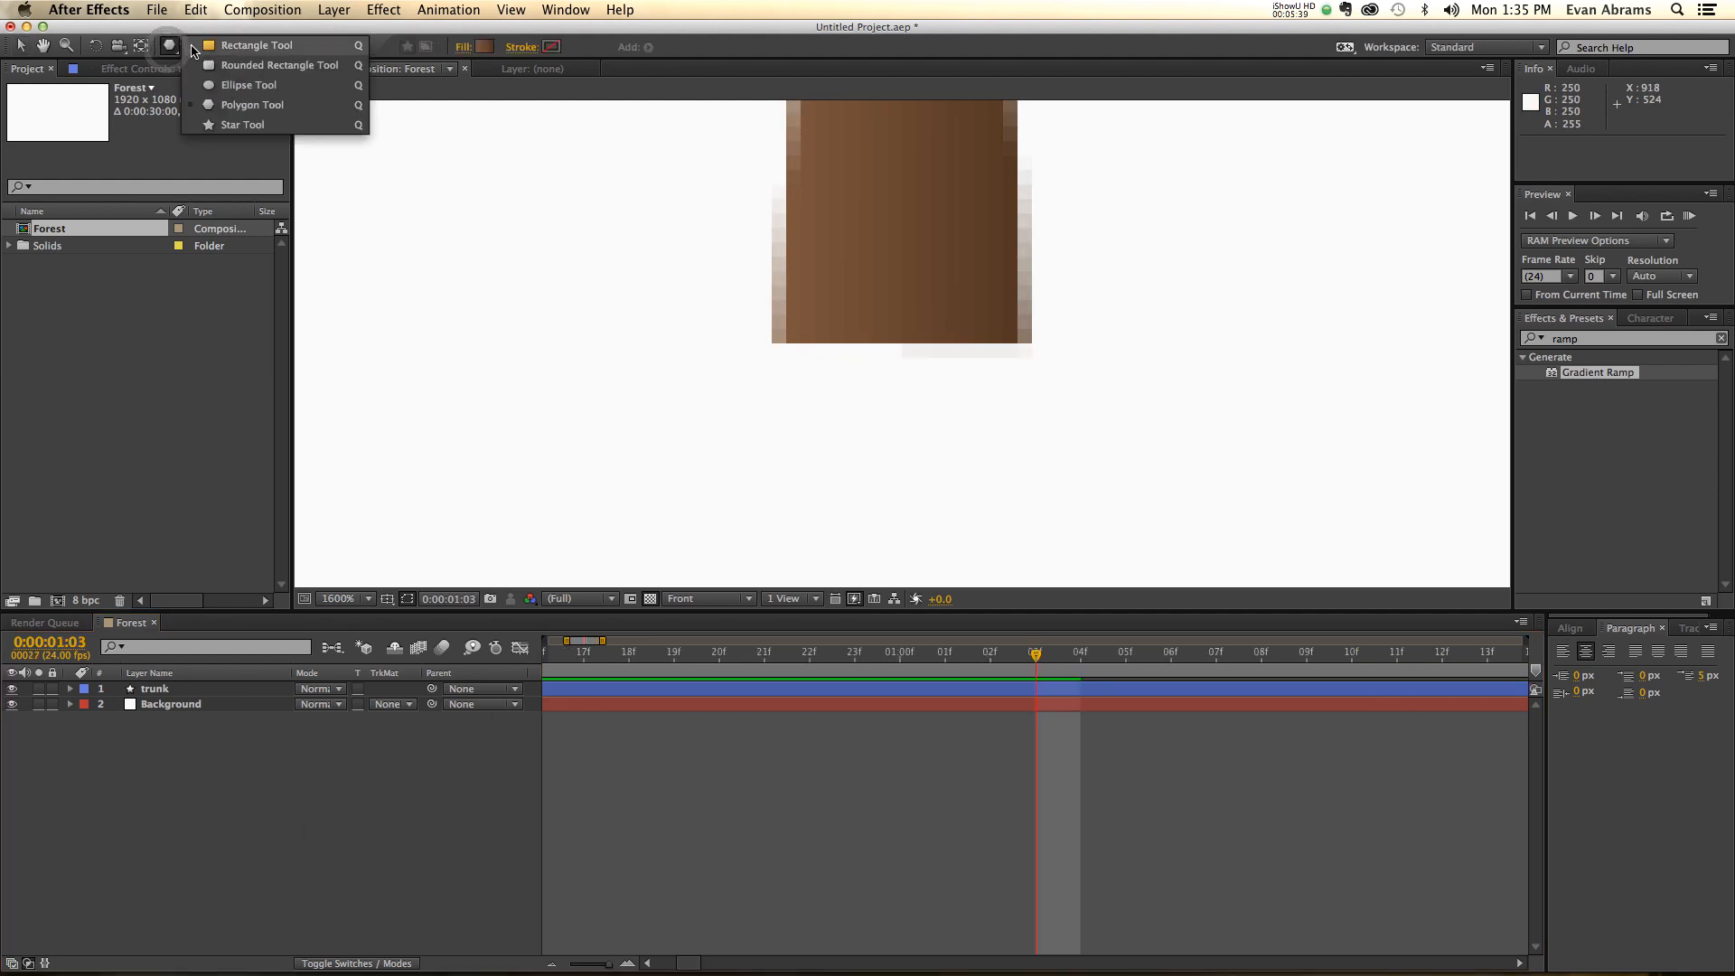
click(201, 47)
double_click(169, 45)
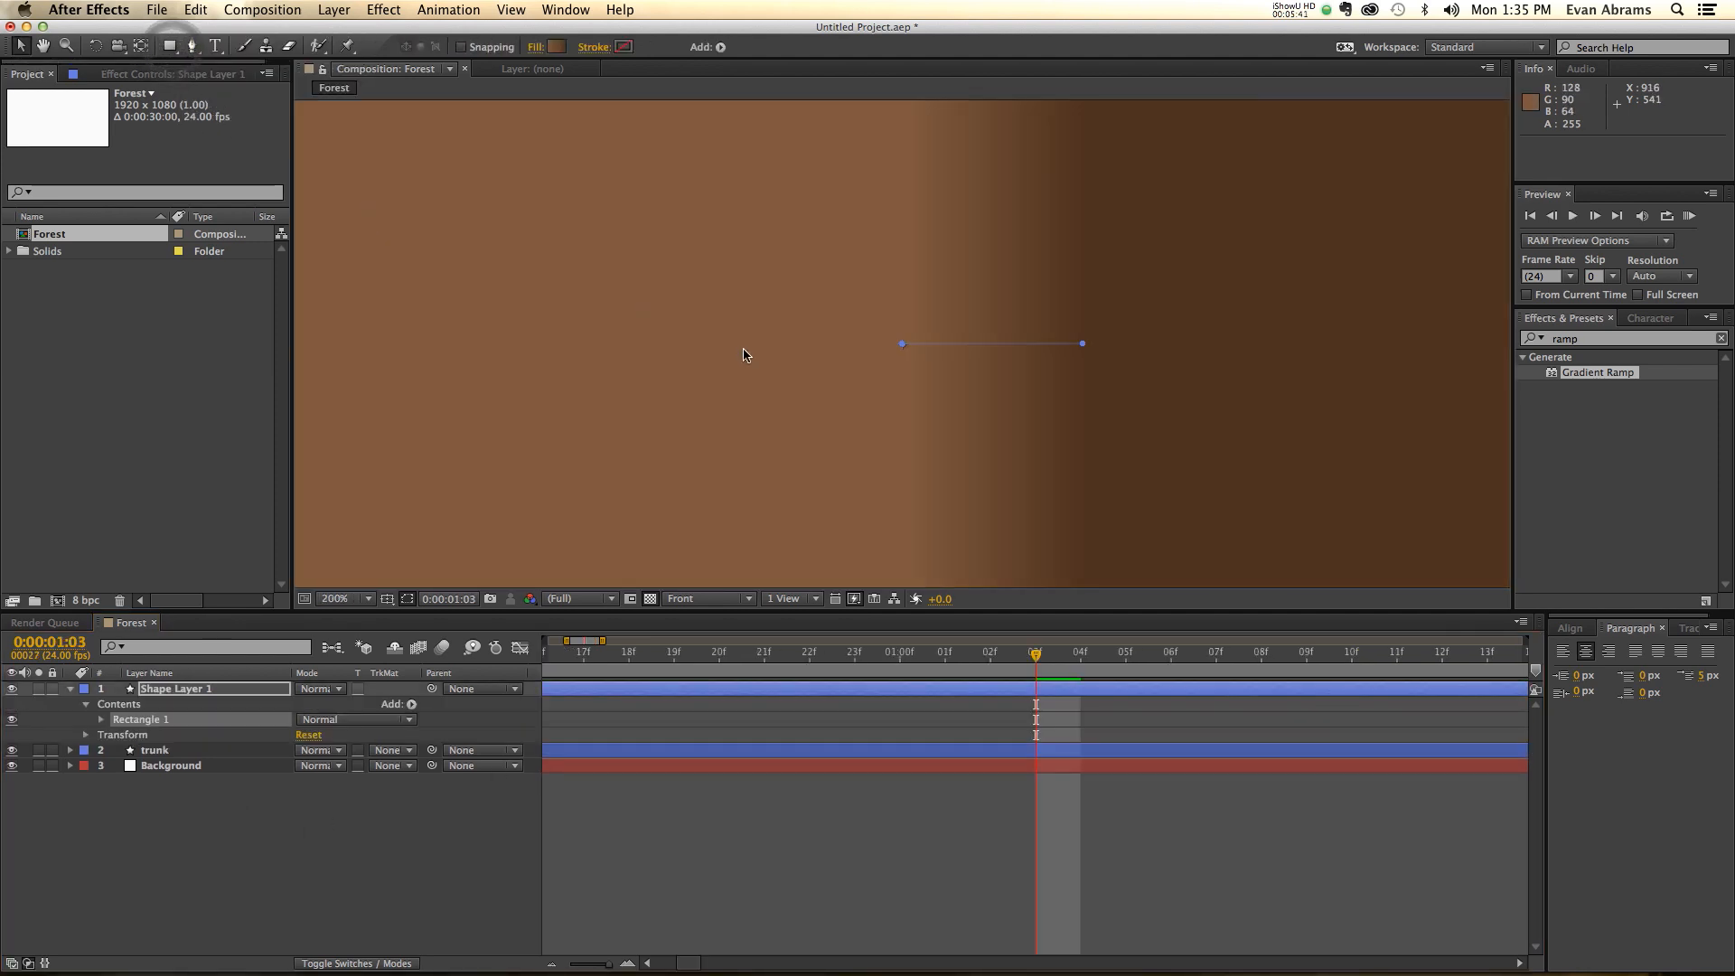
scroll(743, 349, down, 3)
scroll(774, 271, up, 3)
- Set the Size of Rectangle Path 1 in the new shape layer to 100 by 100
click(100, 720)
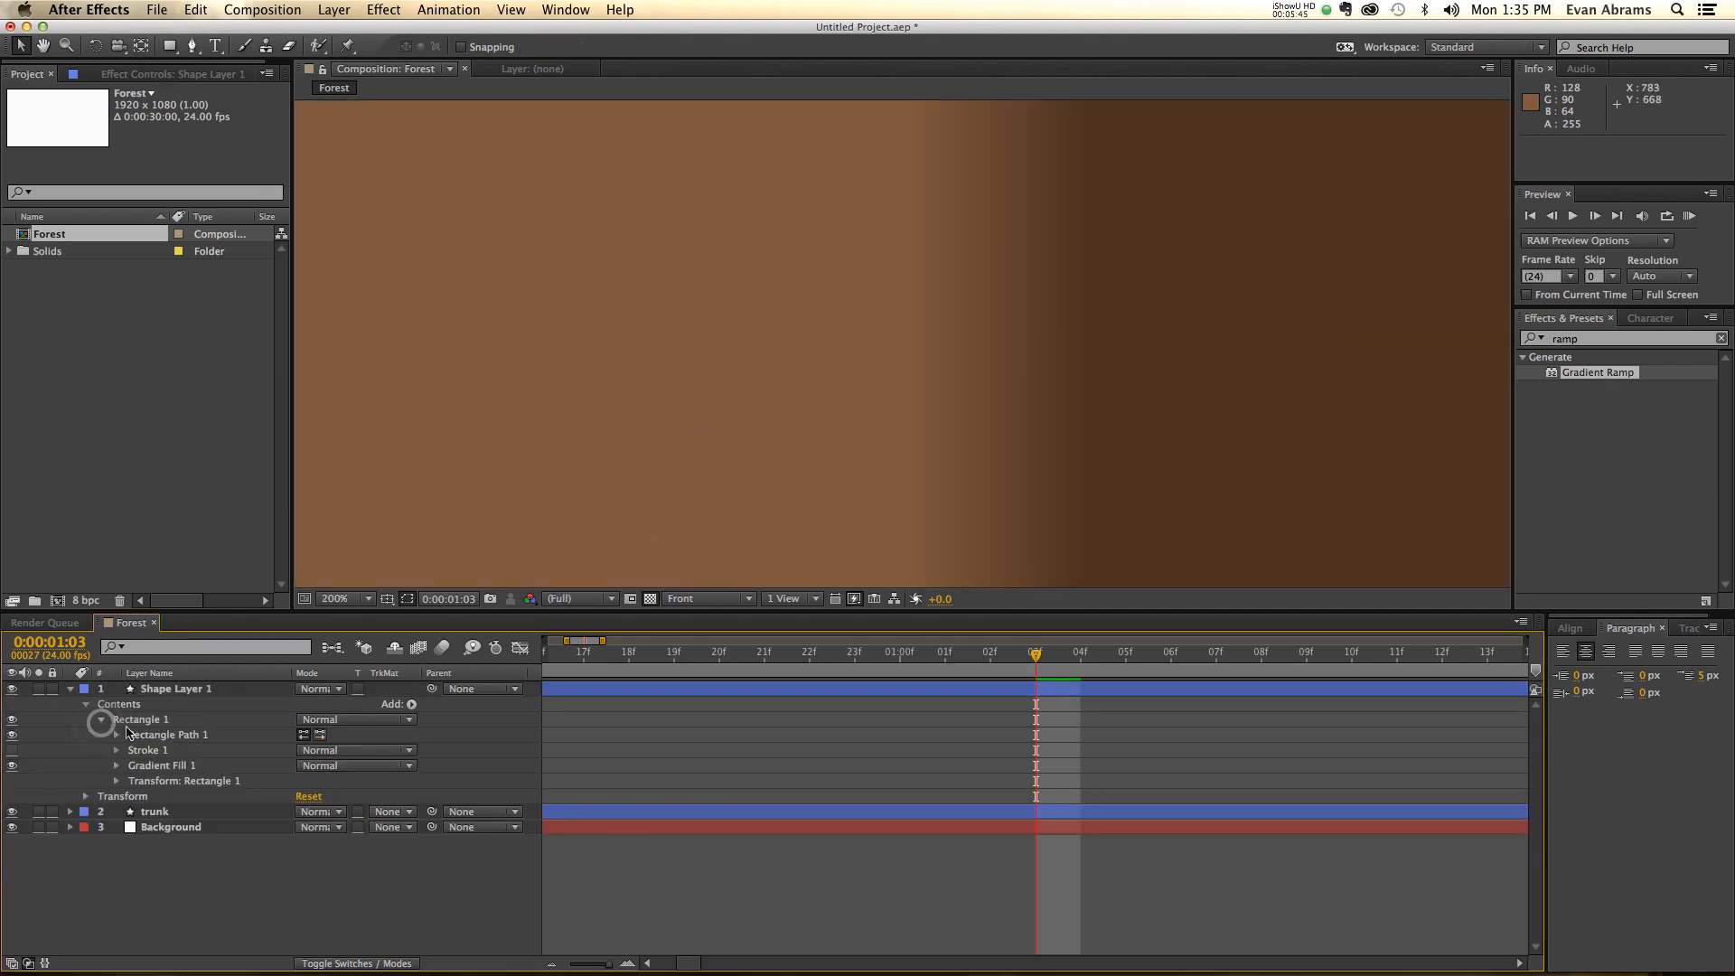
click(118, 735)
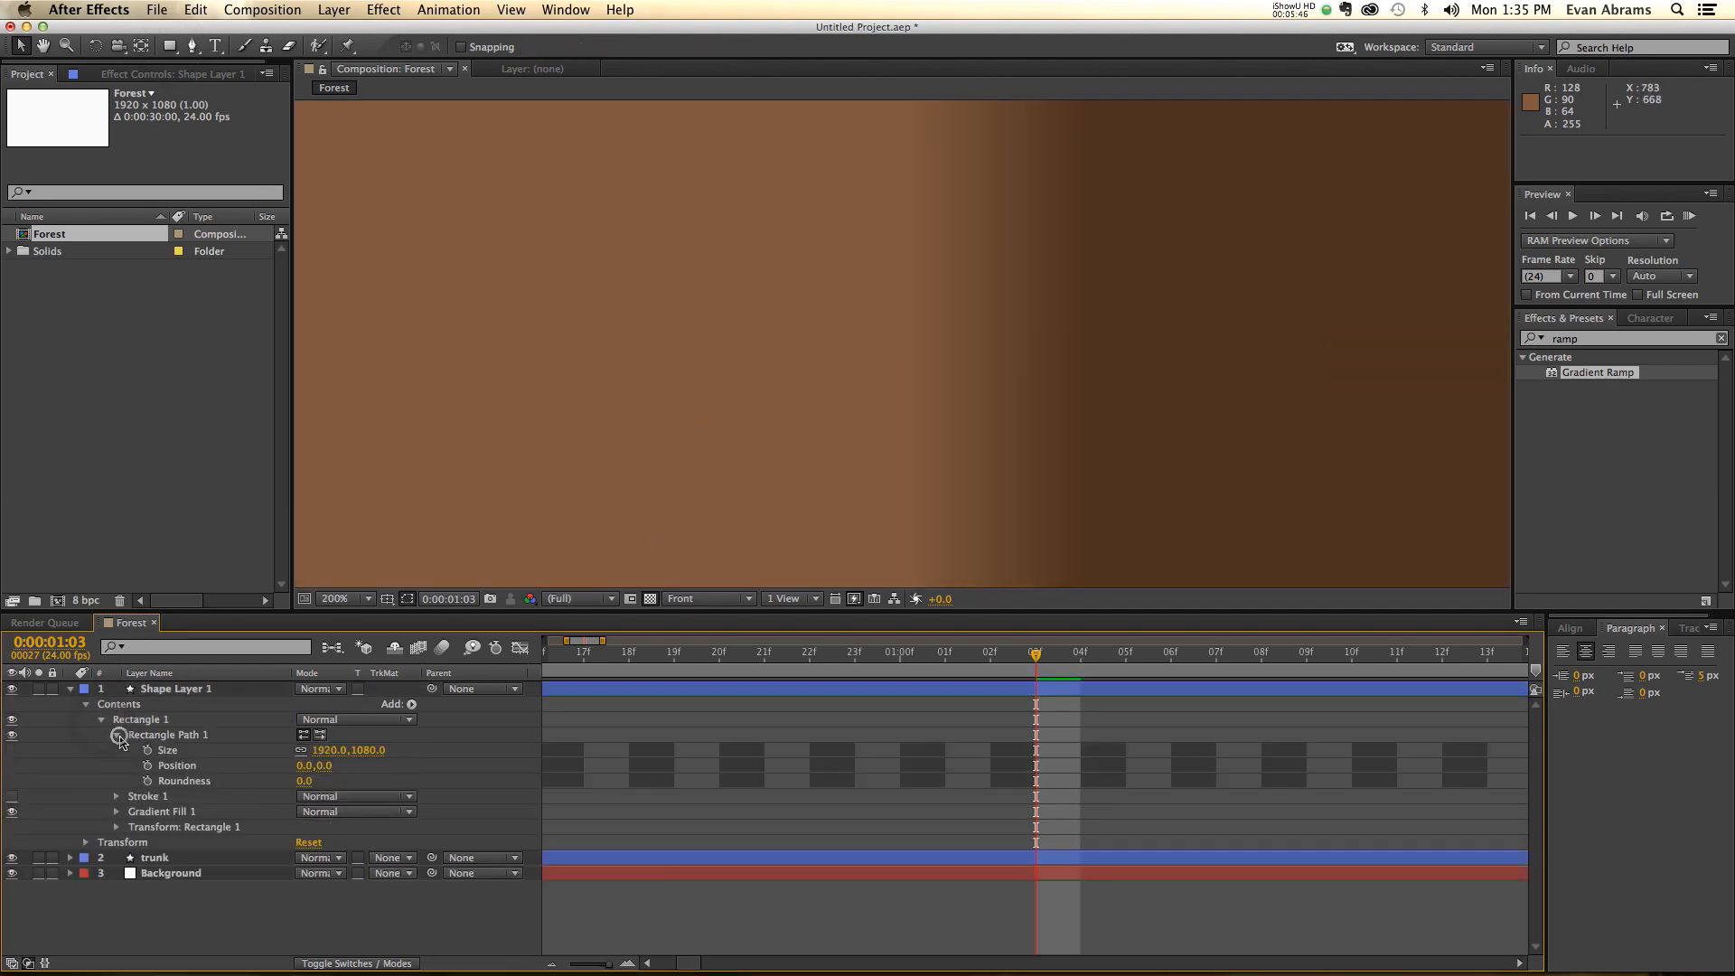
click(331, 750)
text(100)
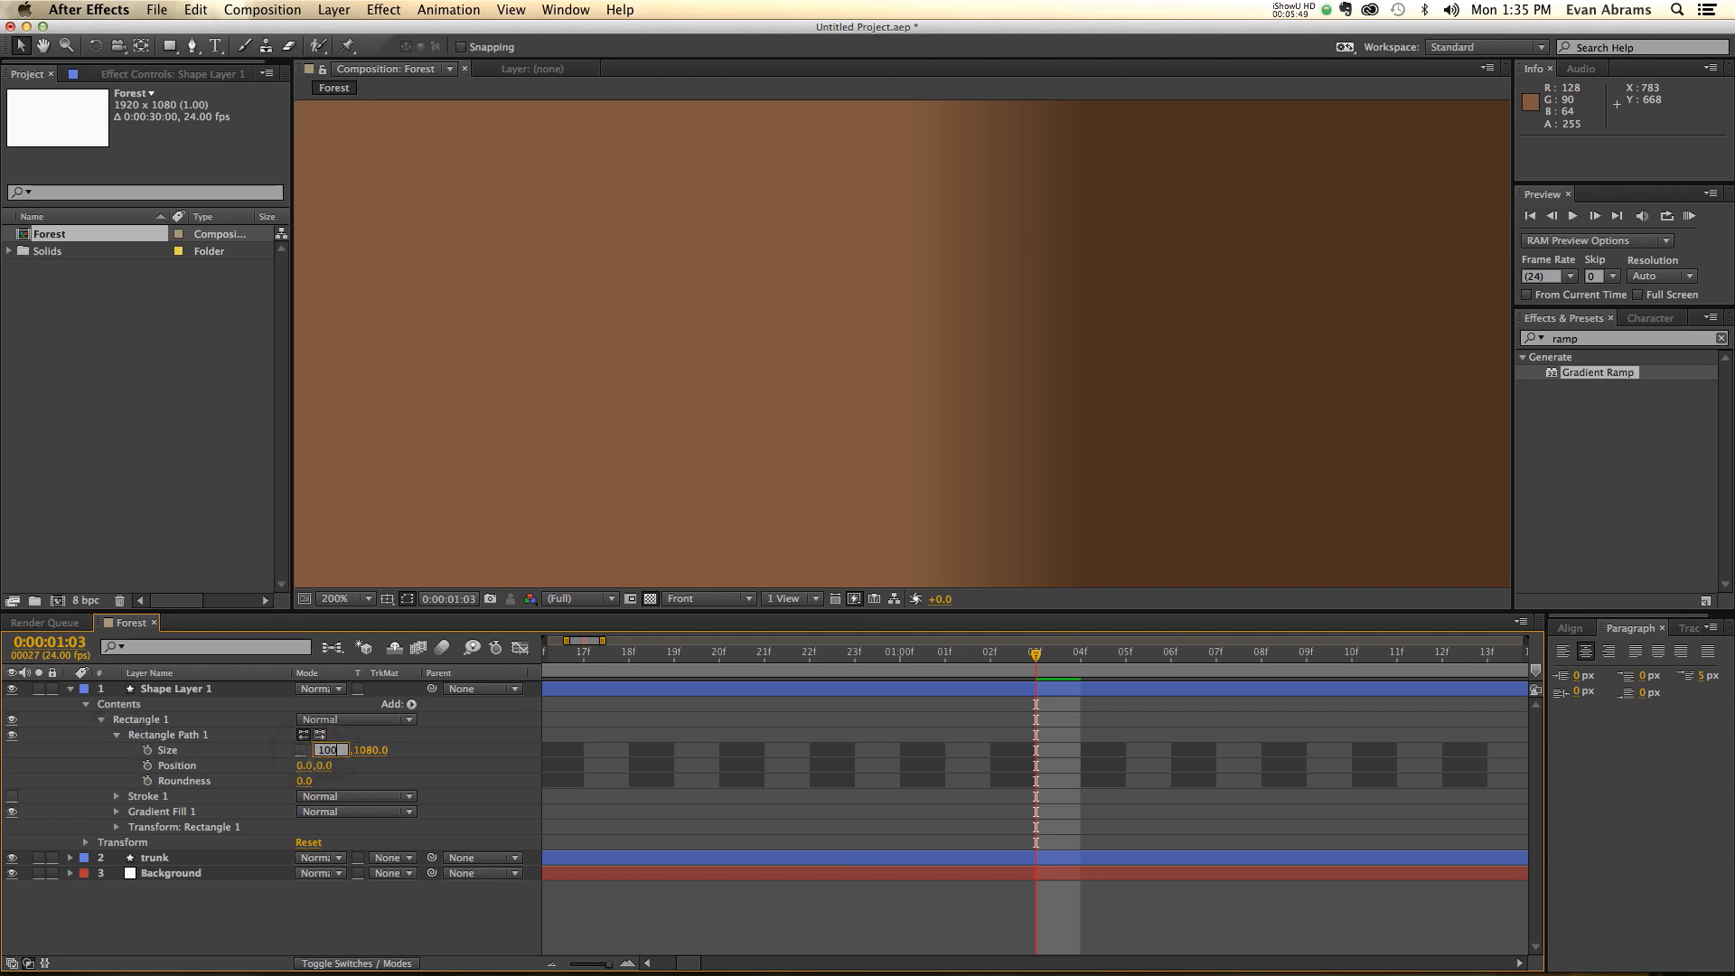
key(Tab)
text(100)
key(Tab)
- Set the rectangle path's Position to 0, 50 and check its upper edge against the trunk's base
key(Tab)
text(0.)
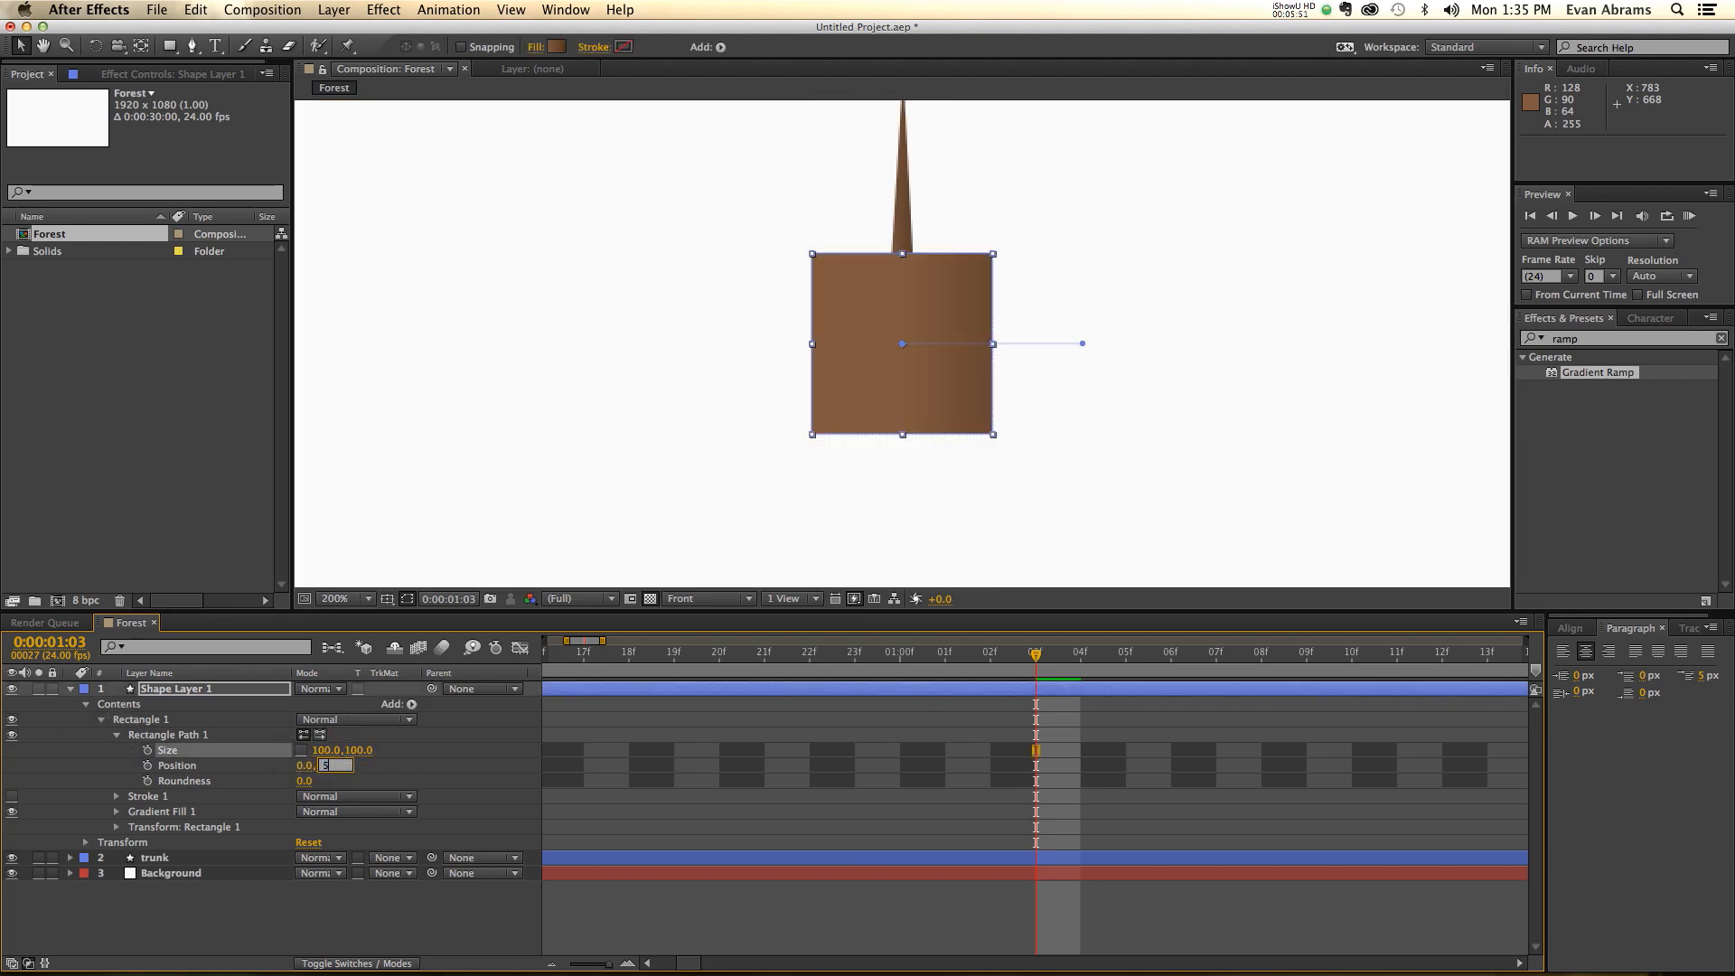
text(0)
key(Tab)
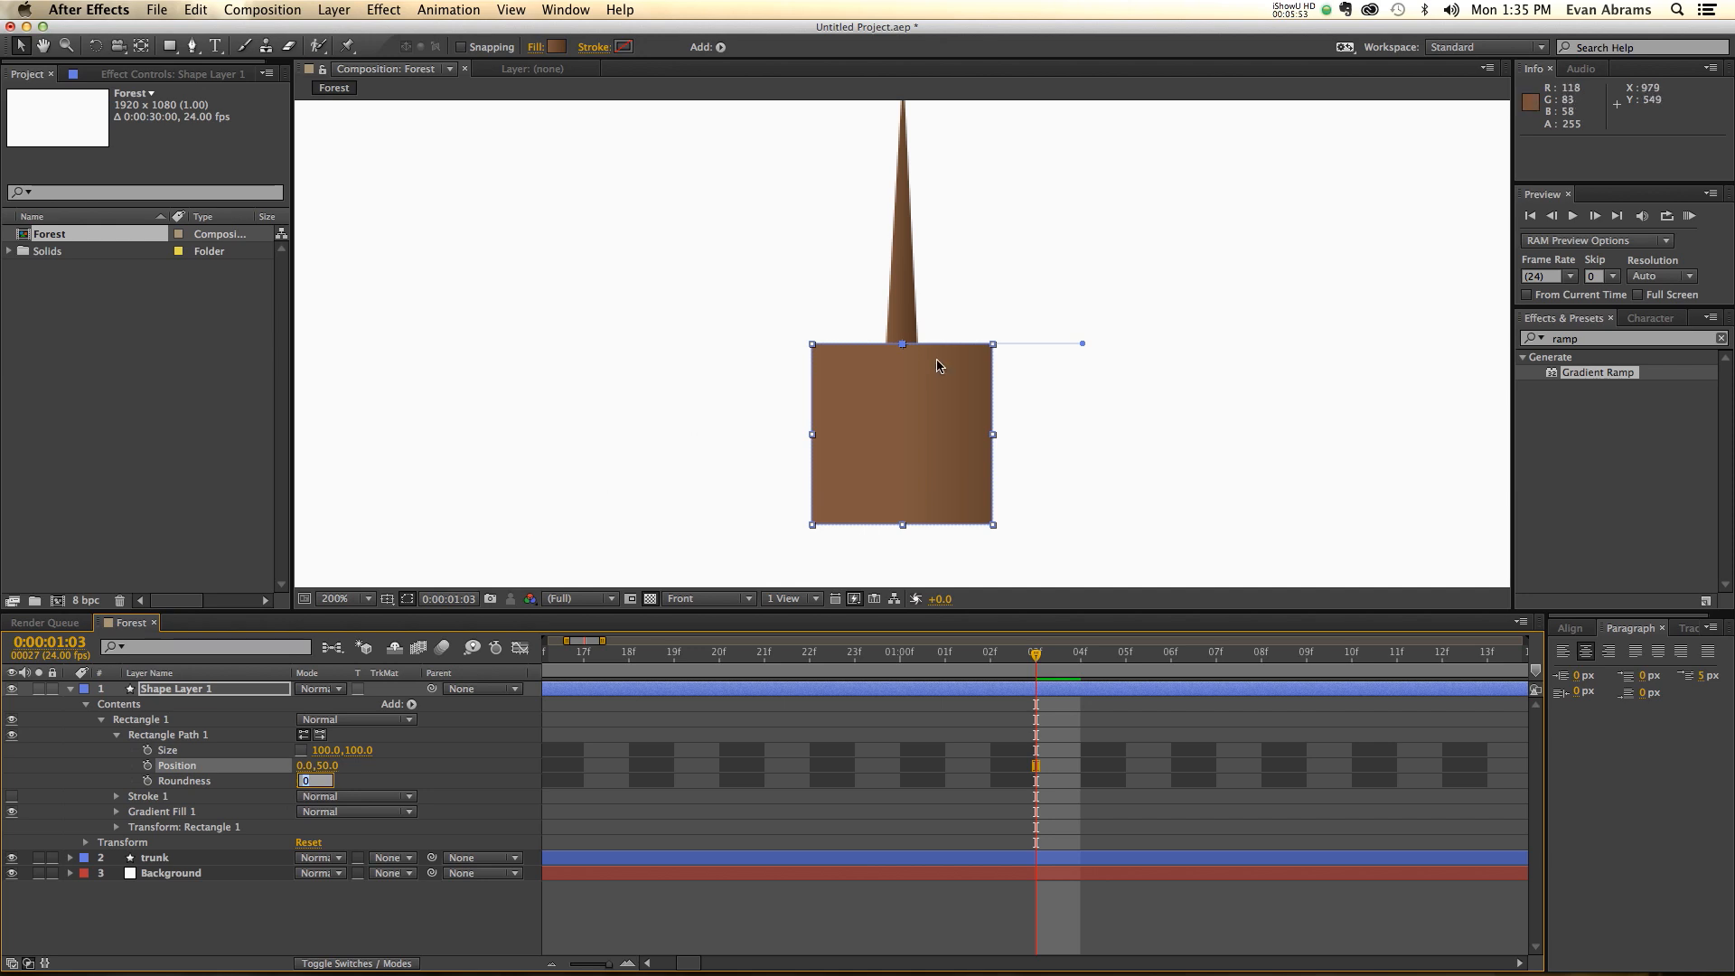
scroll(904, 352, up, 4)
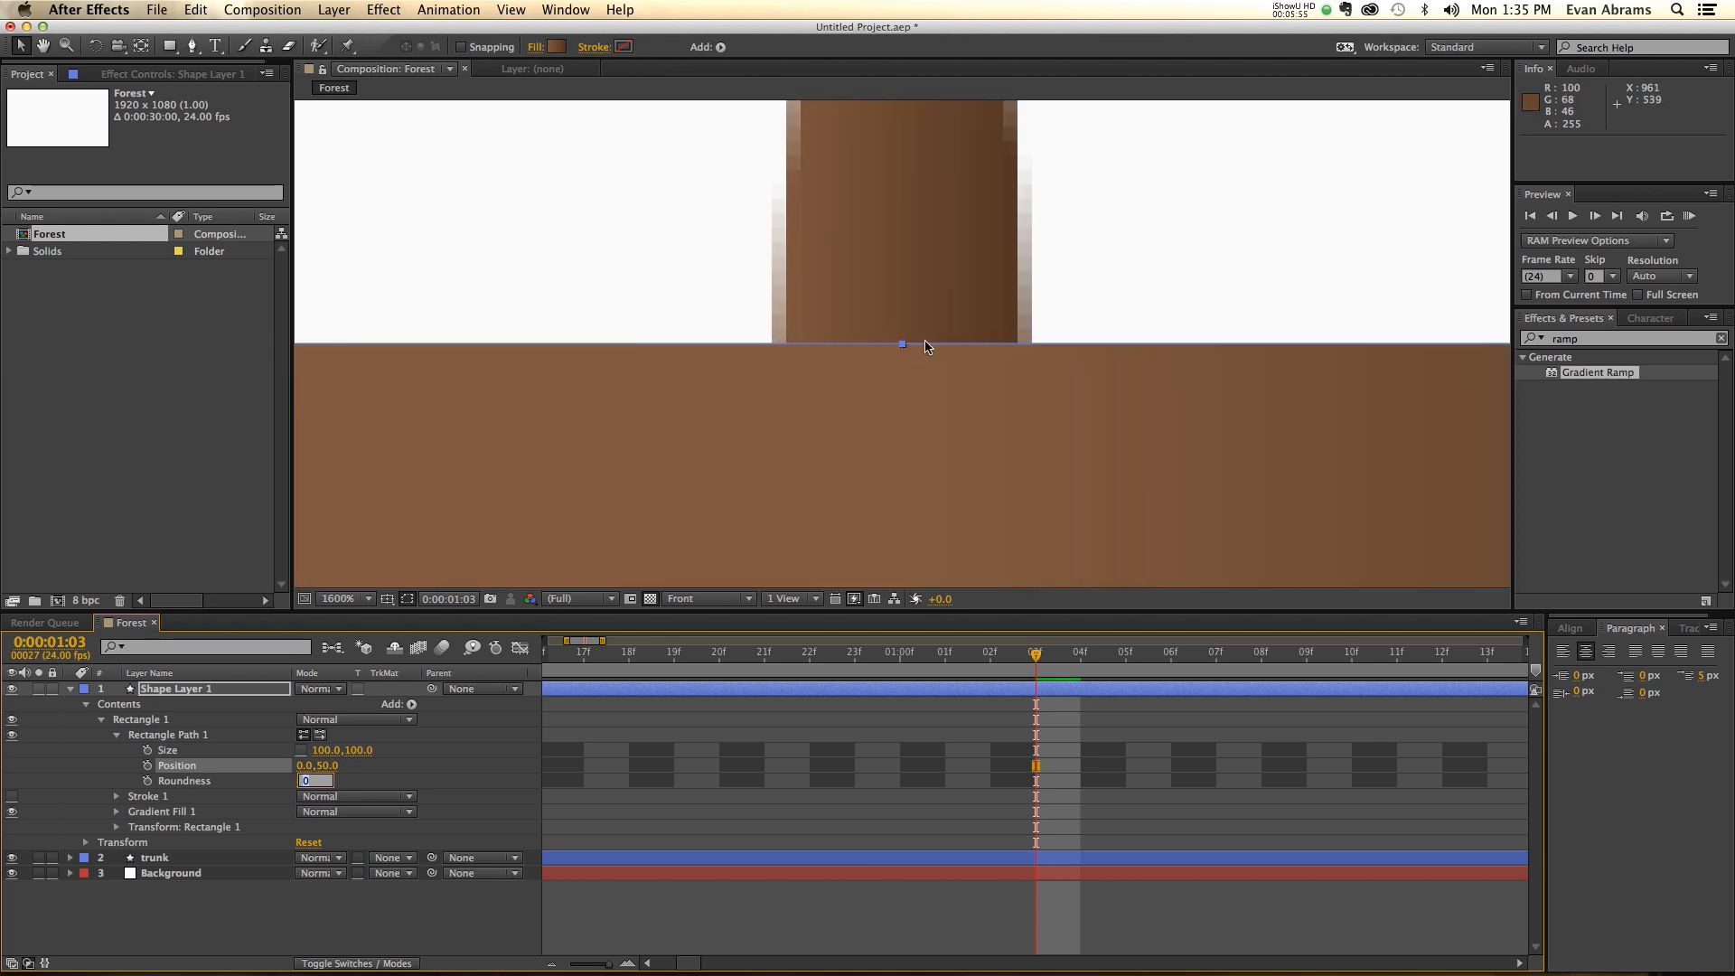
scroll(859, 342, down, 8)
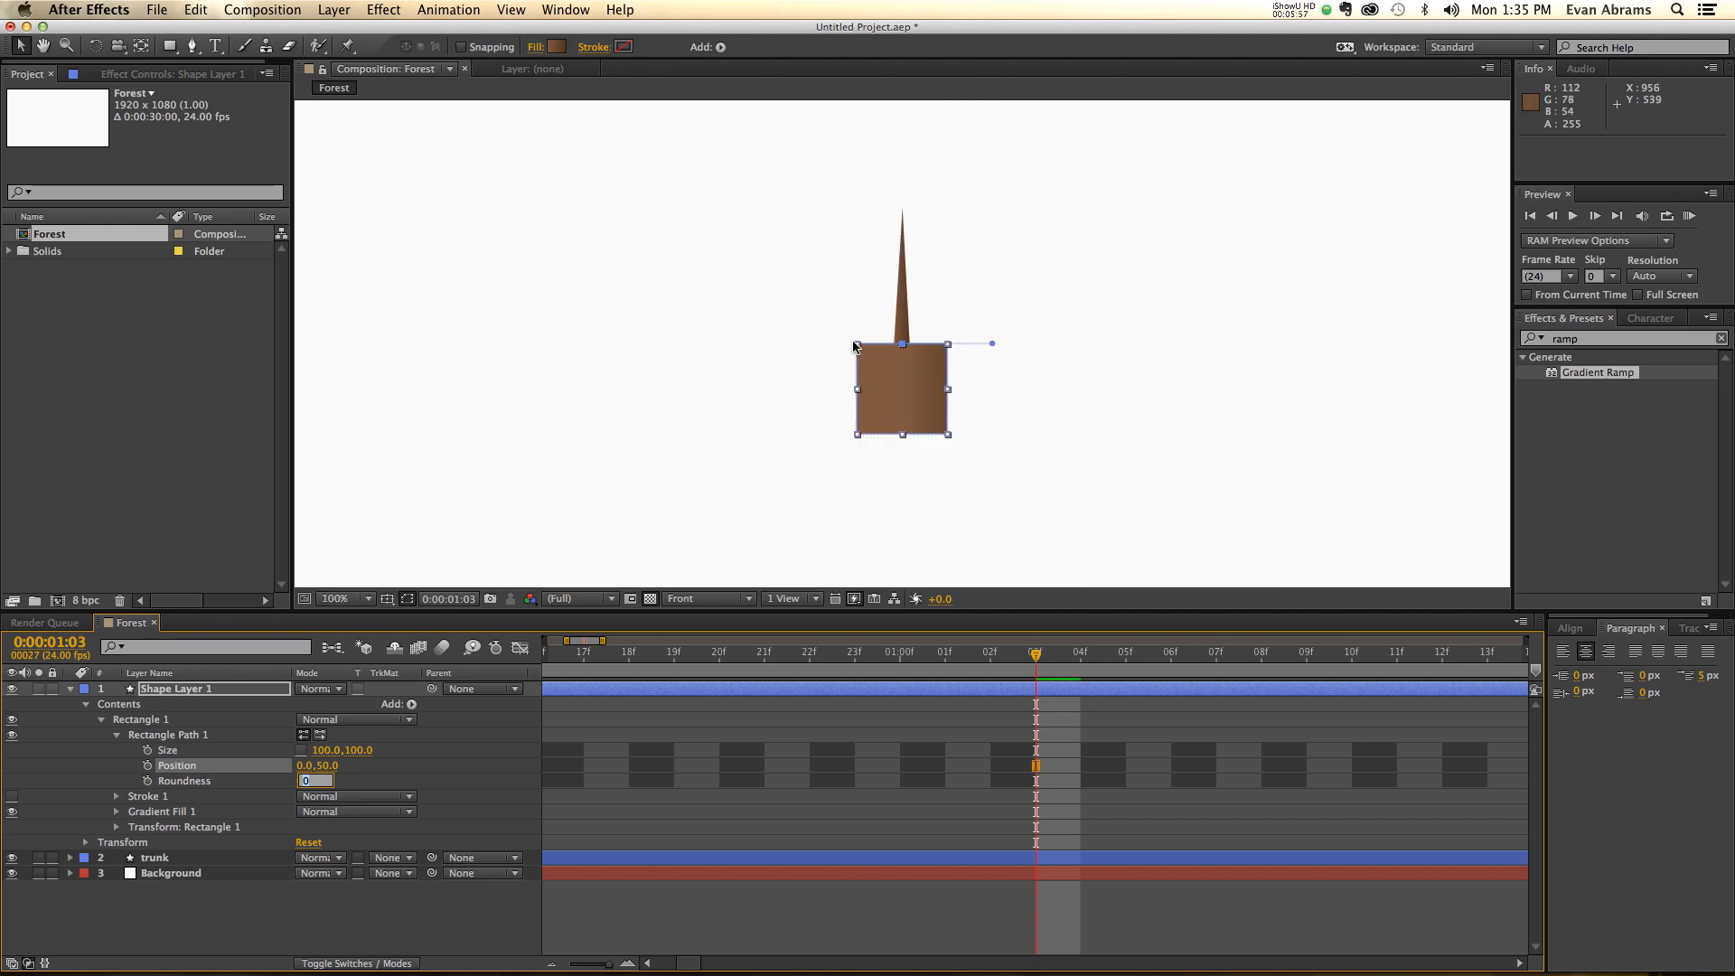
scroll(855, 345, up, 6)
- Set the trunk layer's track matte to Alpha Inverted Matte "Shape Layer 1"
click(195, 859)
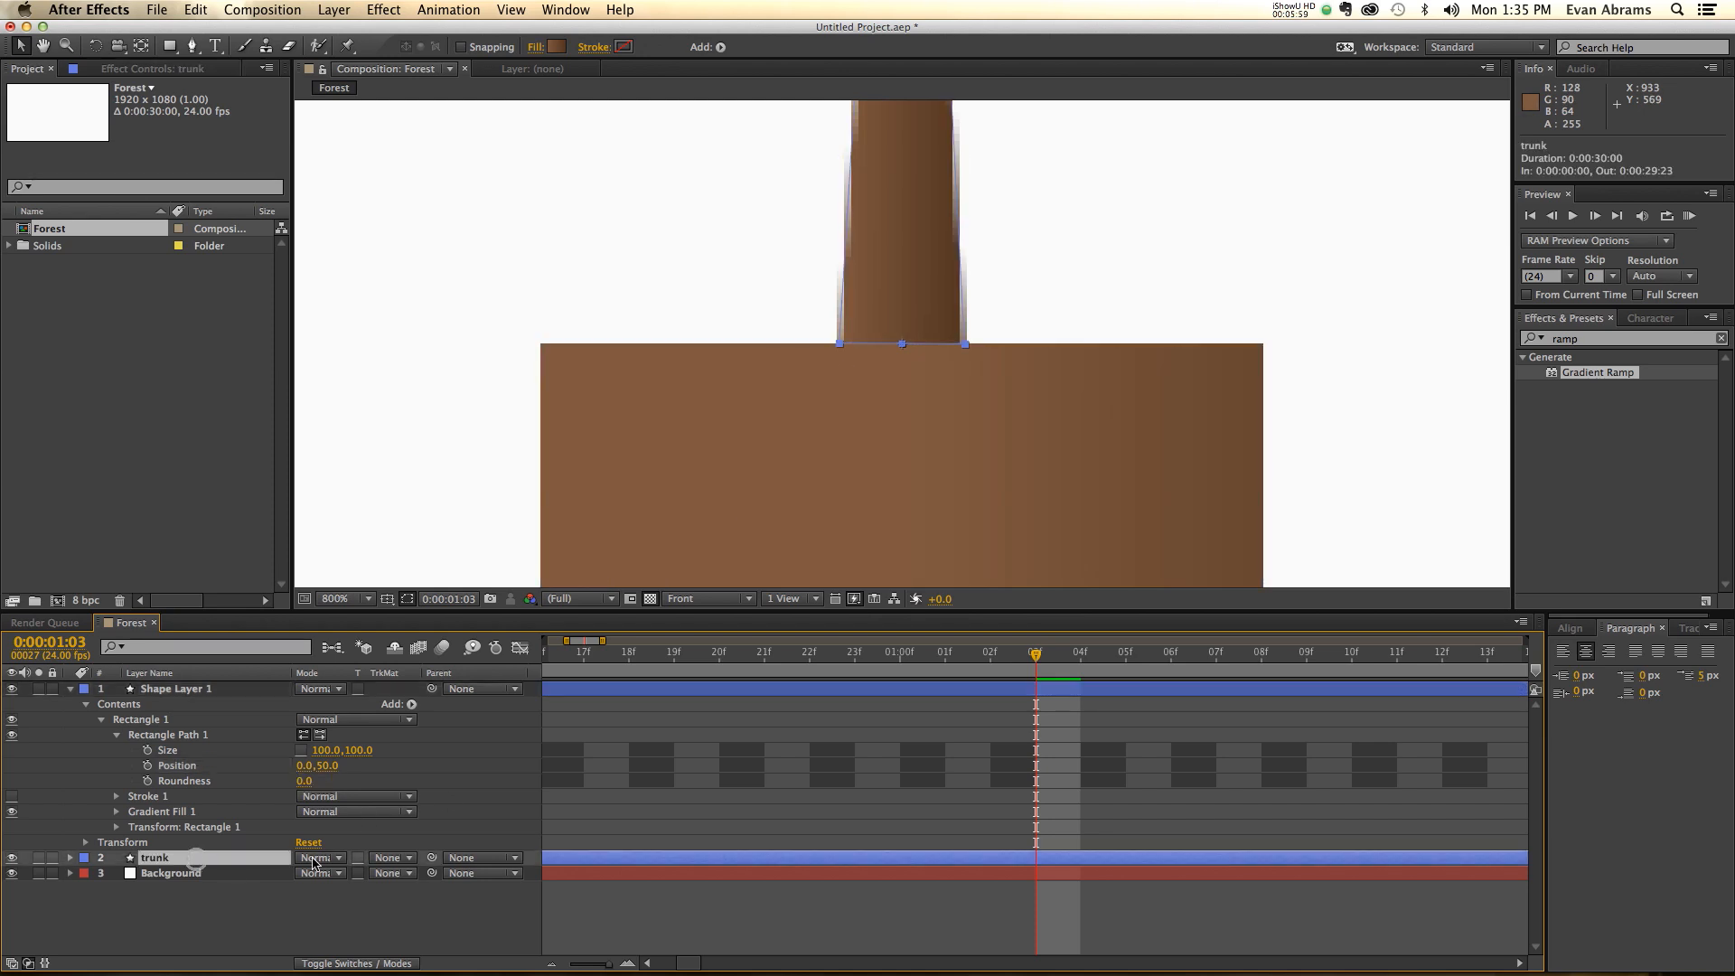
click(398, 865)
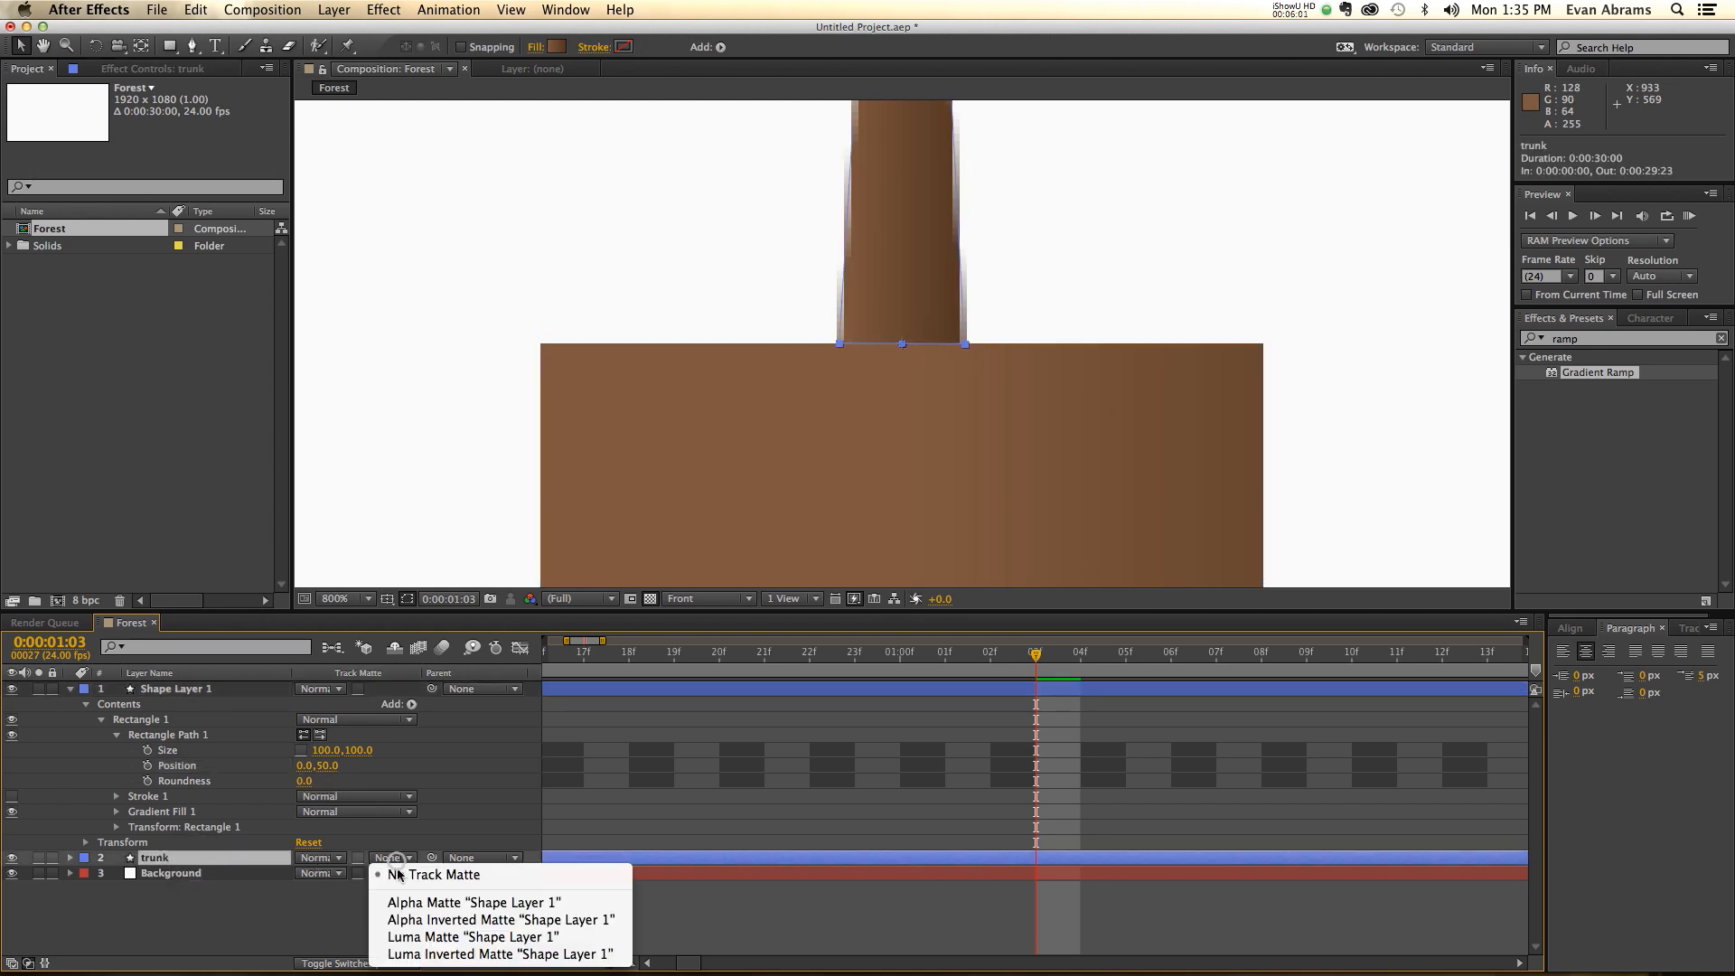
click(426, 918)
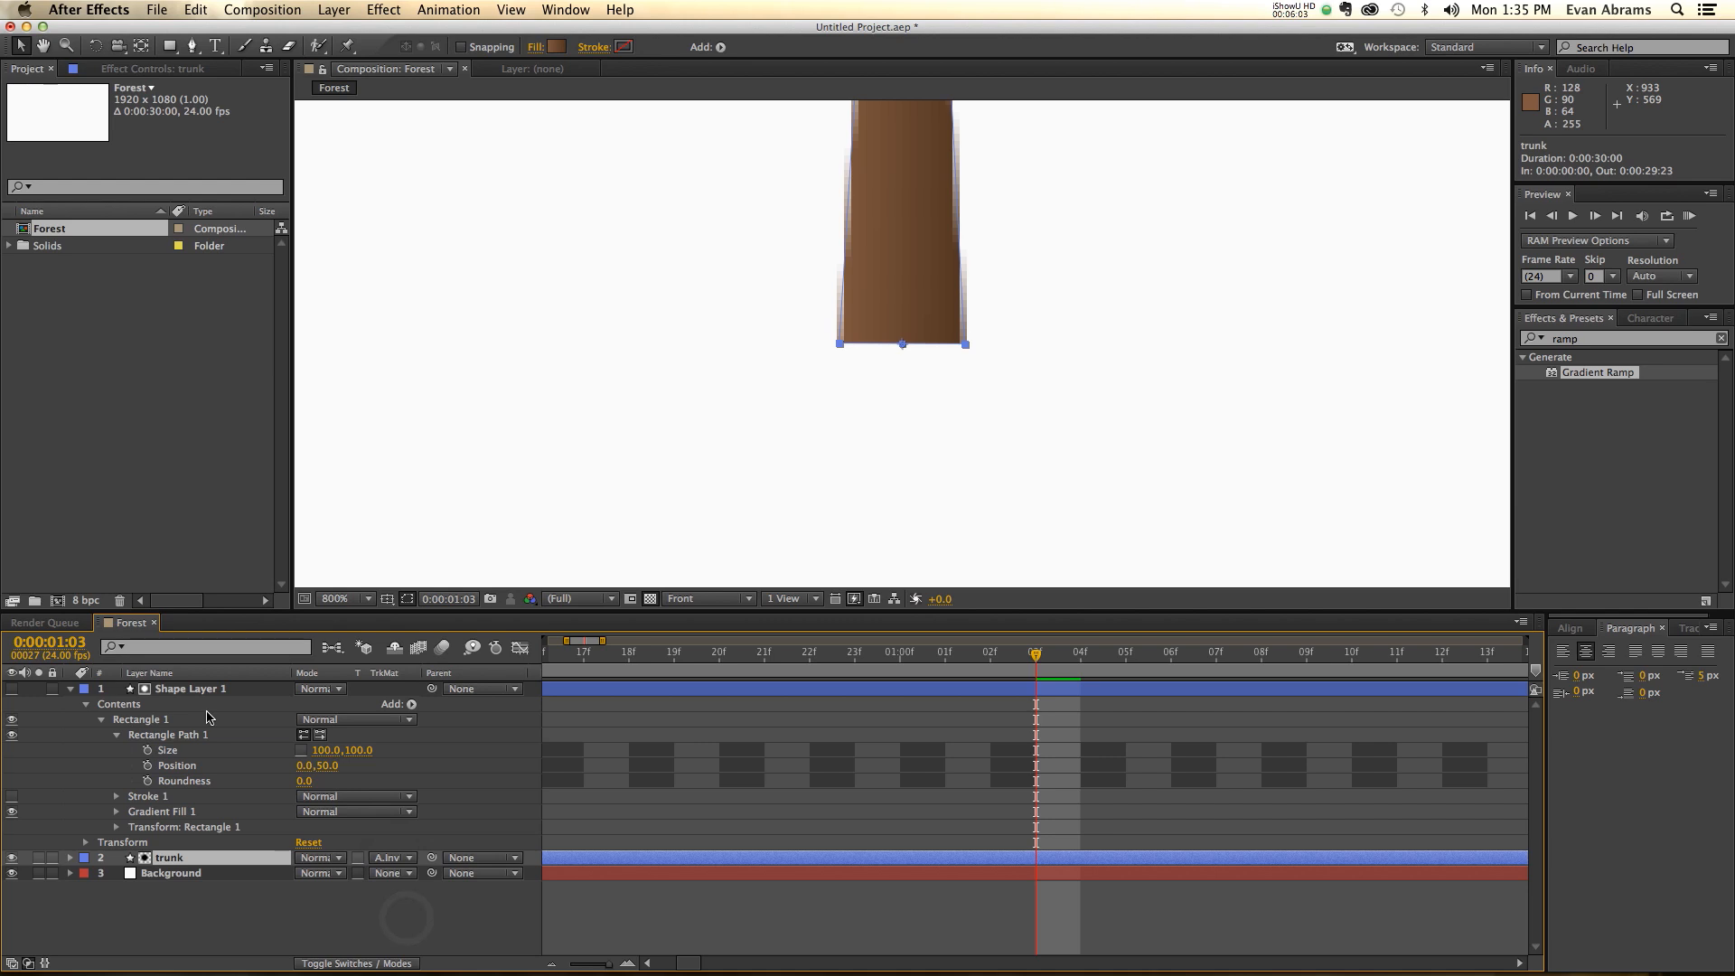
- Rename the rectangle matte layer as "block" and give it a Yellow label
click(217, 685)
key(Return)
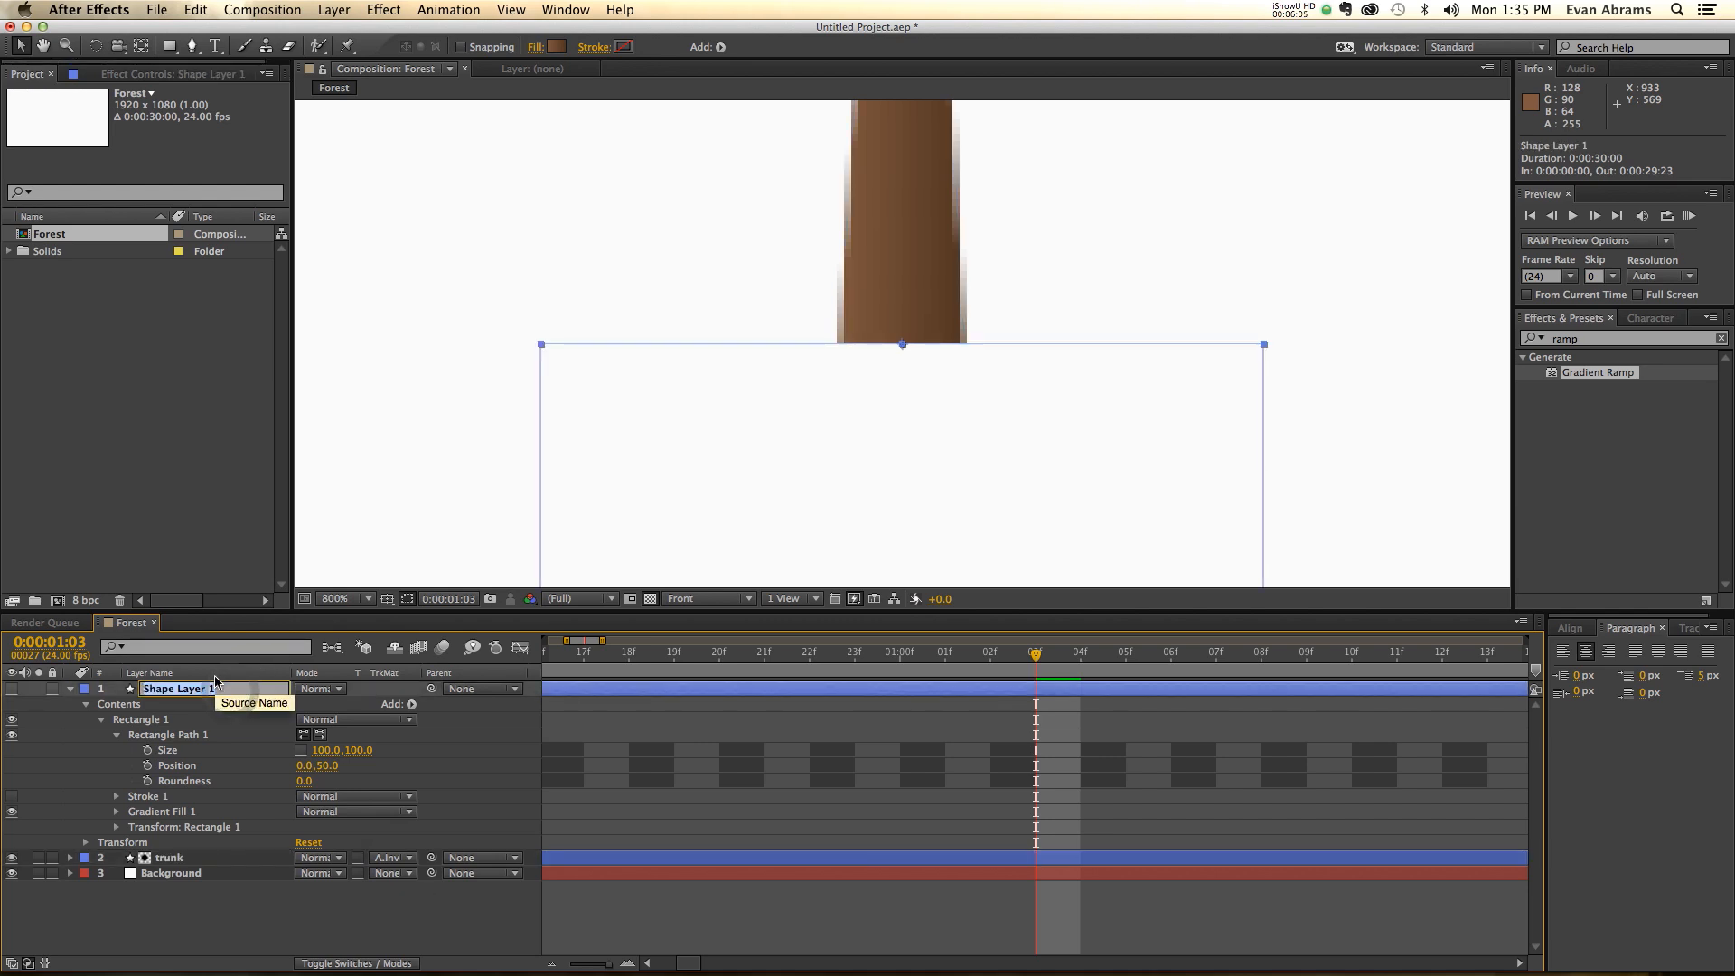
text(block)
key(Return)
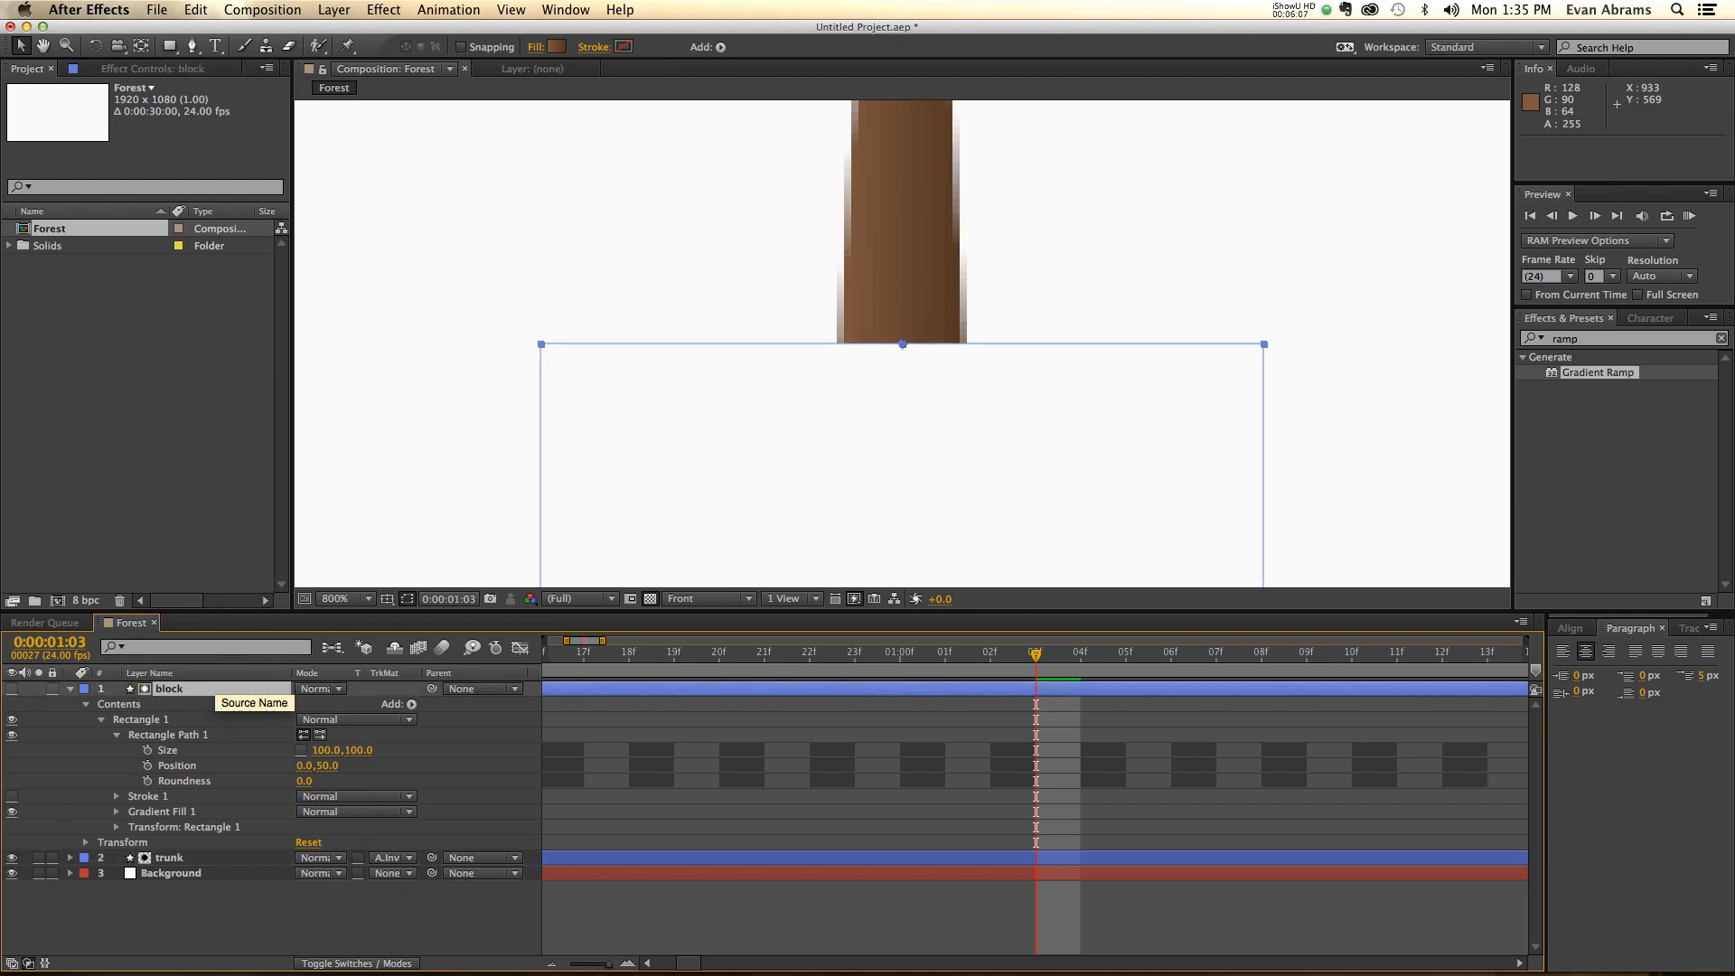
click(91, 691)
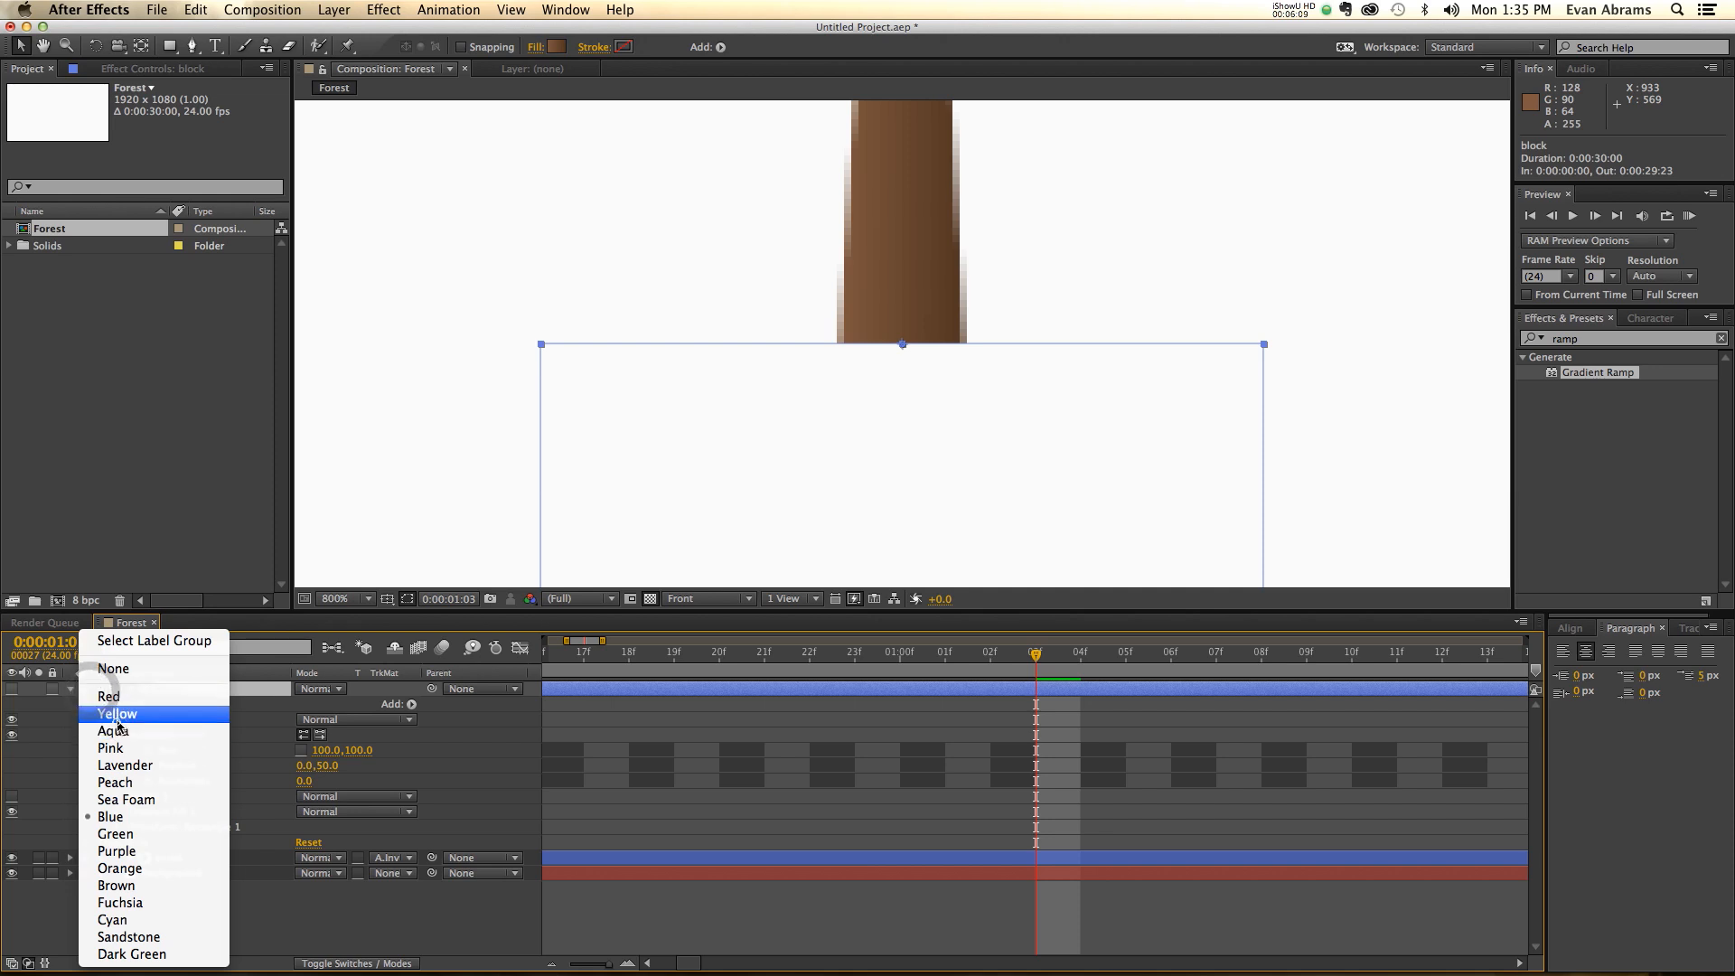
click(114, 715)
click(253, 938)
- Collapse the block layer's properties and select the trunk layer
key(comma)
key(comma)
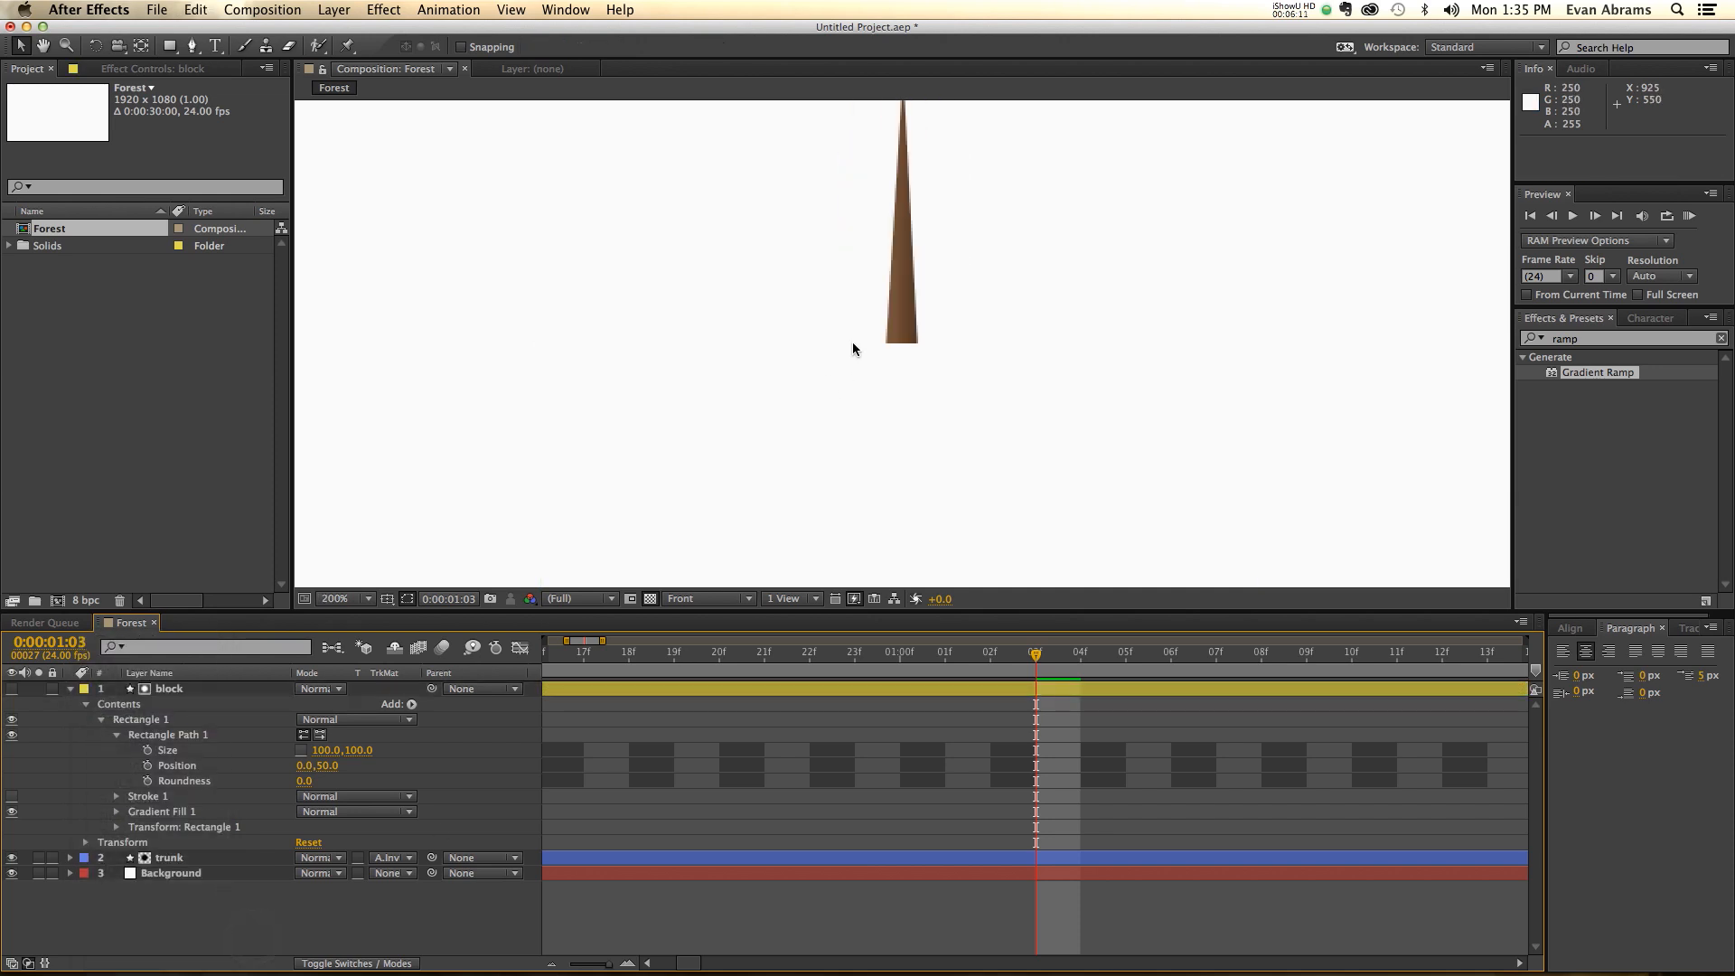
key(comma)
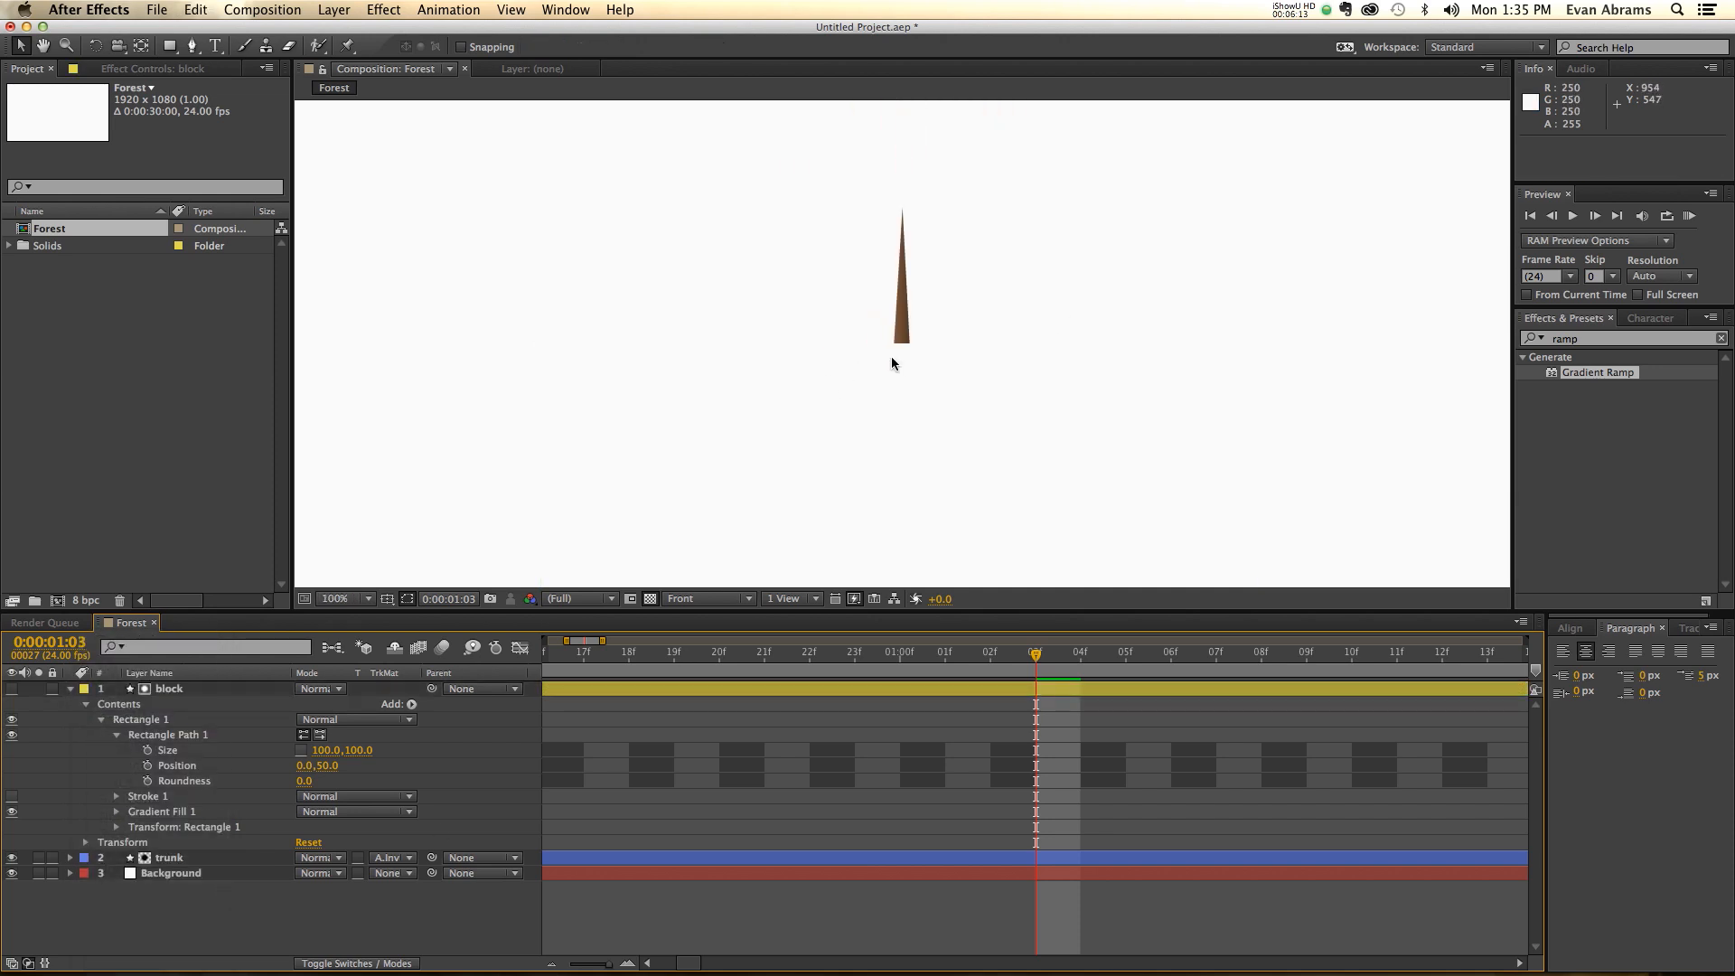
click(70, 689)
click(169, 705)
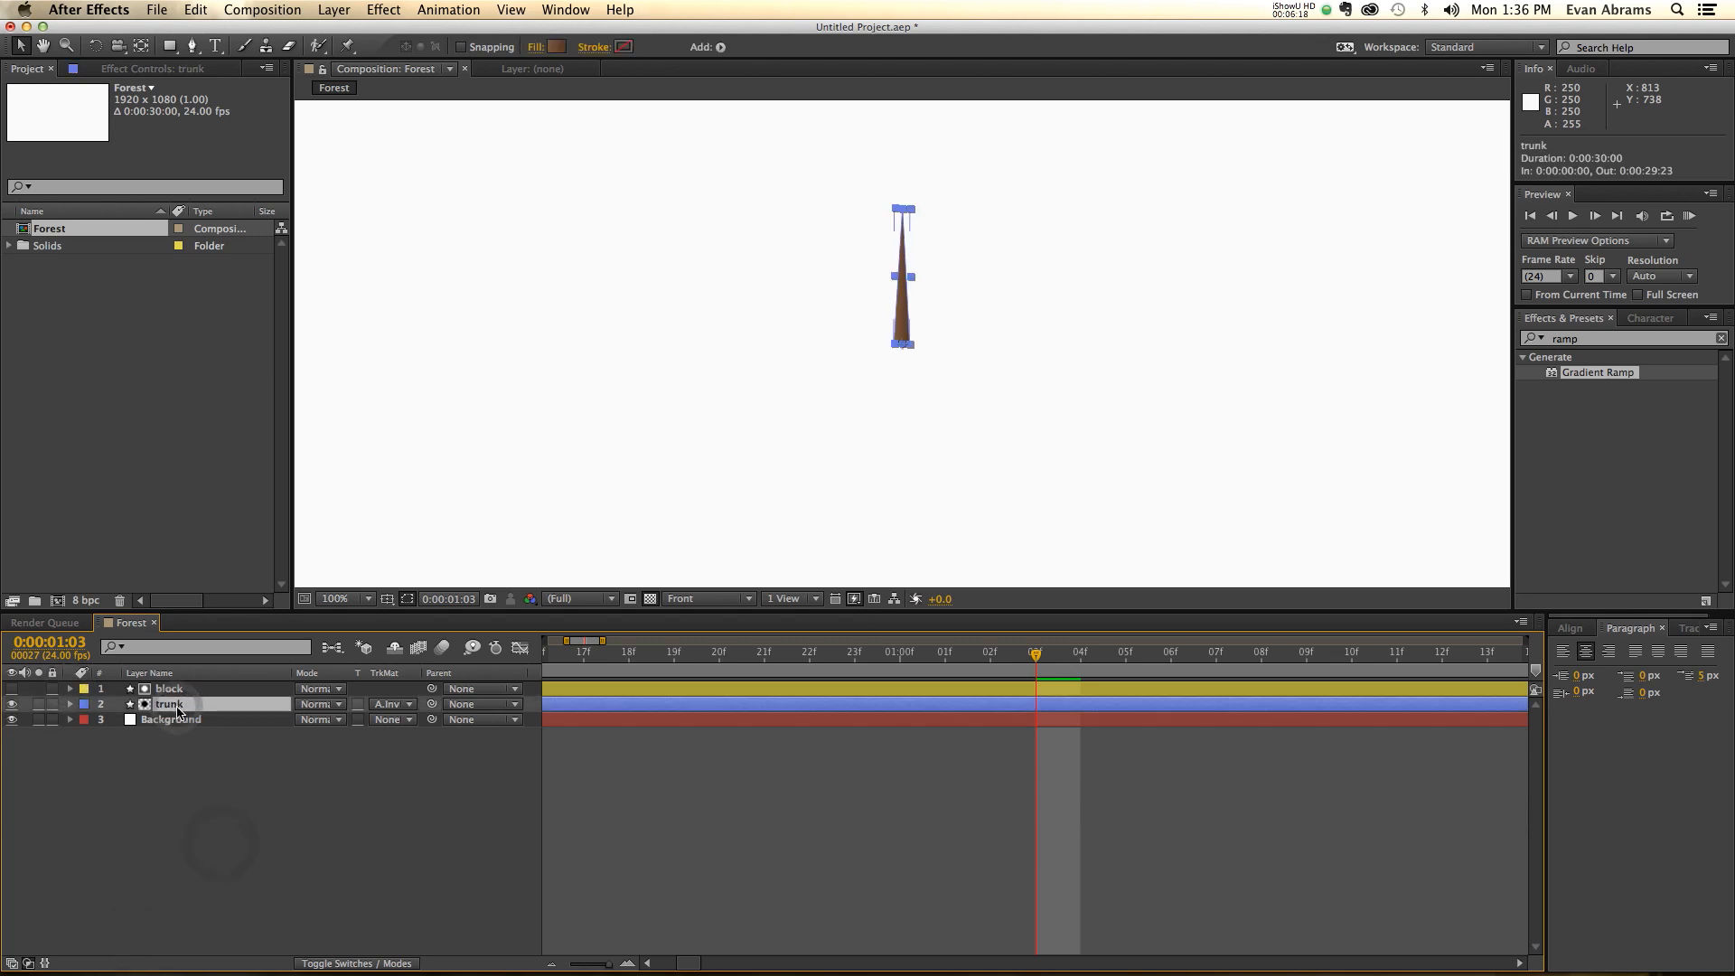
- Duplicate the trunk layer and rename the copy as "Foliage"
key(ctrl+d)
key(Return)
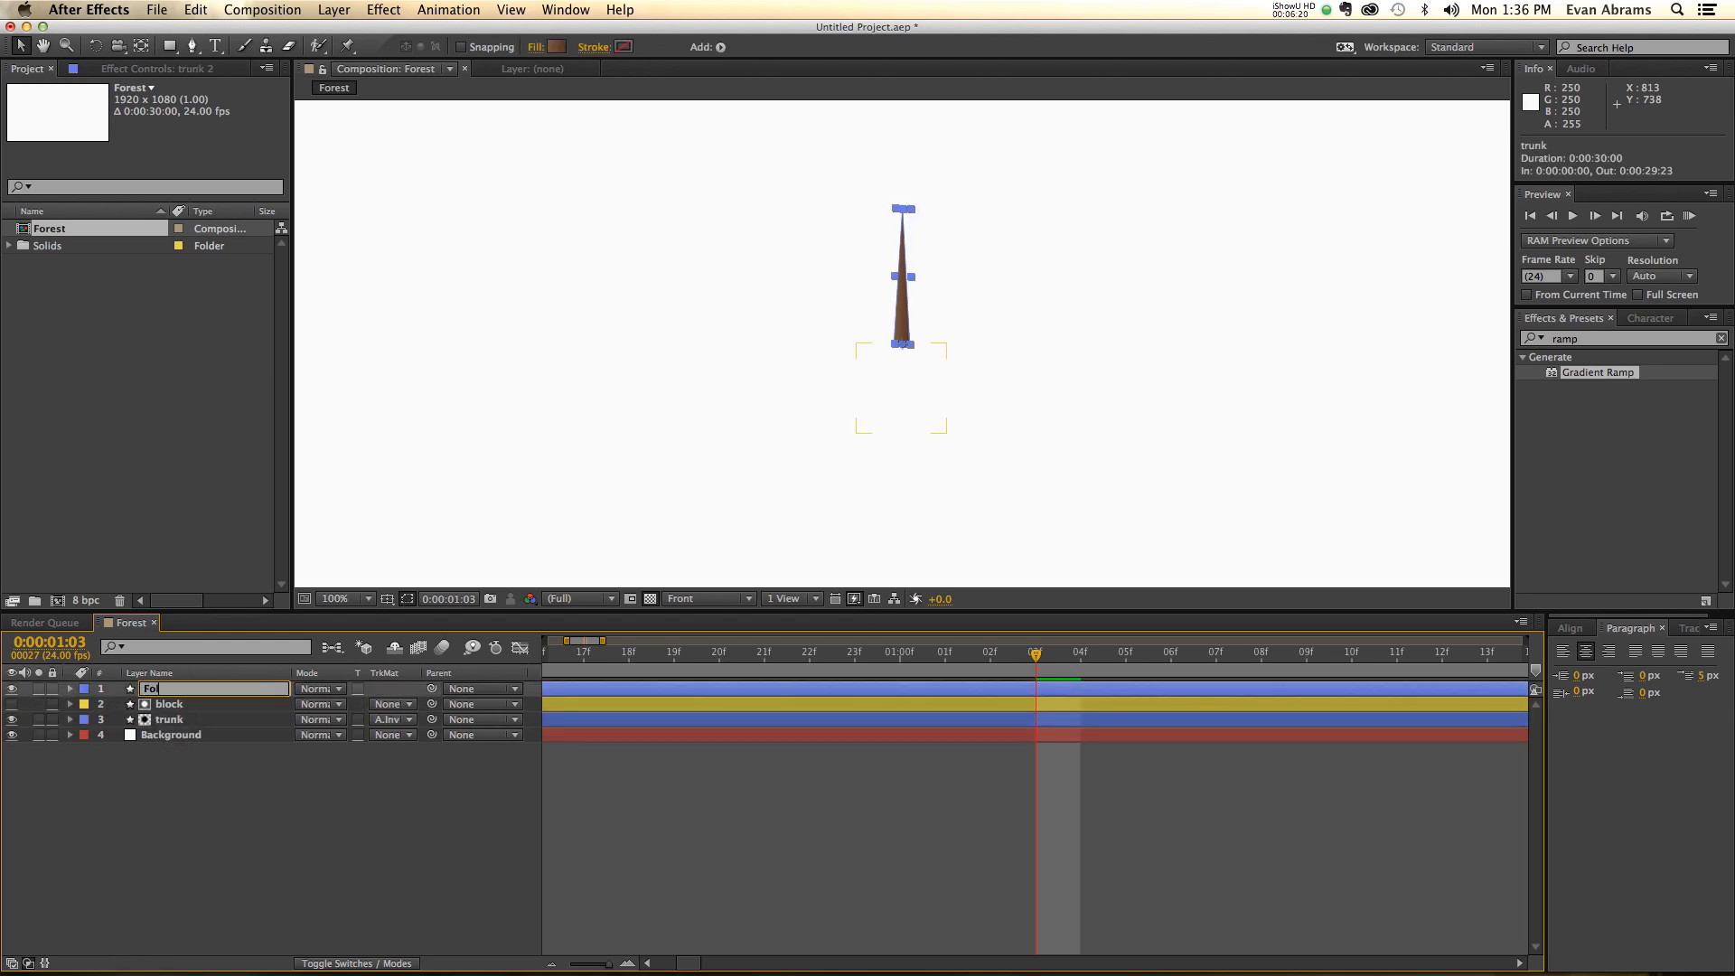
key(Return)
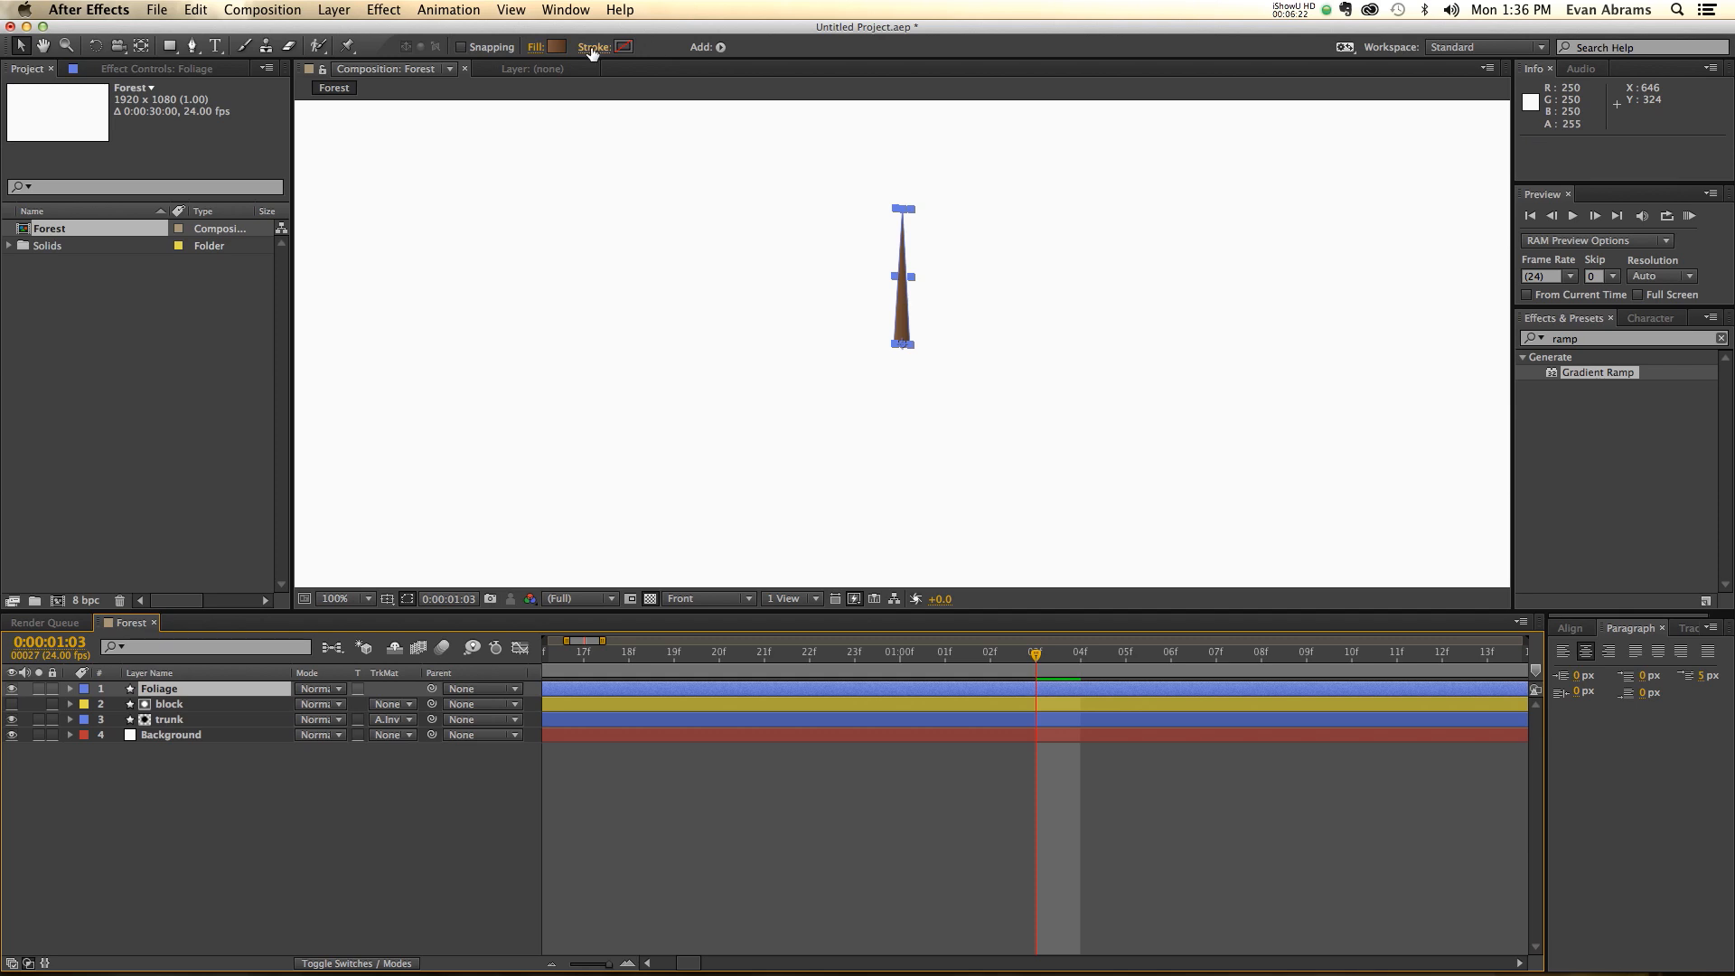
- Recolour the Foliage layer's gradient fill green by setting the hue of both colour stops to 100
click(558, 47)
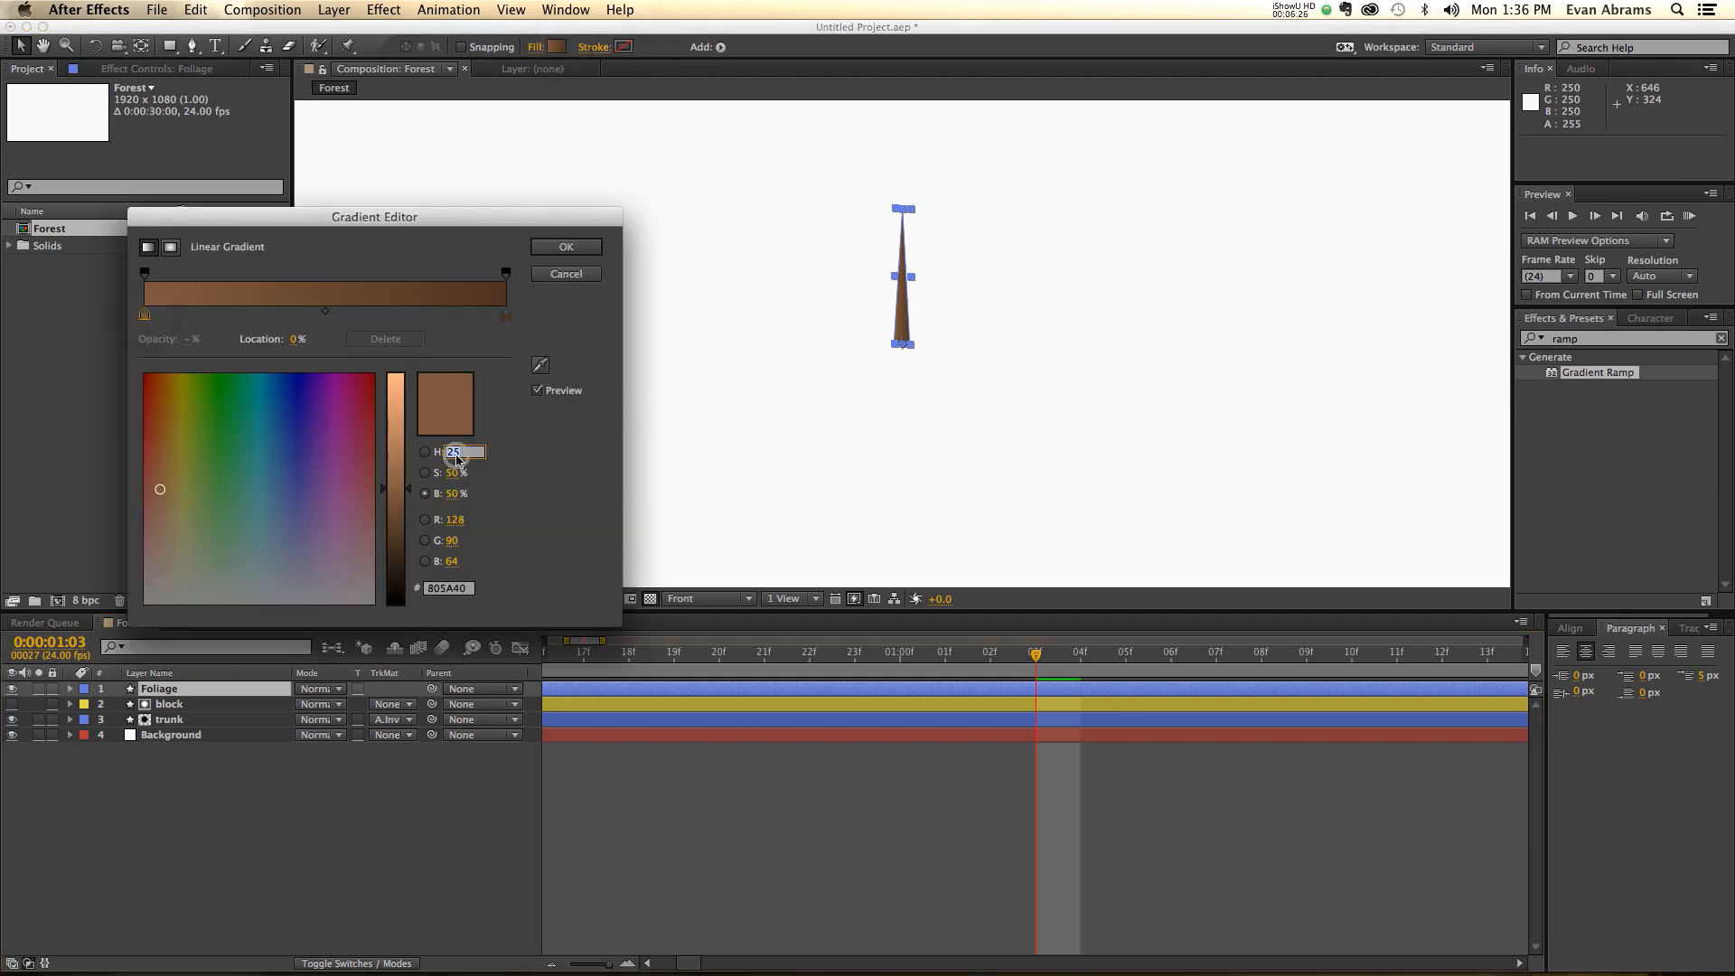
text(100)
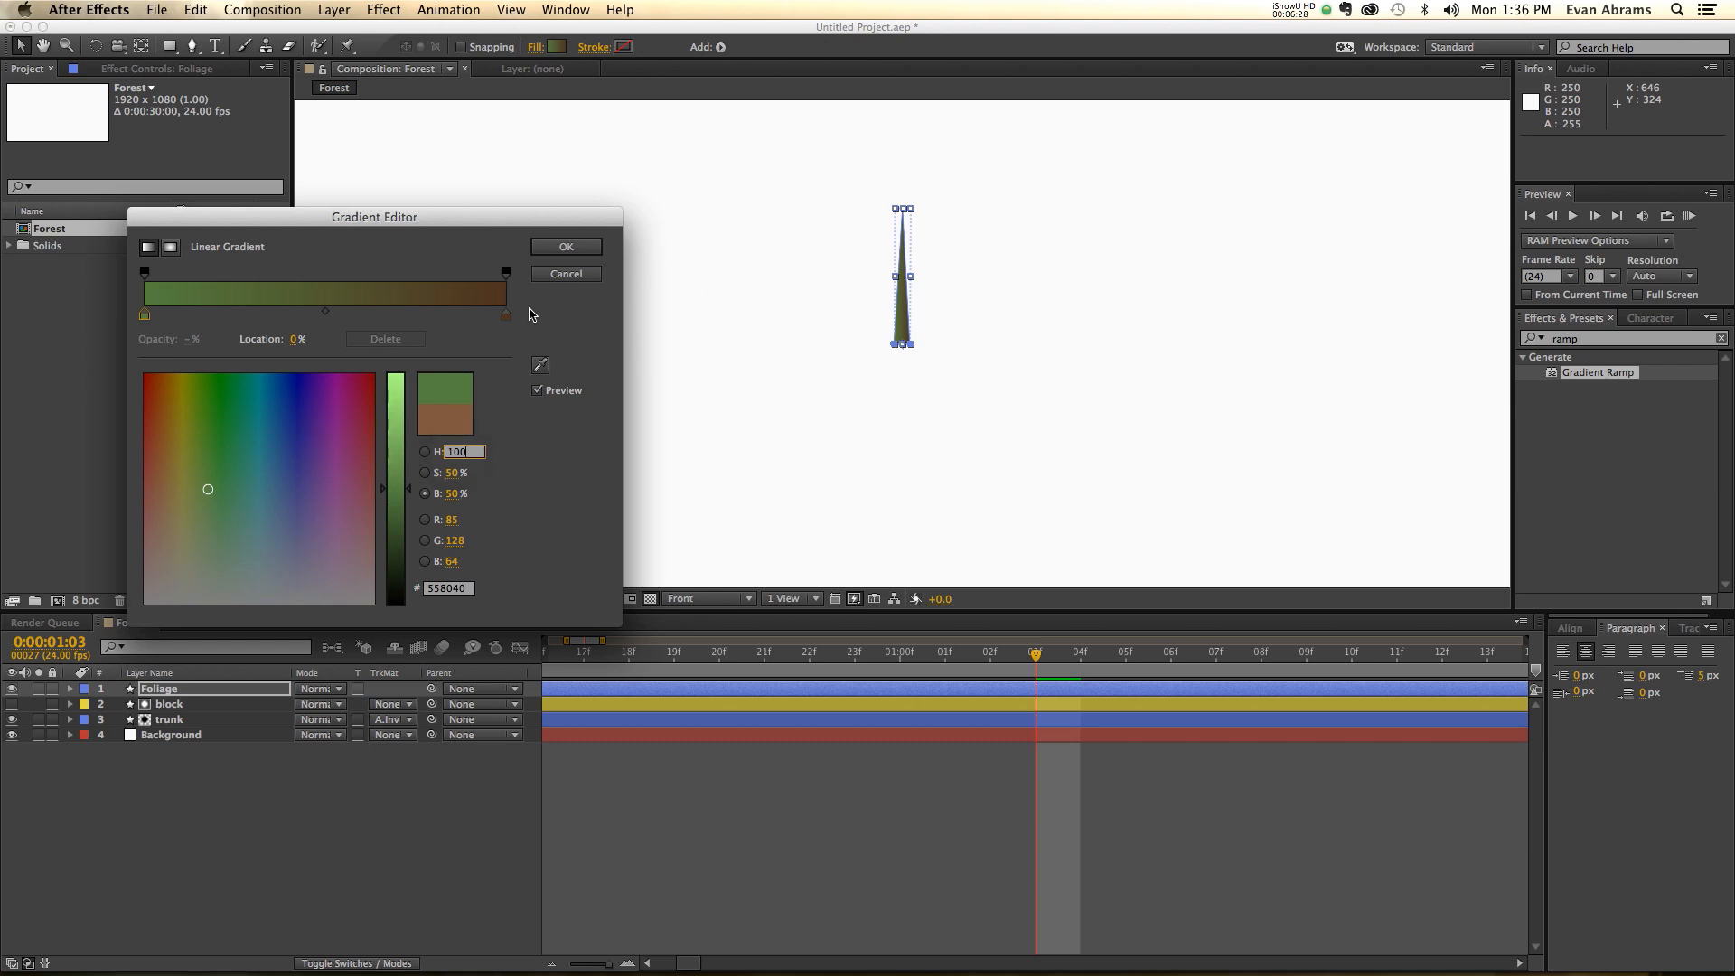
click(506, 315)
click(451, 454)
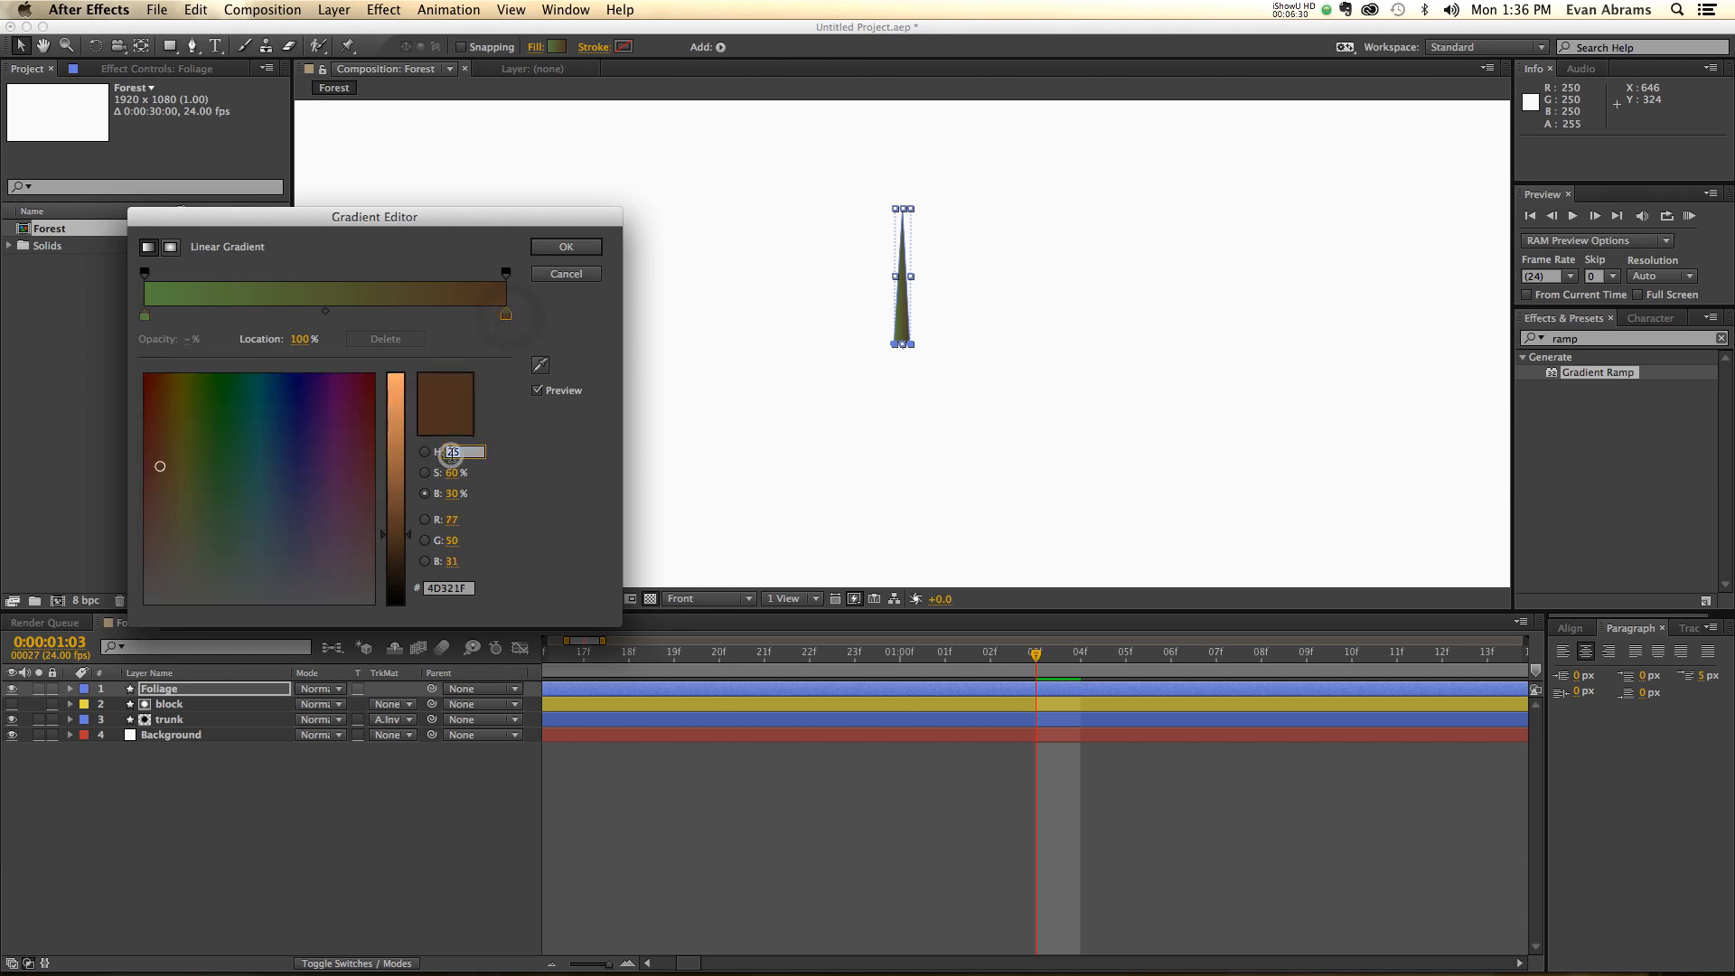
text(100)
key(Return)
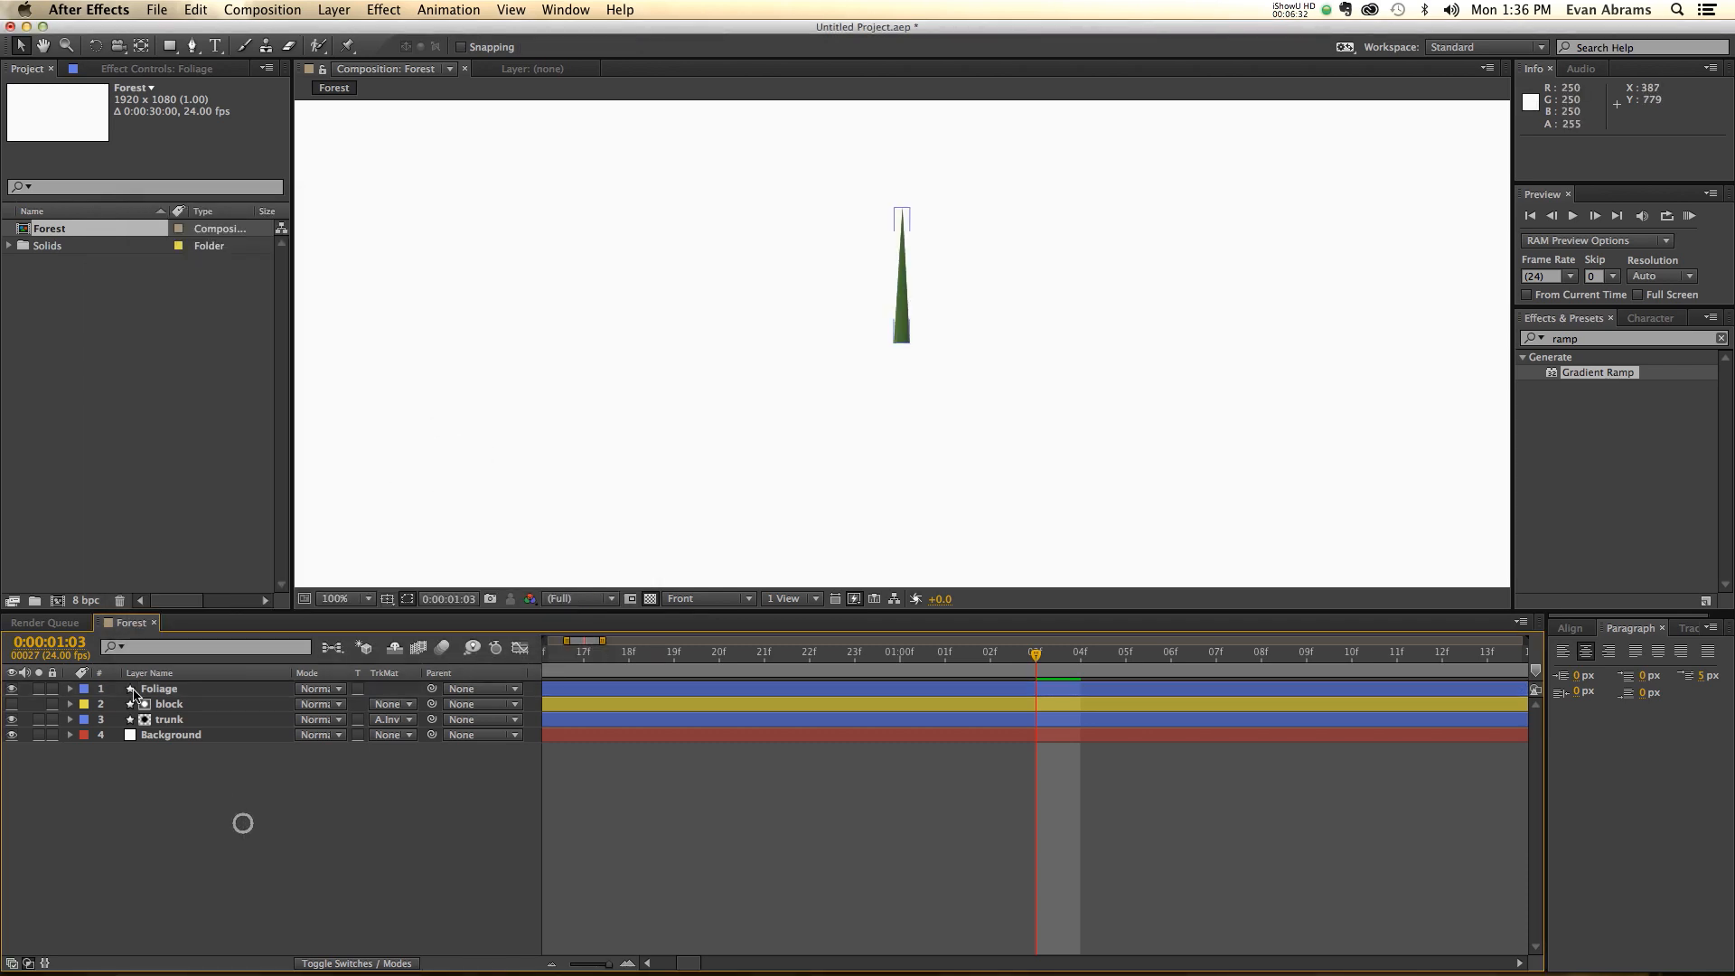
- Remove the Rotation keyframes from the Foliage layer's transform with the time at the first frame
click(69, 688)
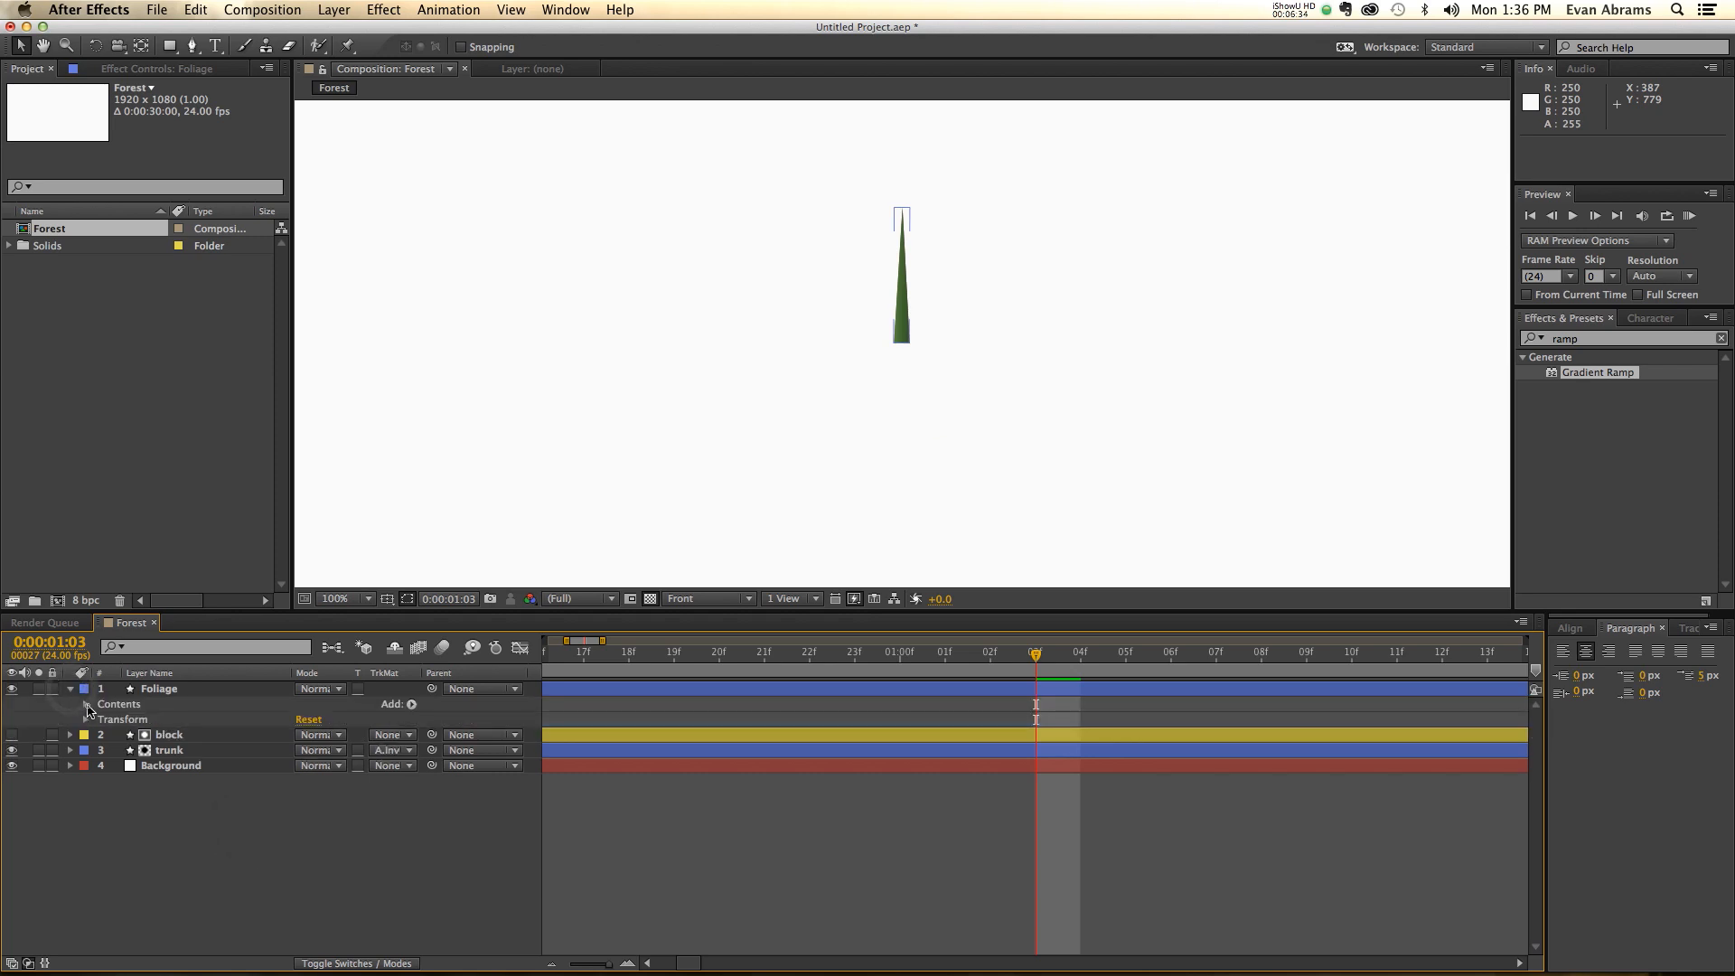
click(87, 705)
click(101, 720)
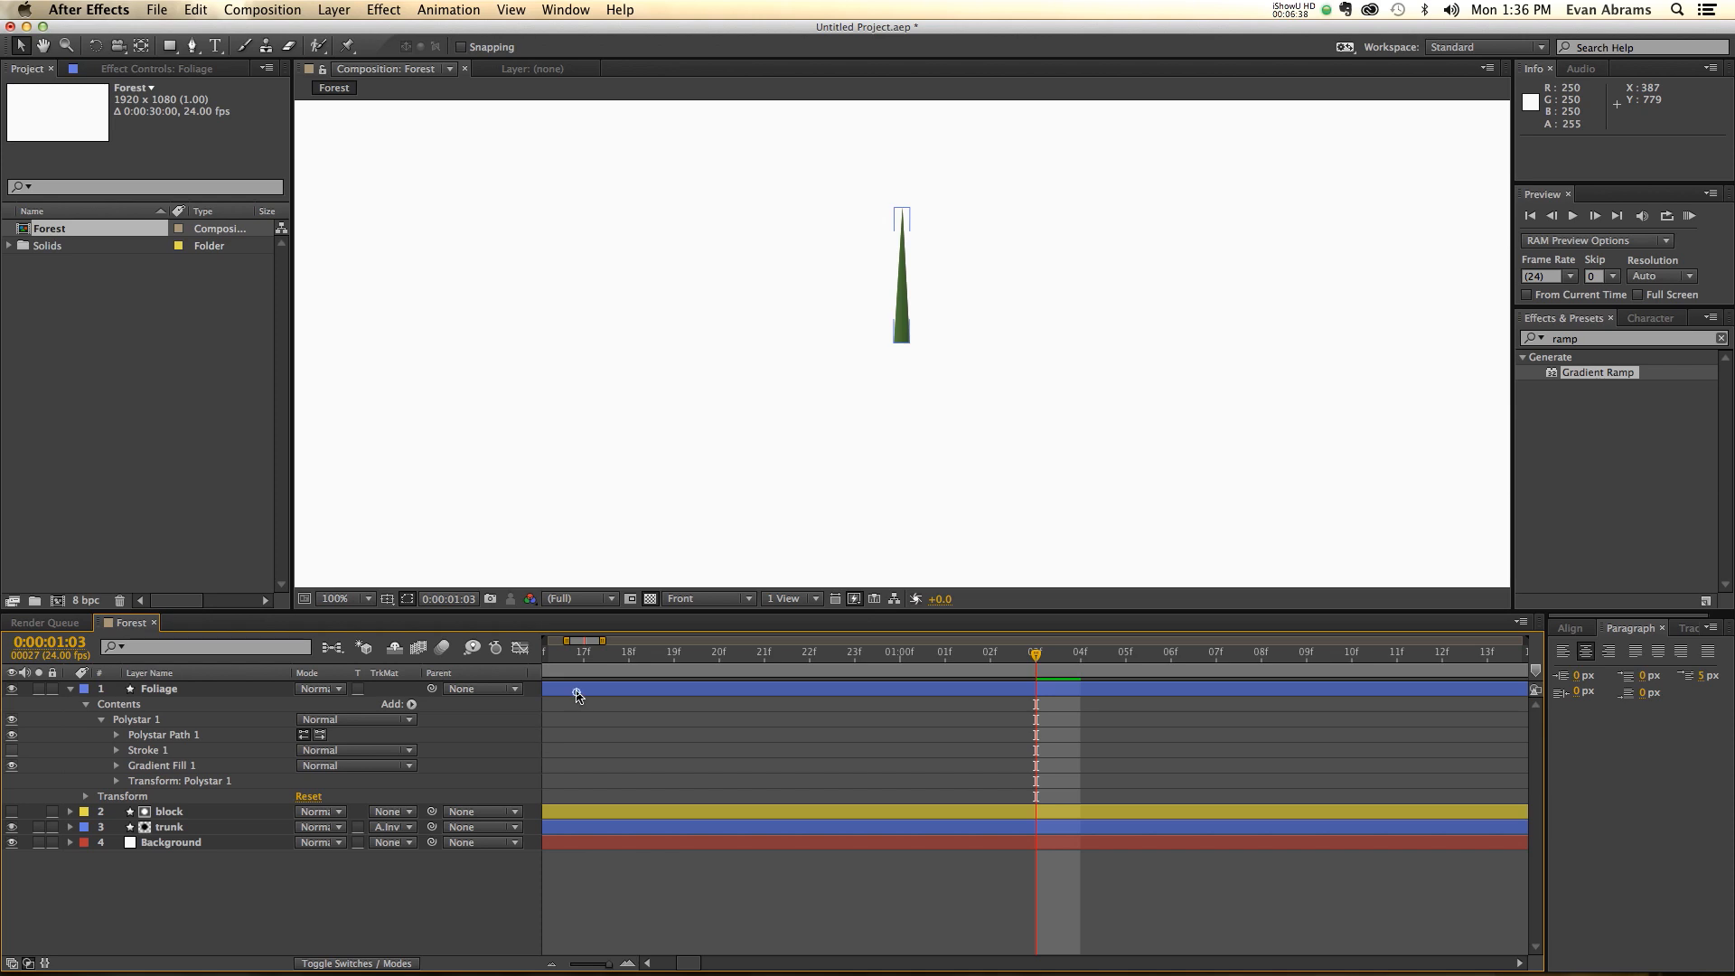
click(577, 694)
click(86, 796)
click(117, 858)
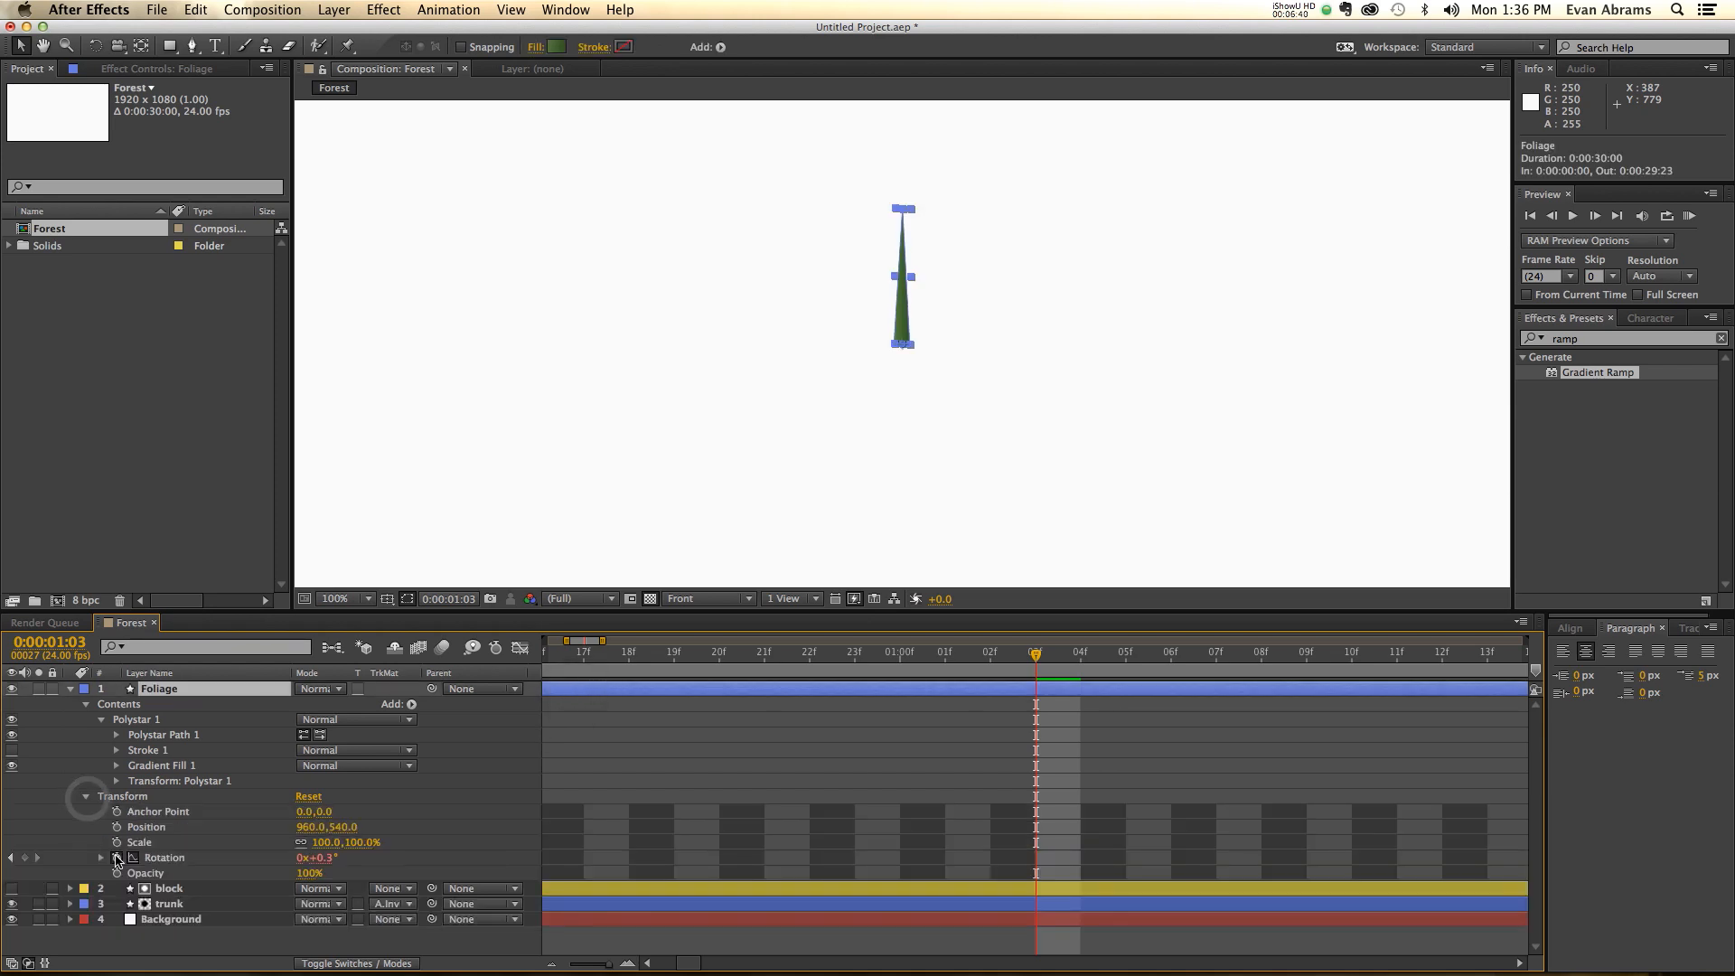
drag(696, 652, 206, 698)
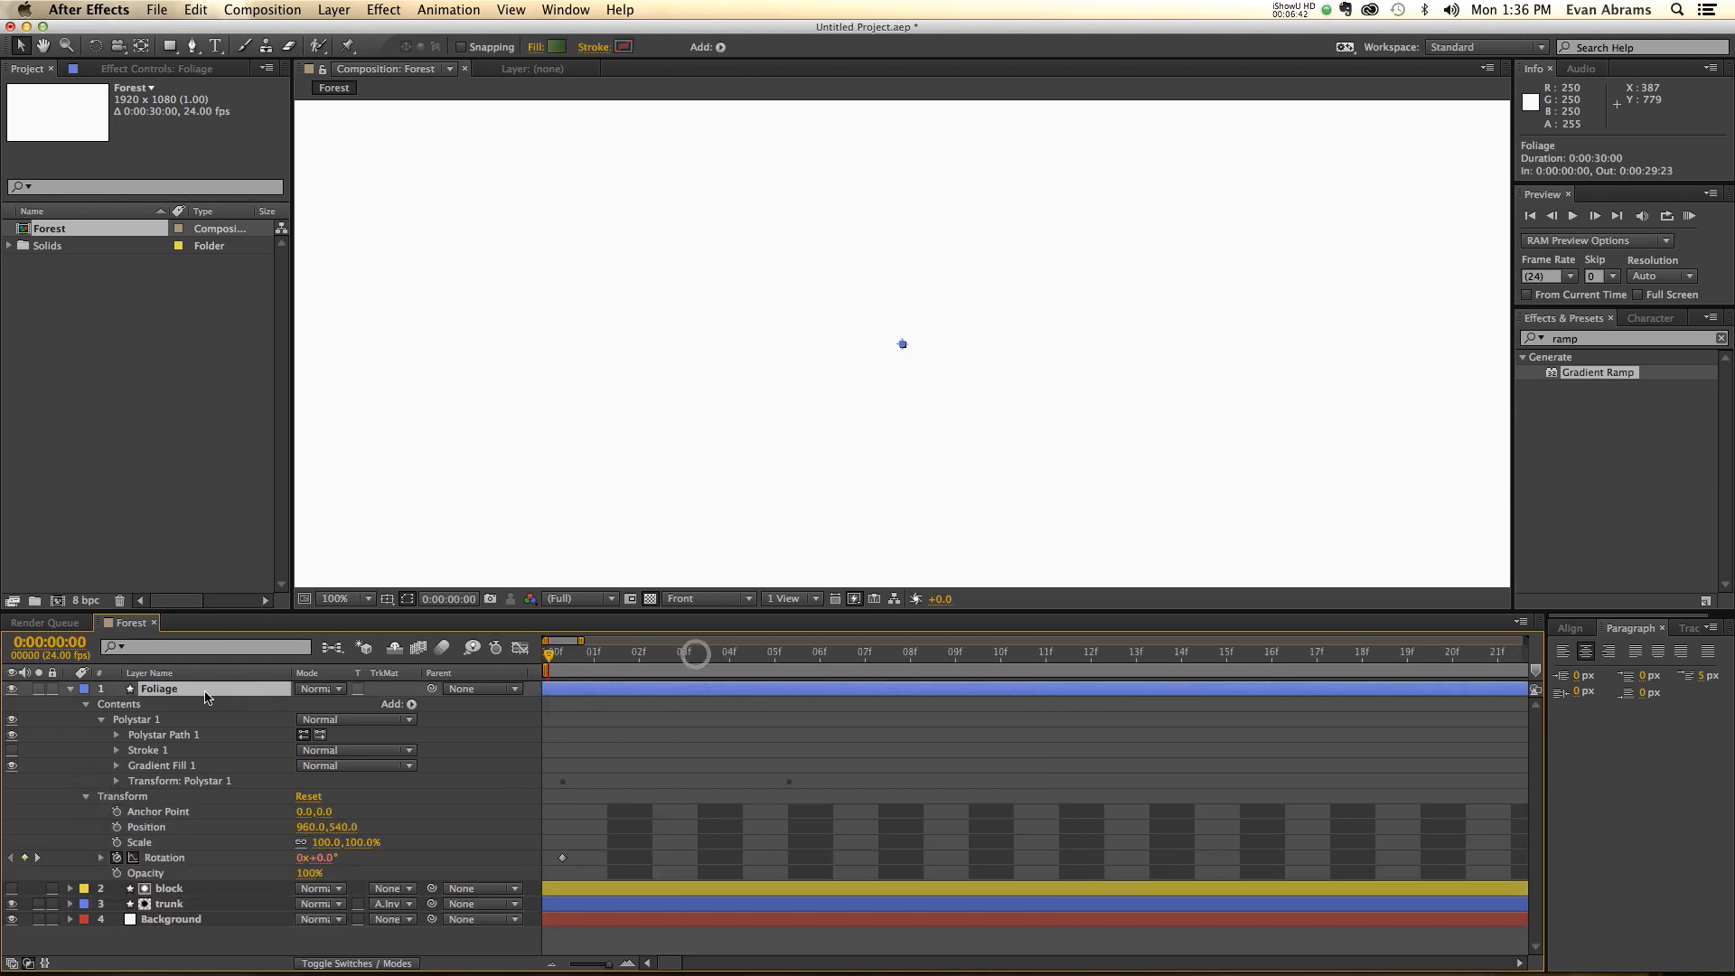
click(117, 858)
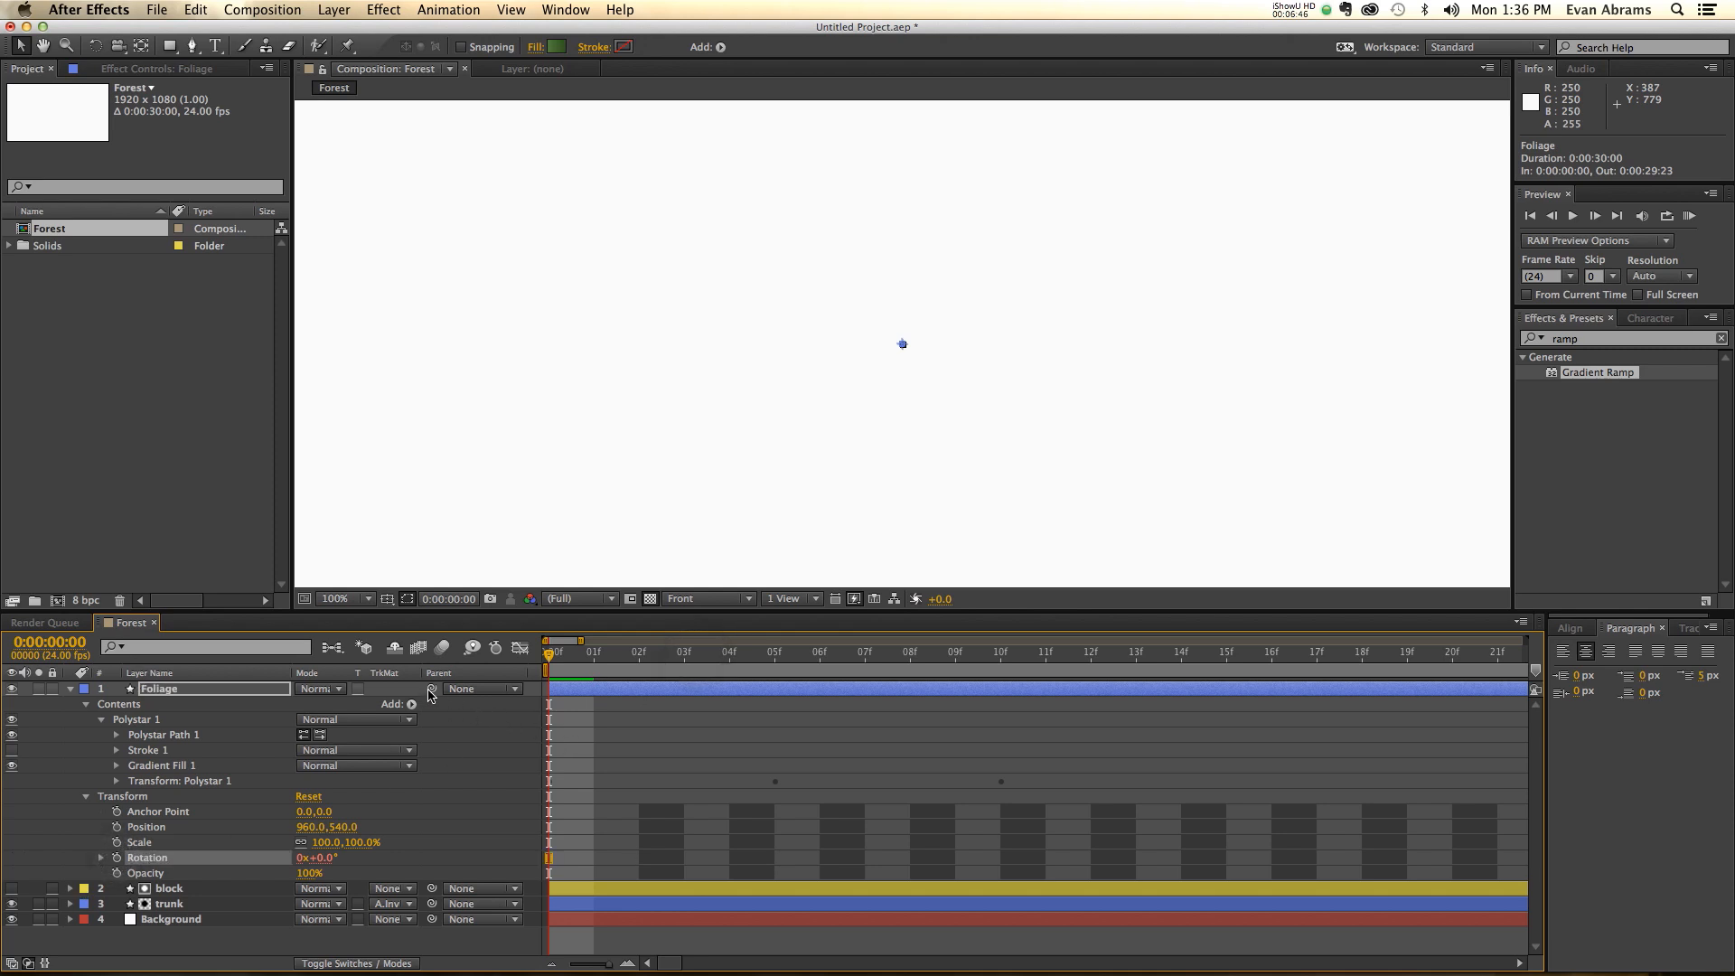
- Parent the Foliage layer to the trunk layer and play back the animation
drag(430, 691, 163, 906)
key(space)
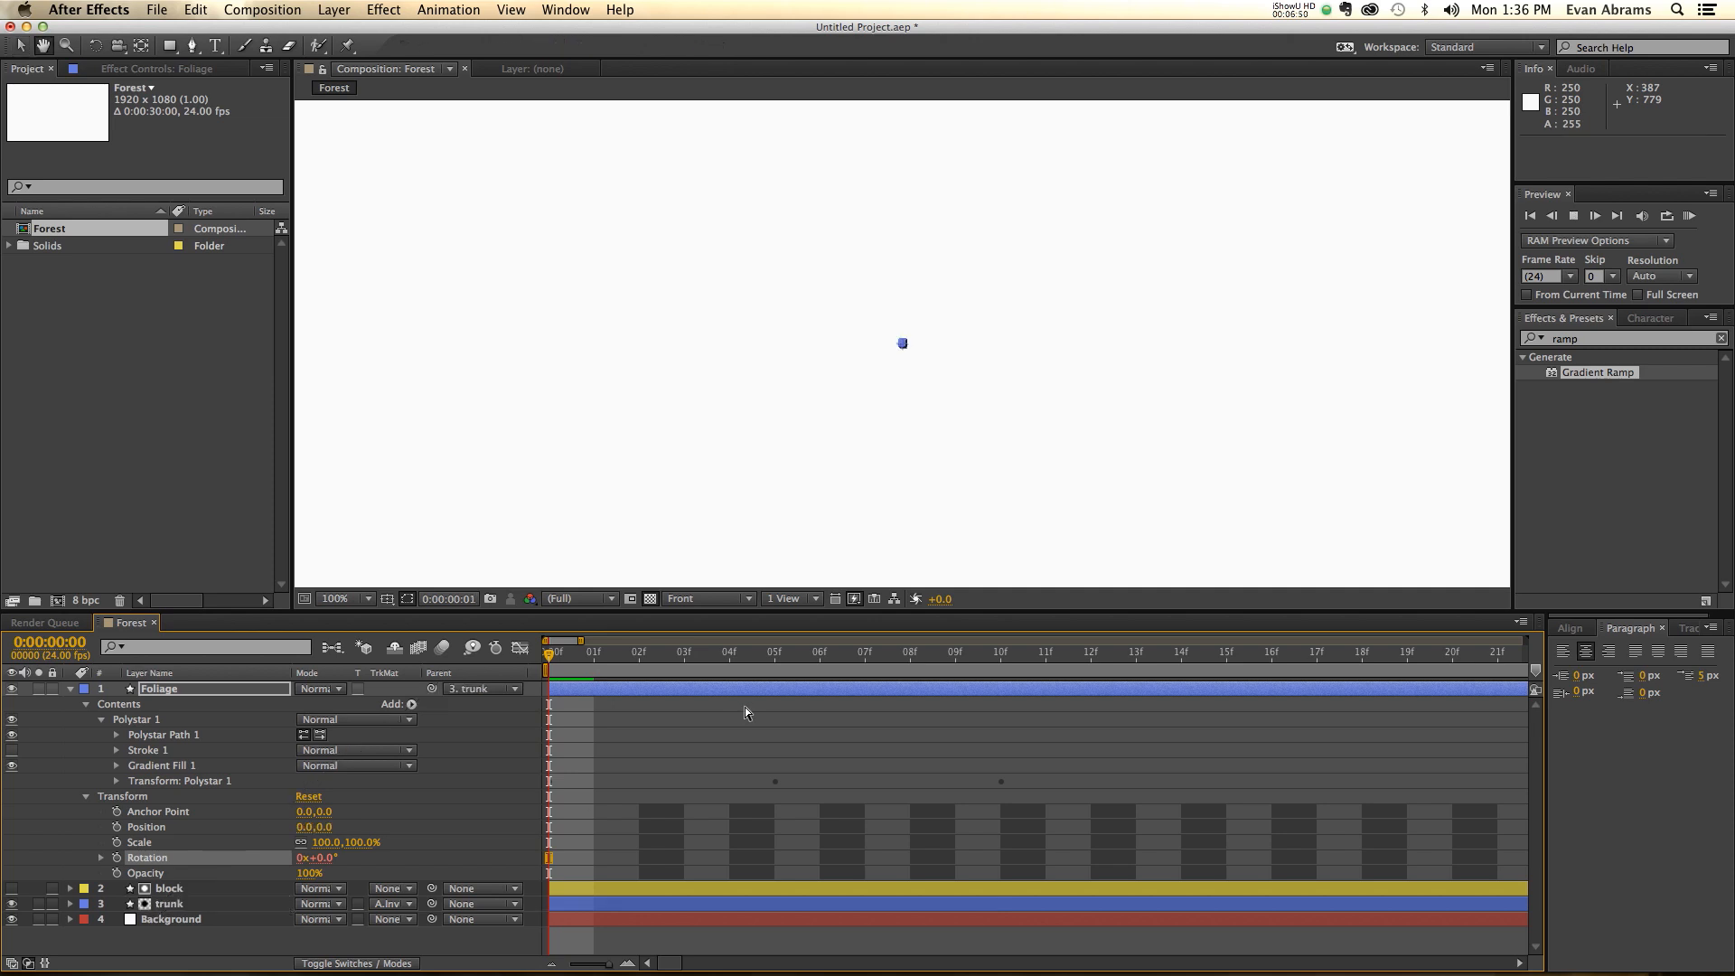
key(space)
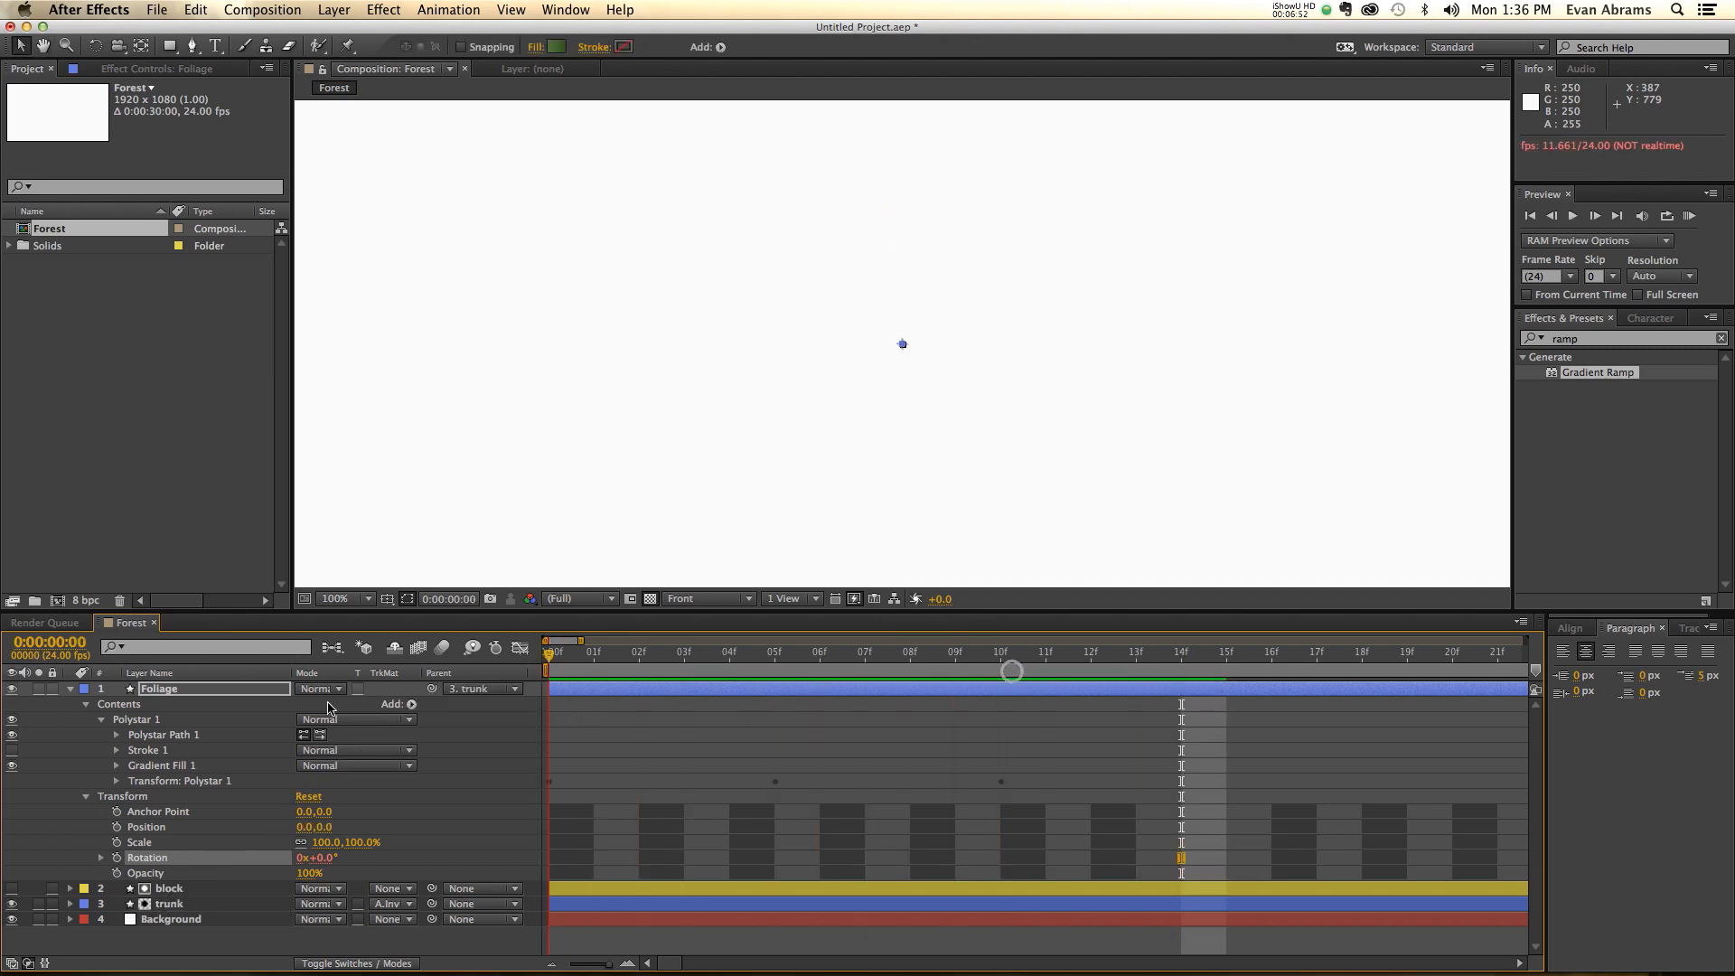
- Set the Anchor Point and Position of the Foliage layer's Polystar 1 transform to 0, -150
click(154, 782)
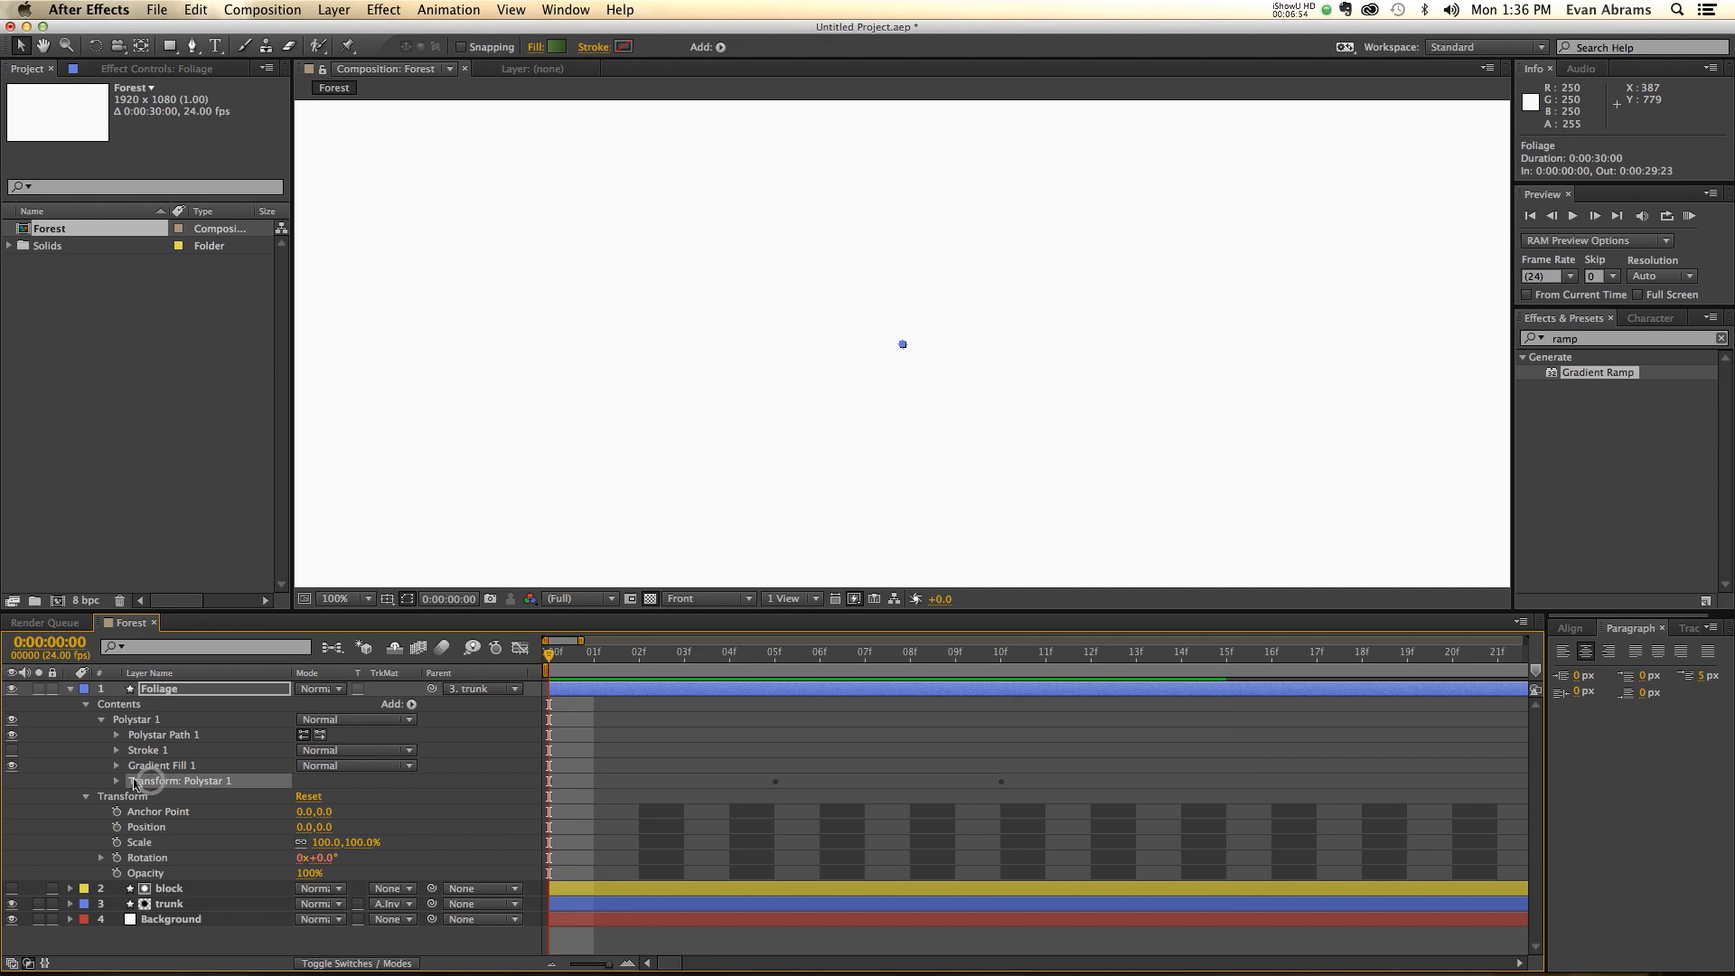
click(116, 780)
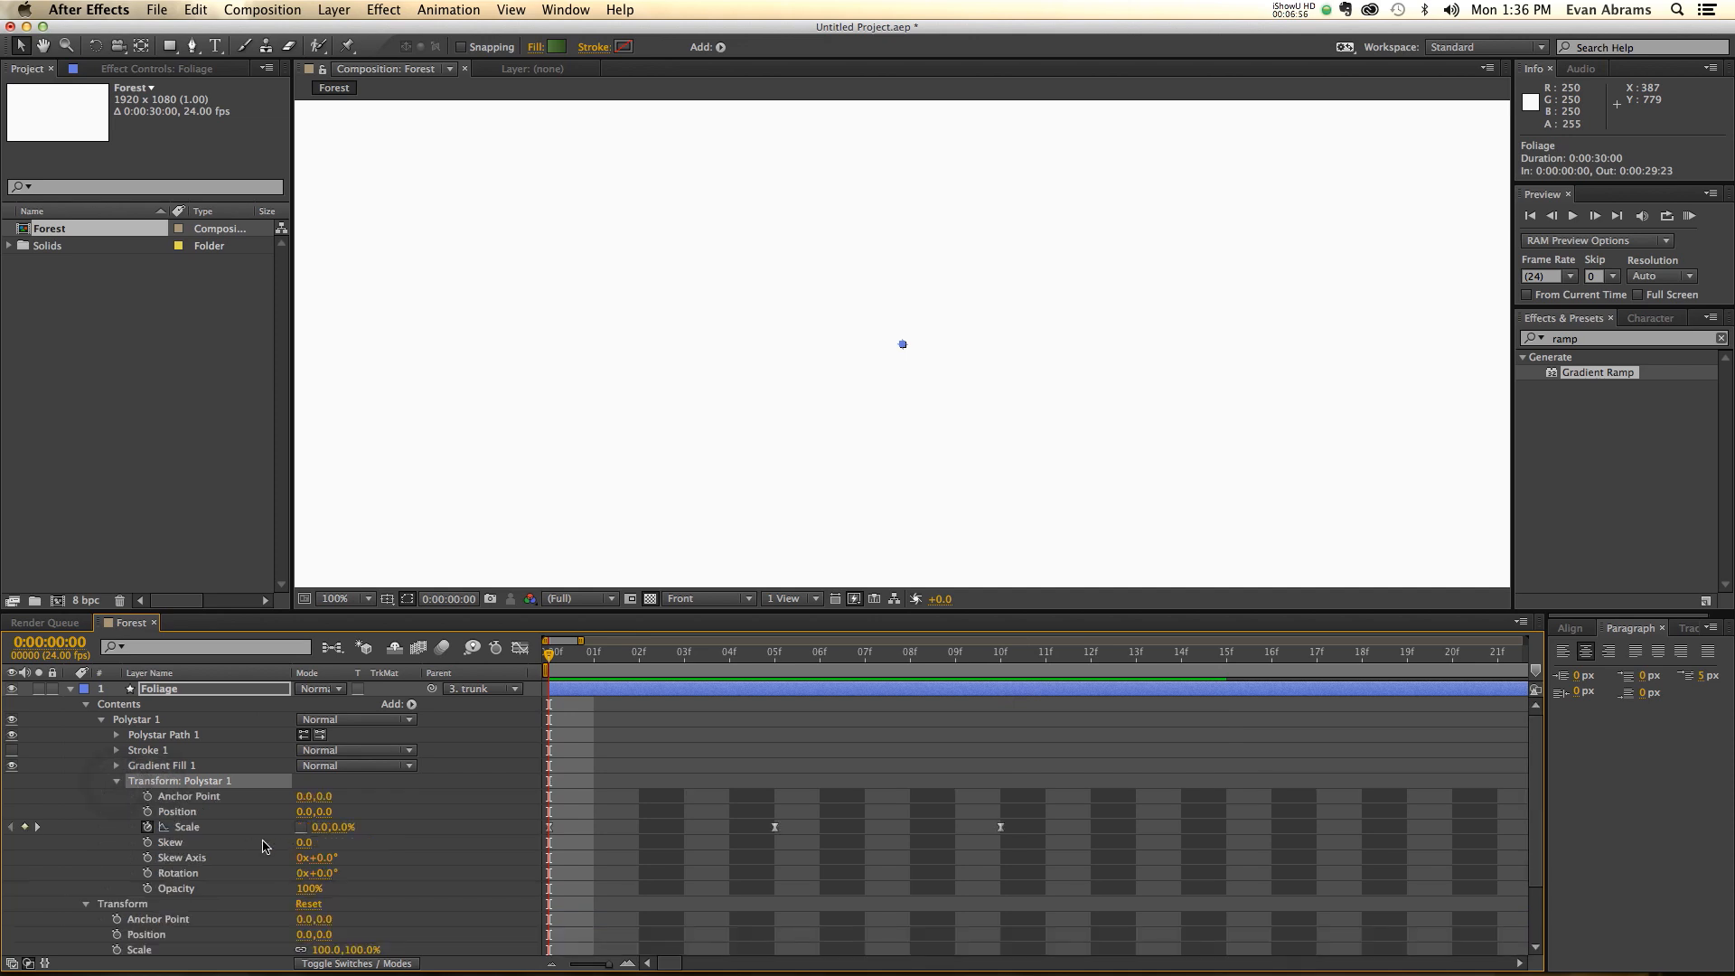
click(268, 828)
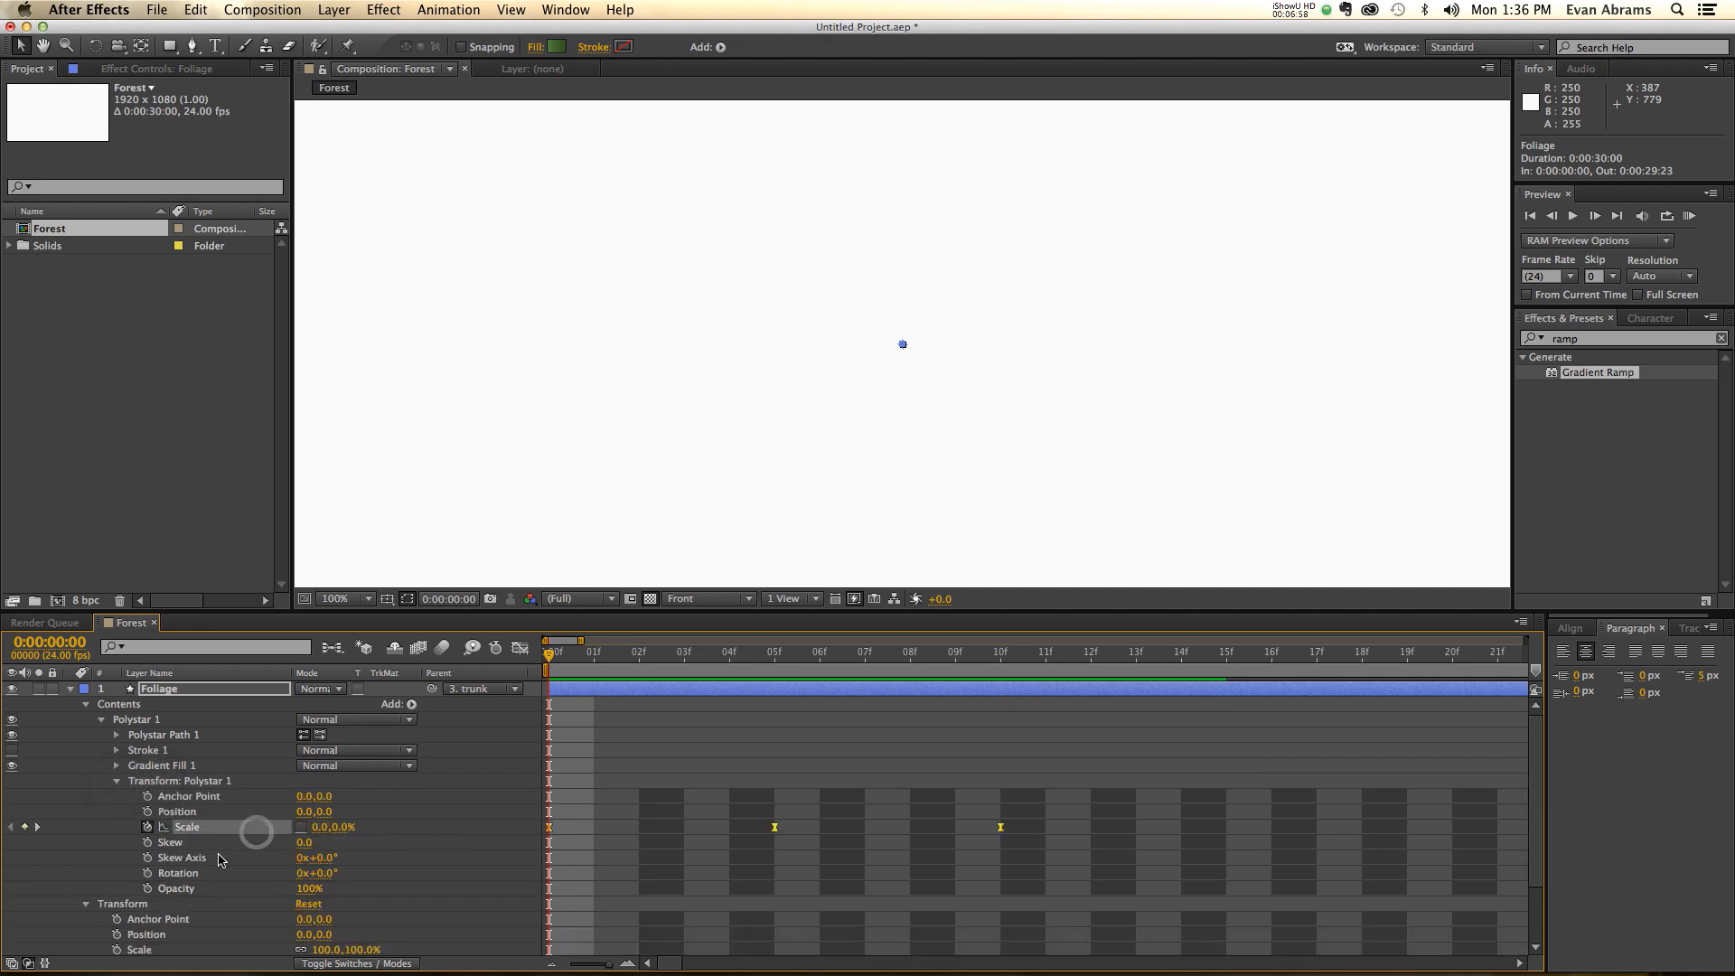
click(188, 796)
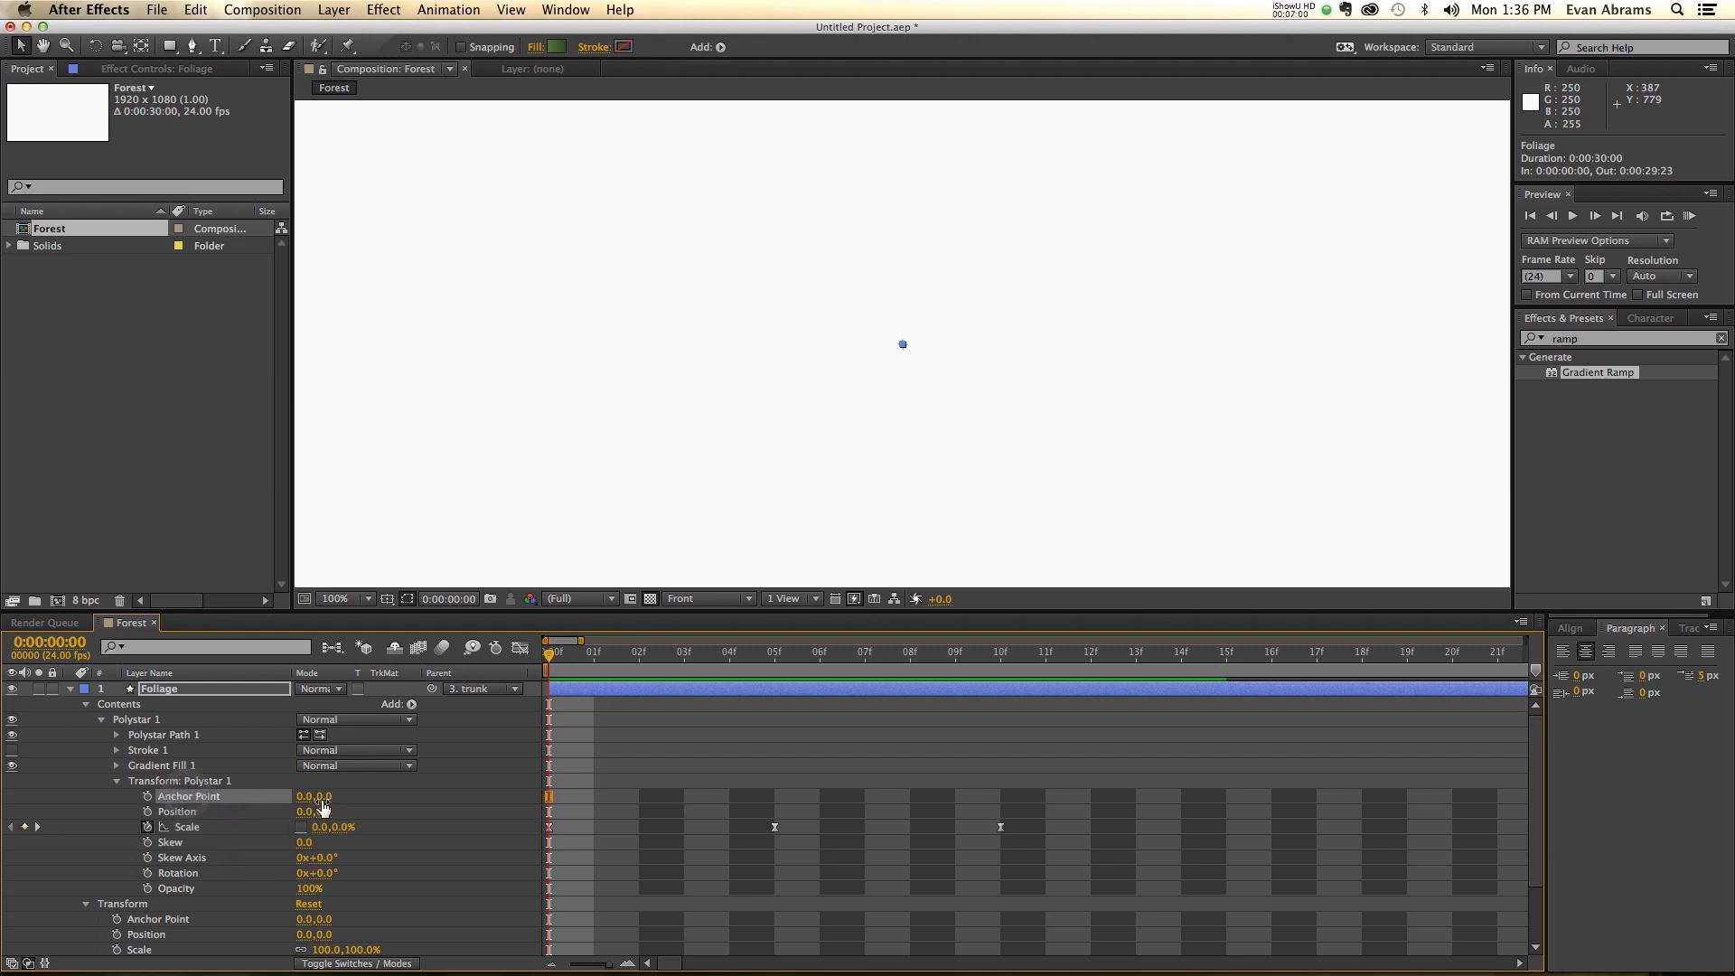
text(-150)
key(Tab)
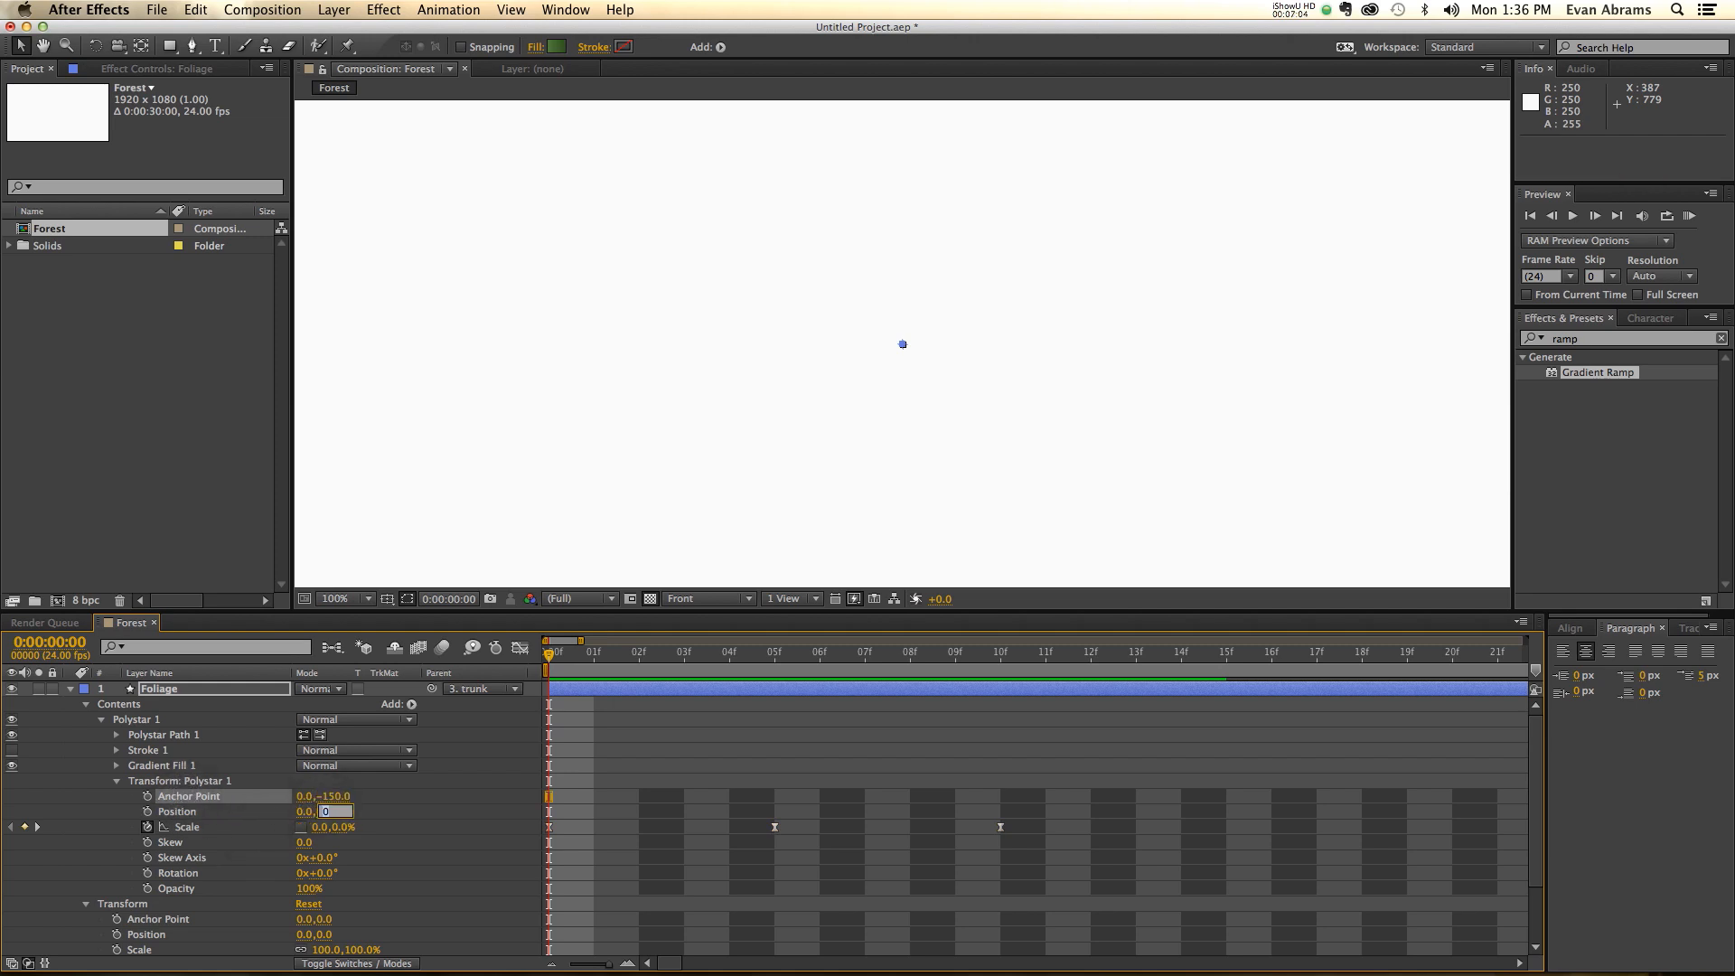
text(-150)
key(Return)
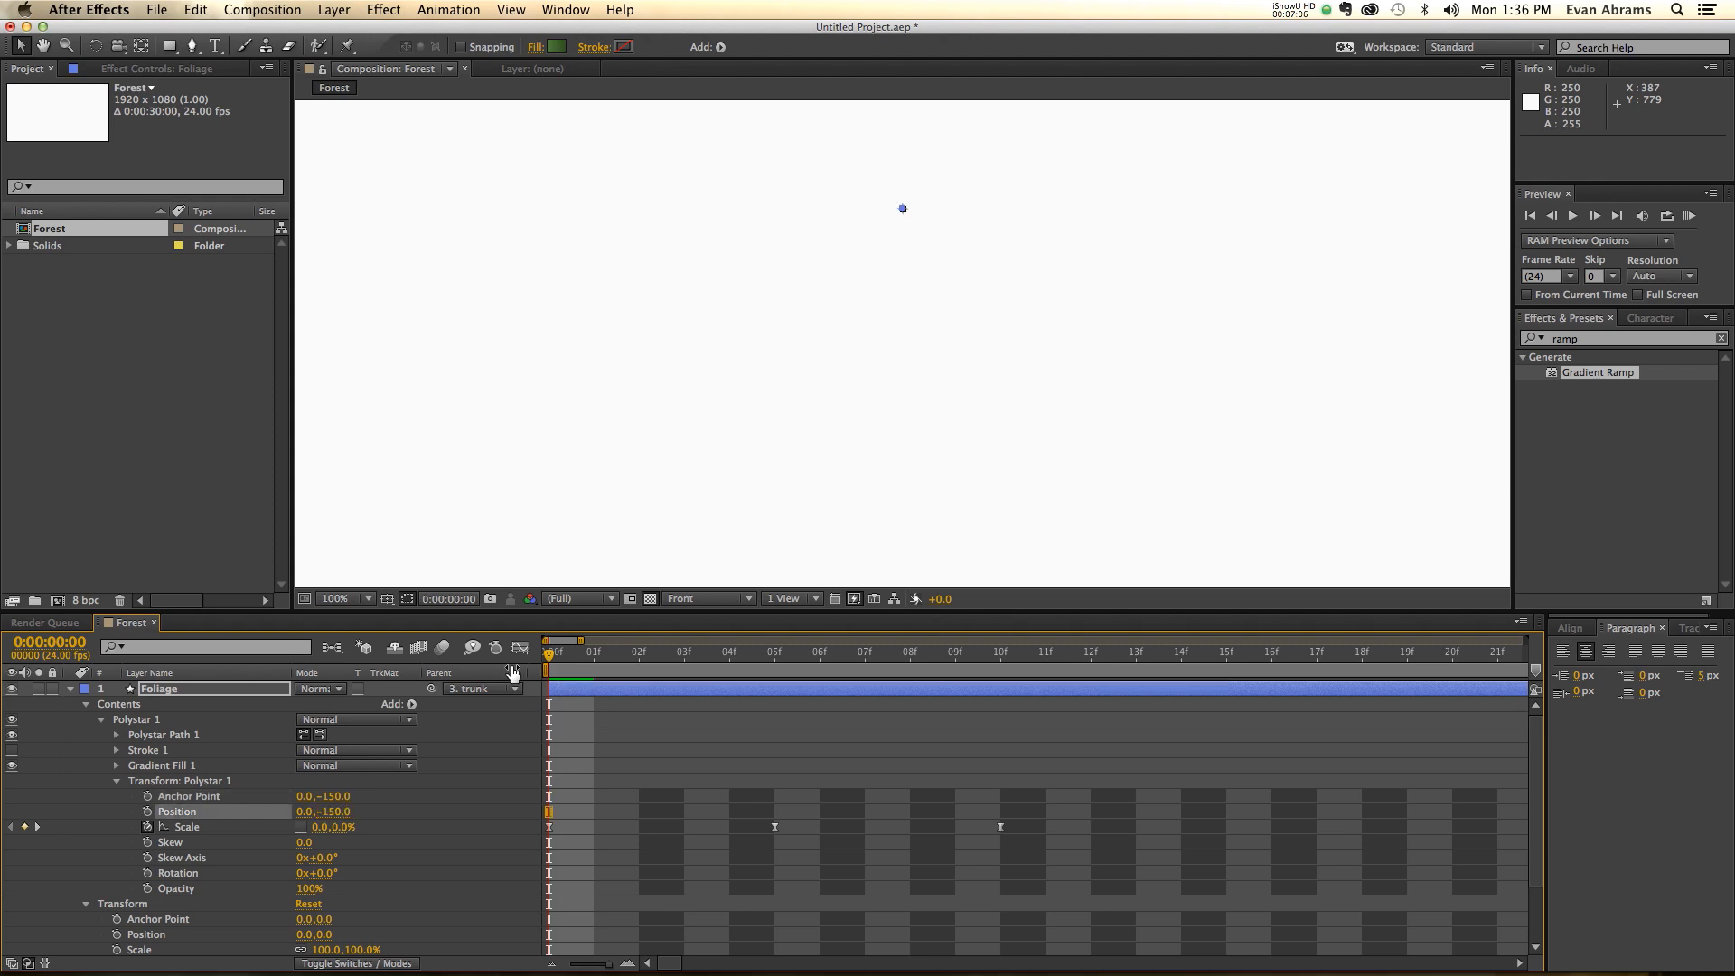
- Set the Foliage polystar's Scale keyframe at frame 5 to 10, 90%
drag(592, 666, 754, 741)
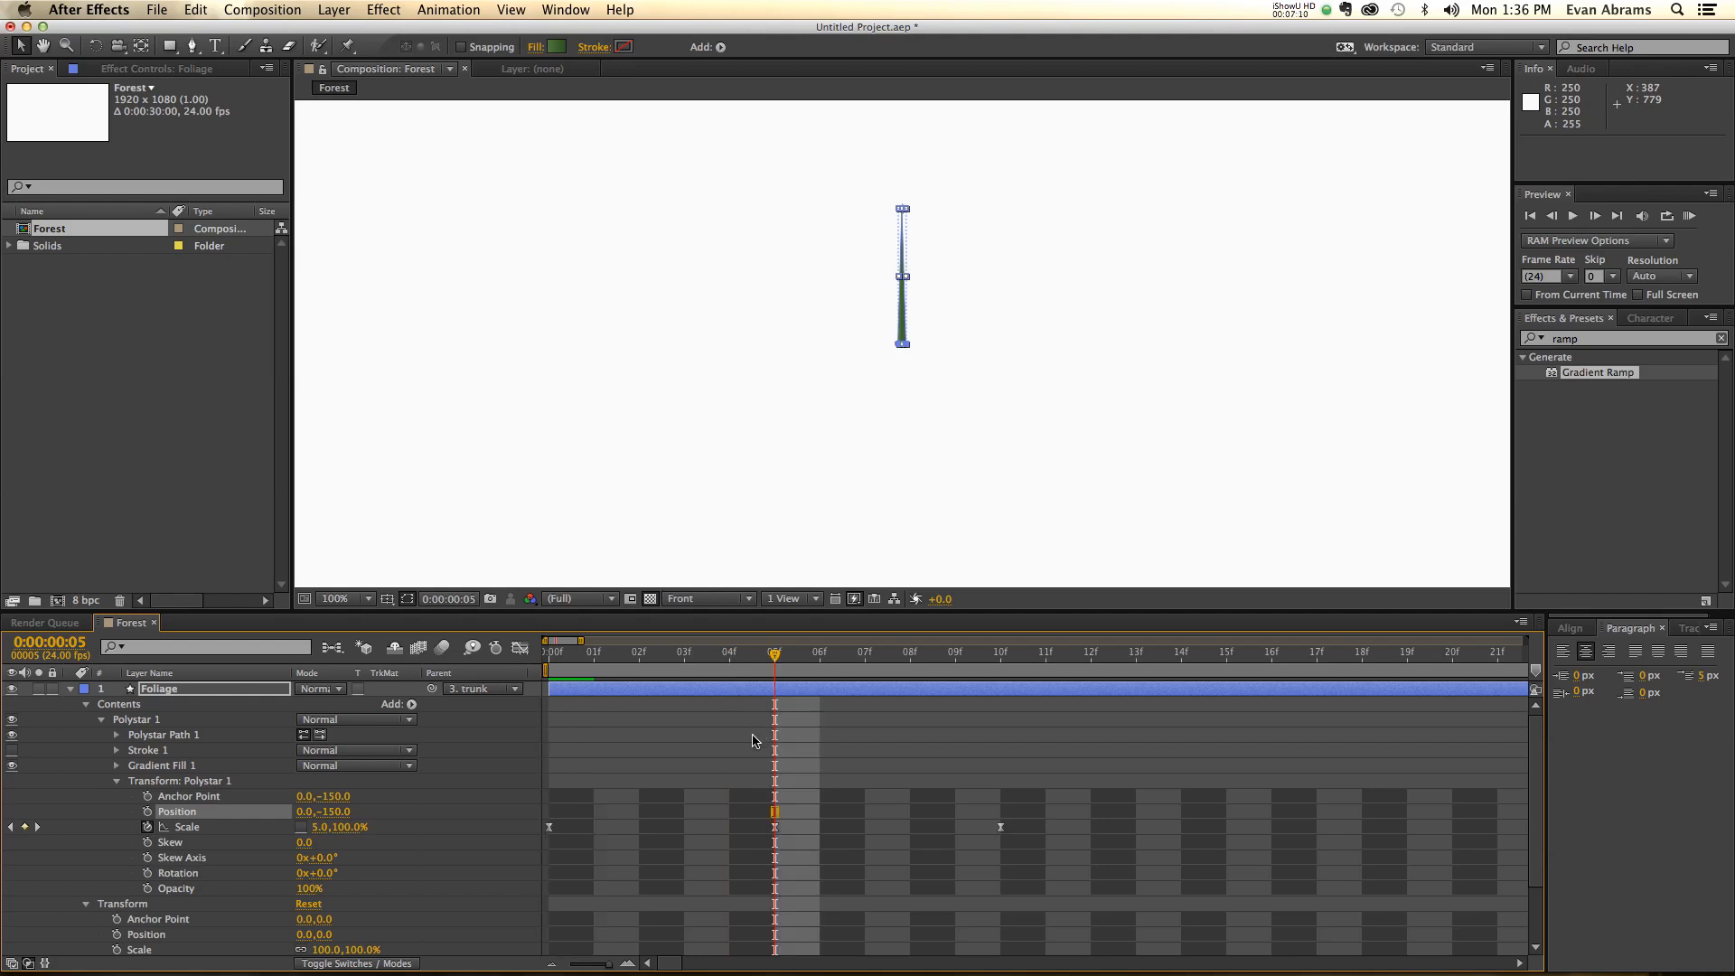
click(774, 827)
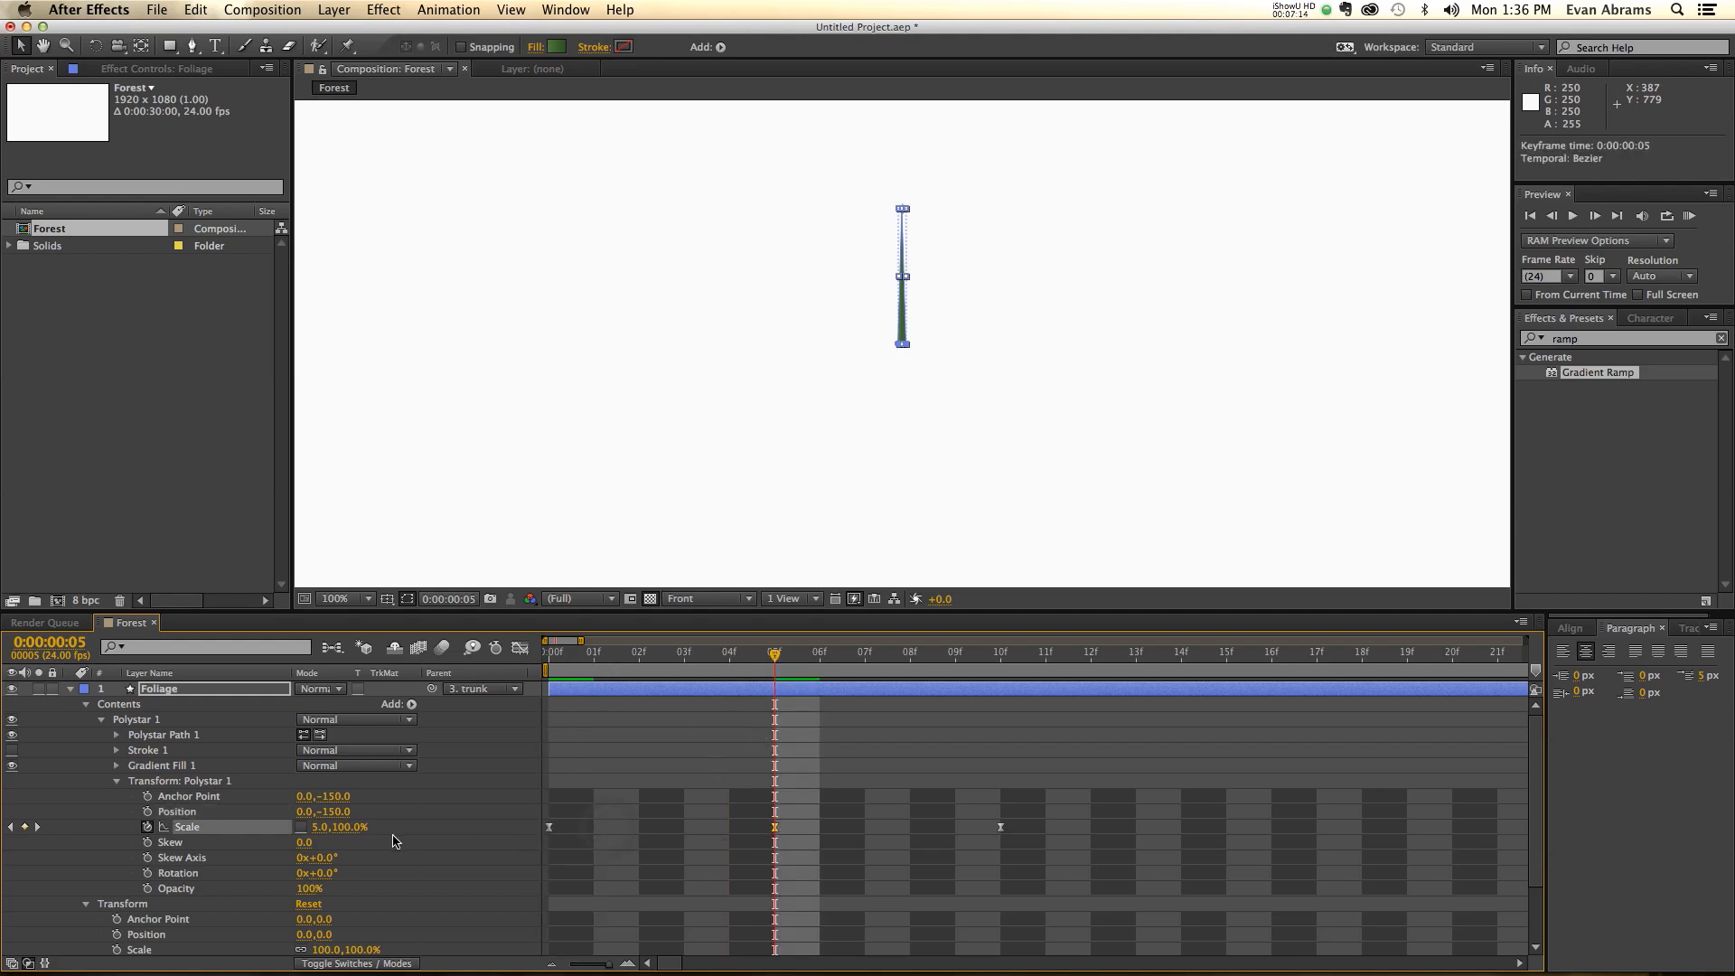
click(321, 827)
text(10)
key(Tab)
text(90)
key(Return)
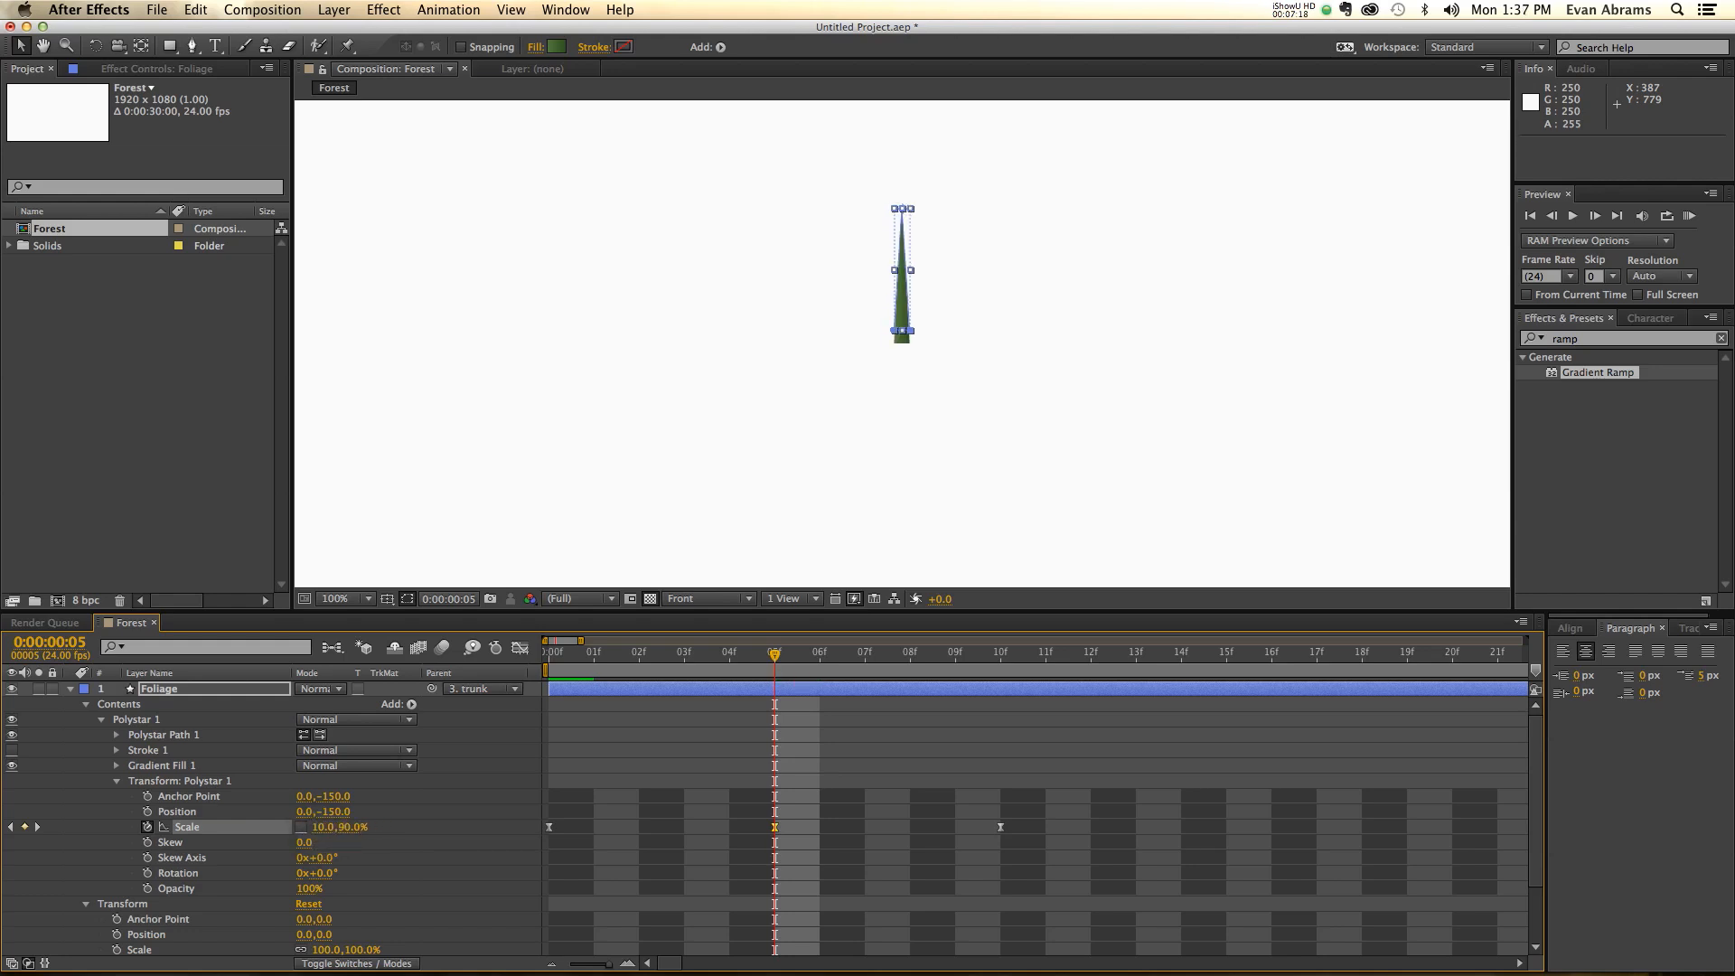
- Set the Foliage polystar's Scale keyframe at frame 10 to 30, 90%
click(1010, 677)
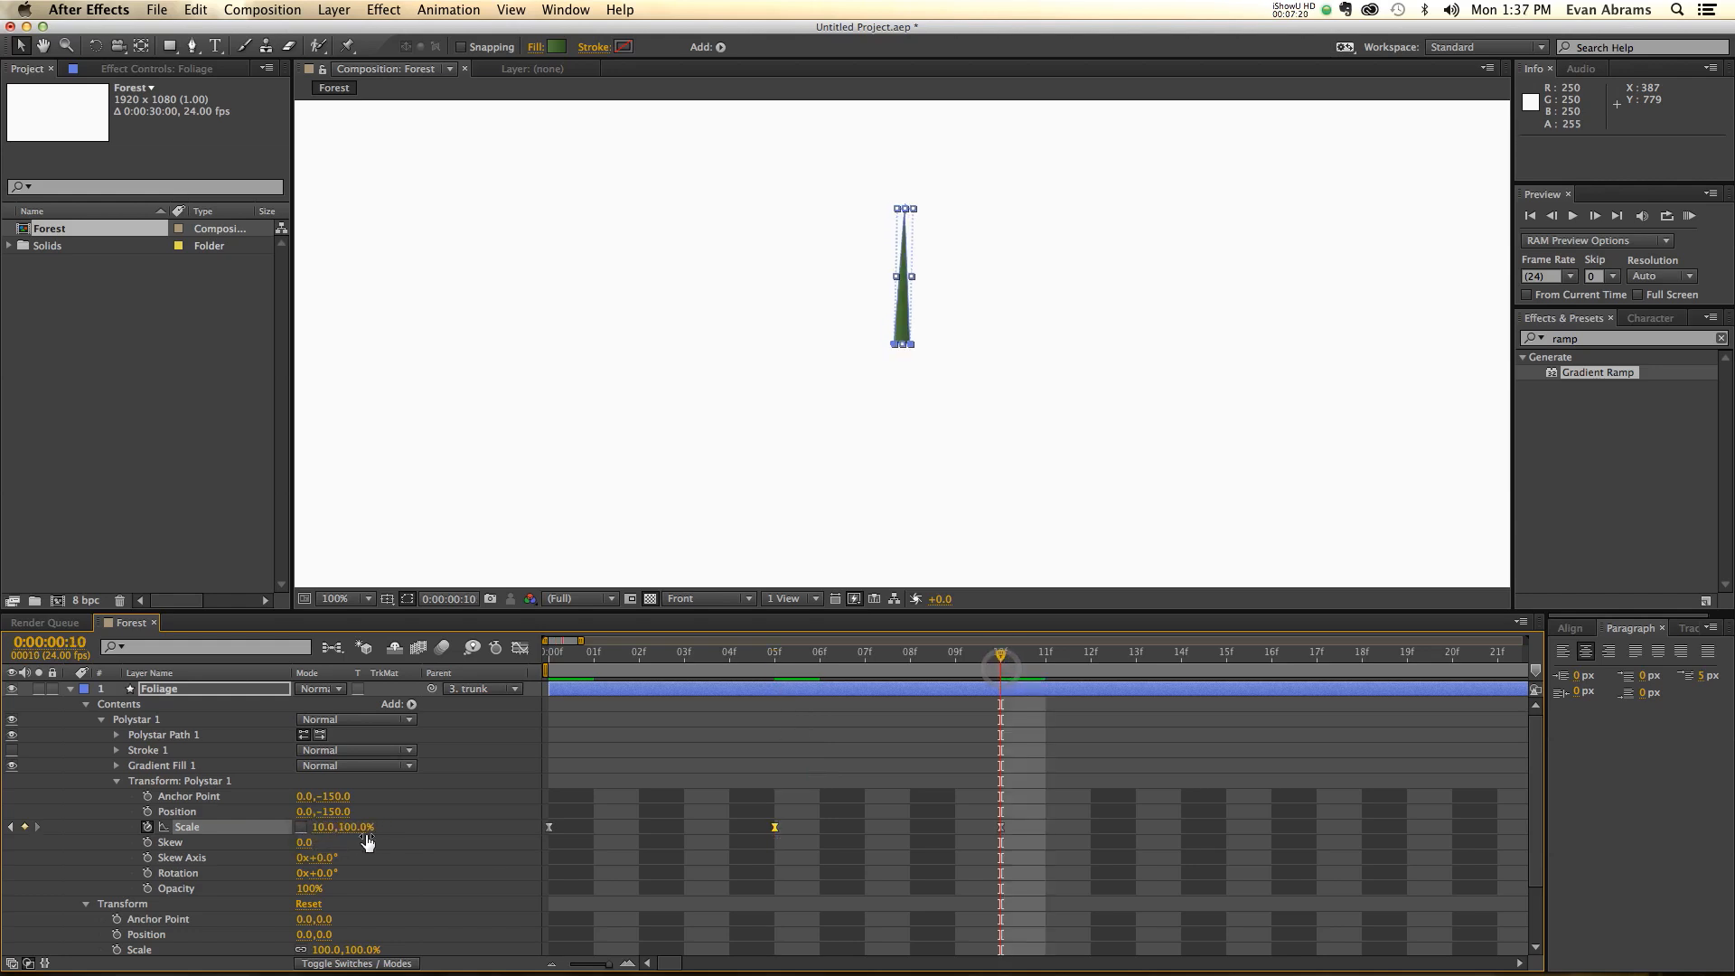
click(335, 832)
text(30)
key(Return)
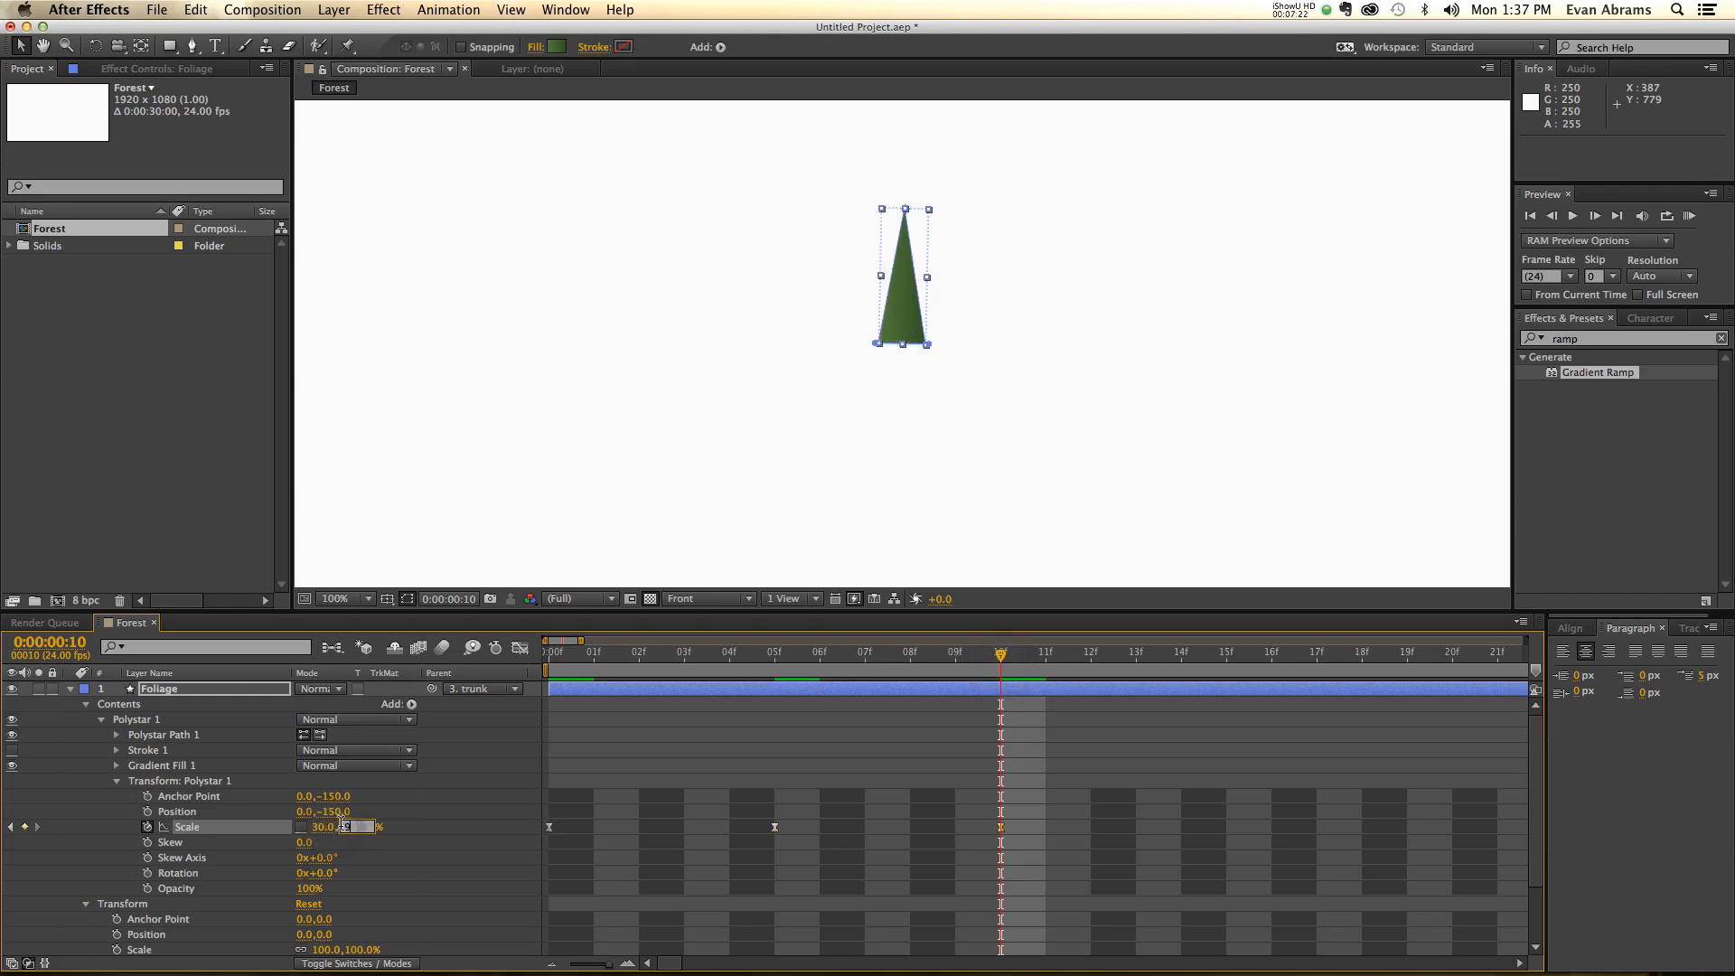
- Shift the Foliage layer in time to start at frame 2 and preview the growth
drag(906, 663, 317, 706)
click(571, 691)
drag(572, 691, 762, 659)
key(space)
key(space)
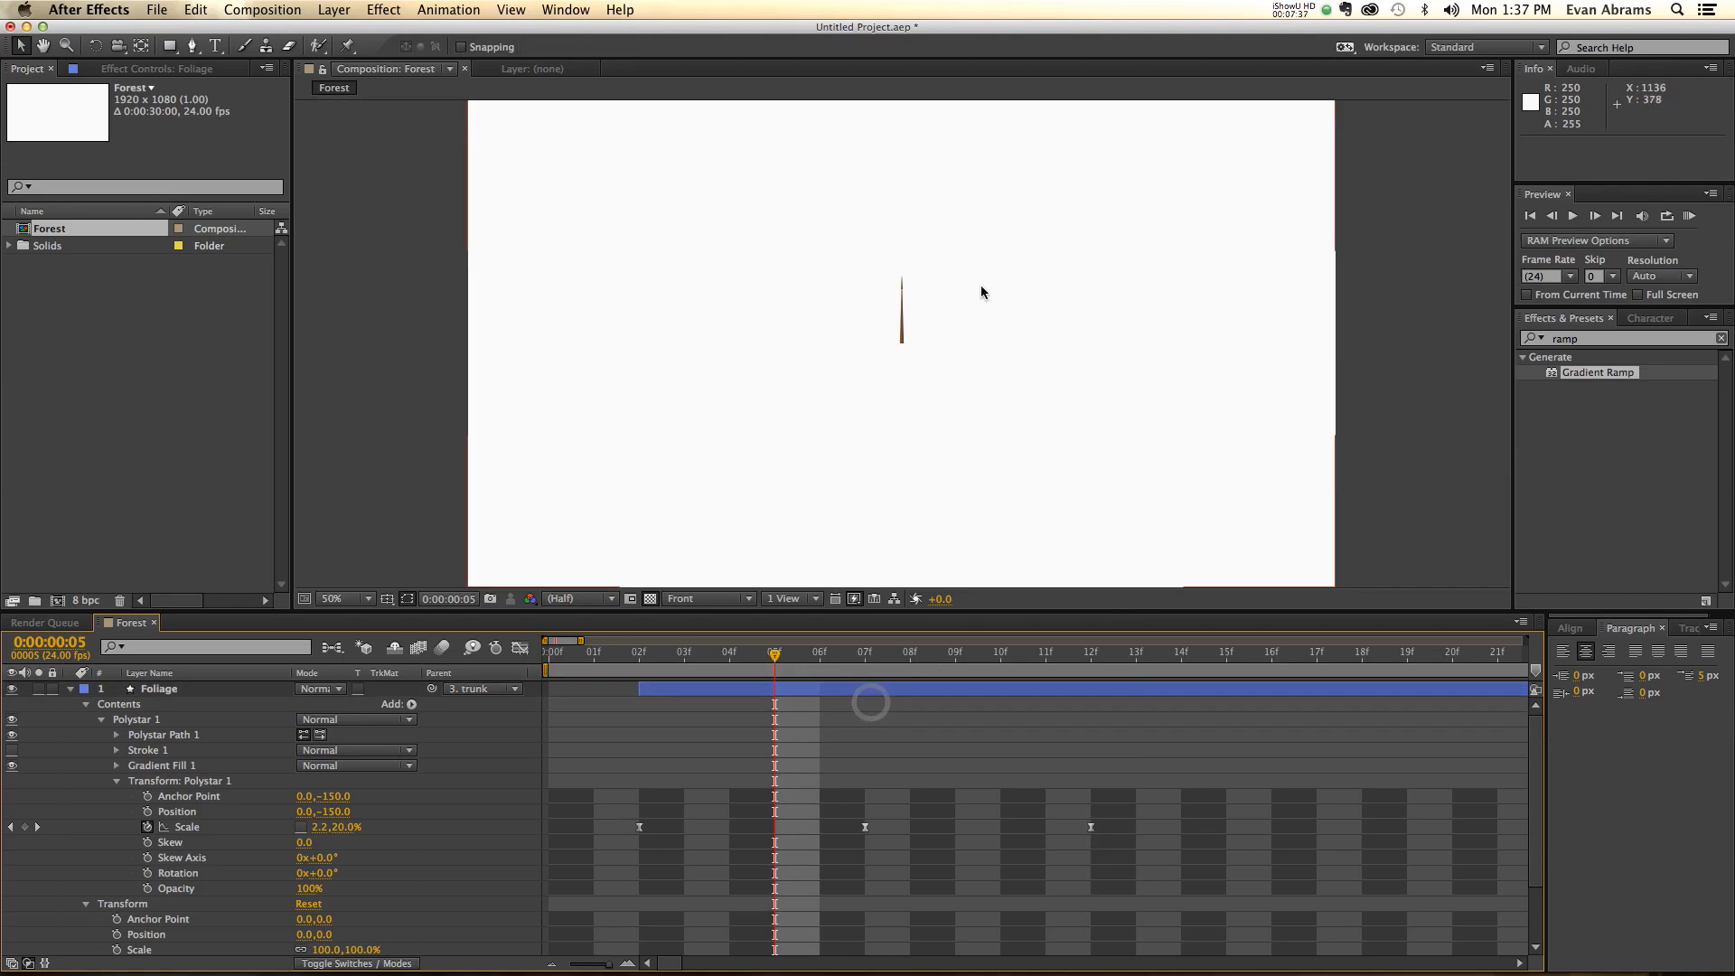
- Inspect the tree tip at frame 5 and delay the Foliage layer to start at frame 4
key(comma)
key(period)
key(period)
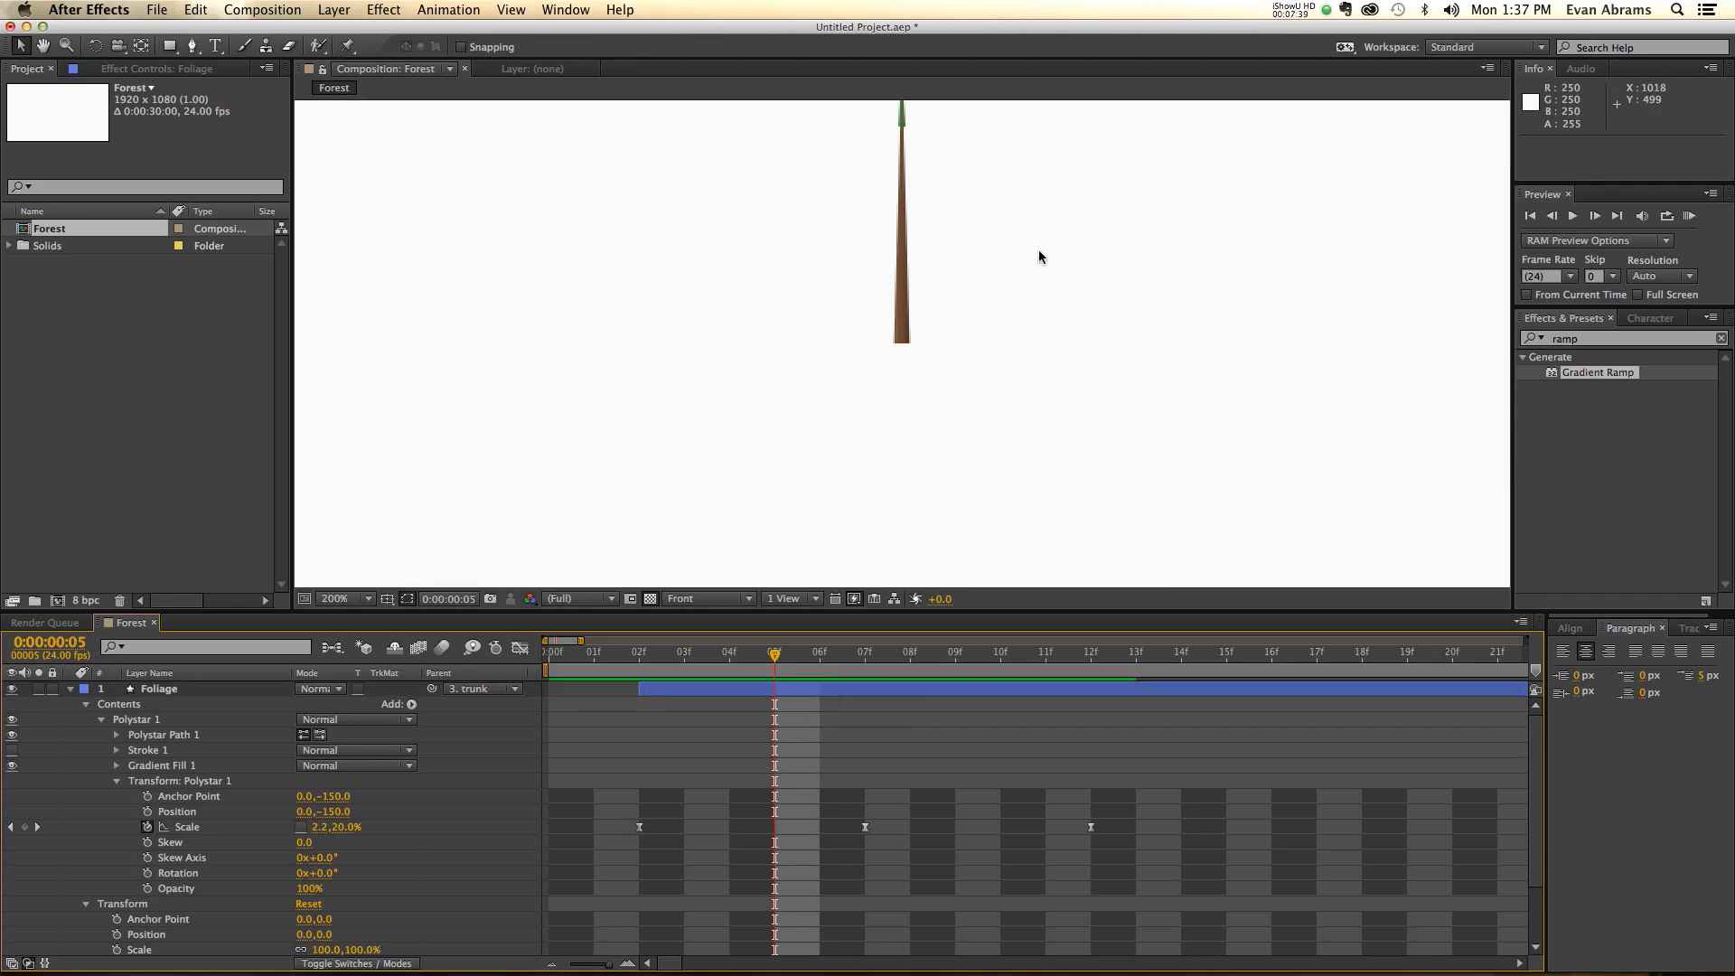
drag(1047, 262, 1048, 378)
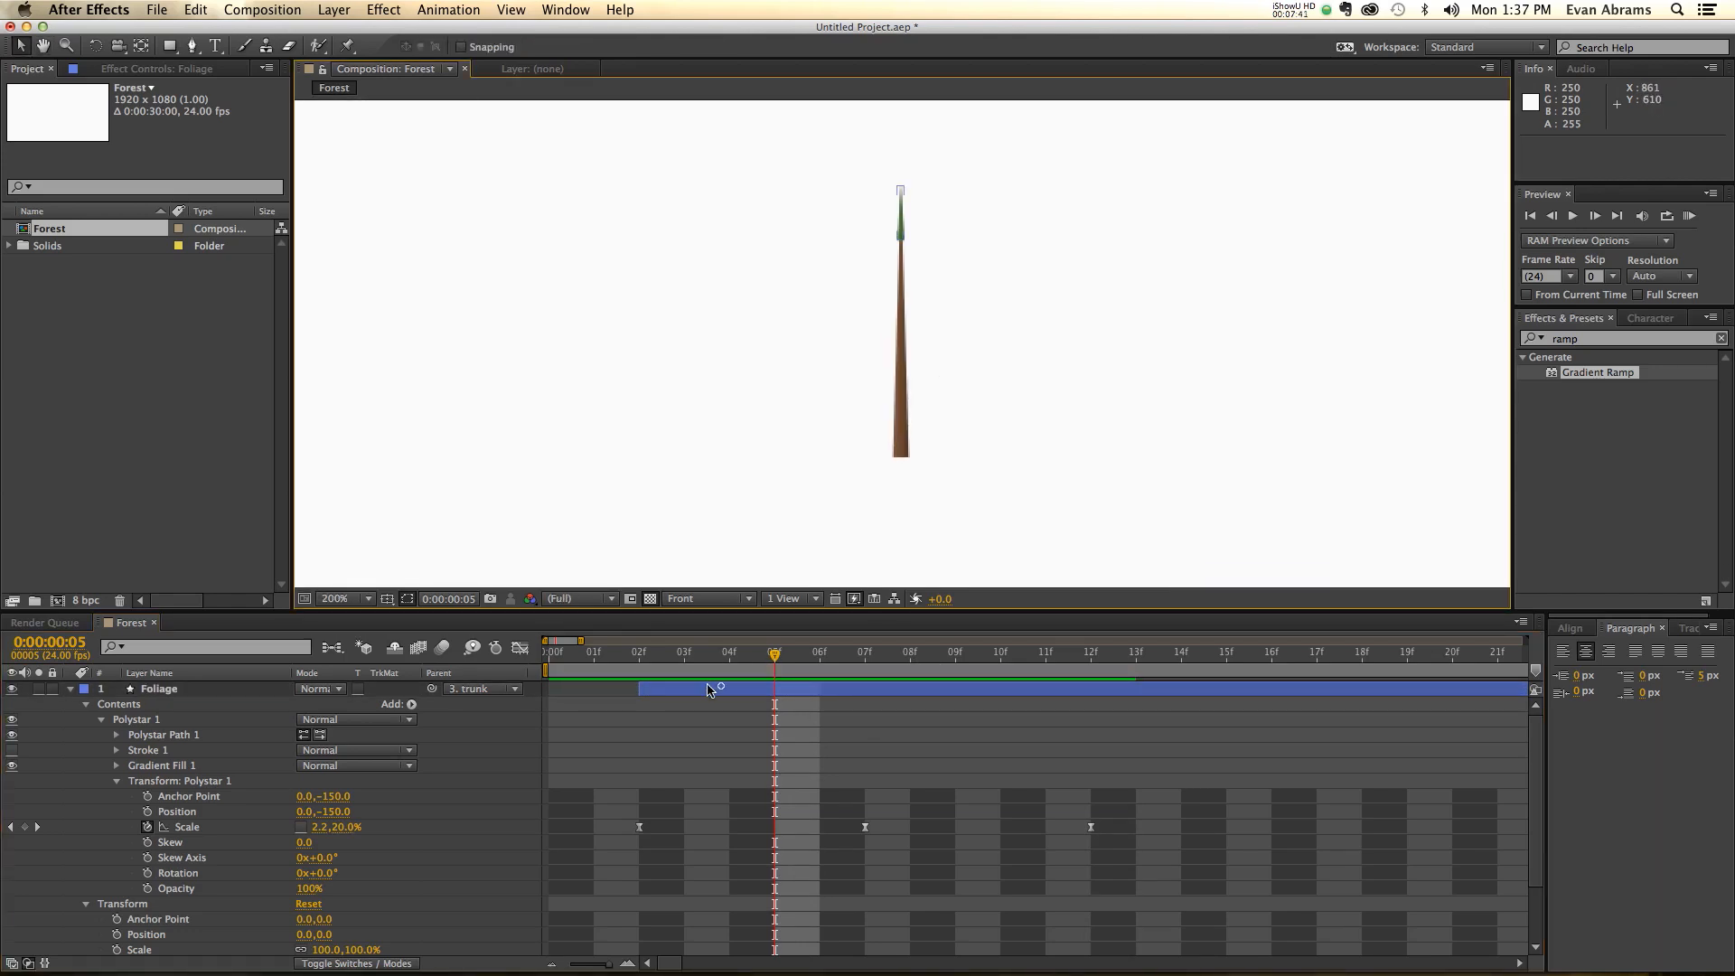
drag(720, 689, 809, 696)
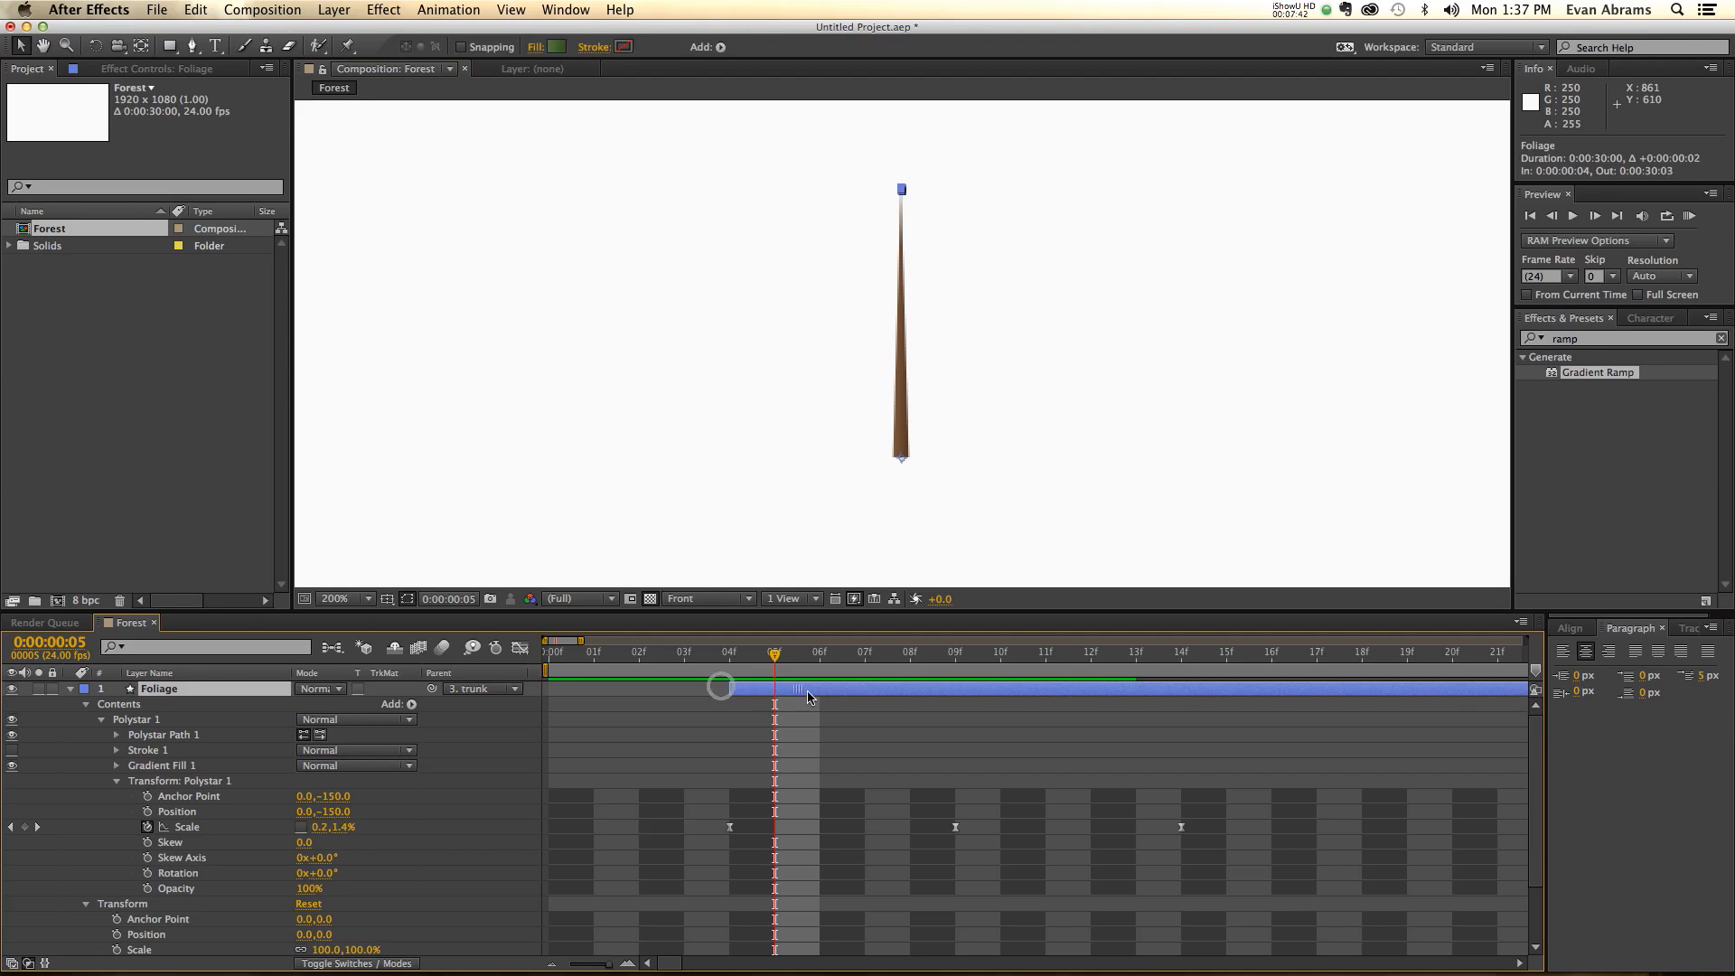
- Play back the tree's growth up close and from the first frame to check the foliage timing against the trunk
click(739, 666)
drag(739, 666, 772, 666)
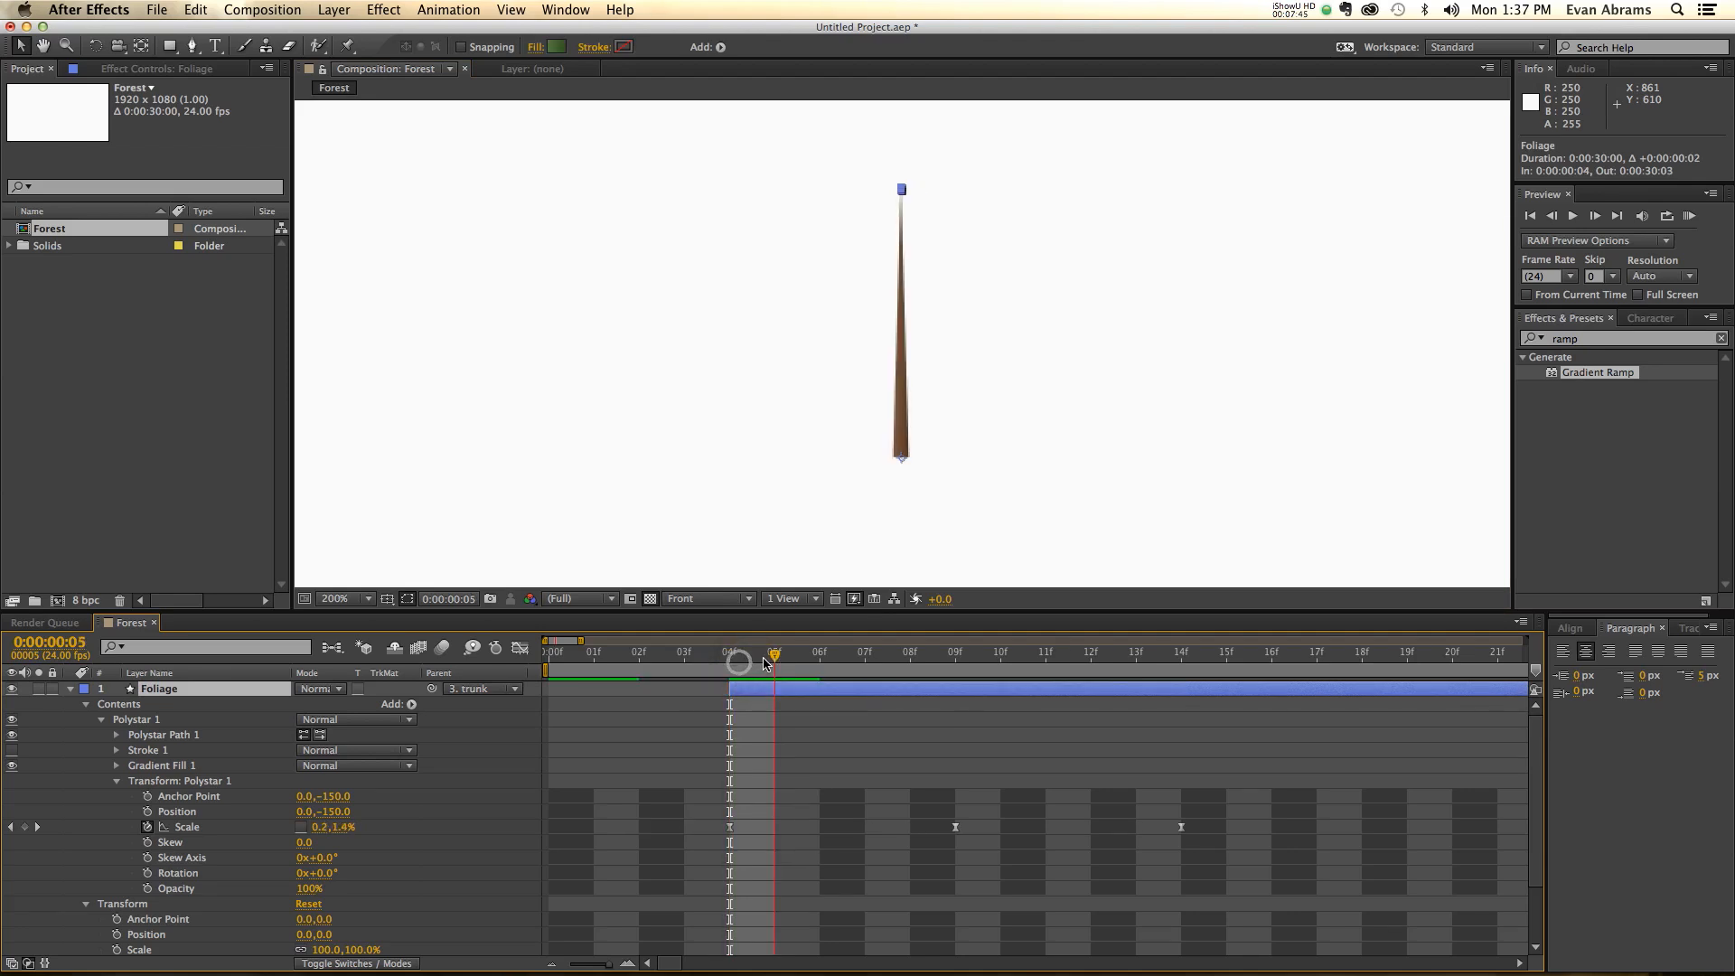
click(1006, 773)
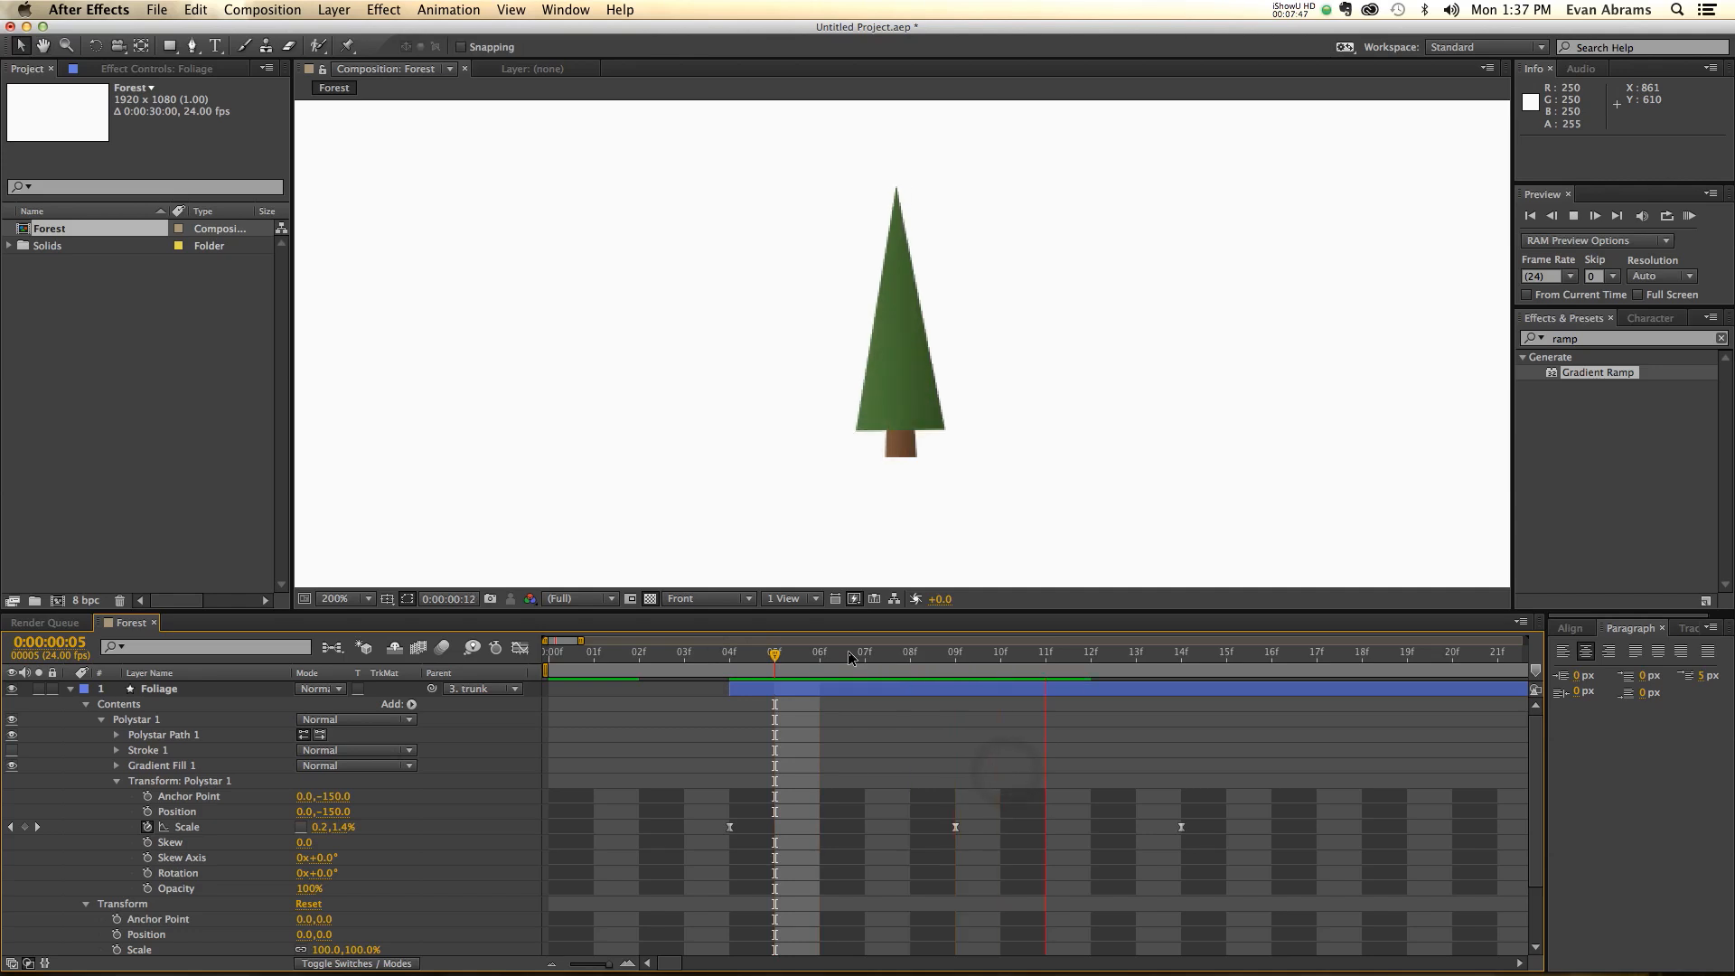
key(space)
scroll(810, 360, down, 1)
drag(739, 666, 586, 683)
key(KP_0)
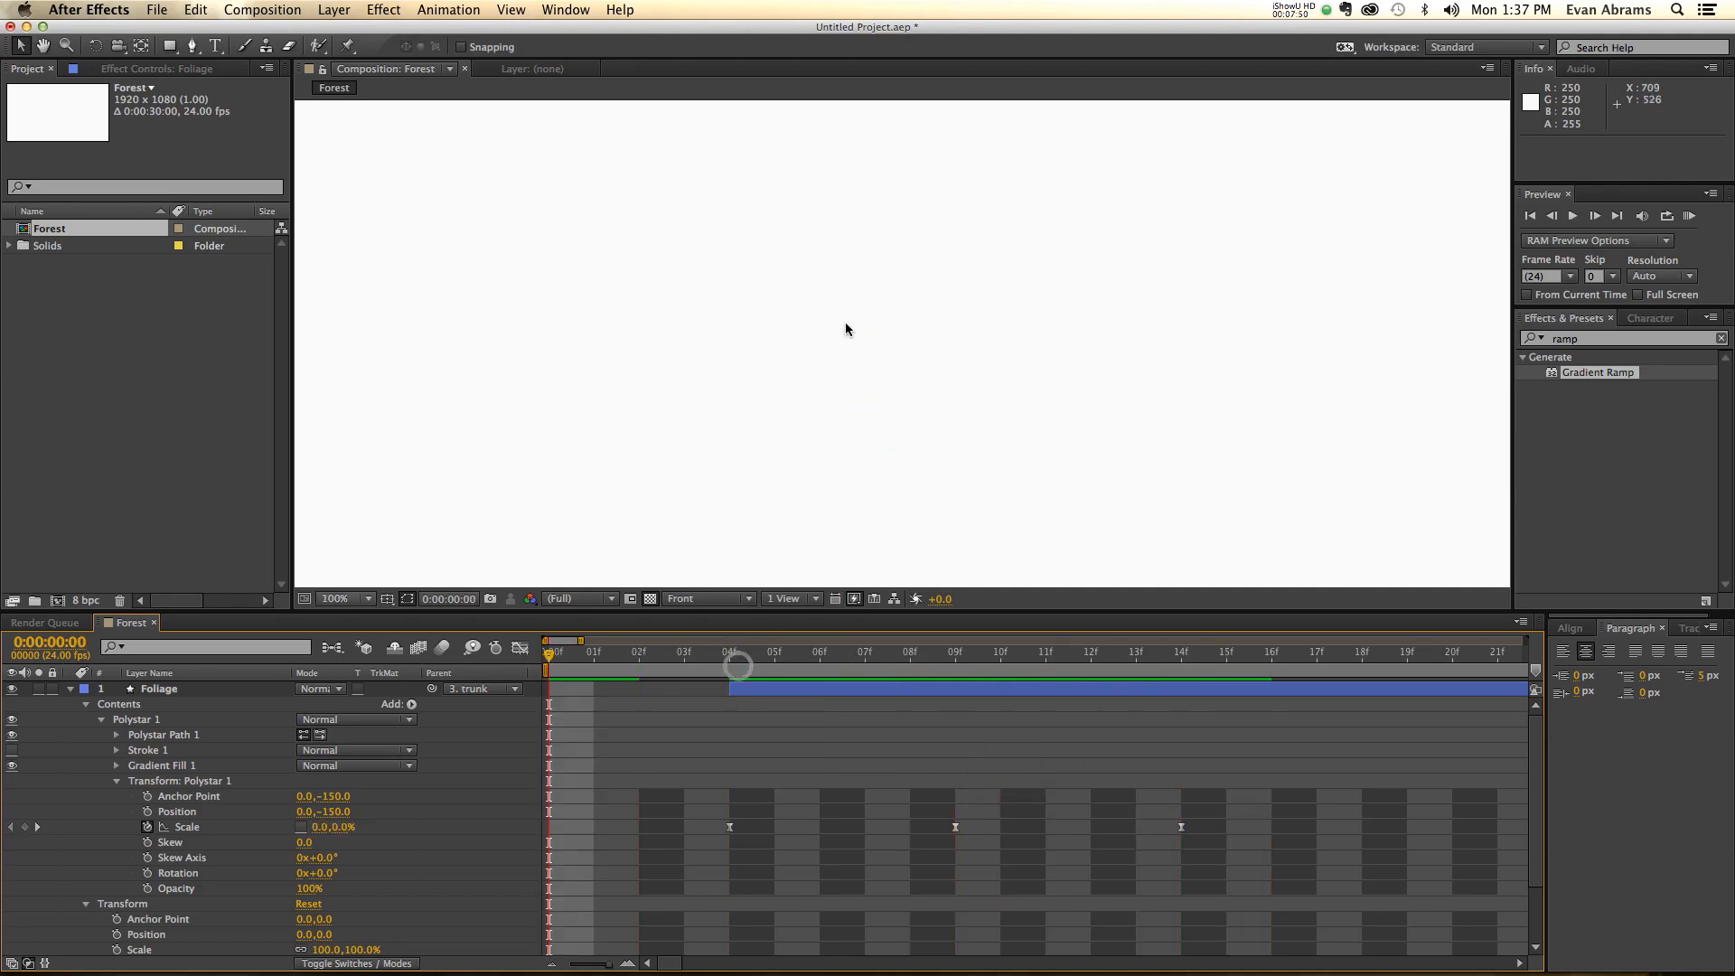
scroll(844, 322, down, 1)
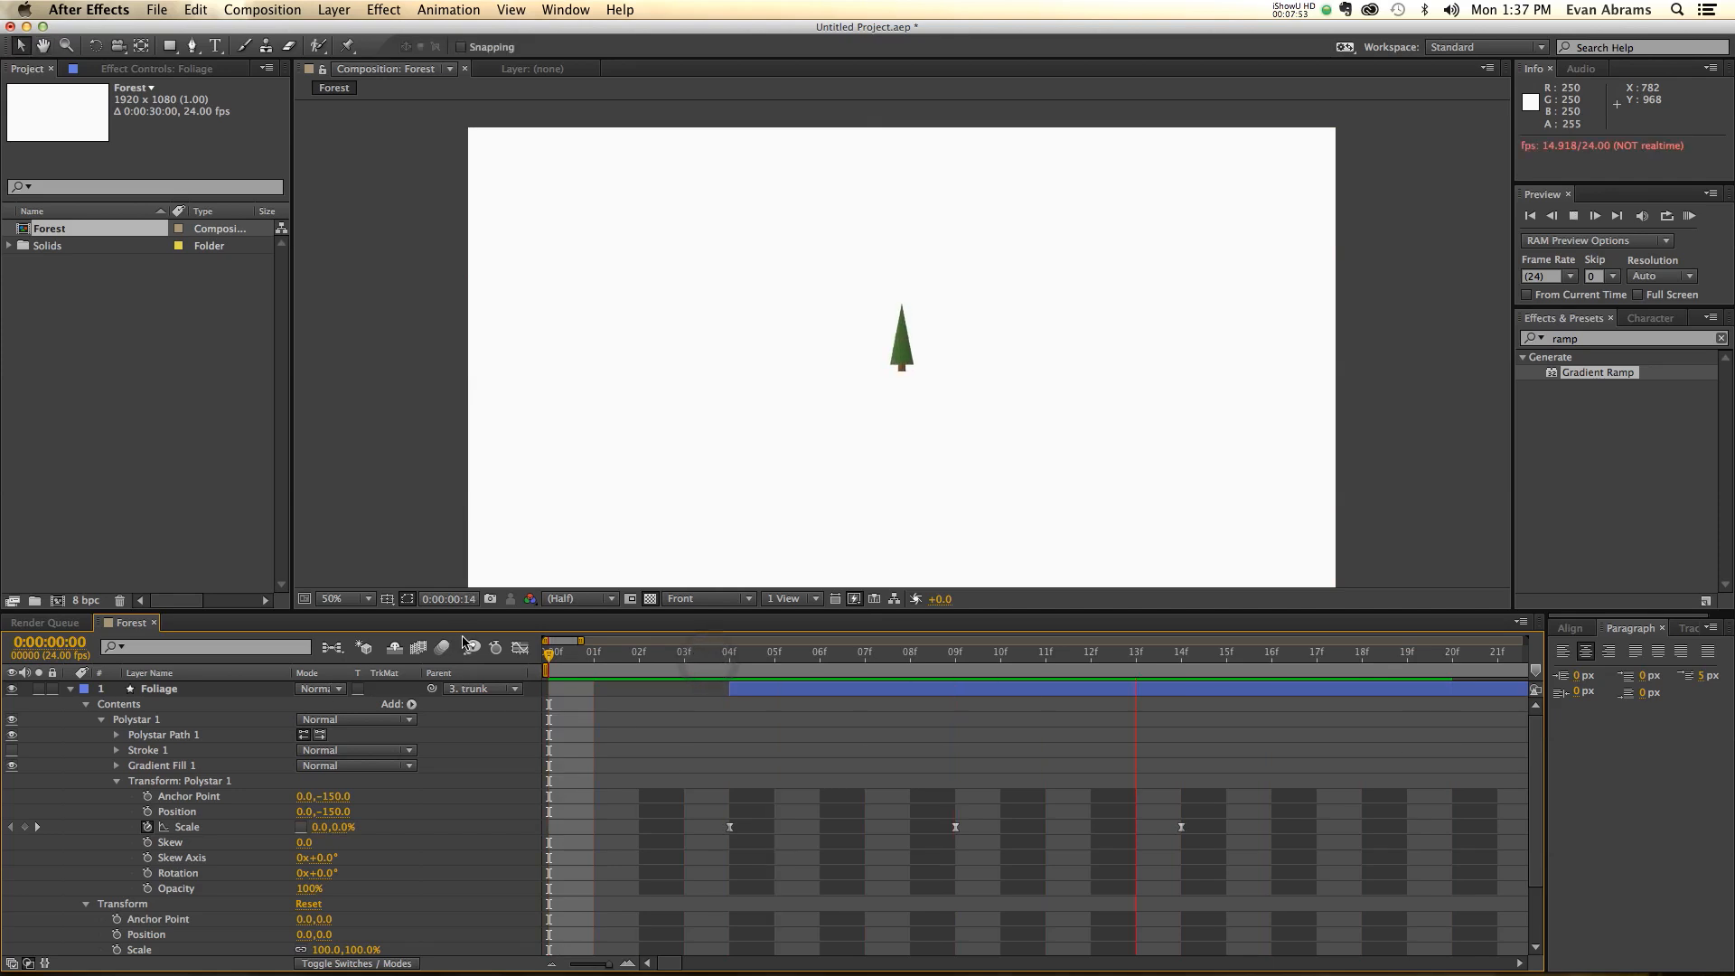
key(space)
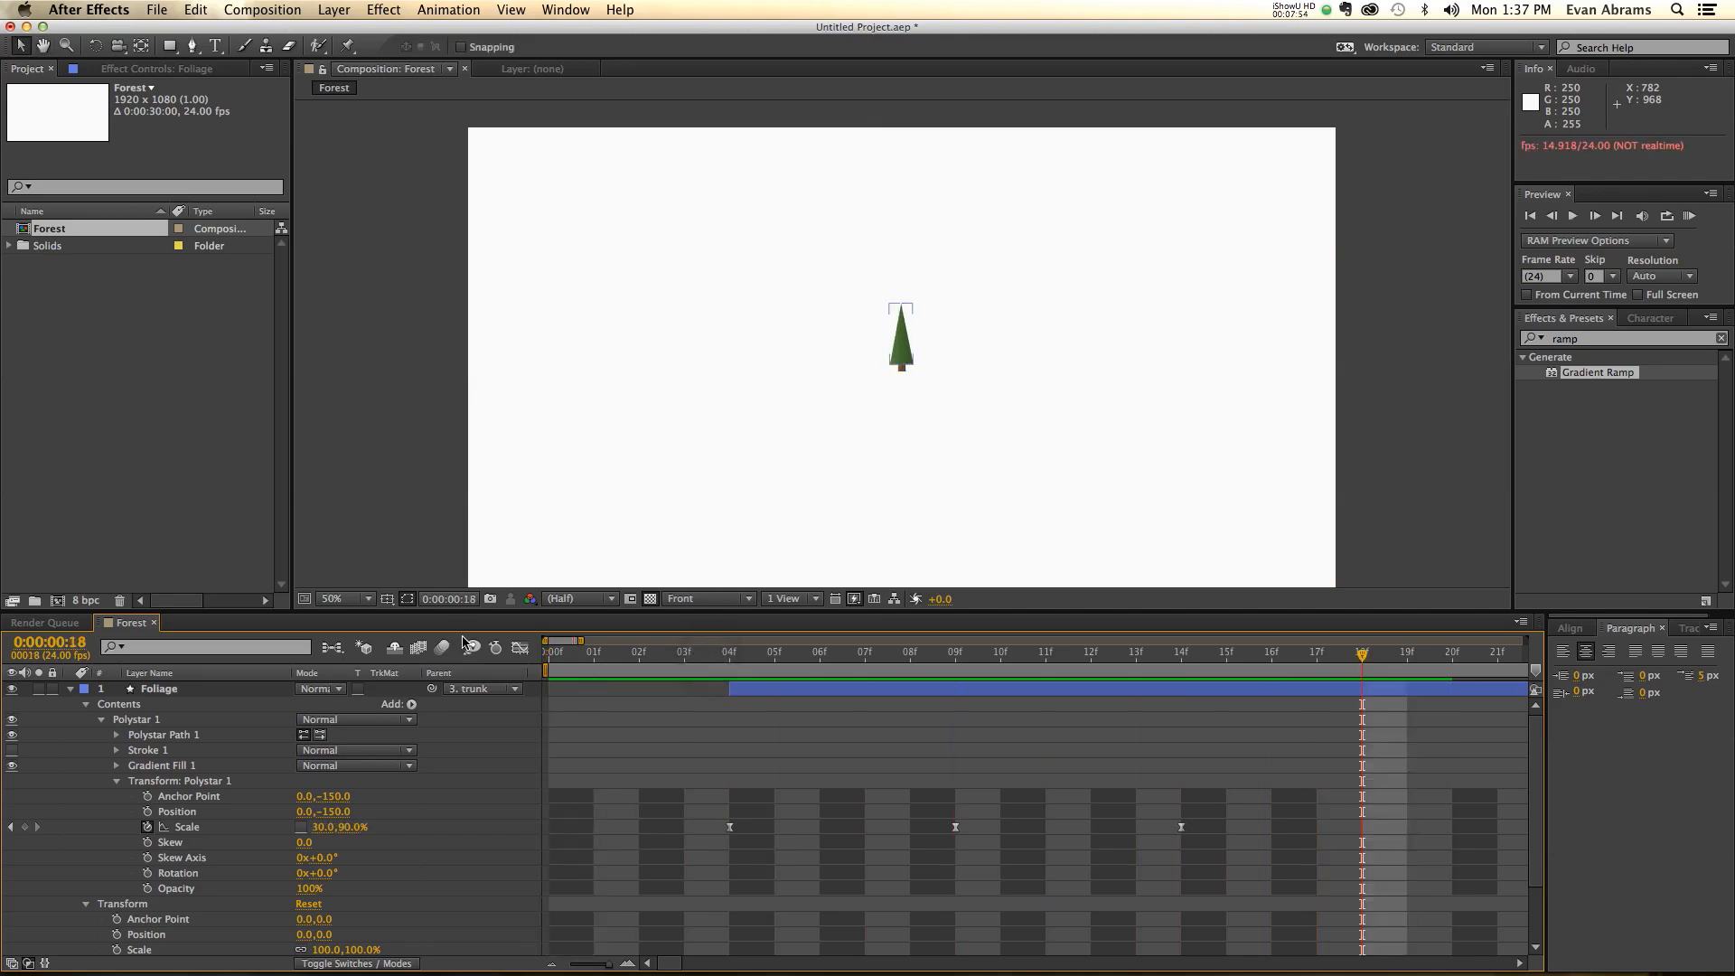
- Collapse the Foliage layer's properties and replay the animation from the first frame
click(69, 691)
click(459, 822)
click(572, 658)
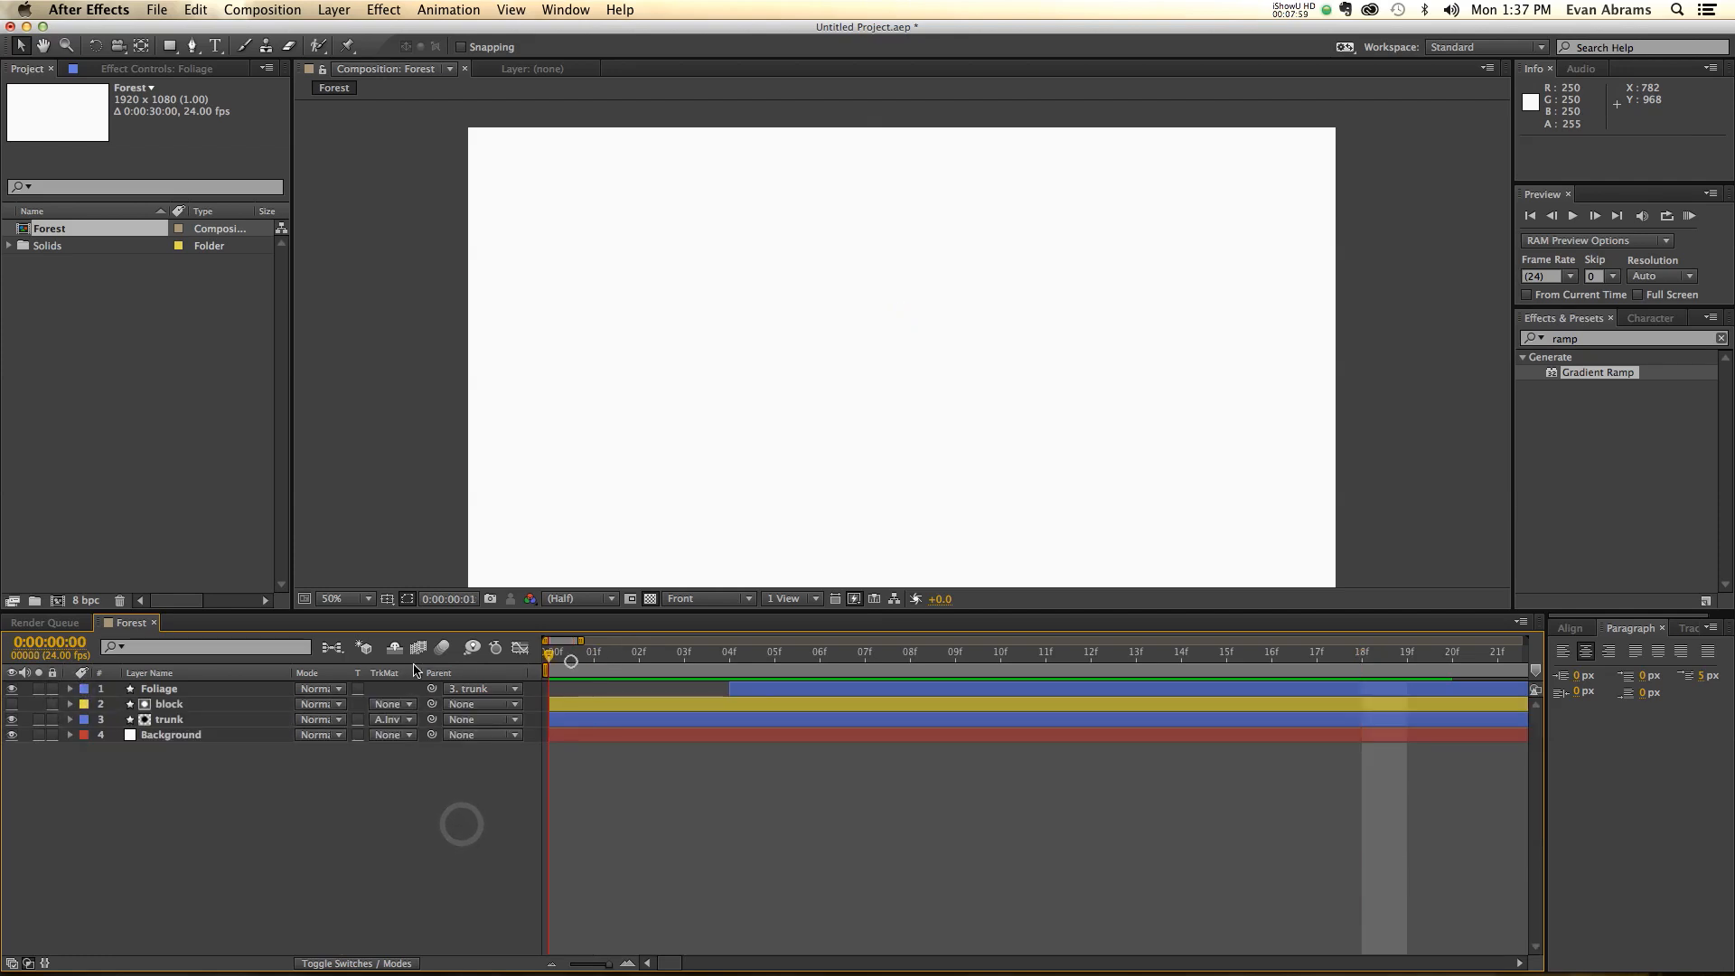
key(space)
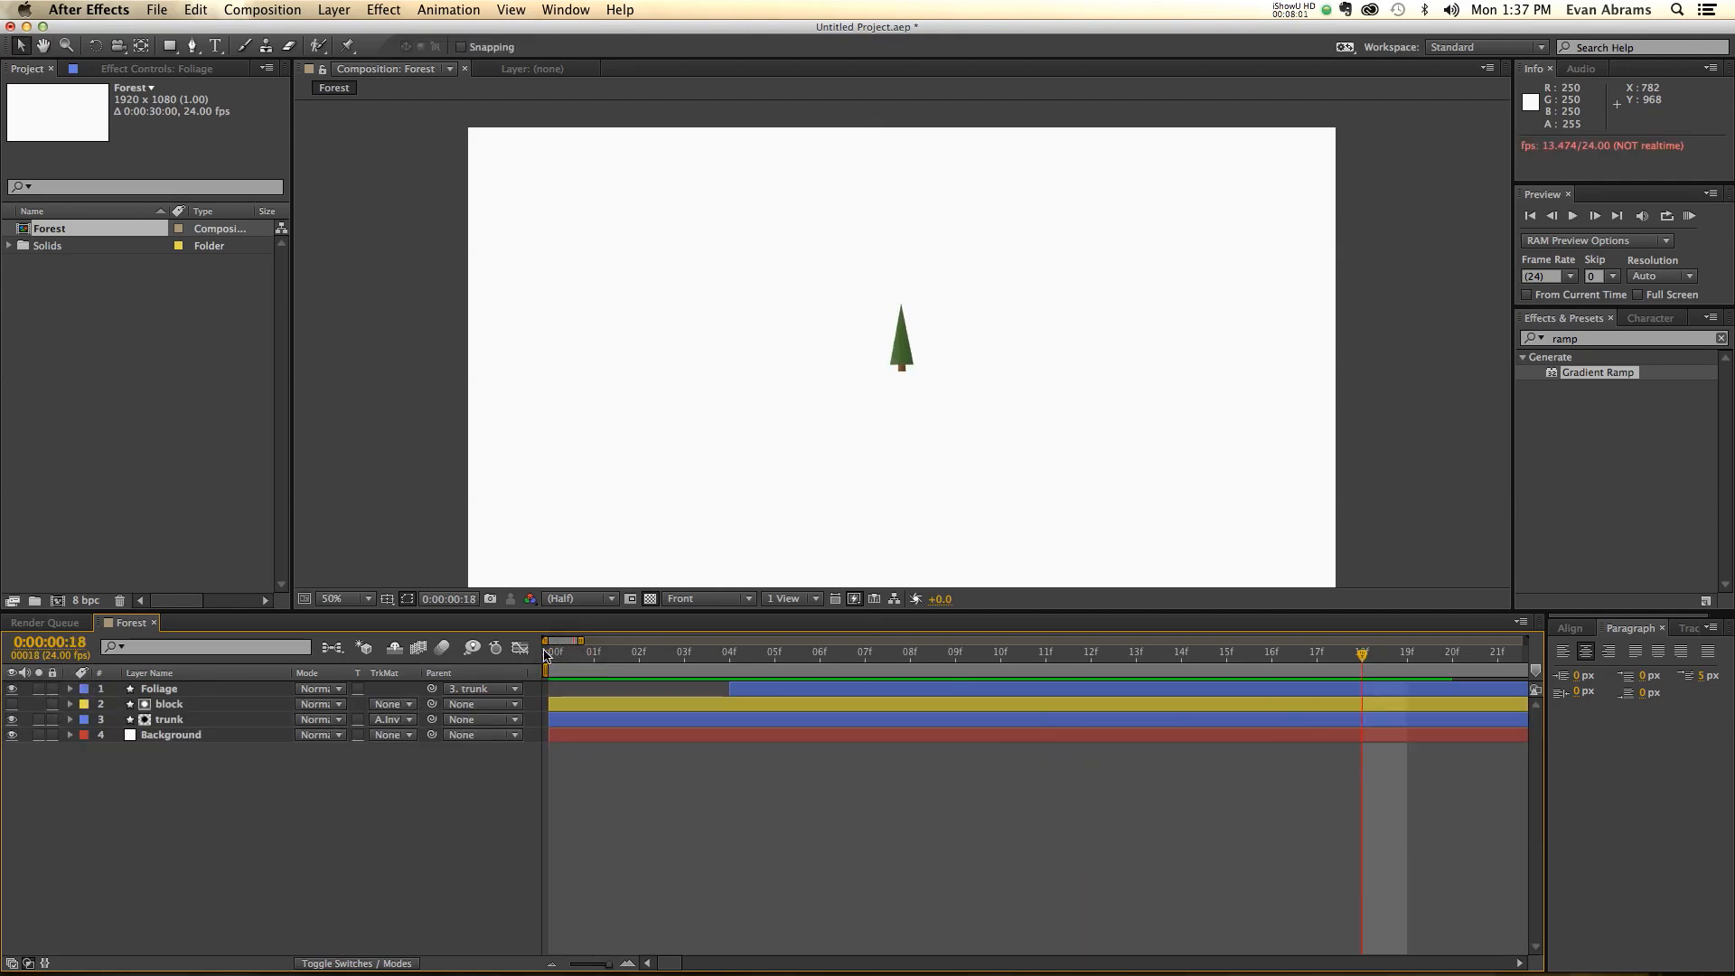
- Scale the trunk layer uniformly to 348% to enlarge the whole tree
click(234, 689)
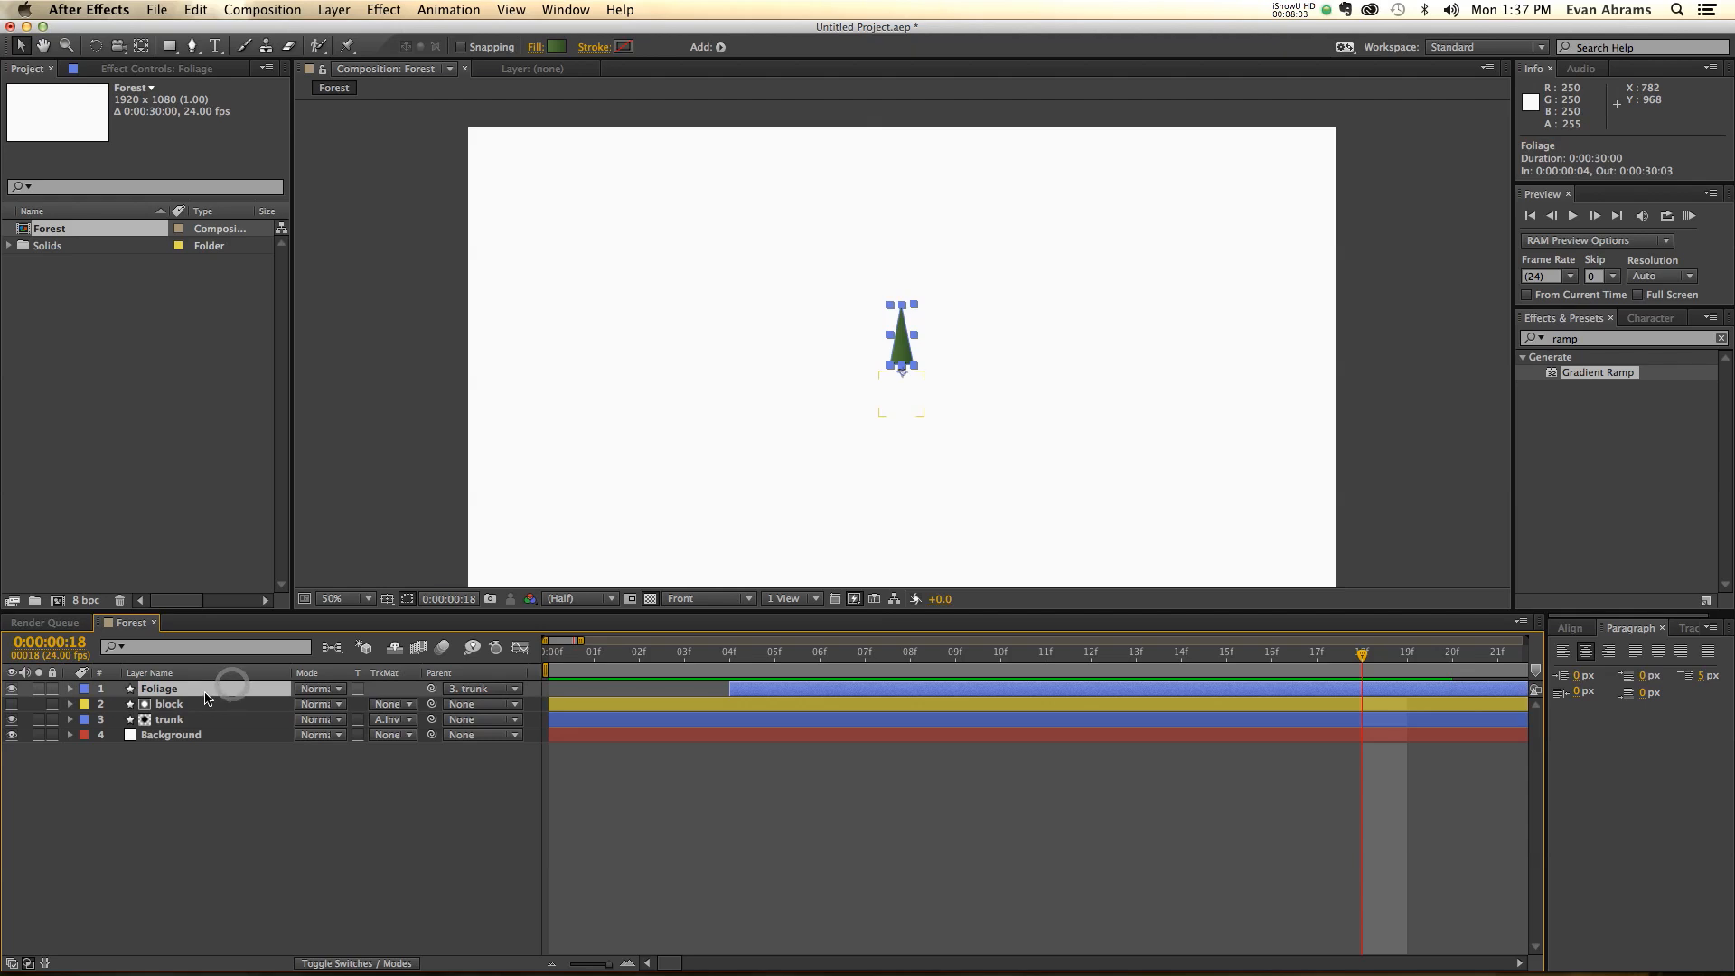
click(171, 721)
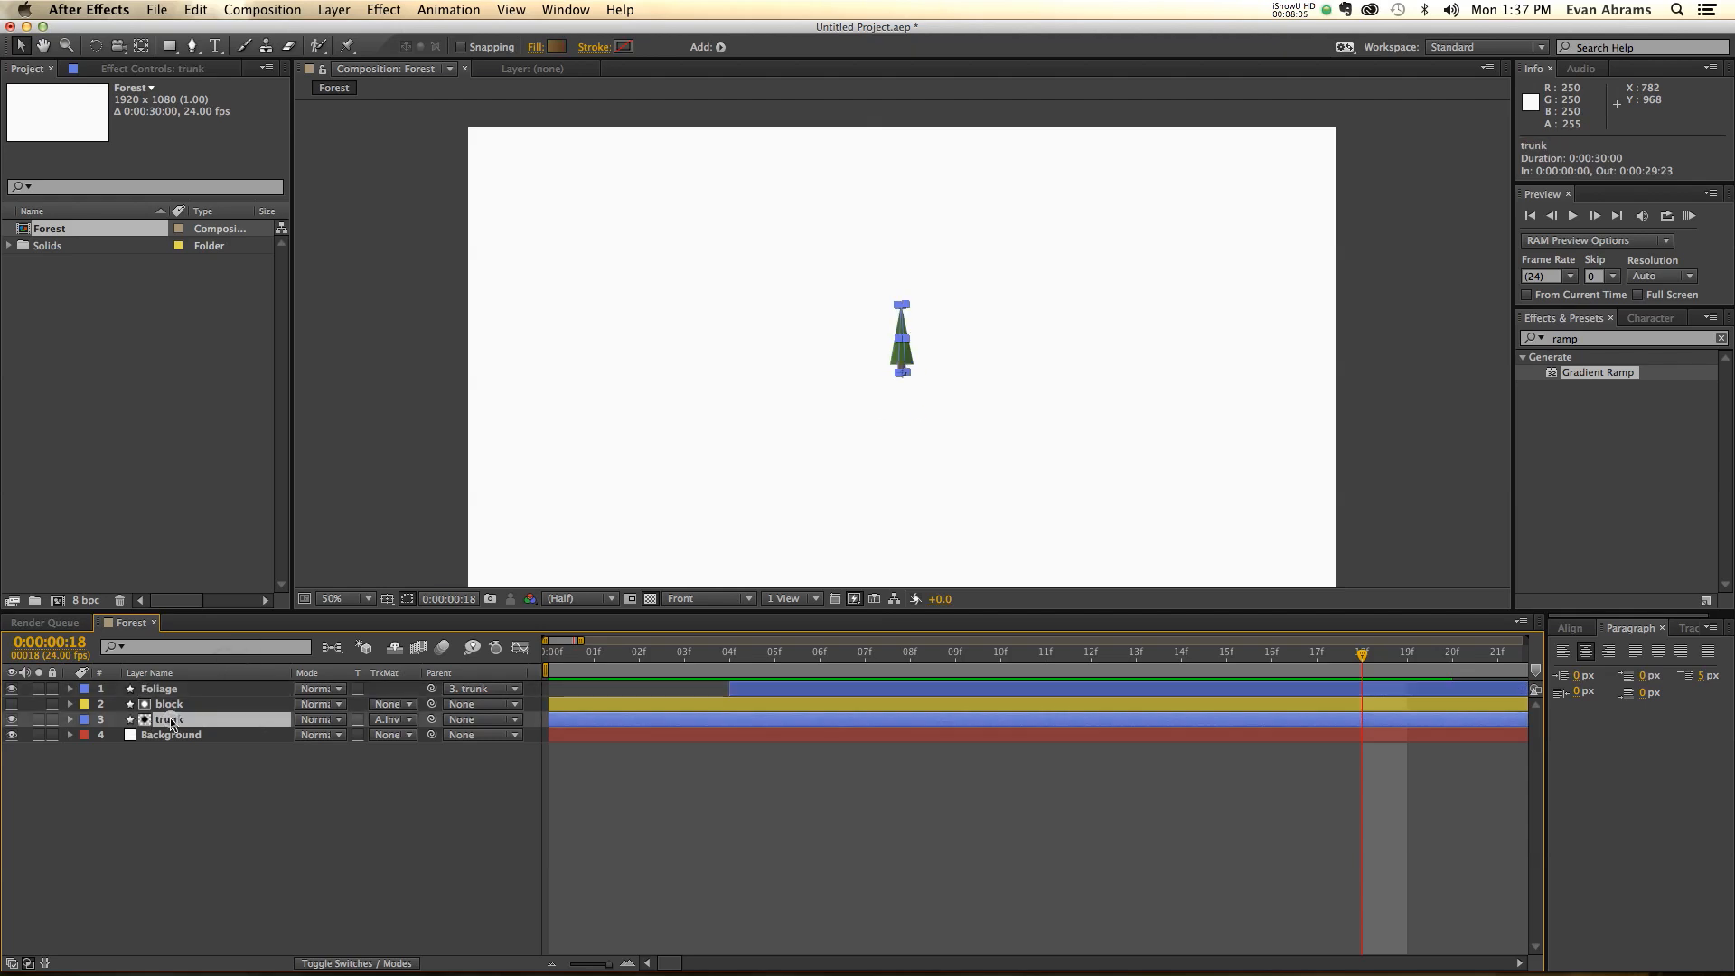
key(s)
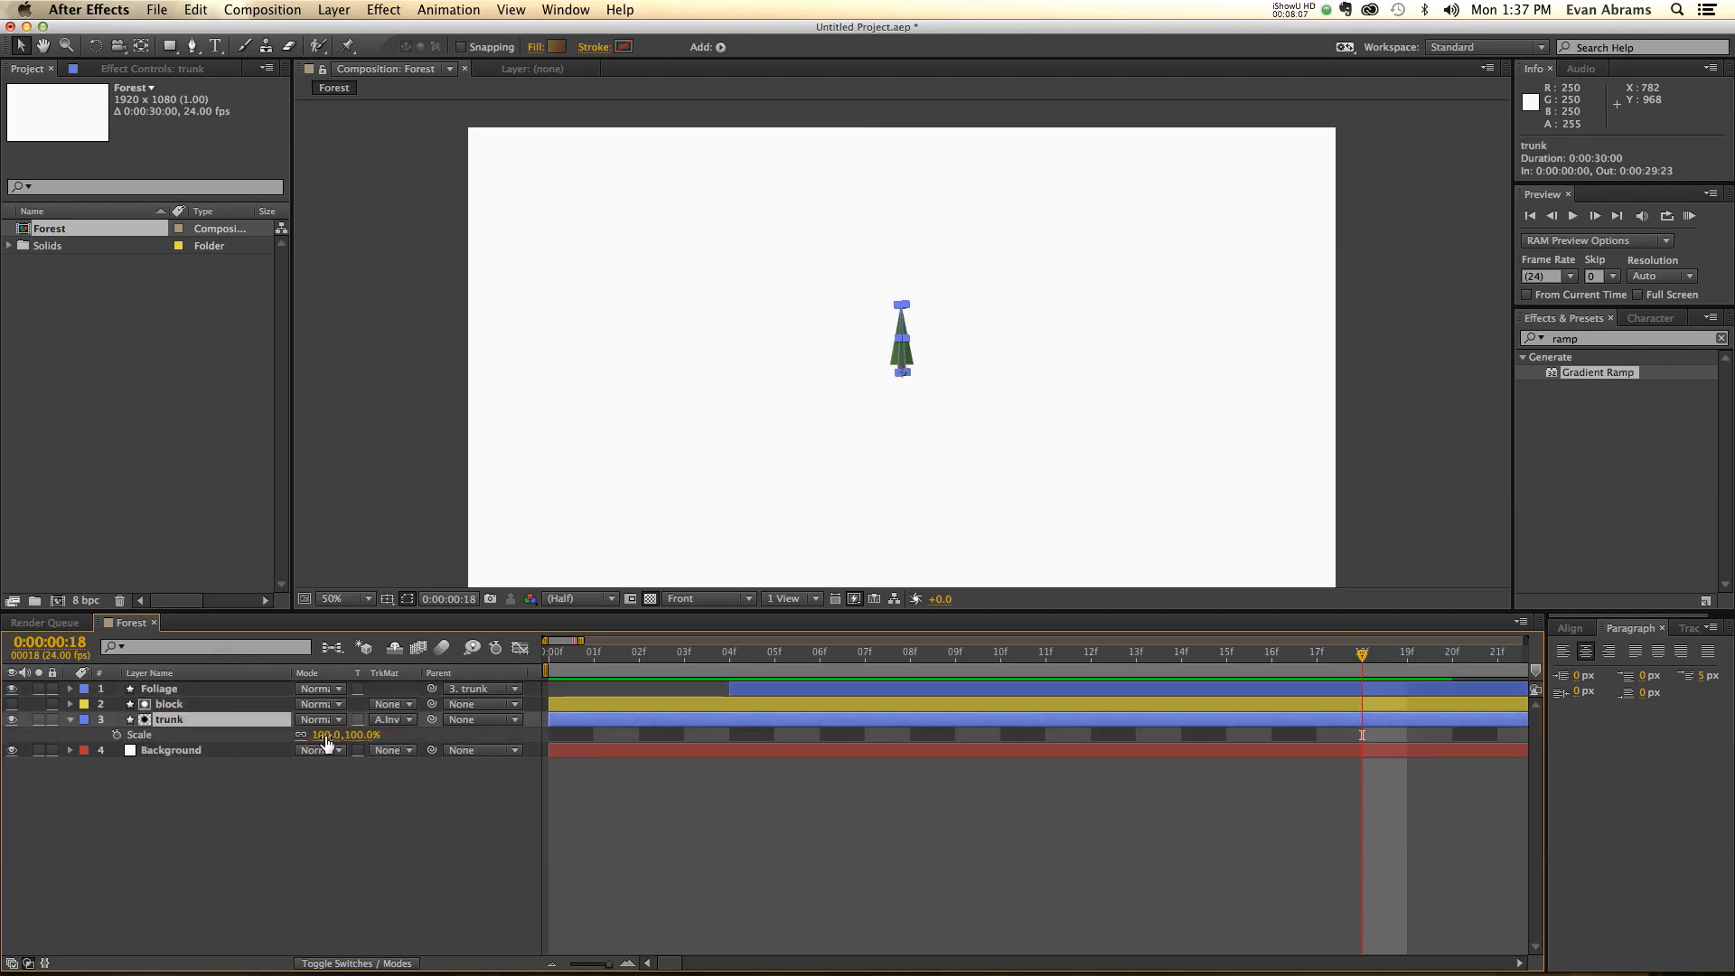
drag(327, 741, 535, 722)
click(697, 893)
scroll(877, 411, up, 1)
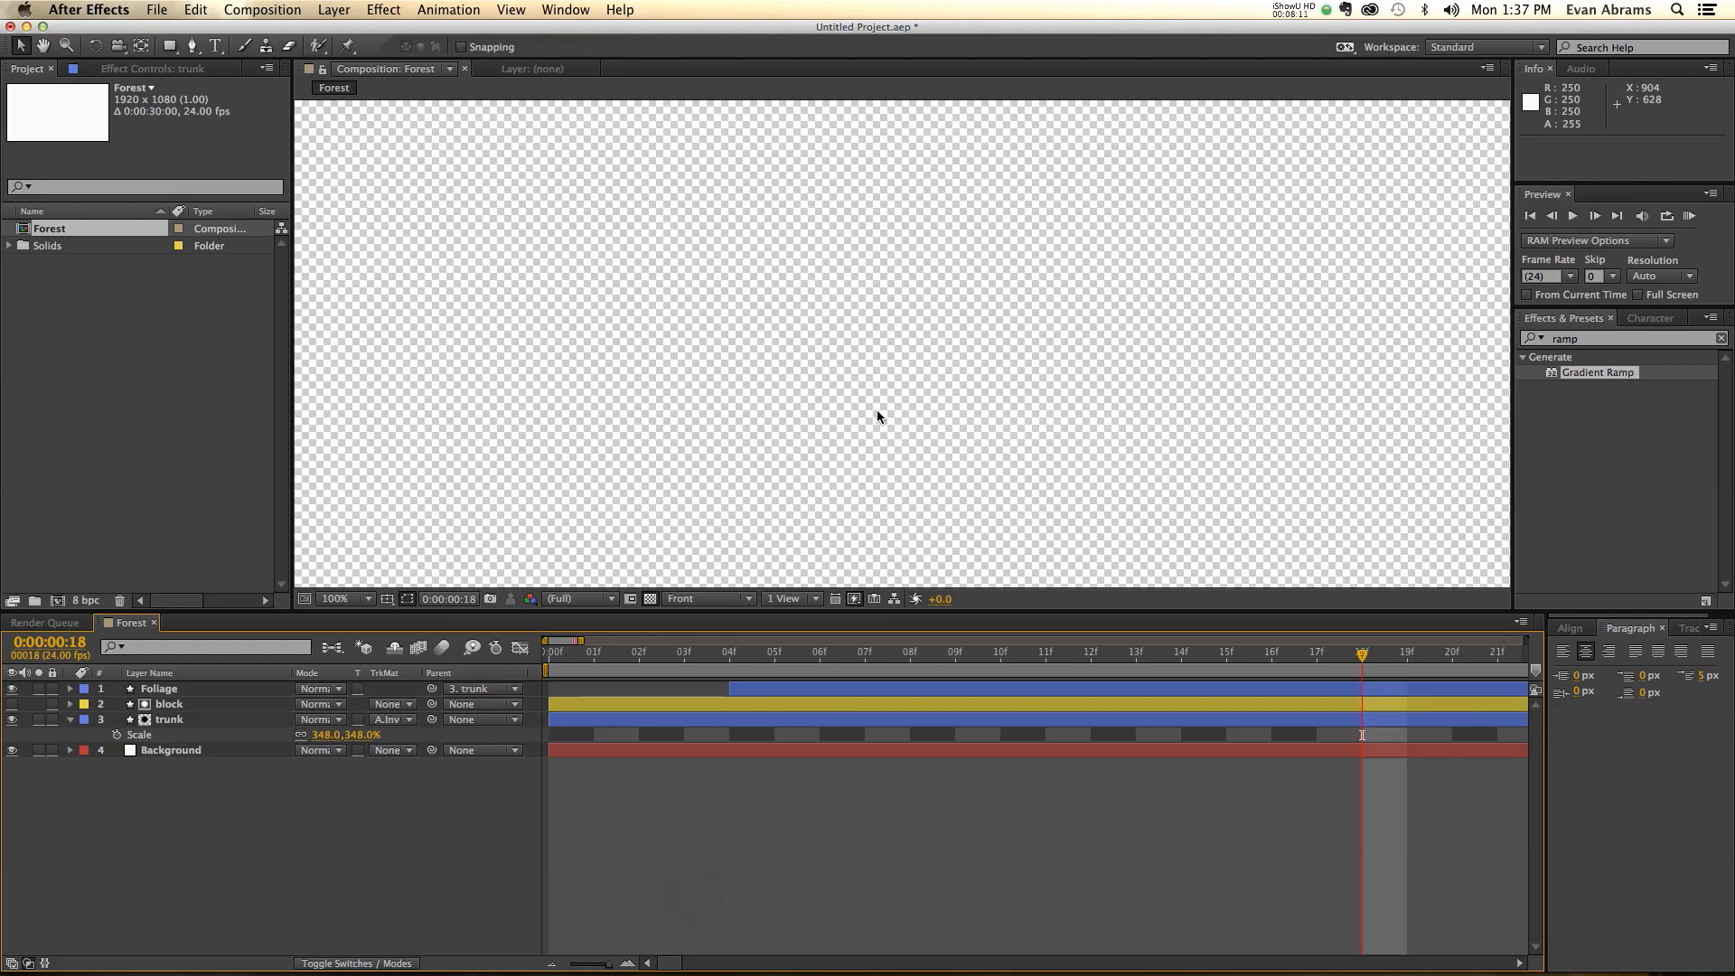
scroll(878, 411, up, 1)
scroll(896, 465, down, 1)
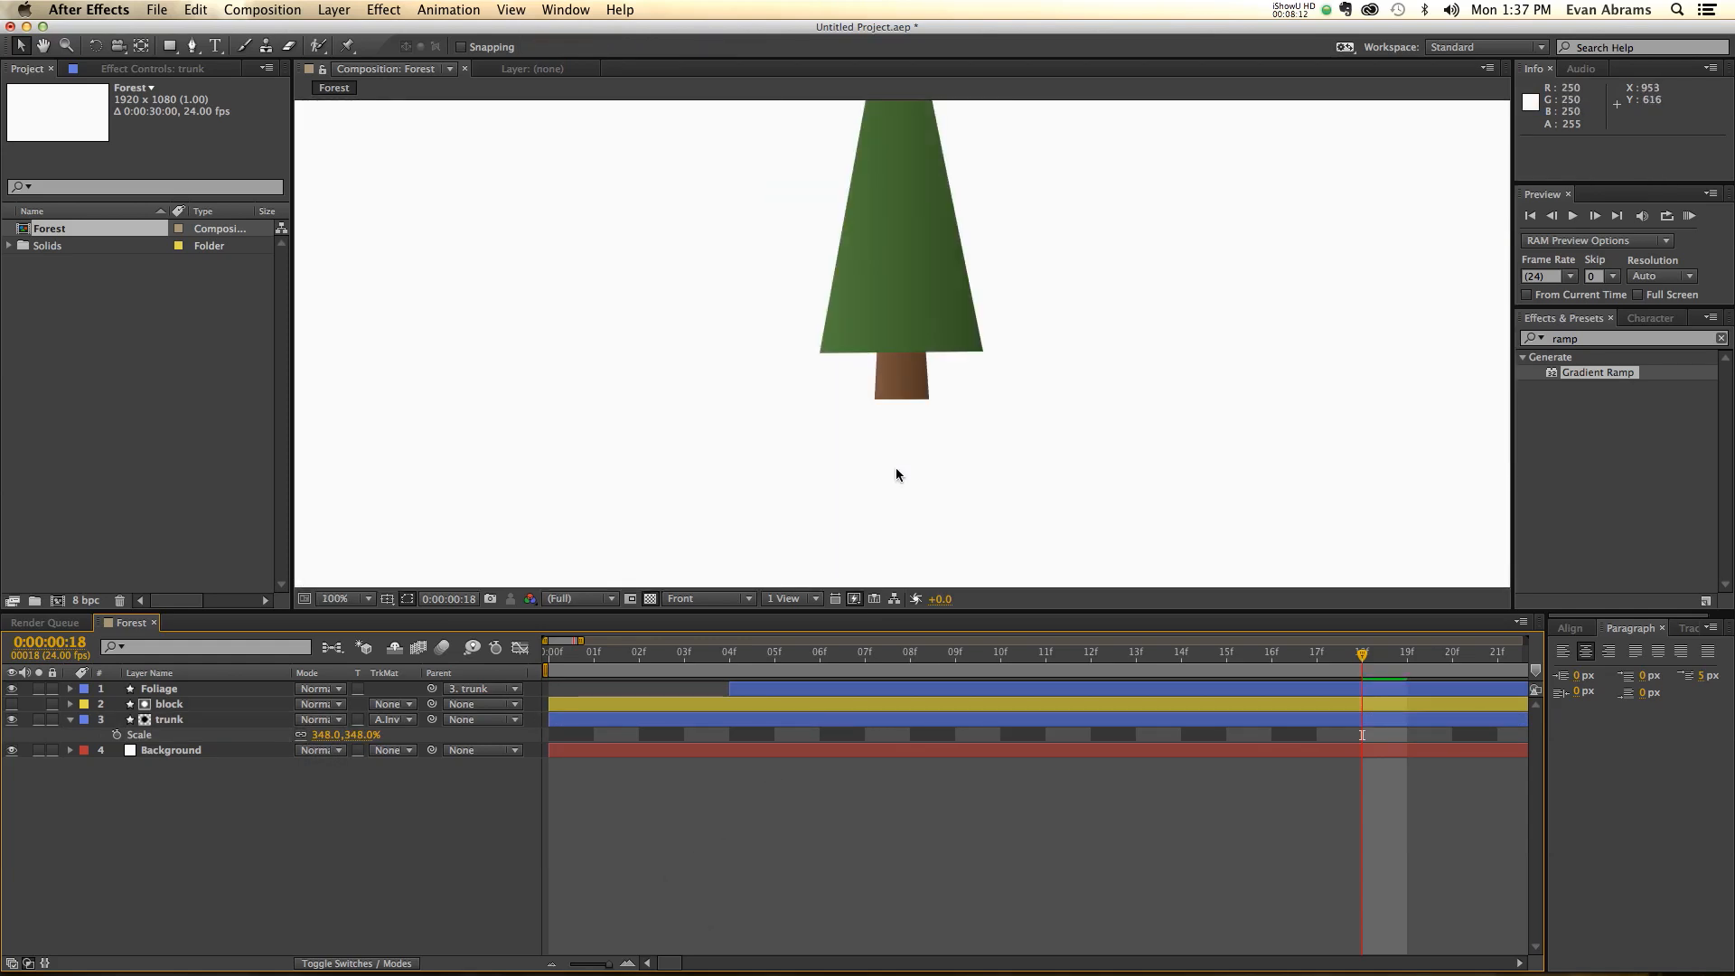
- Scrub between frames 4 and 9 and examine the trunk's base up close against the block mask's edge
click(809, 707)
click(714, 669)
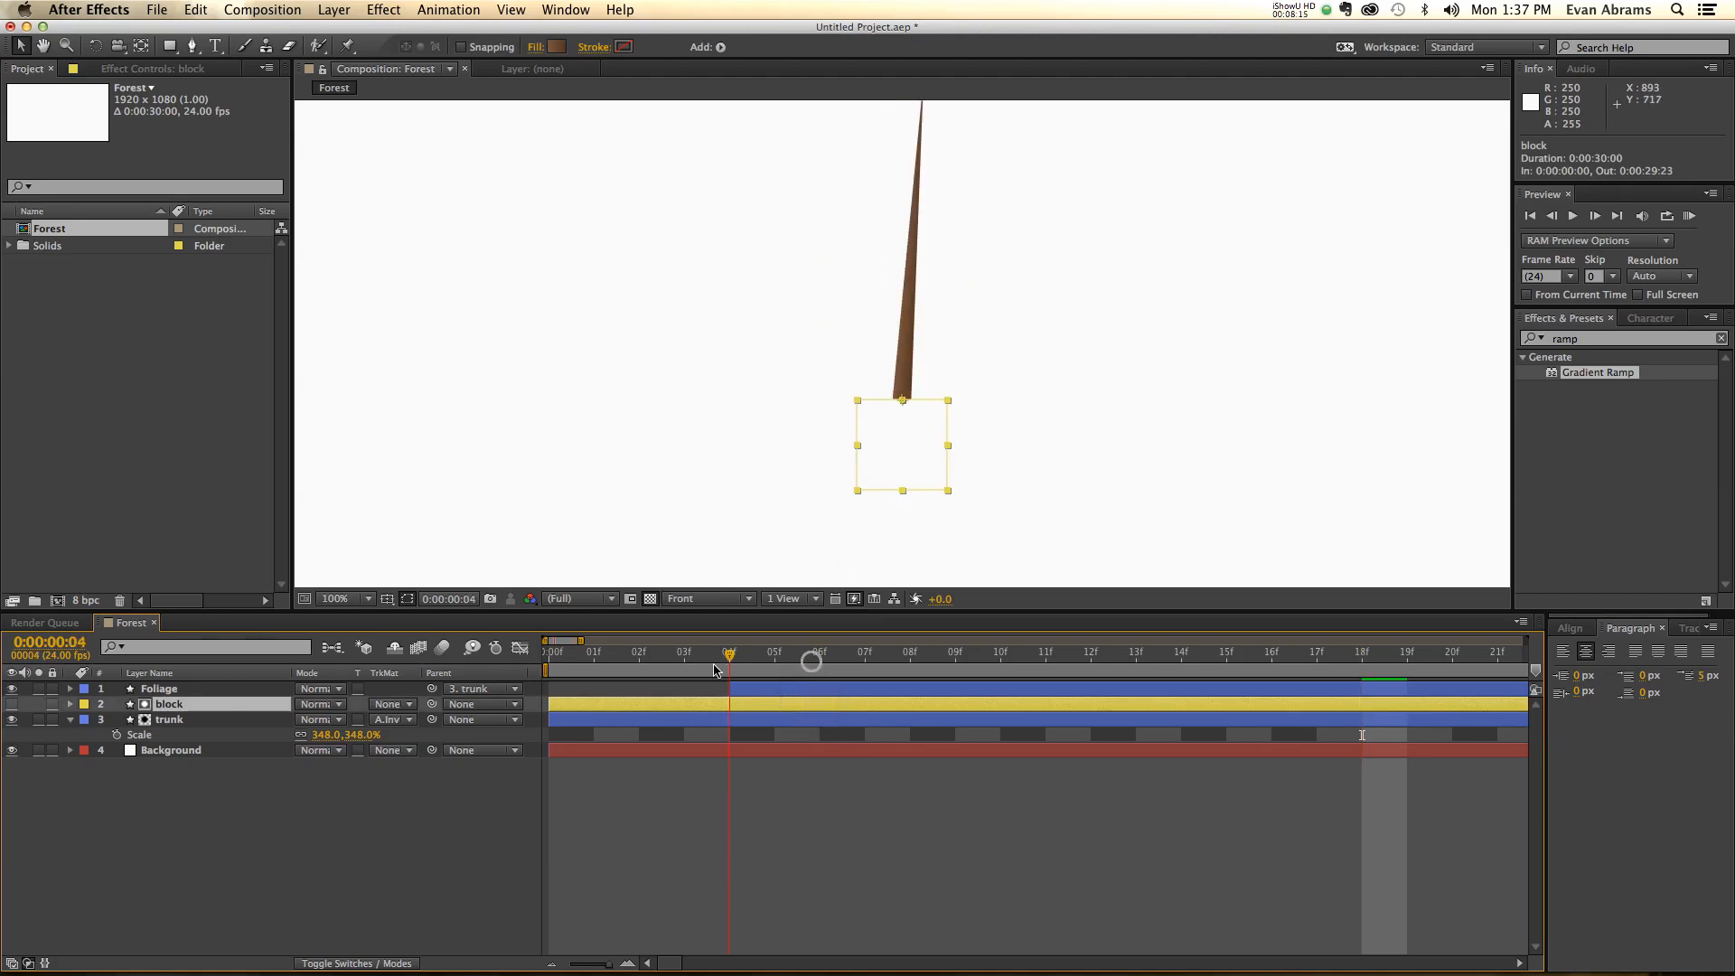
drag(714, 669, 927, 687)
click(883, 772)
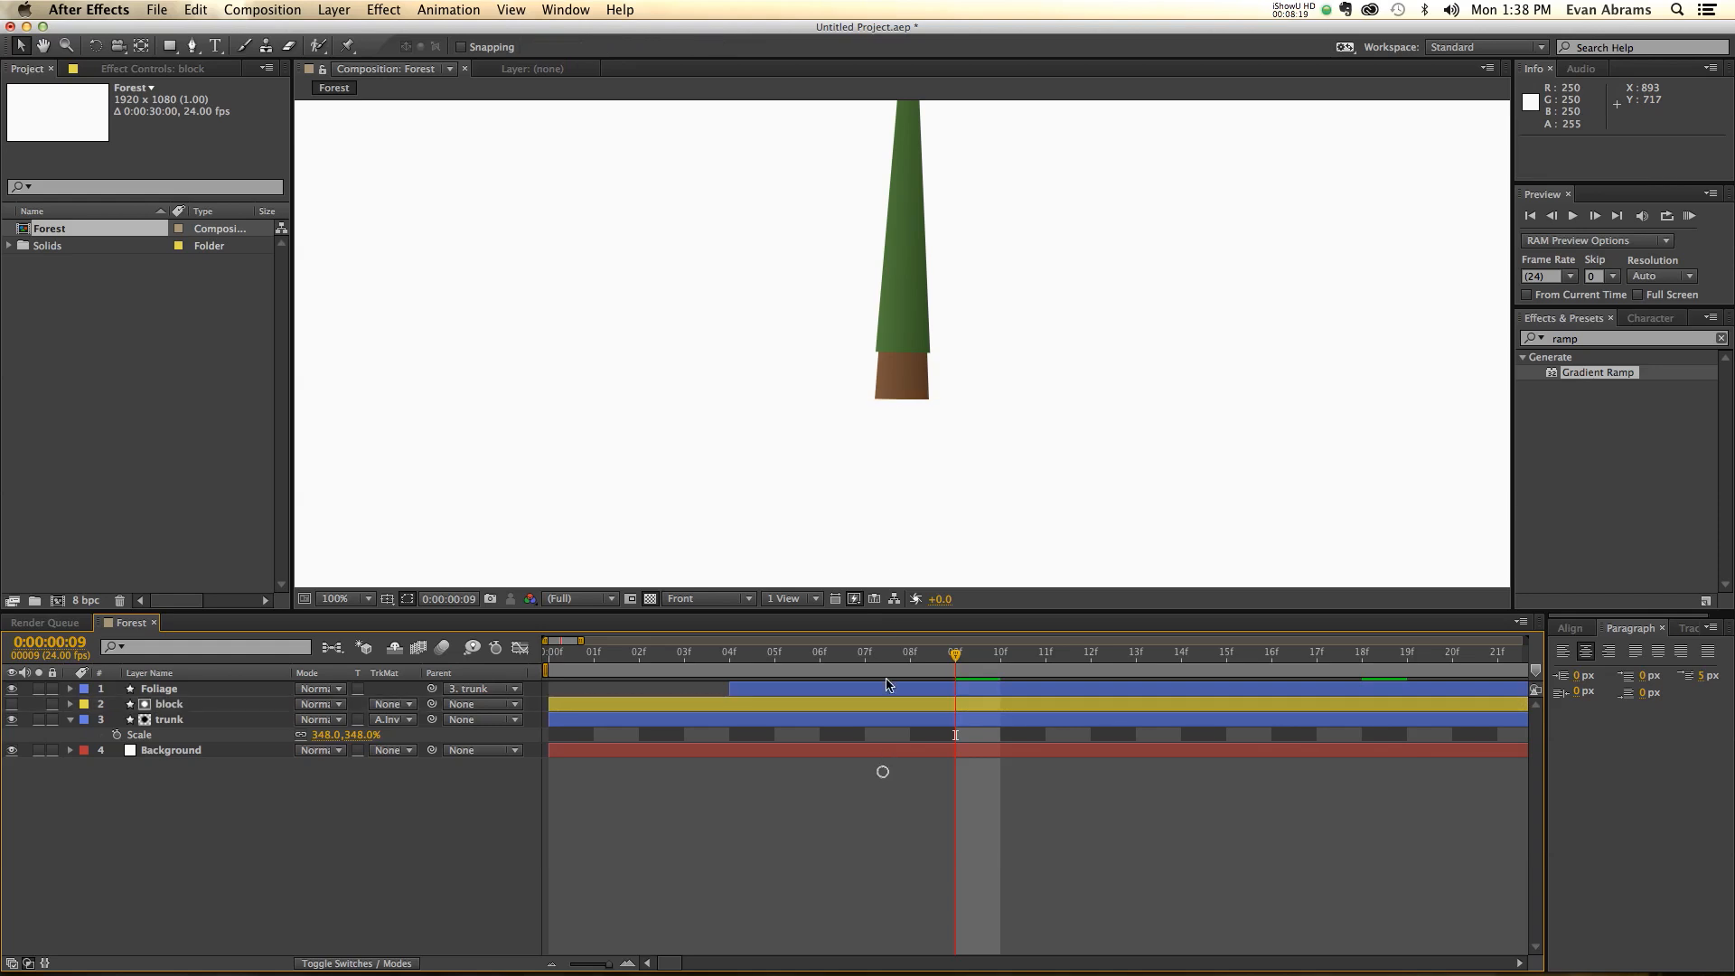
scroll(913, 479, up, 2)
key(space)
drag(966, 449, 936, 351)
click(865, 409)
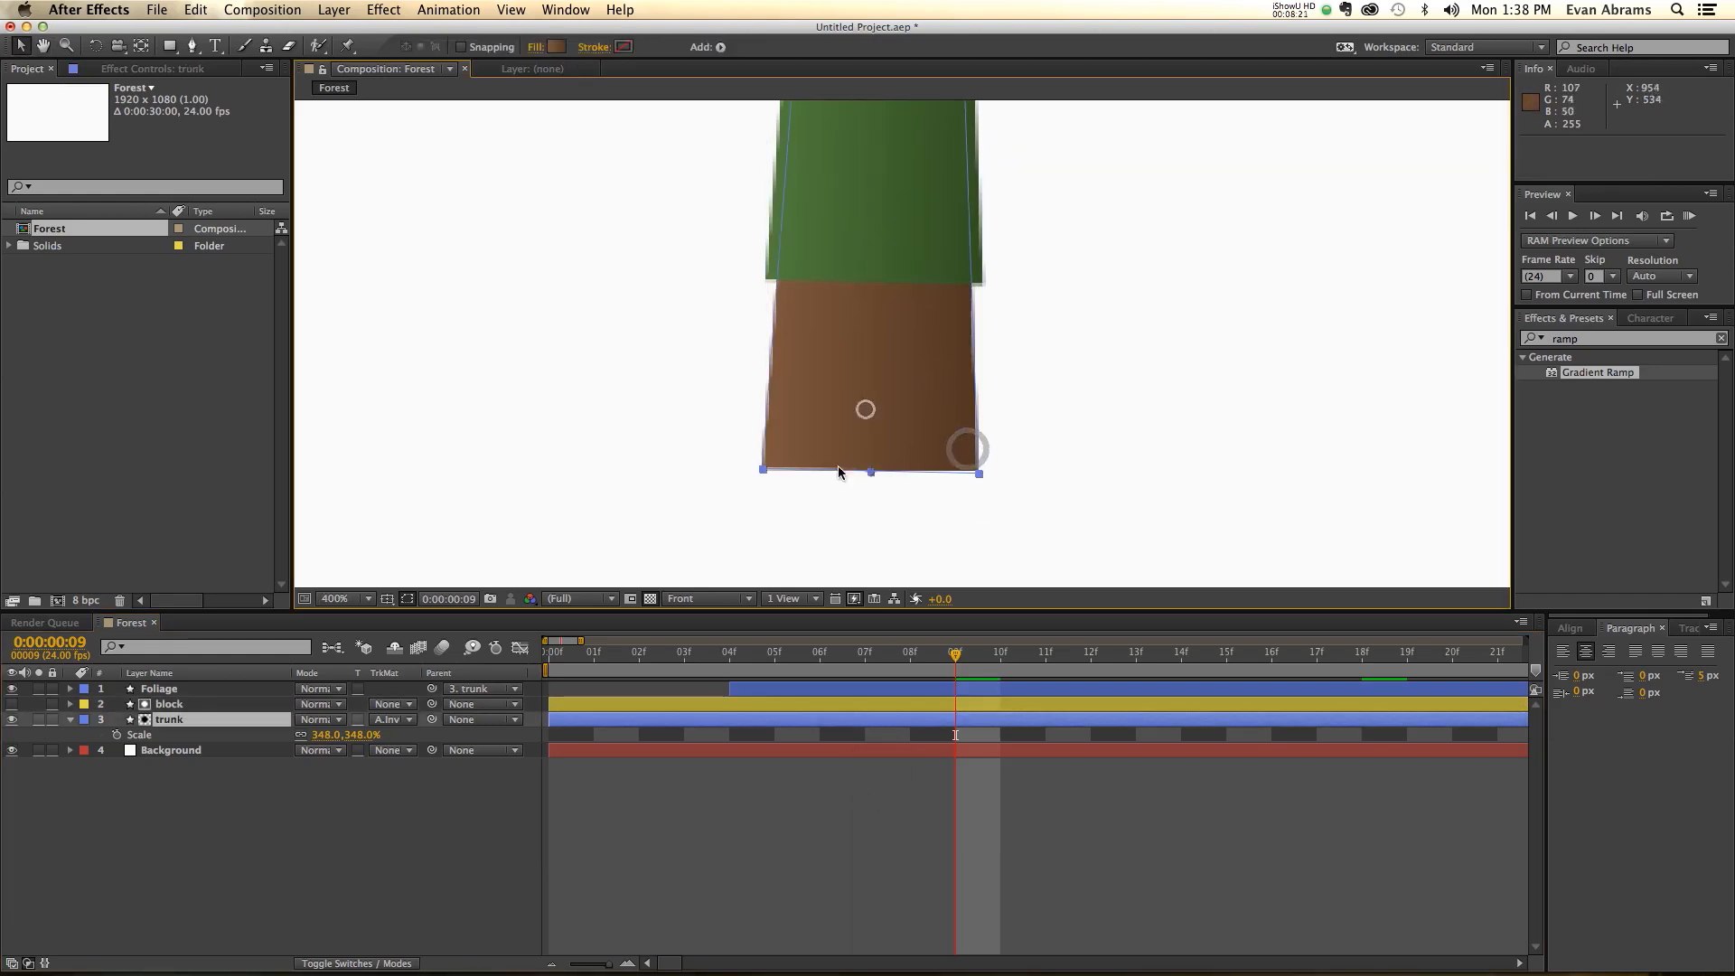
- Set the trunk layer's Y position to 542 and preview the growth from the first frame
scroll(792, 421, down, 2)
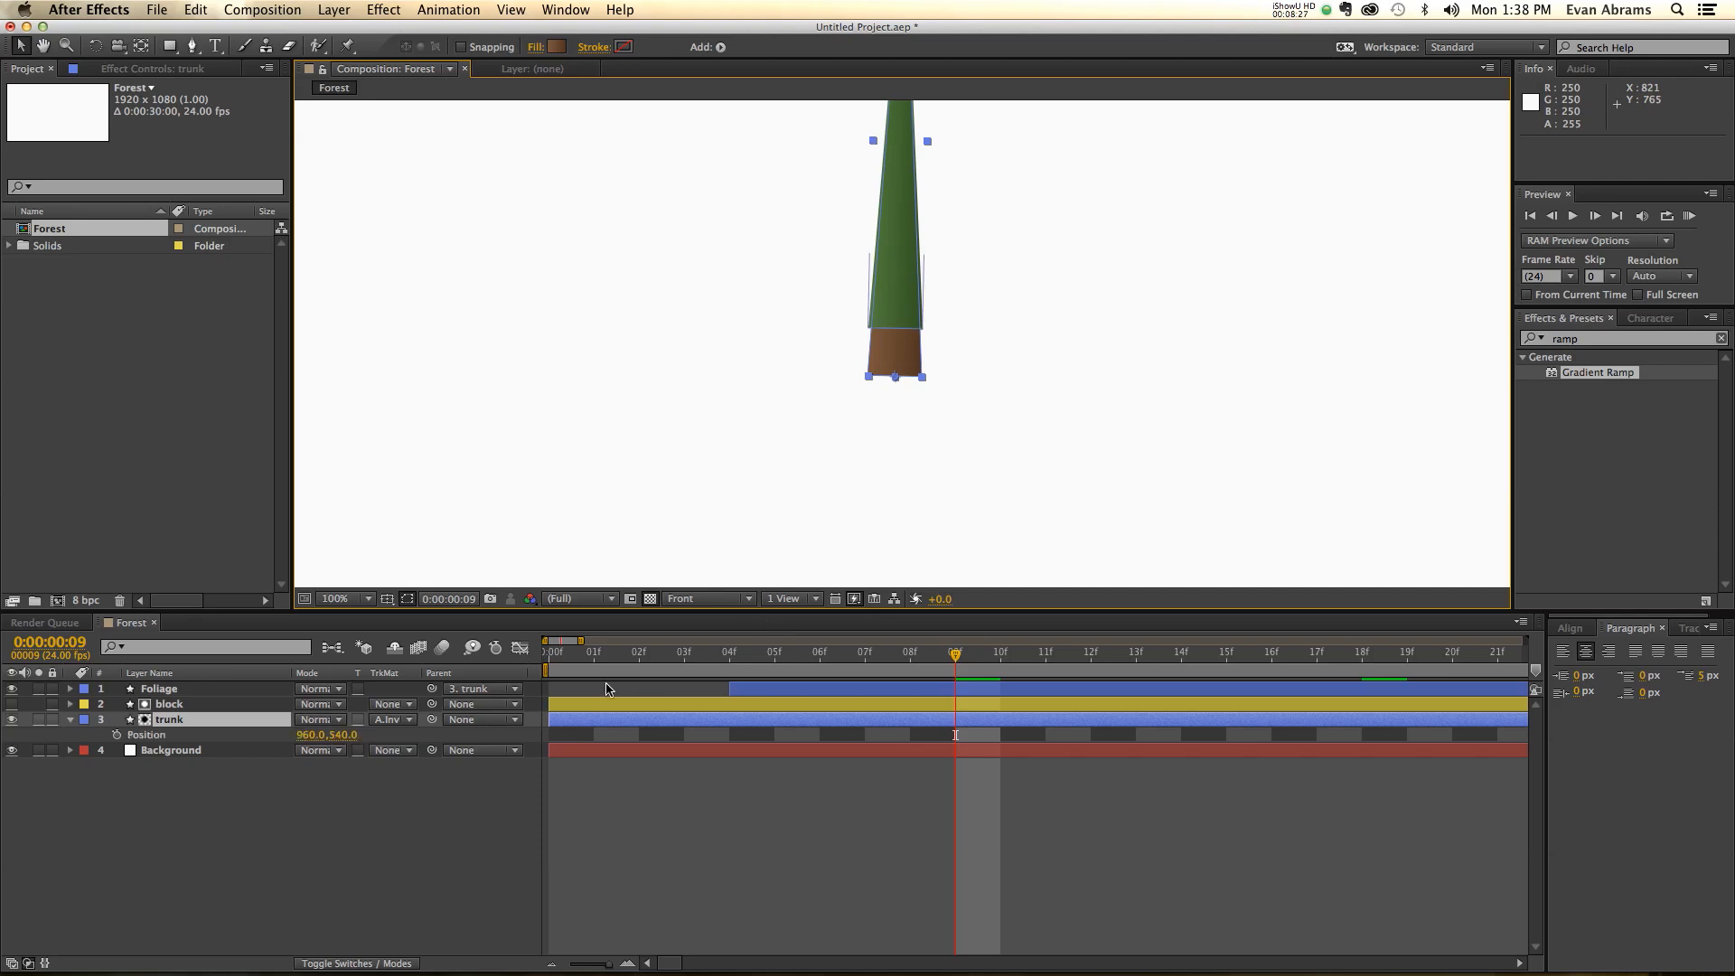
click(347, 735)
key(Up)
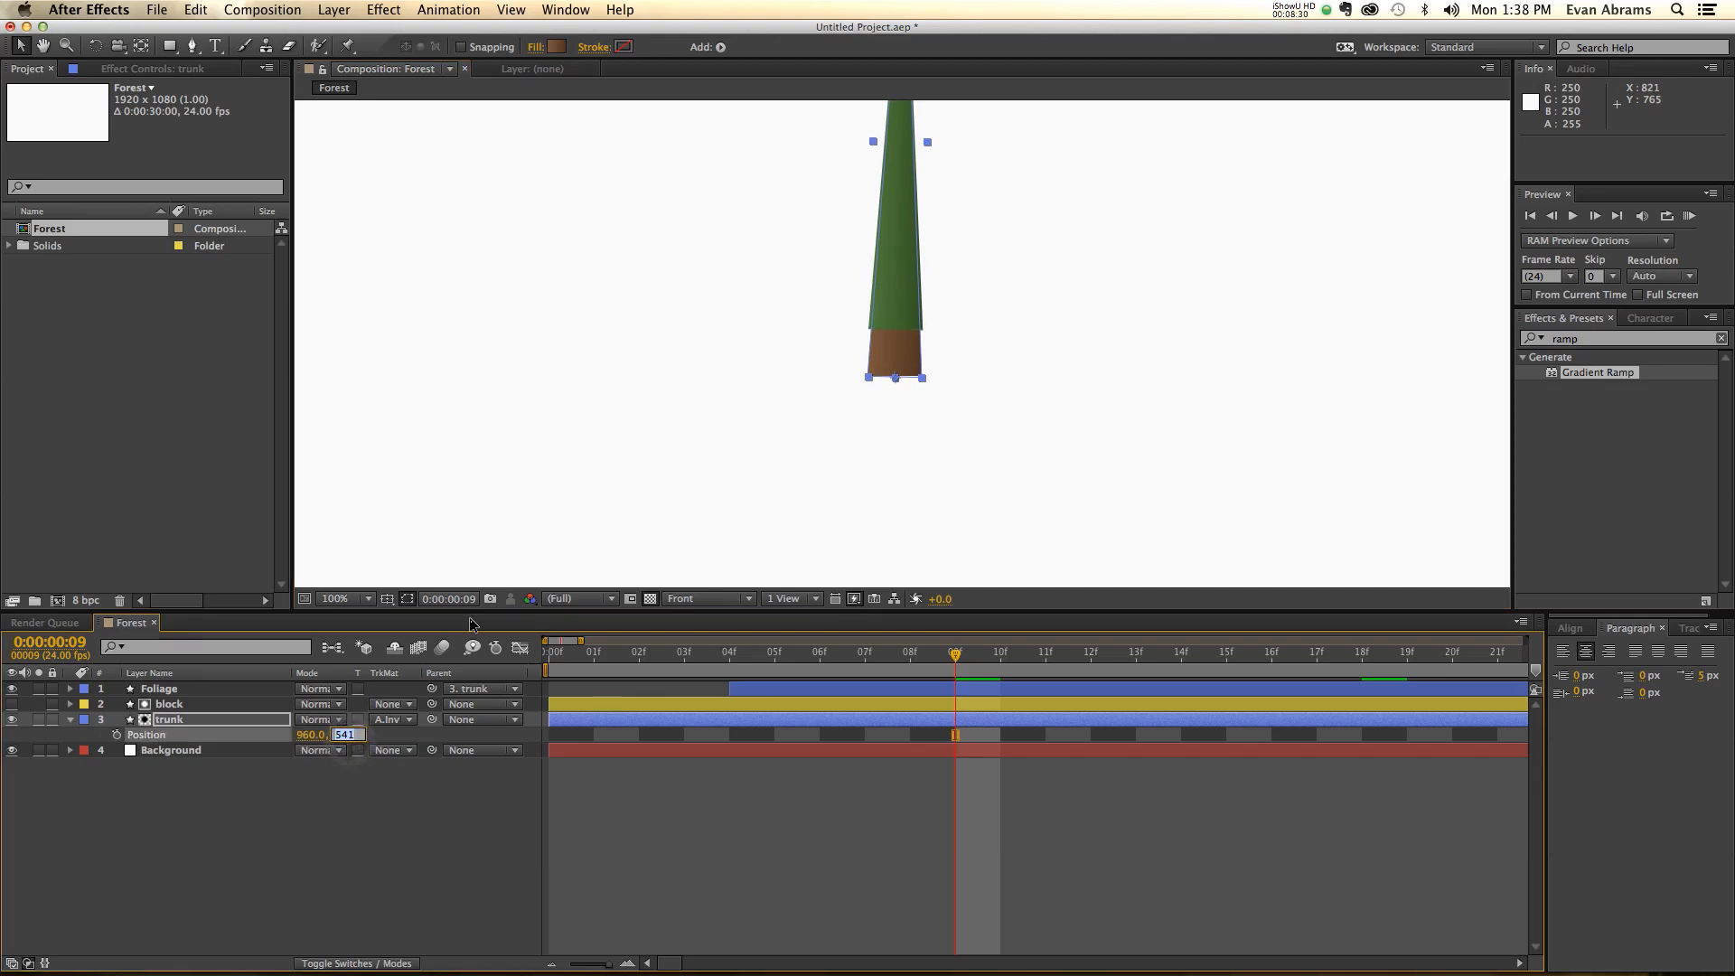
click(414, 859)
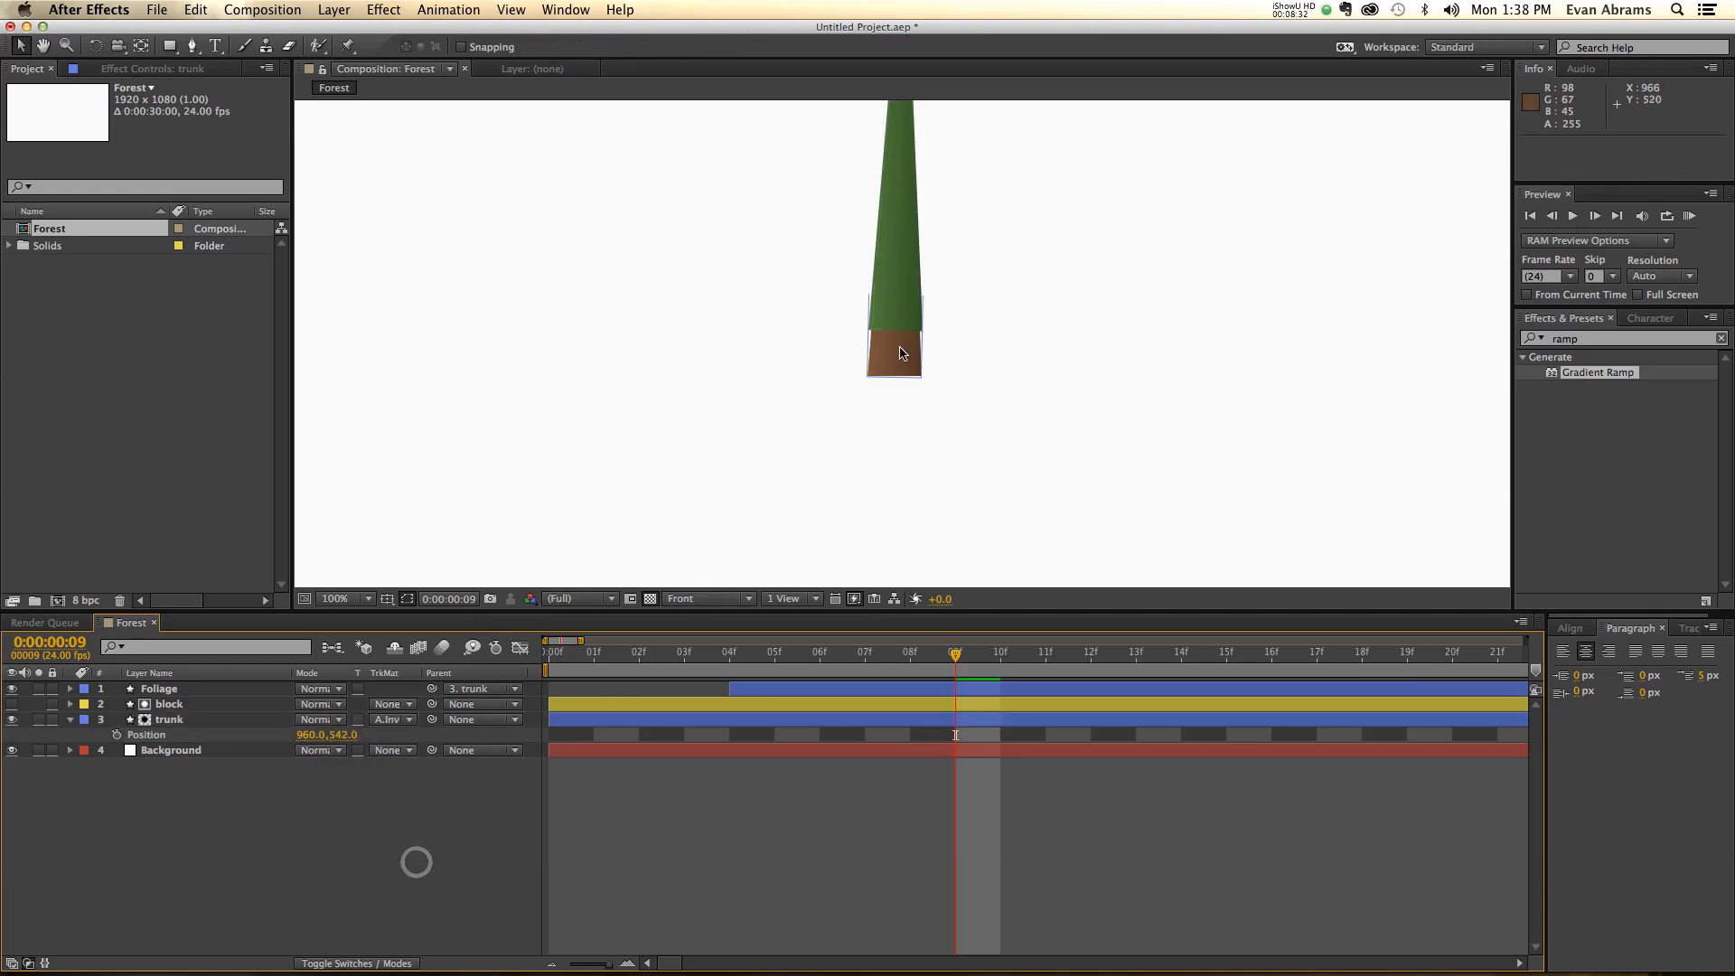
scroll(891, 530, down, 1)
key(space)
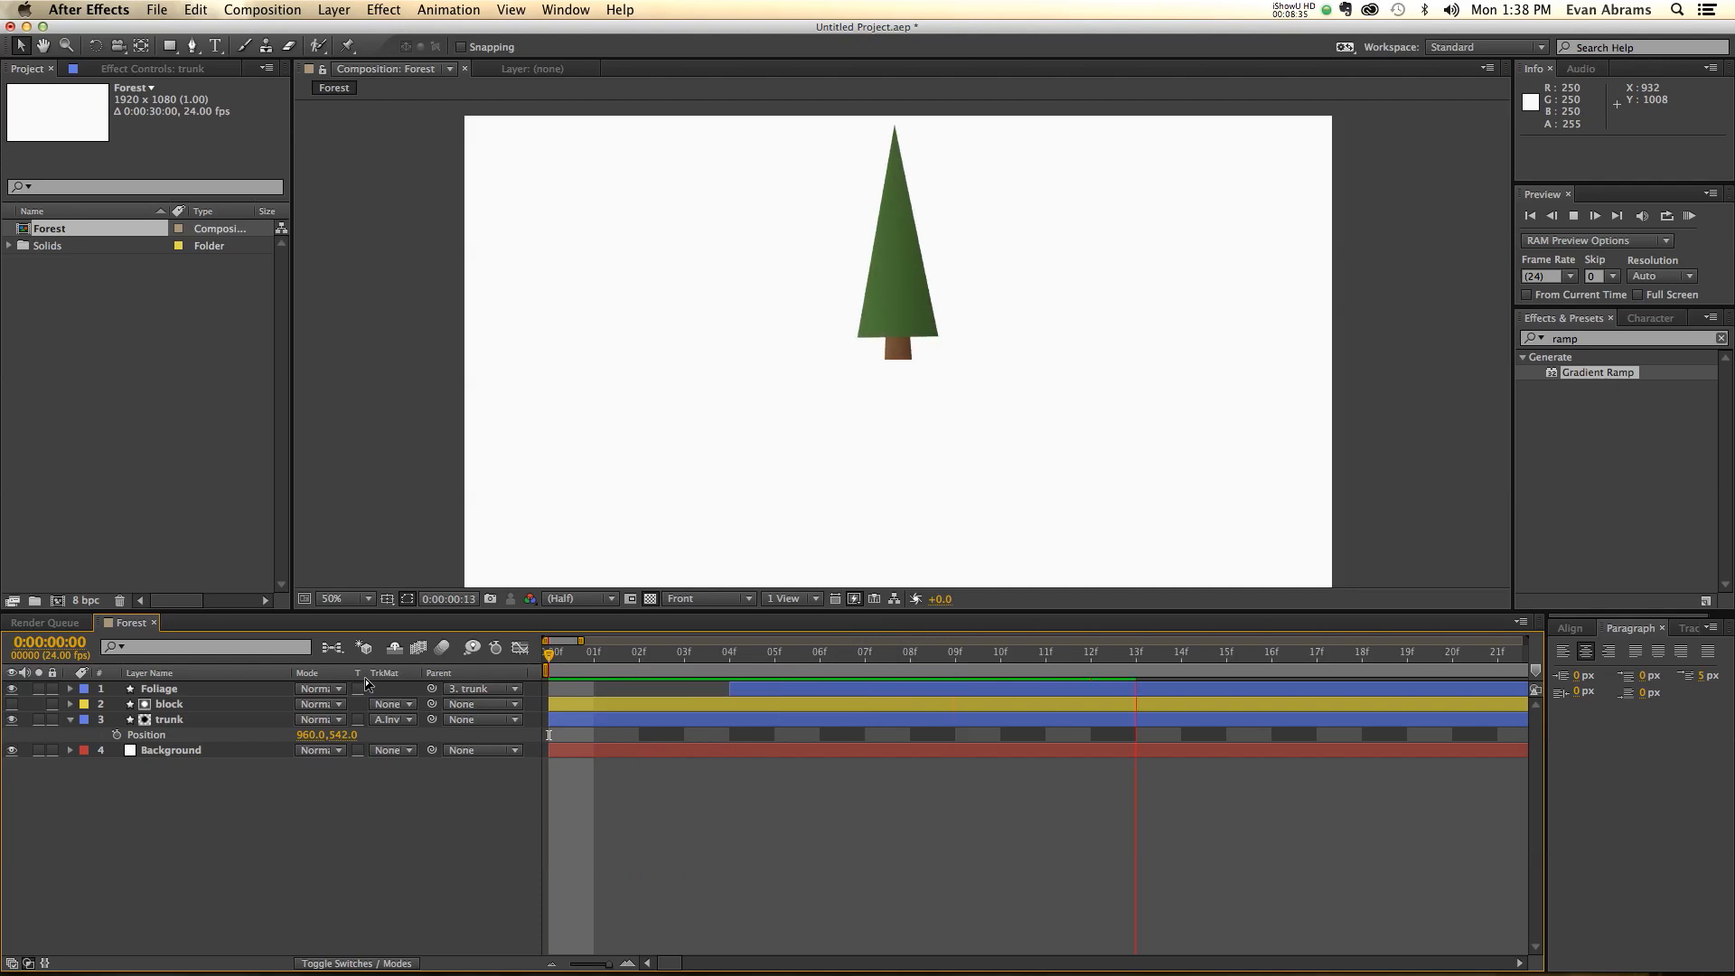
key(space)
click(366, 804)
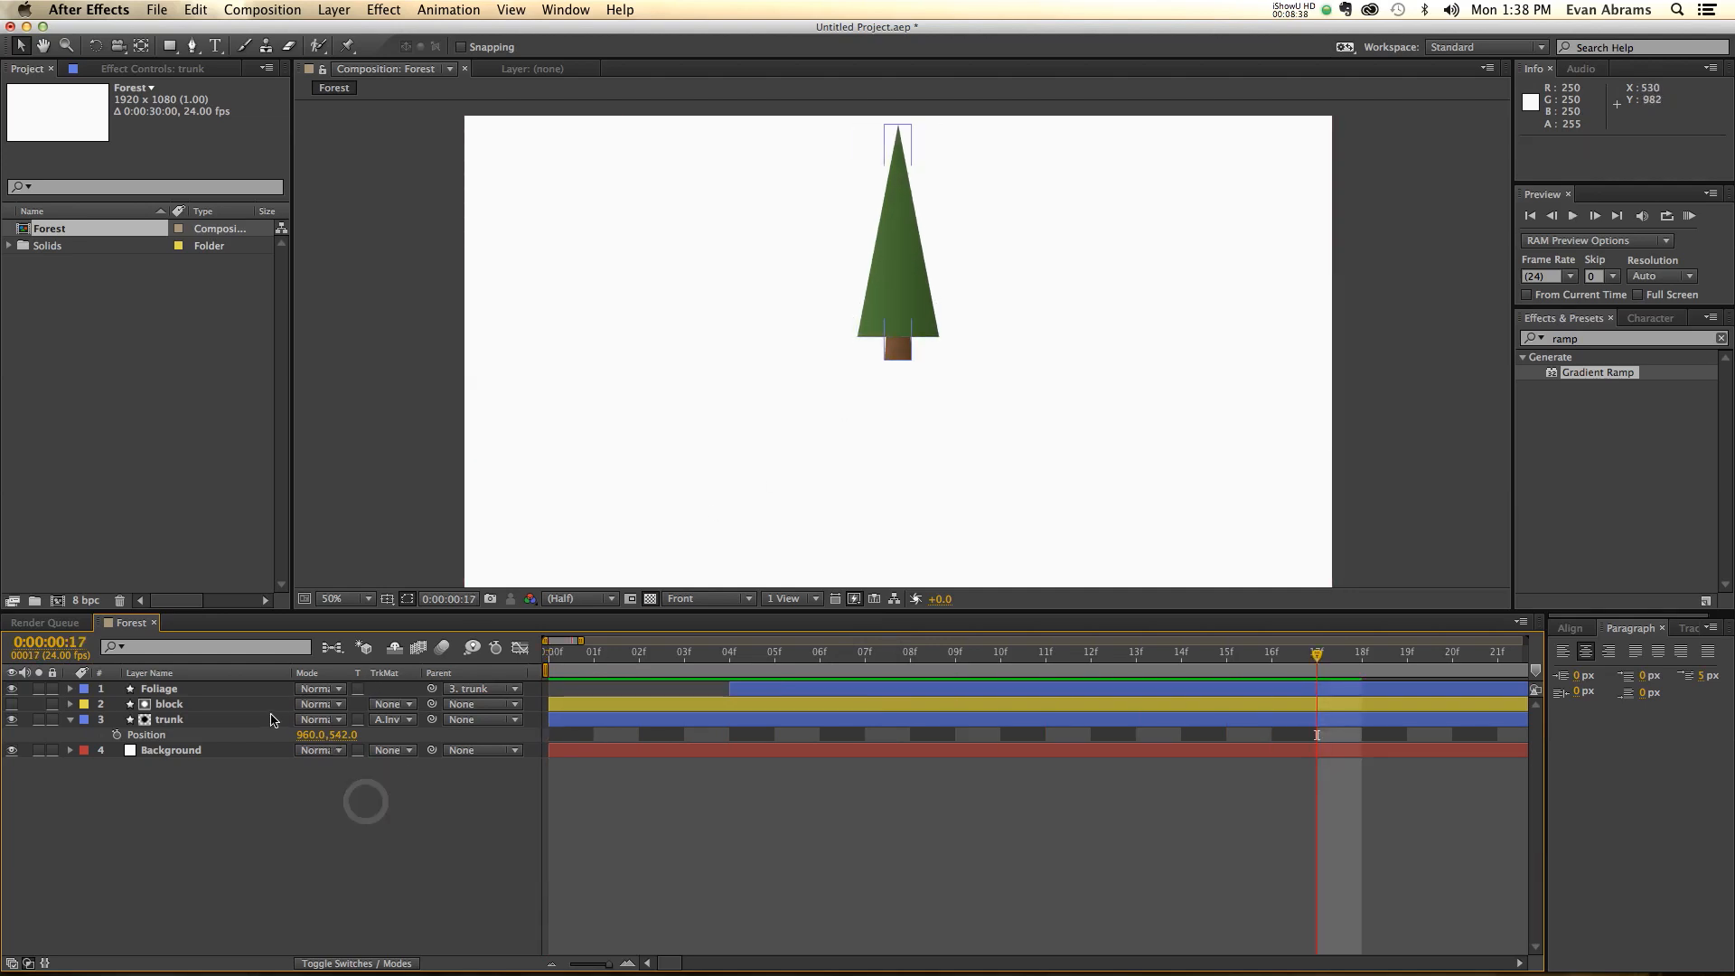
- Pre-compose the Foliage, block and trunk layers into a new composition named Tree Animation, moving all attributes
click(186, 722)
shift+click(180, 687)
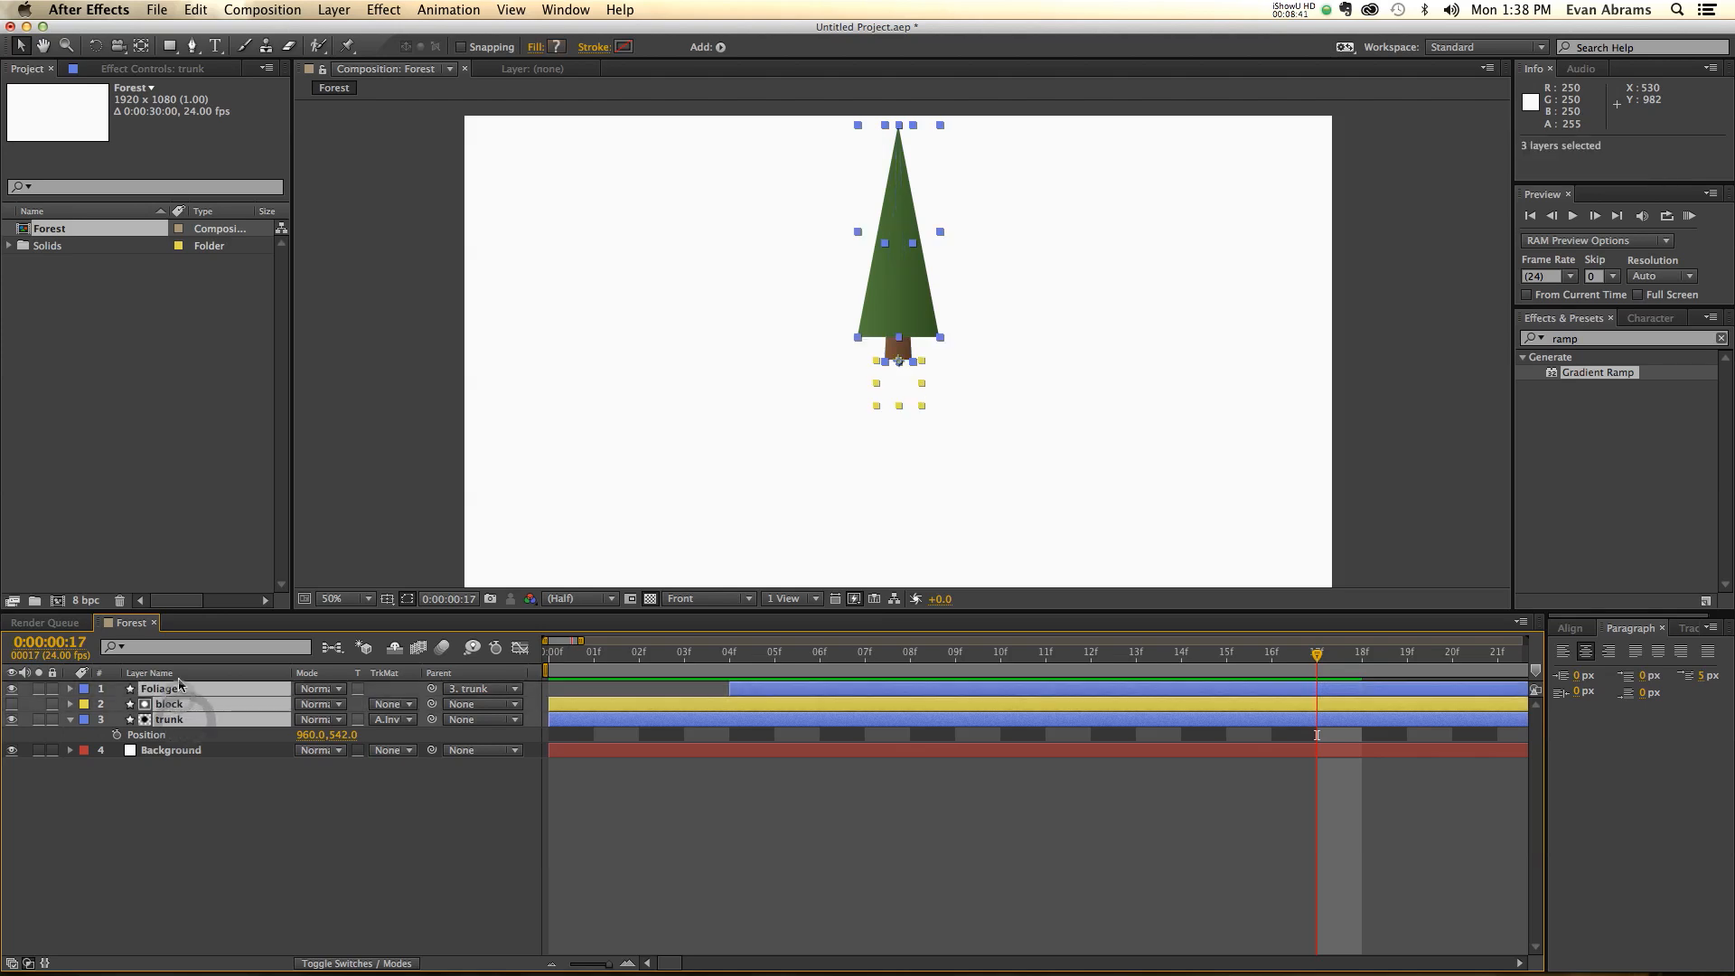
click(328, 10)
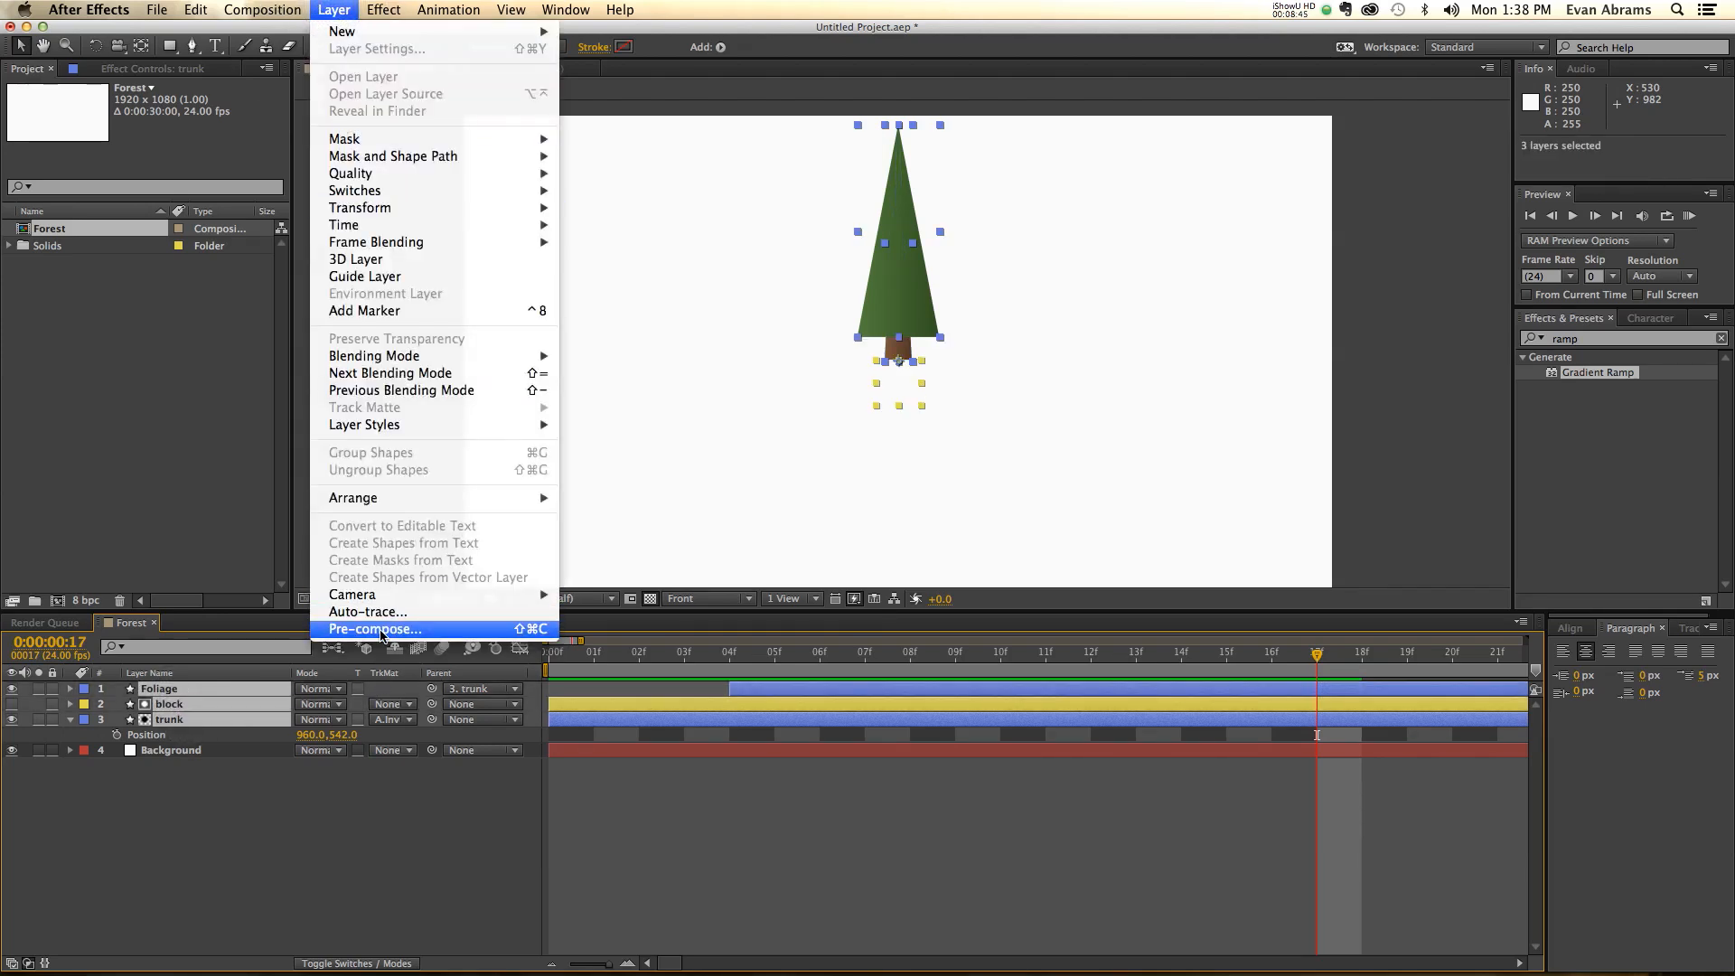
click(380, 633)
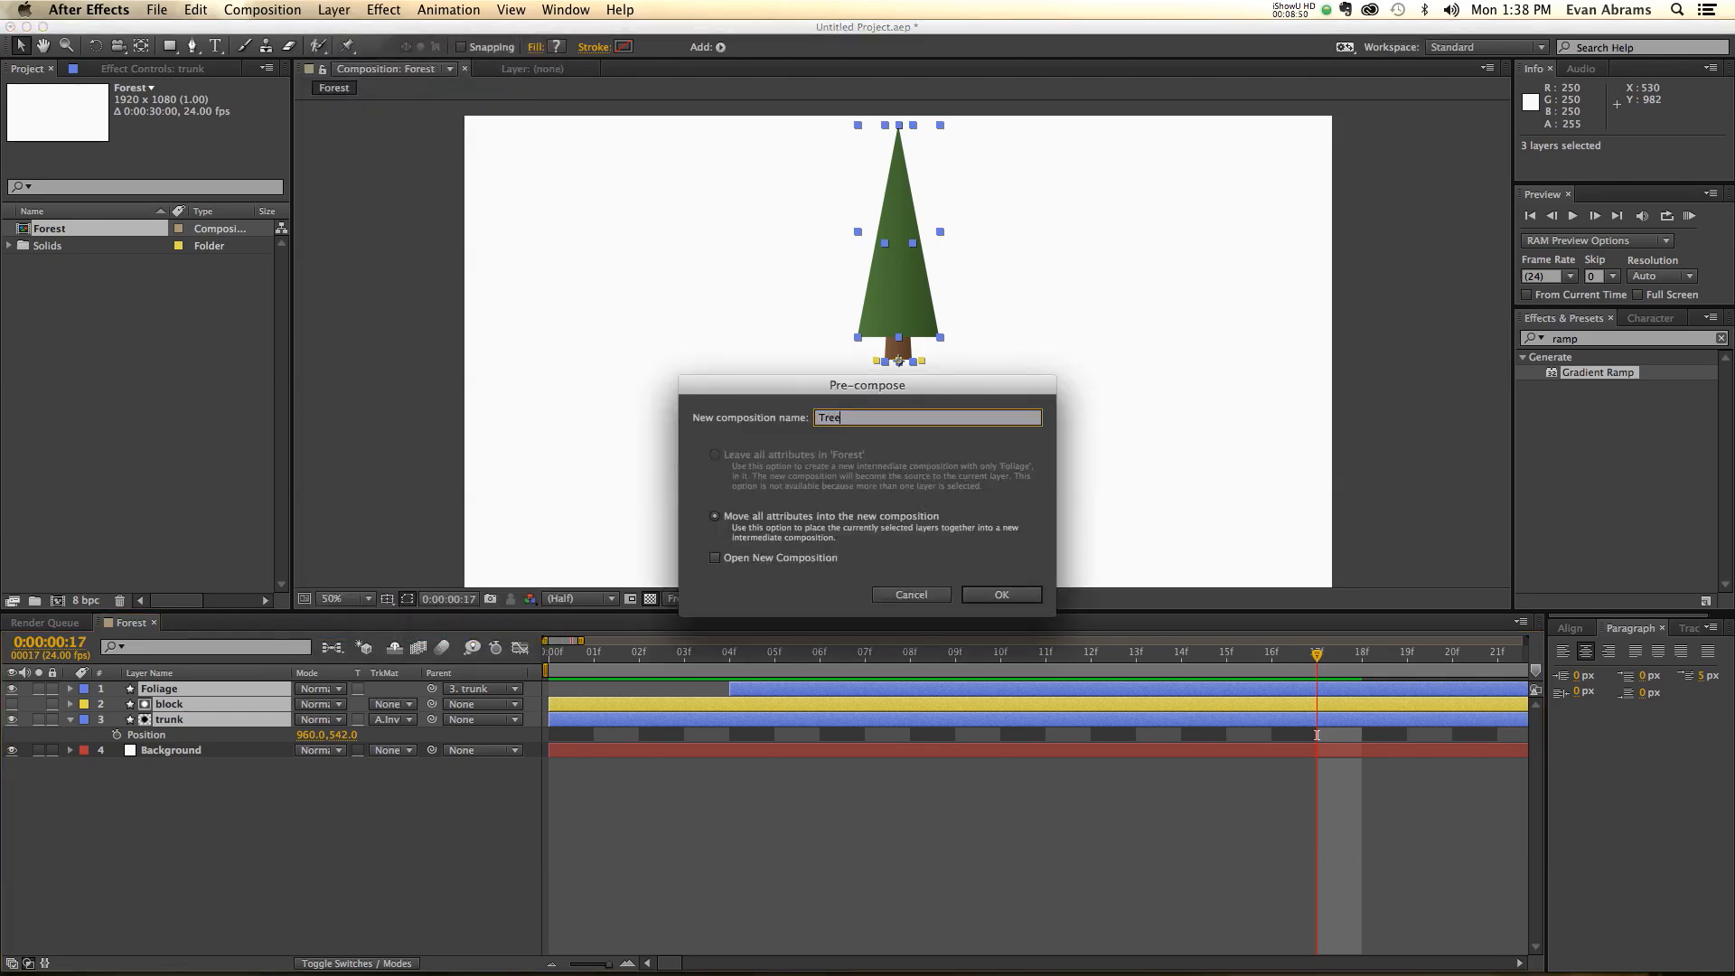
key(Return)
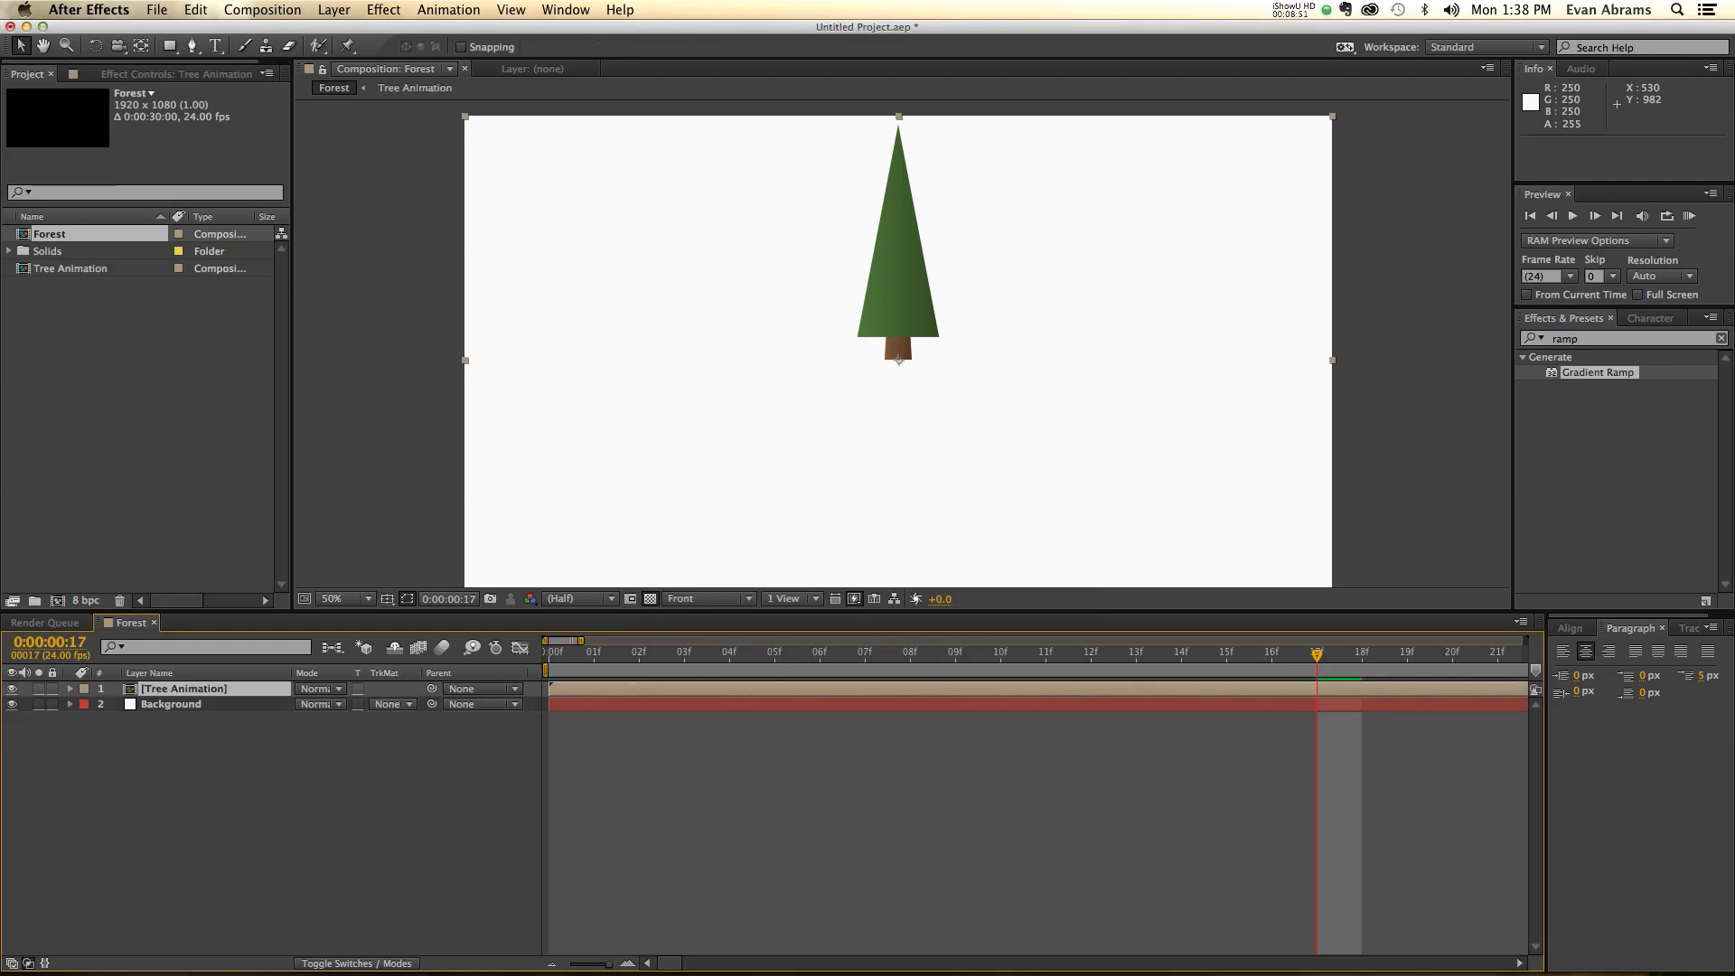
- Duplicate the Tree Animation layer and rename the lower copy Shadow
key(super+d)
click(189, 705)
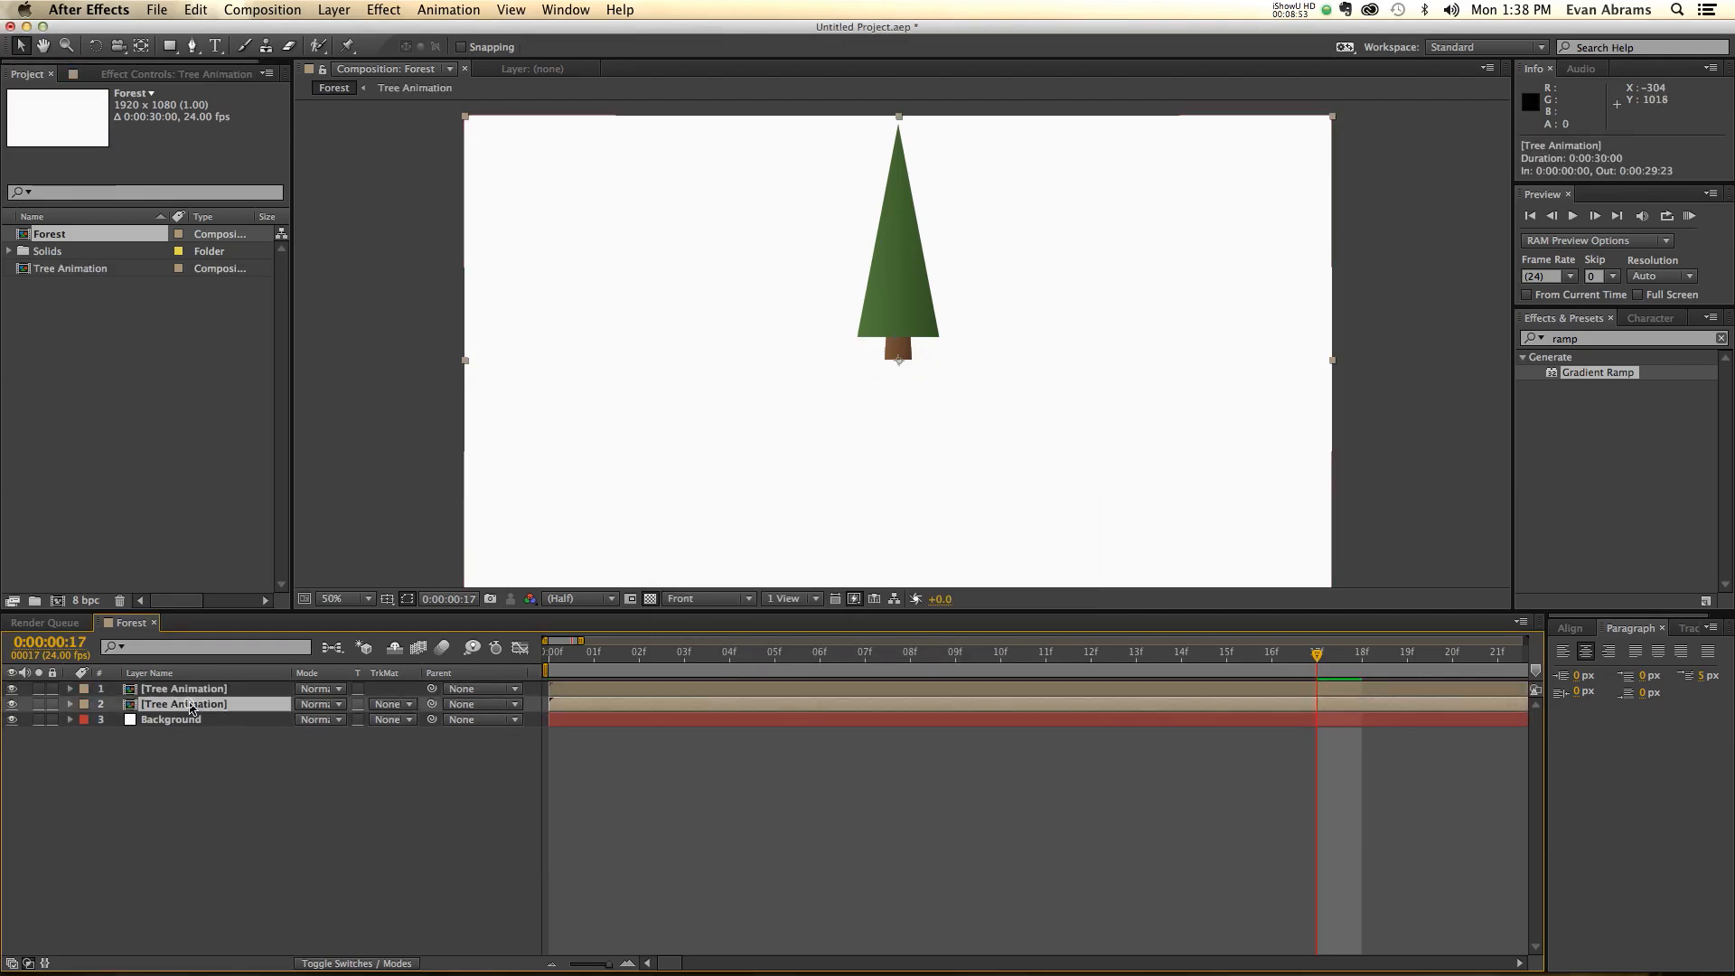
key(Return)
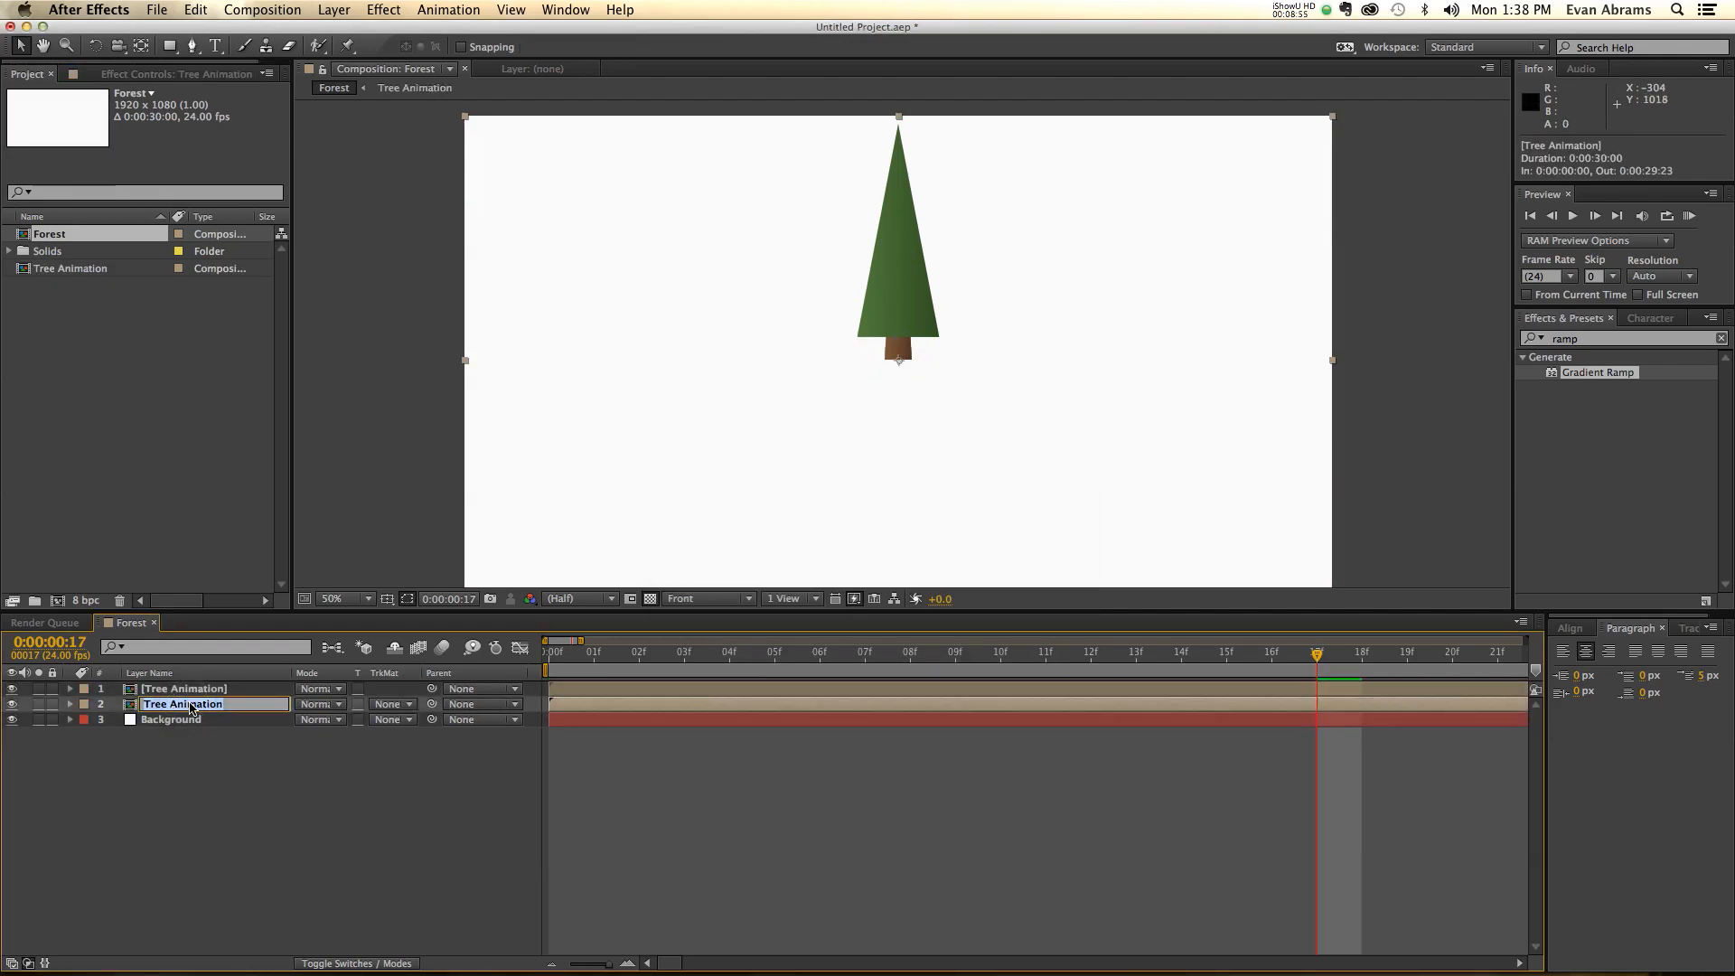
text(Shadow)
key(Return)
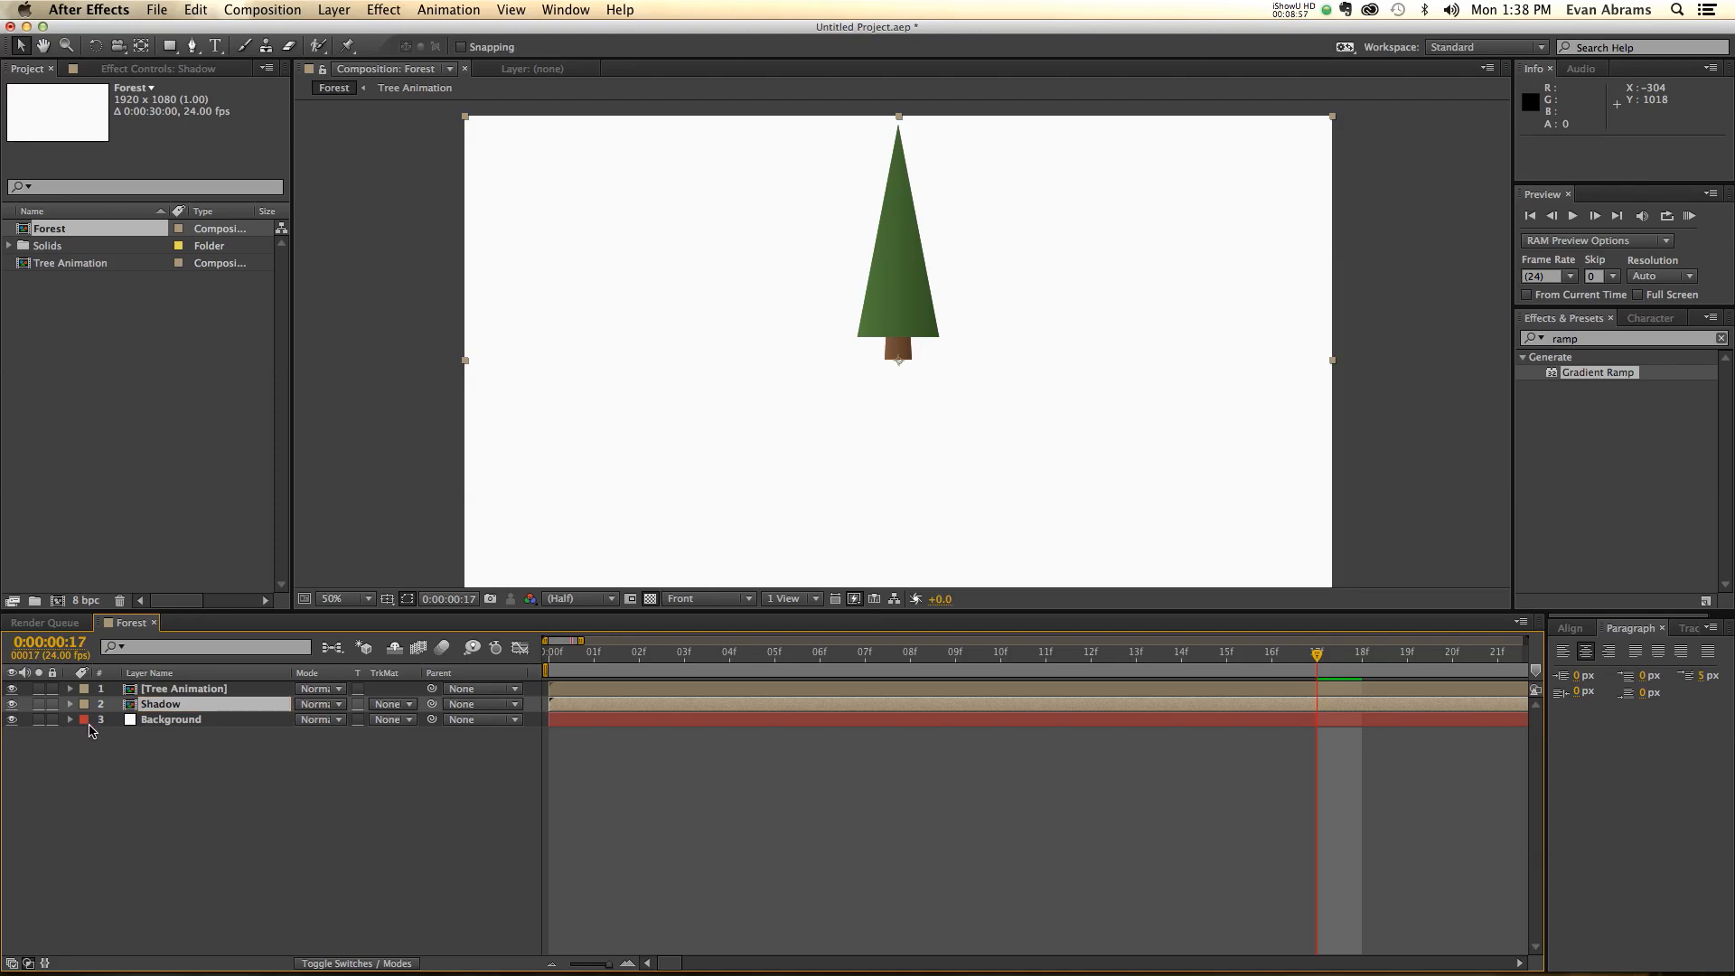
- Solo the Shadow layer and apply the Gradient Ramp effect to it
click(39, 705)
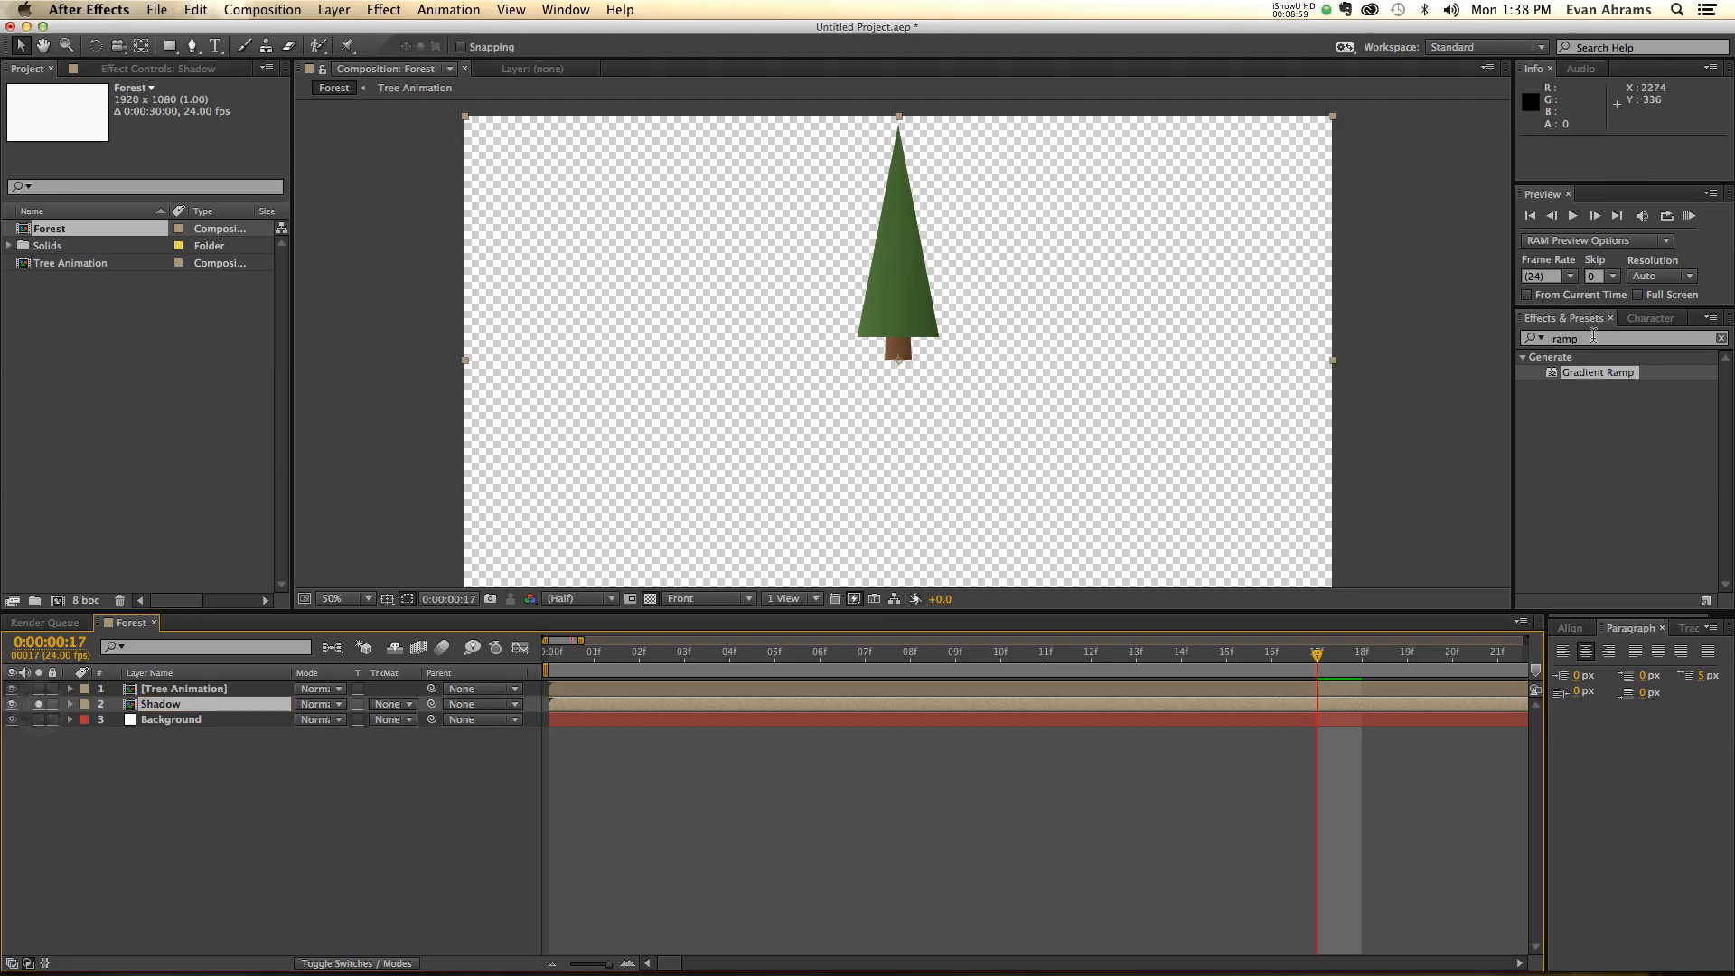
double_click(1598, 373)
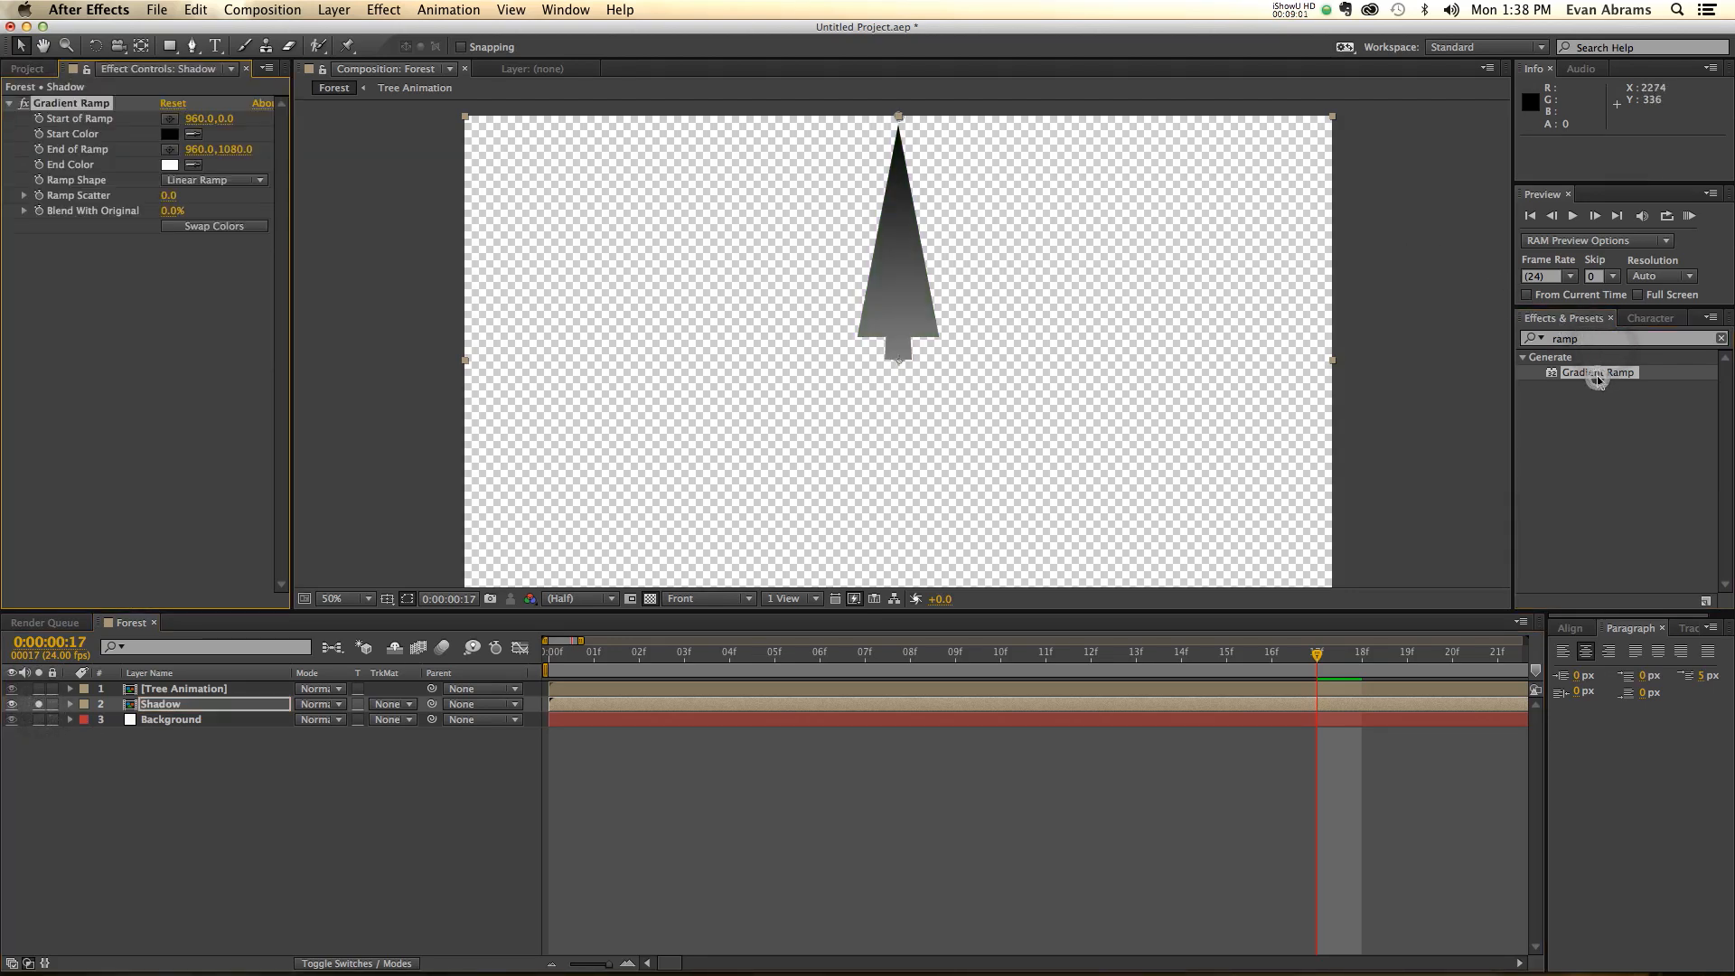
- Set the ramp's start colour to 10% brightness and end colour to 90% brightness, and swap the two colours
click(170, 135)
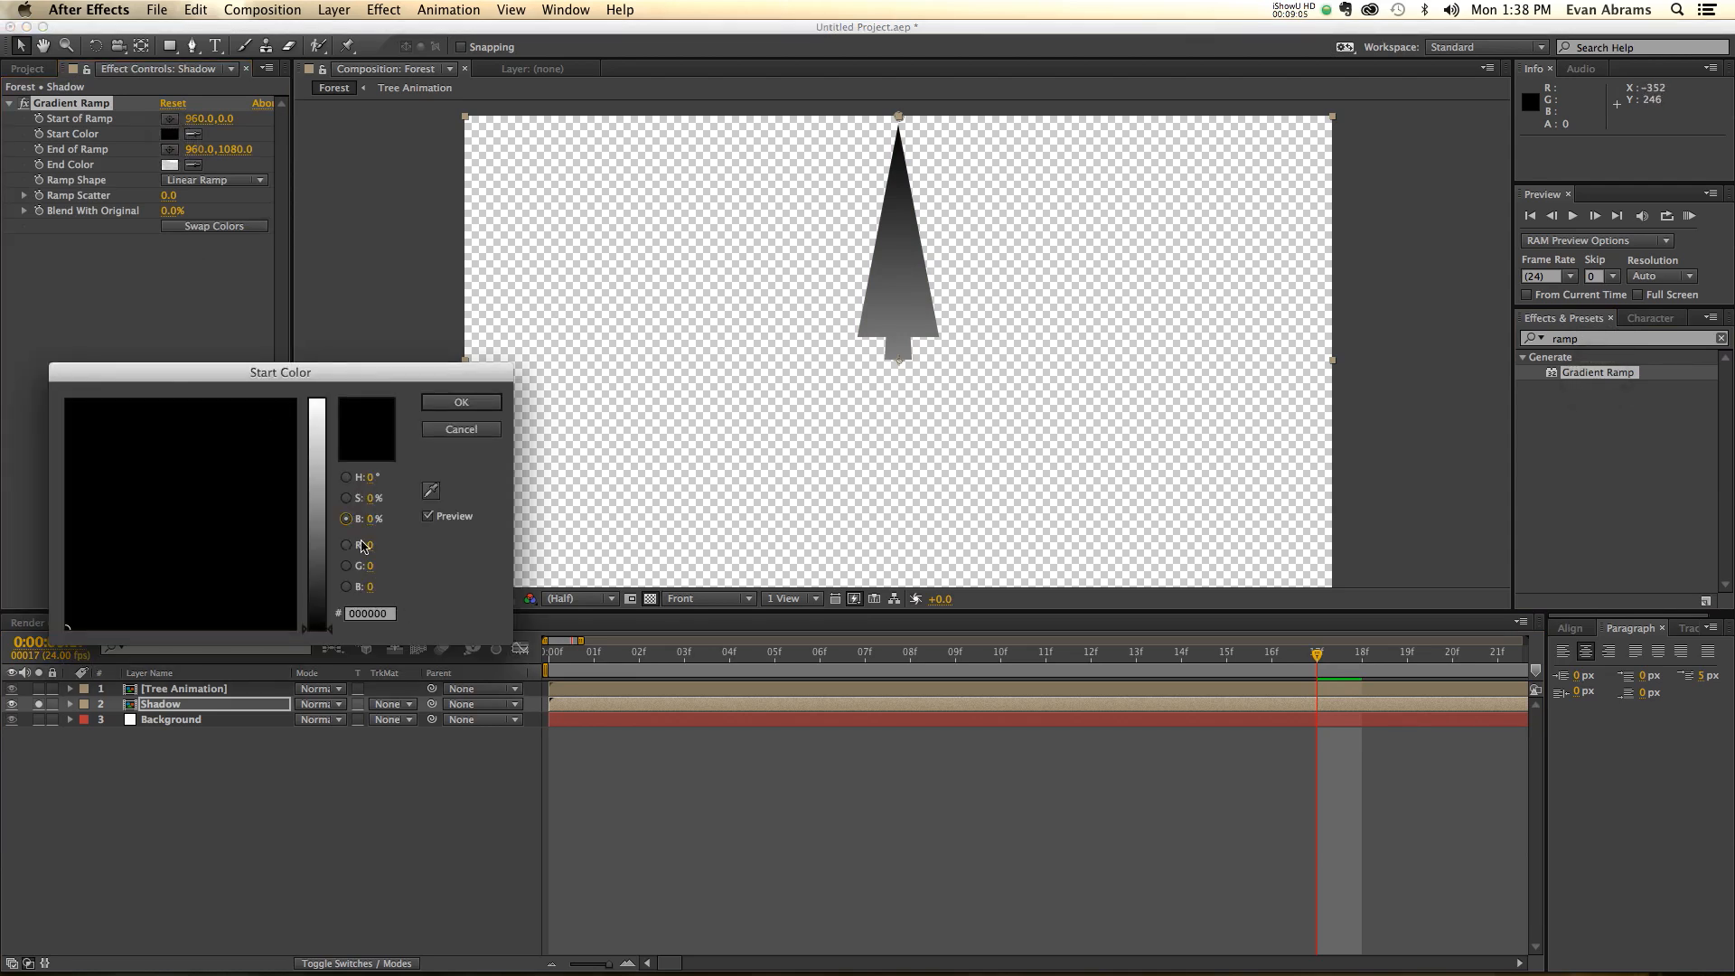
text(10)
key(Return)
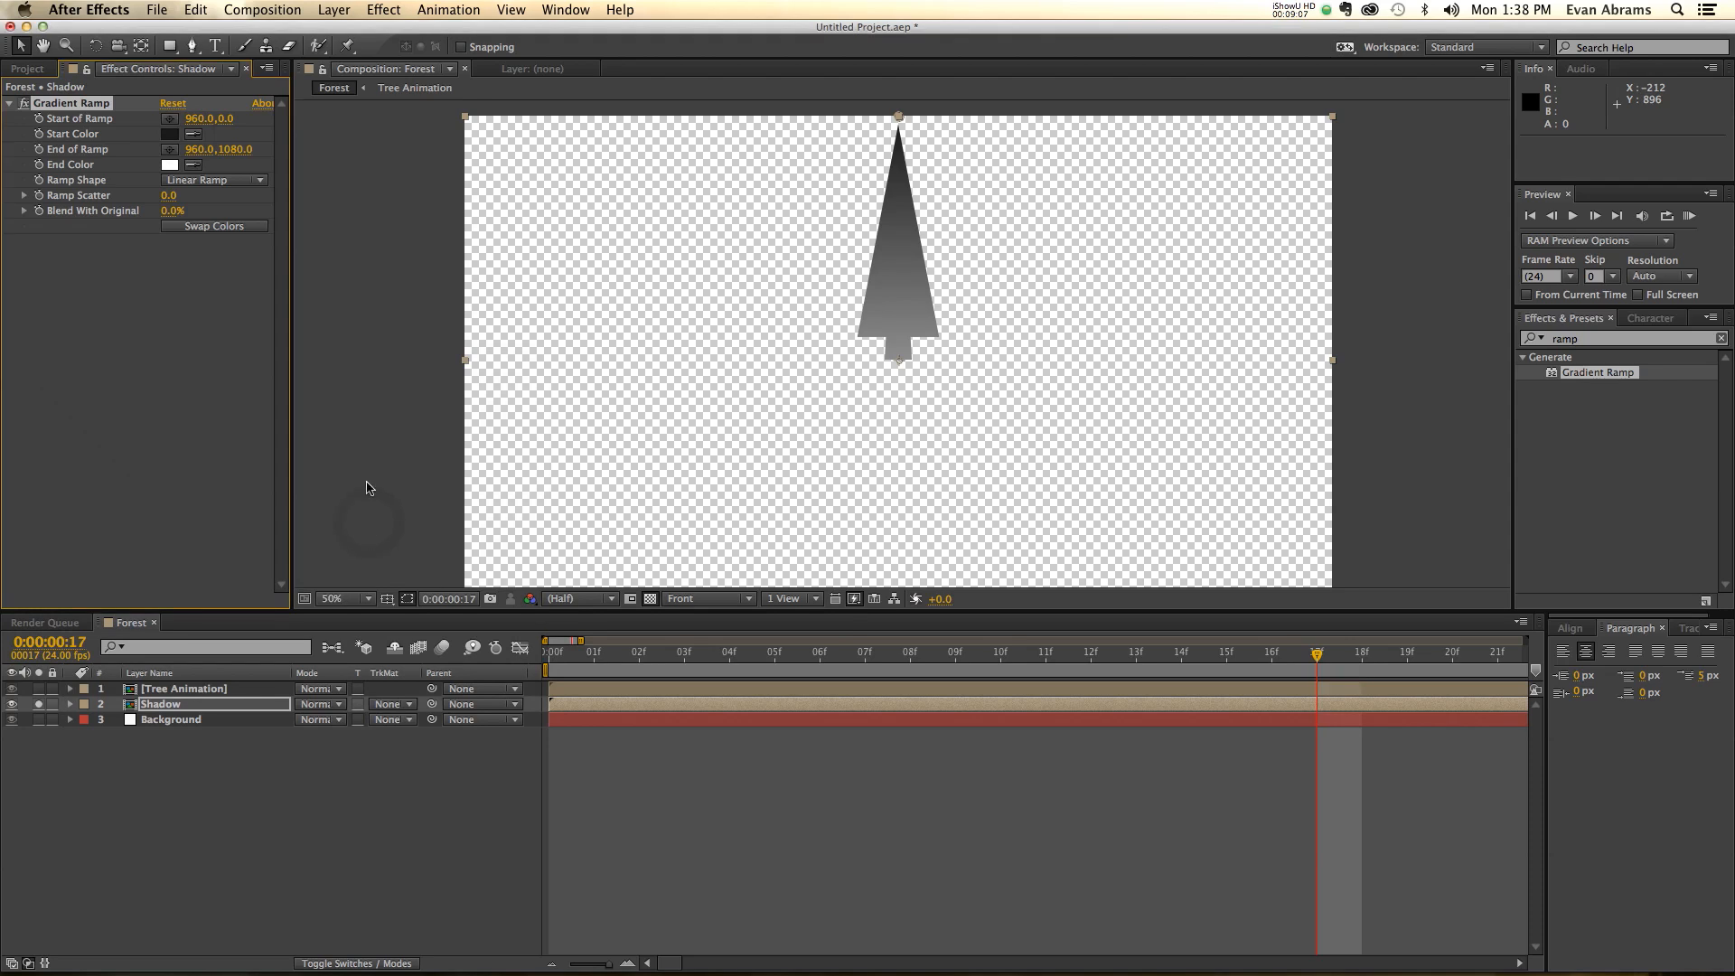
click(177, 168)
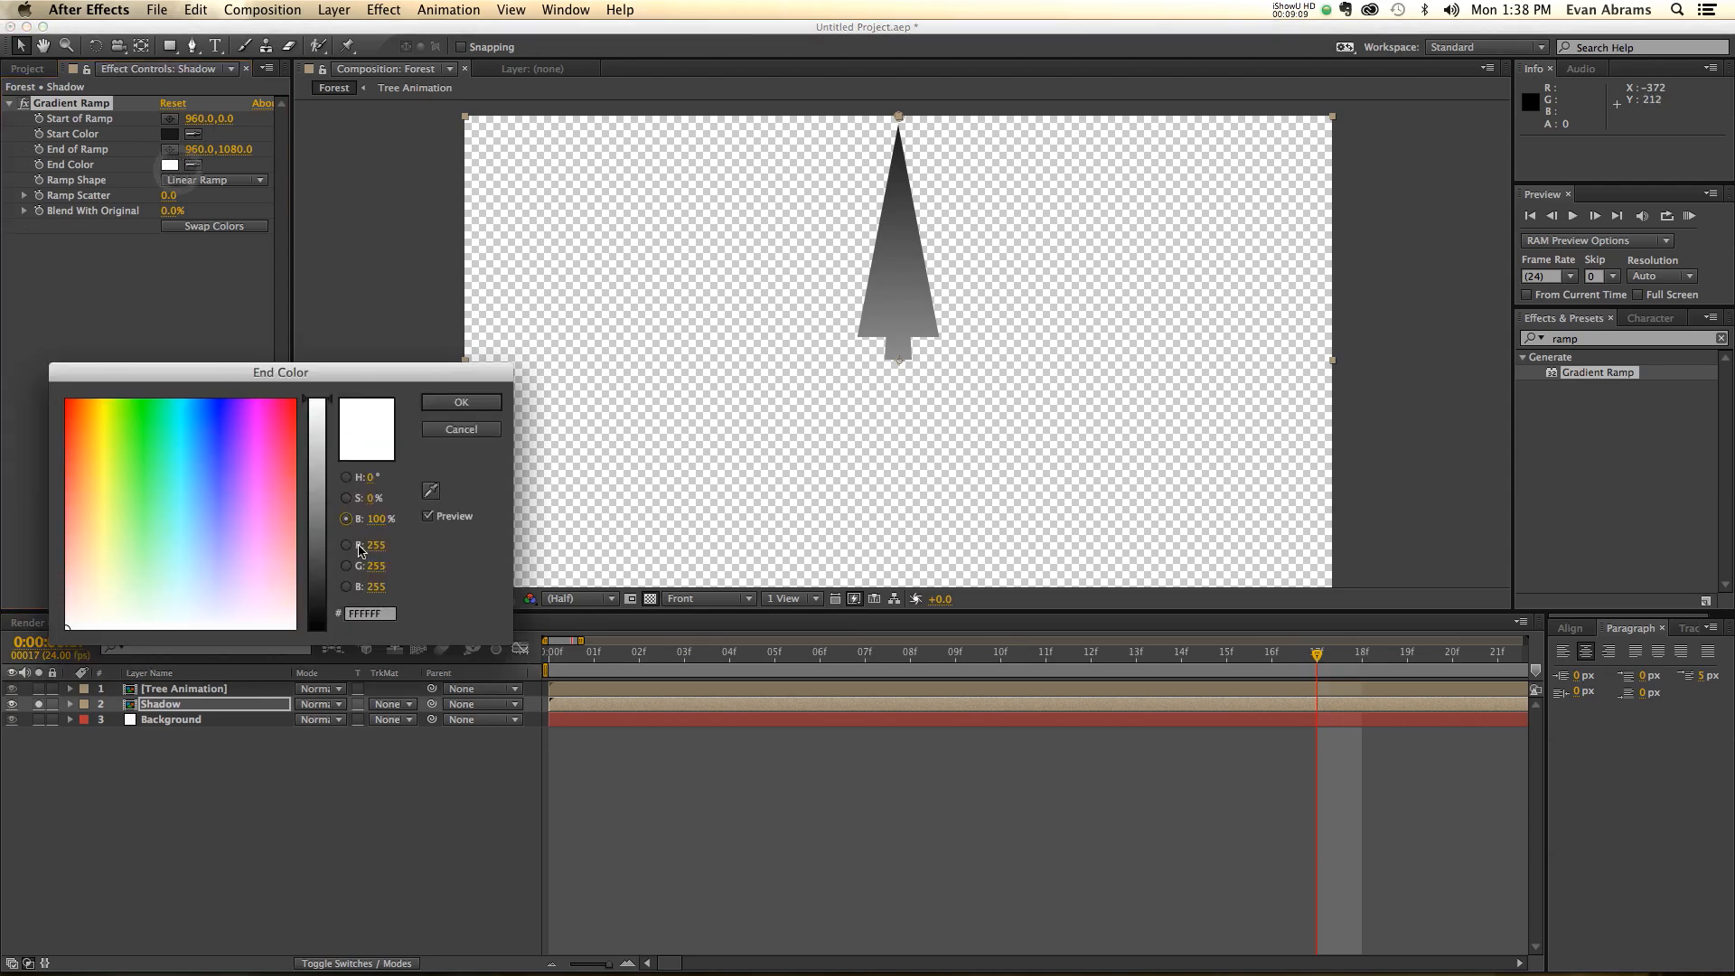
text(90)
key(Return)
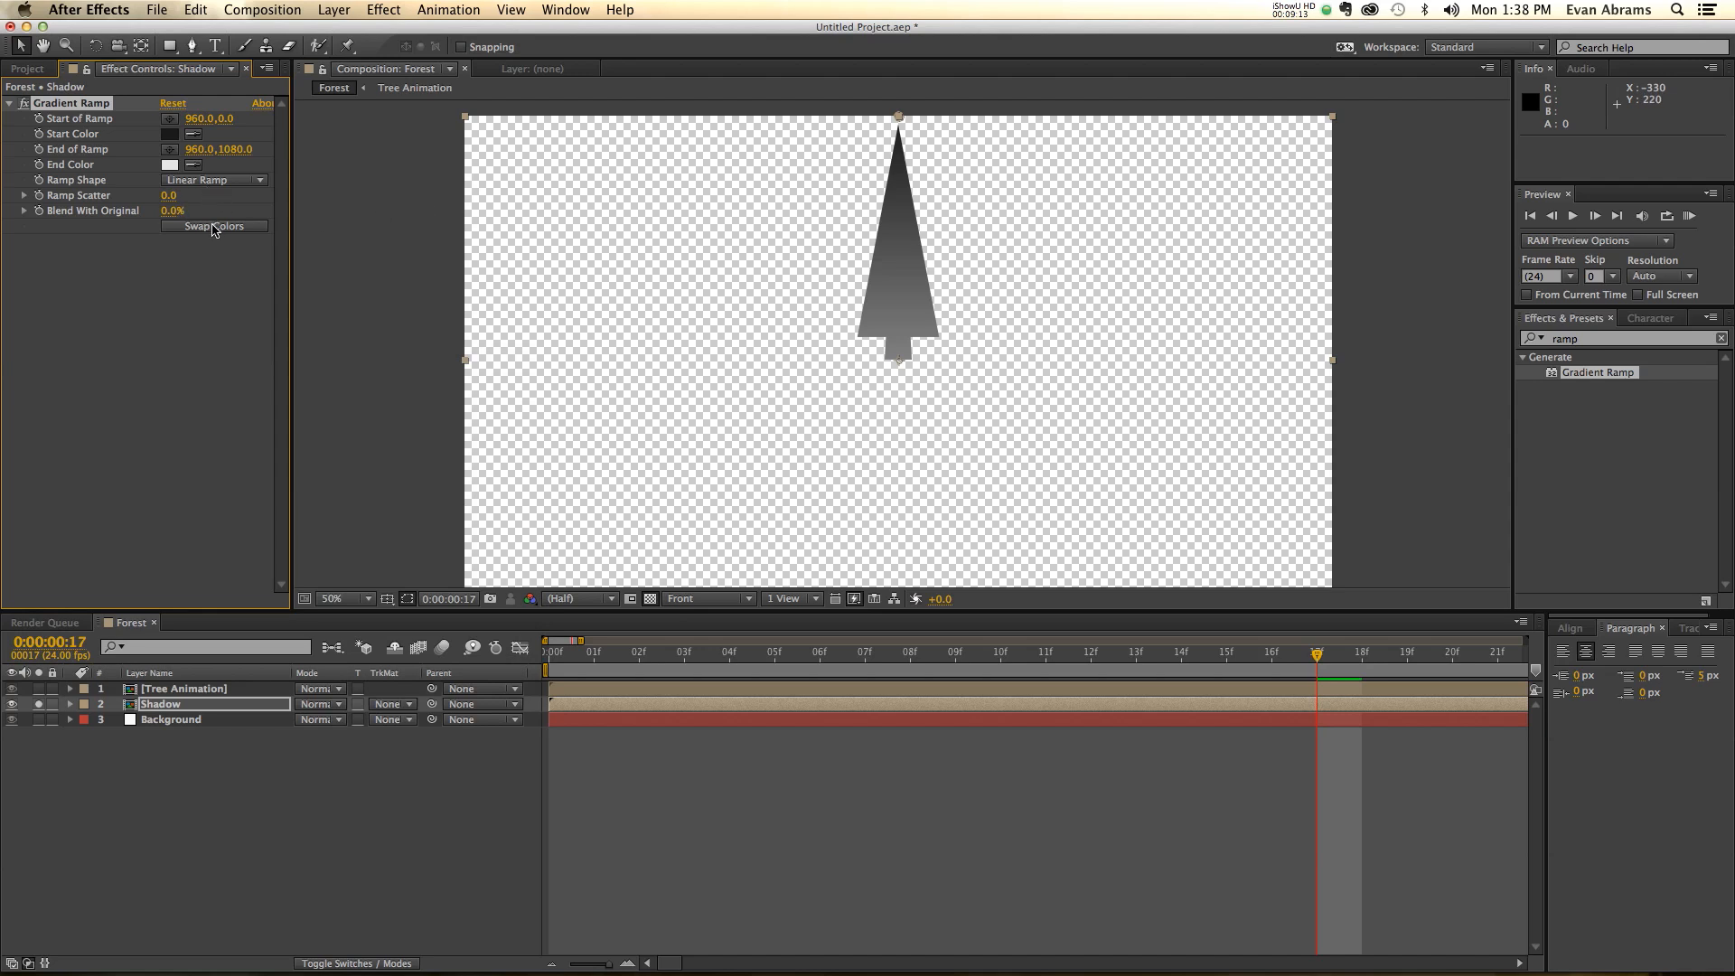
click(214, 227)
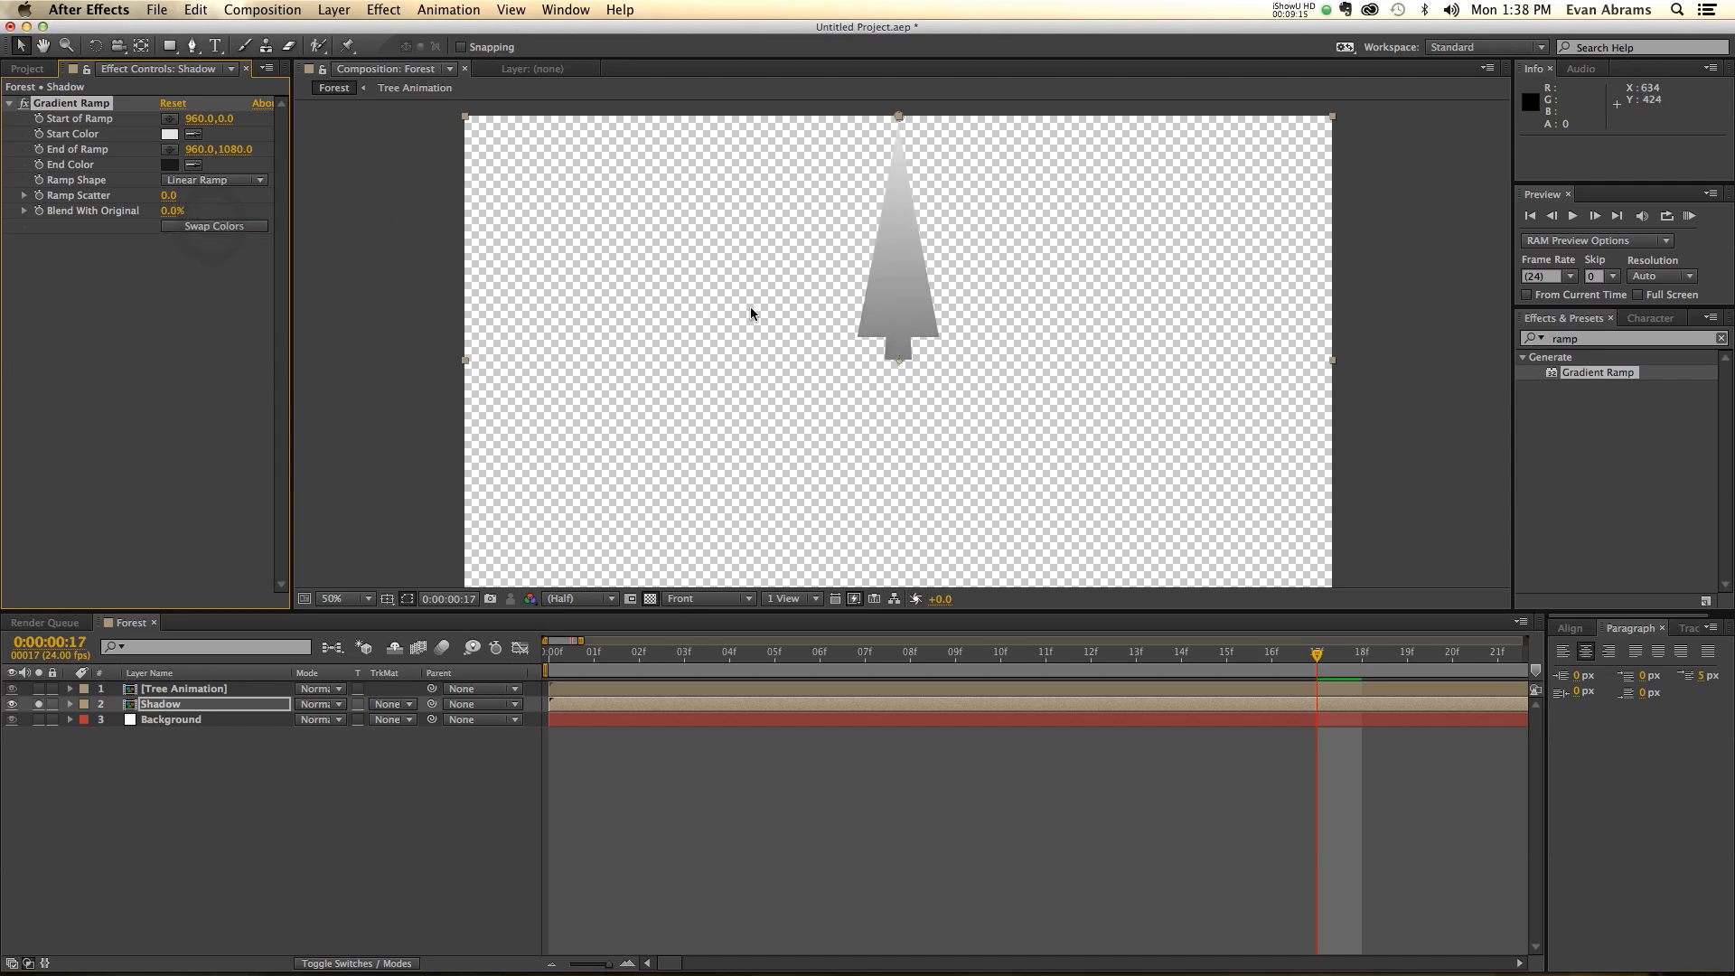
- Turn off solo for the Shadow layer and set its opacity to 50%
scroll(751, 314, down, 2)
scroll(751, 312, up, 3)
scroll(751, 317, down, 1)
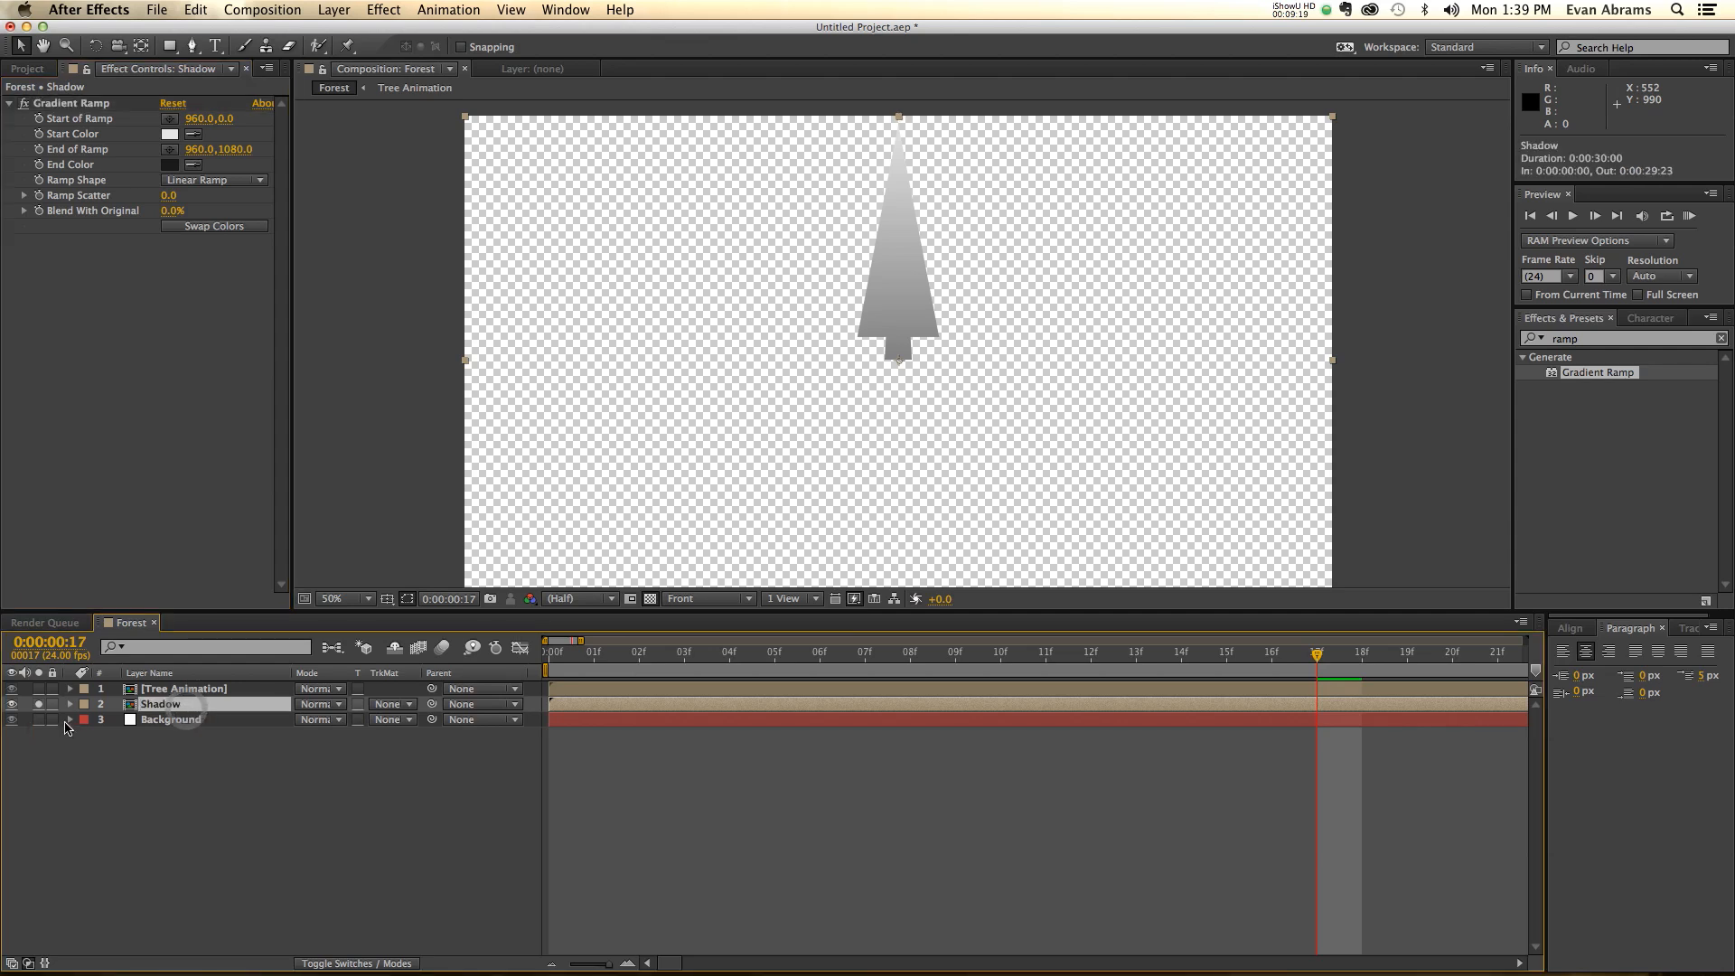
click(38, 705)
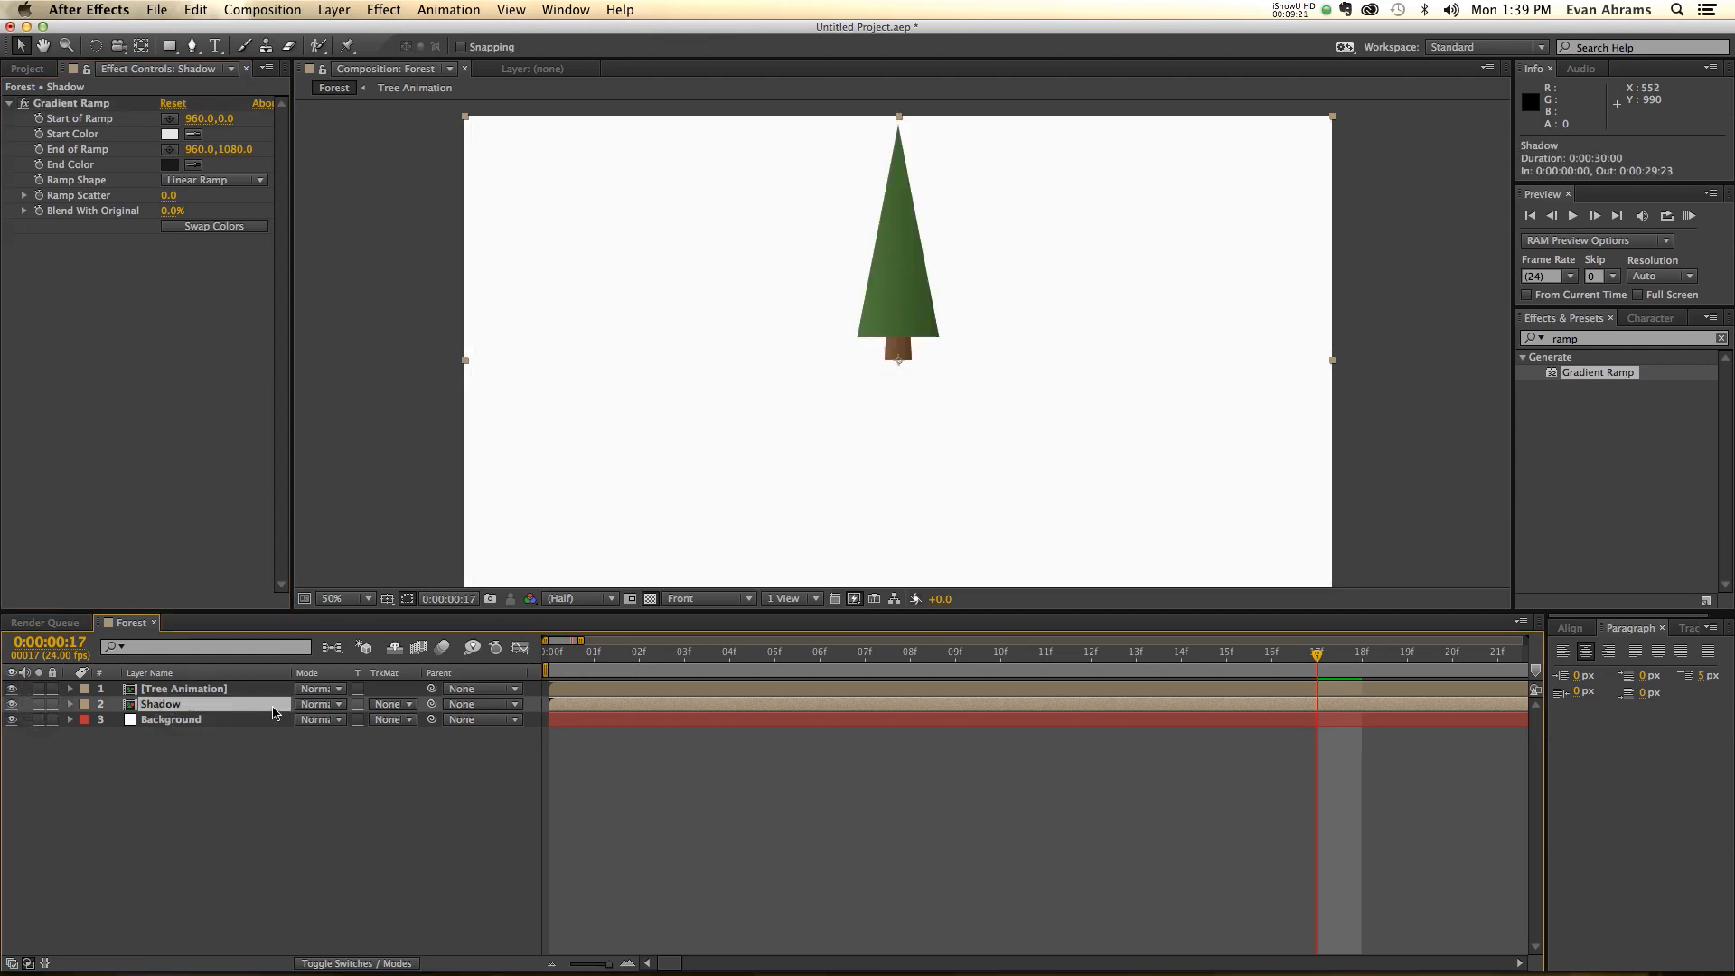
click(274, 711)
key(t)
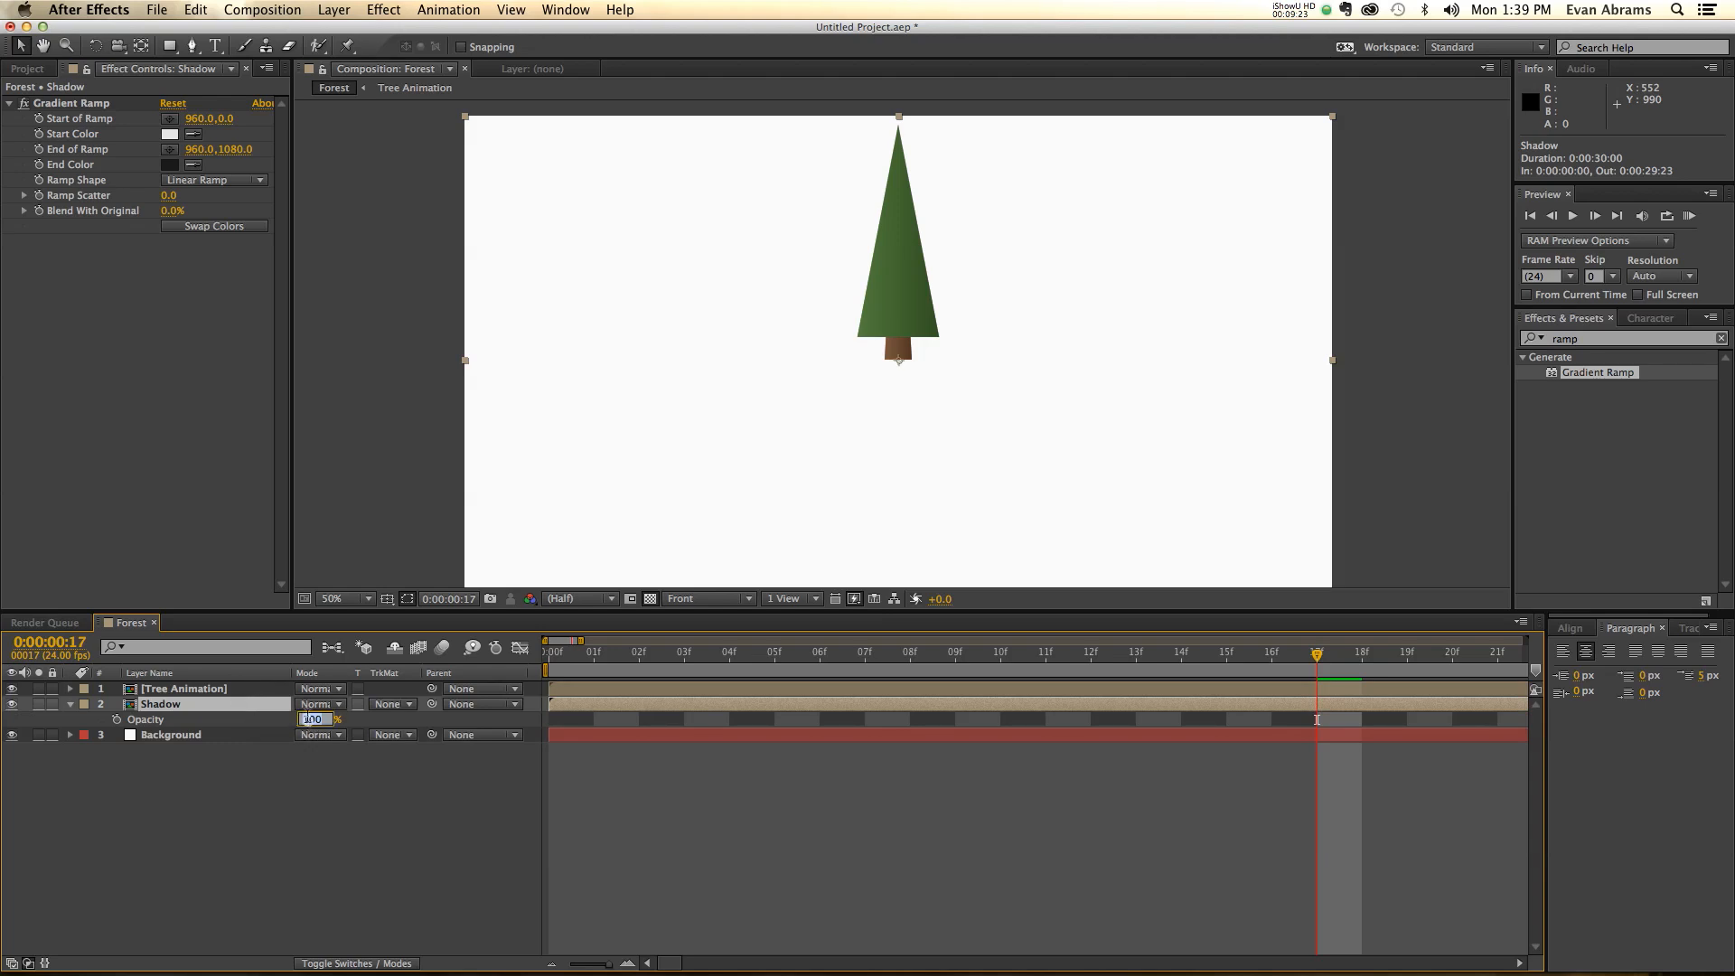
text(50)
key(Return)
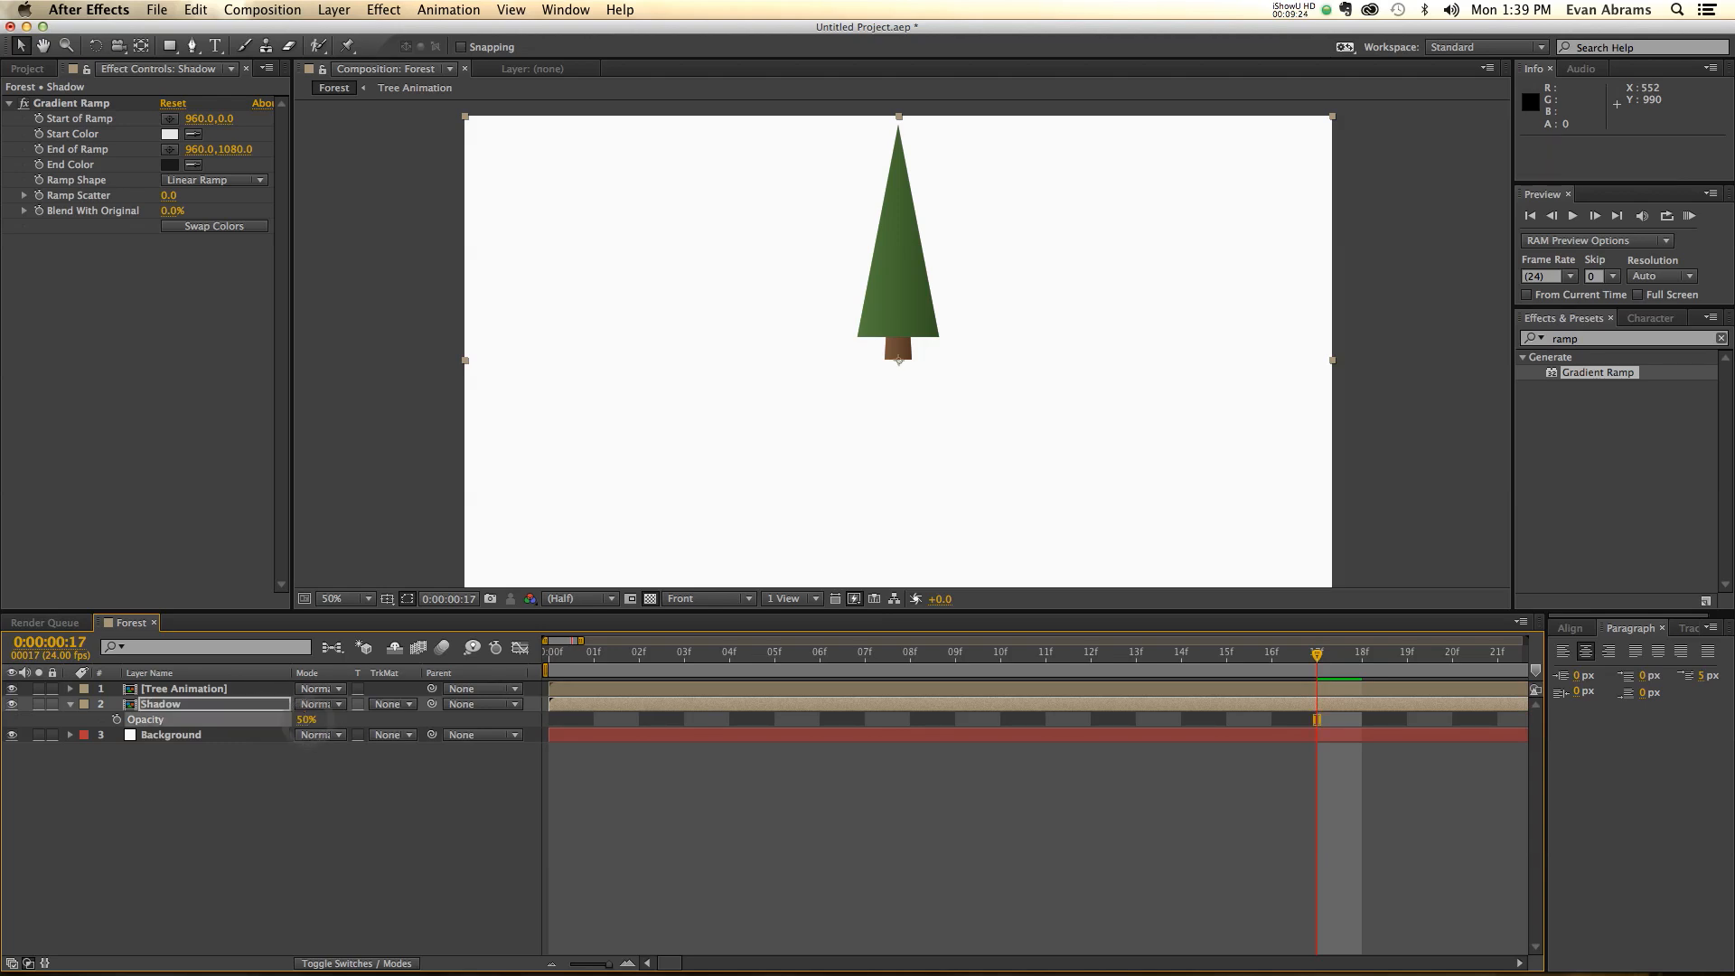
- Search the effects for "trans" and apply the Transform effect to the Shadow layer
click(1624, 340)
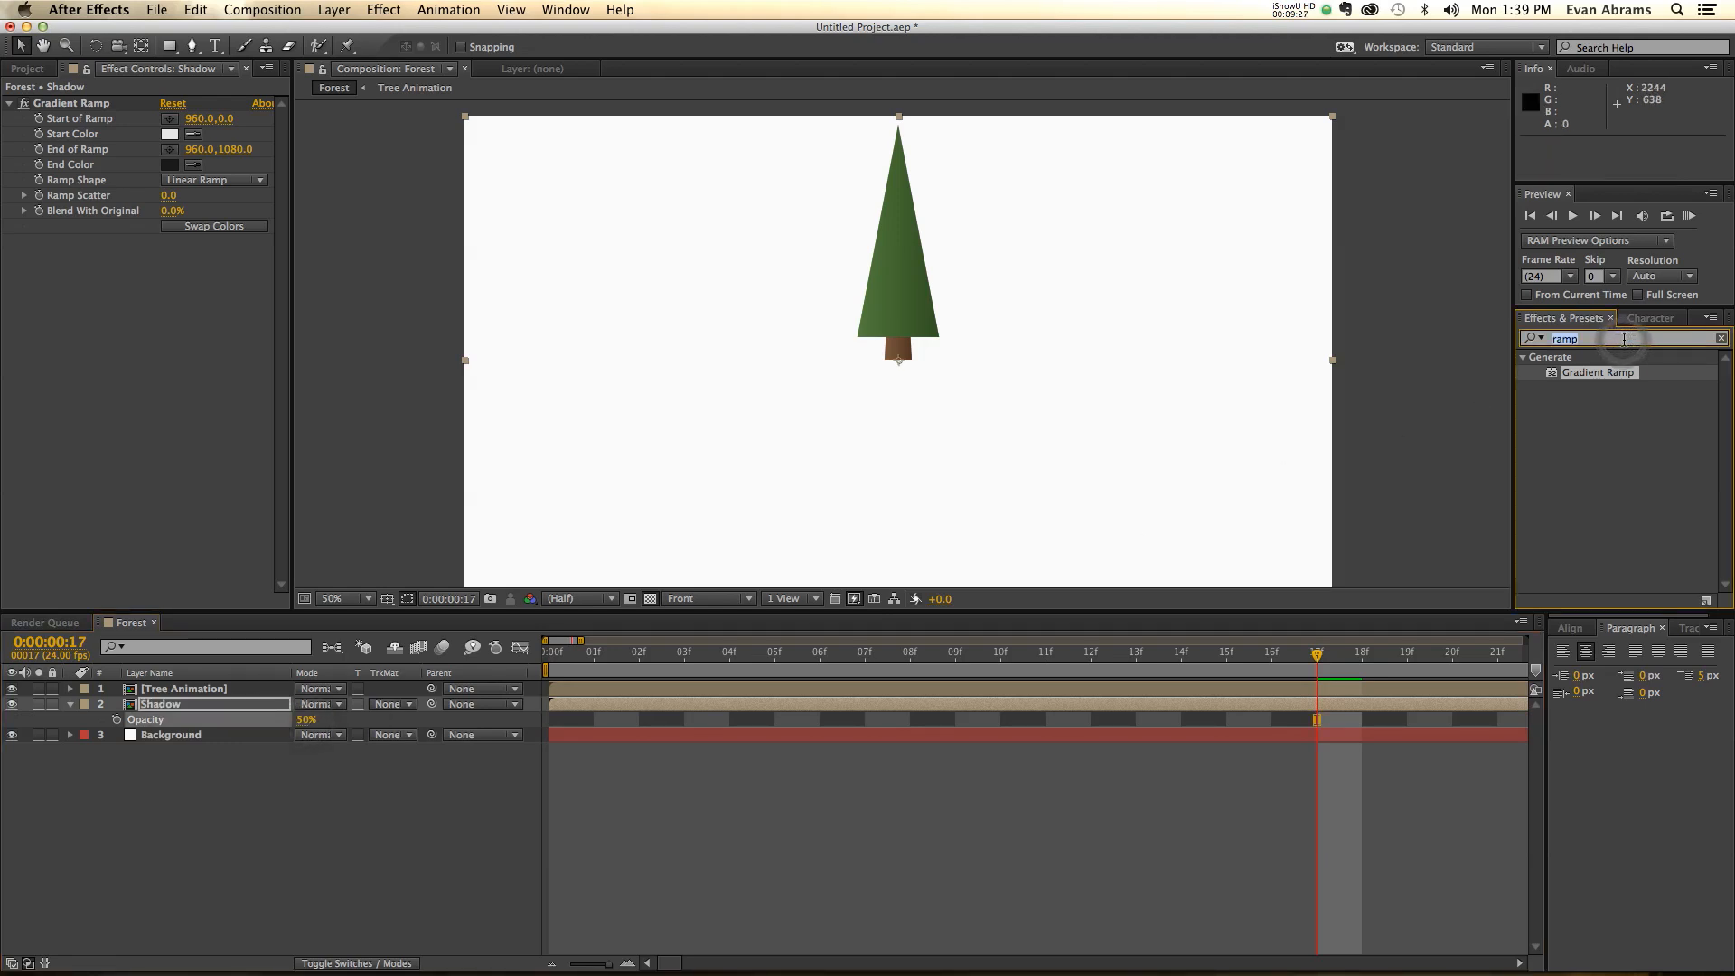
text(trans)
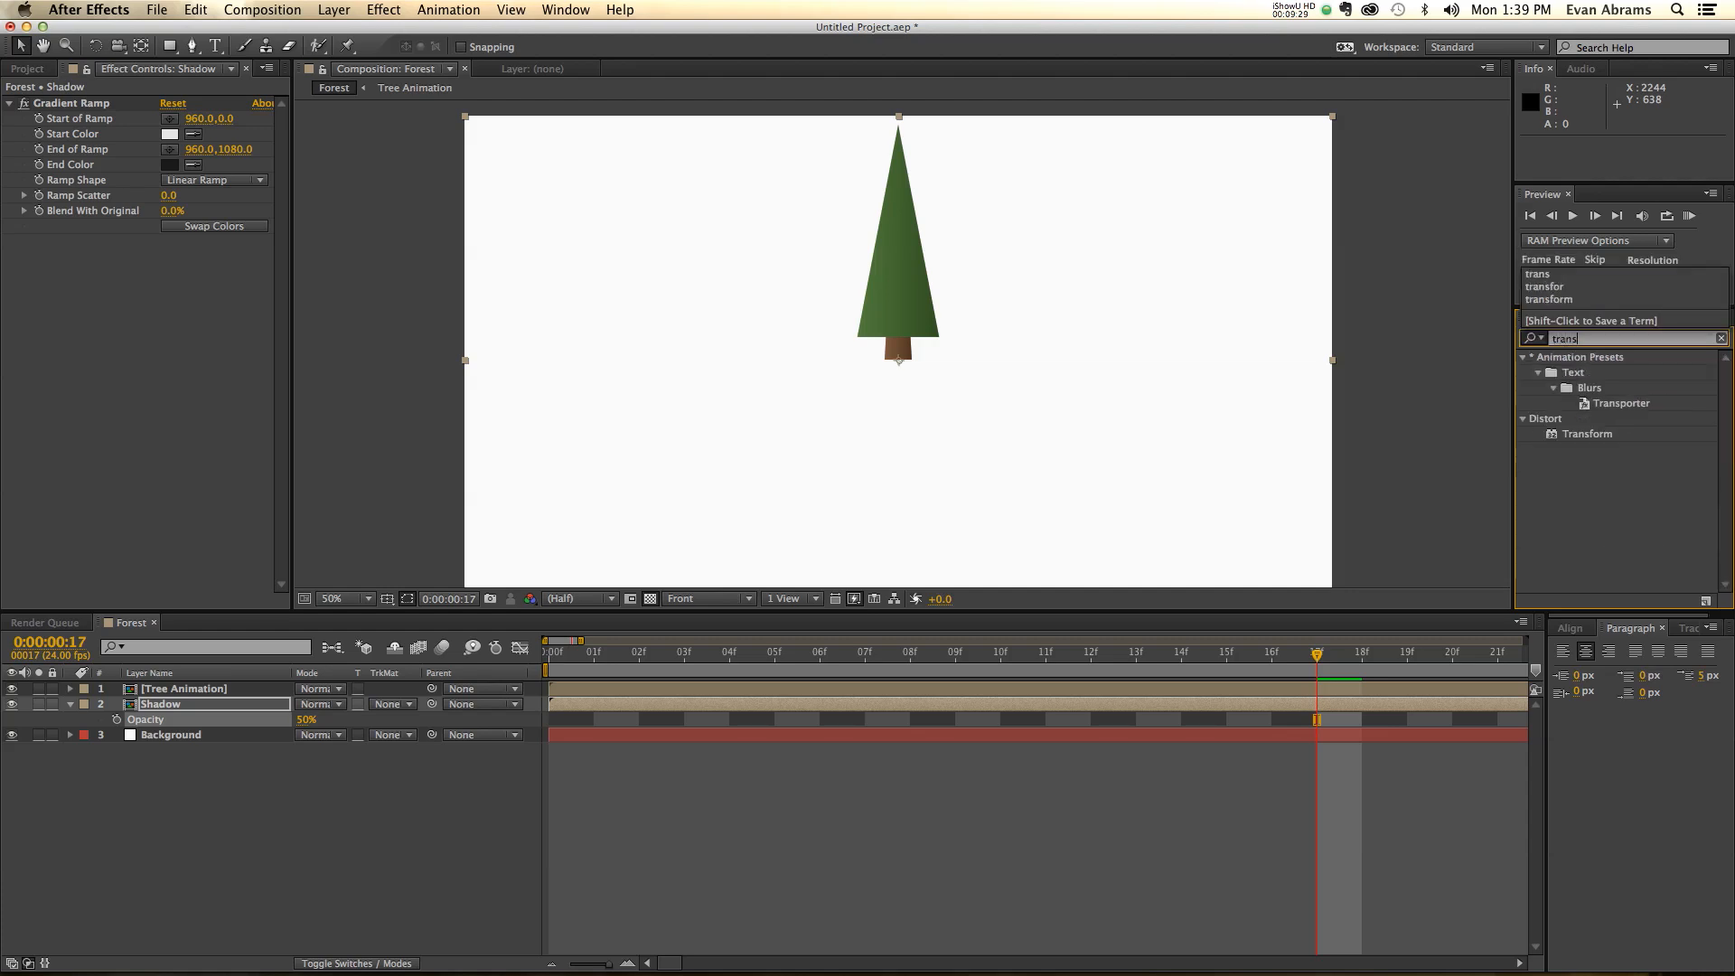
click(1591, 443)
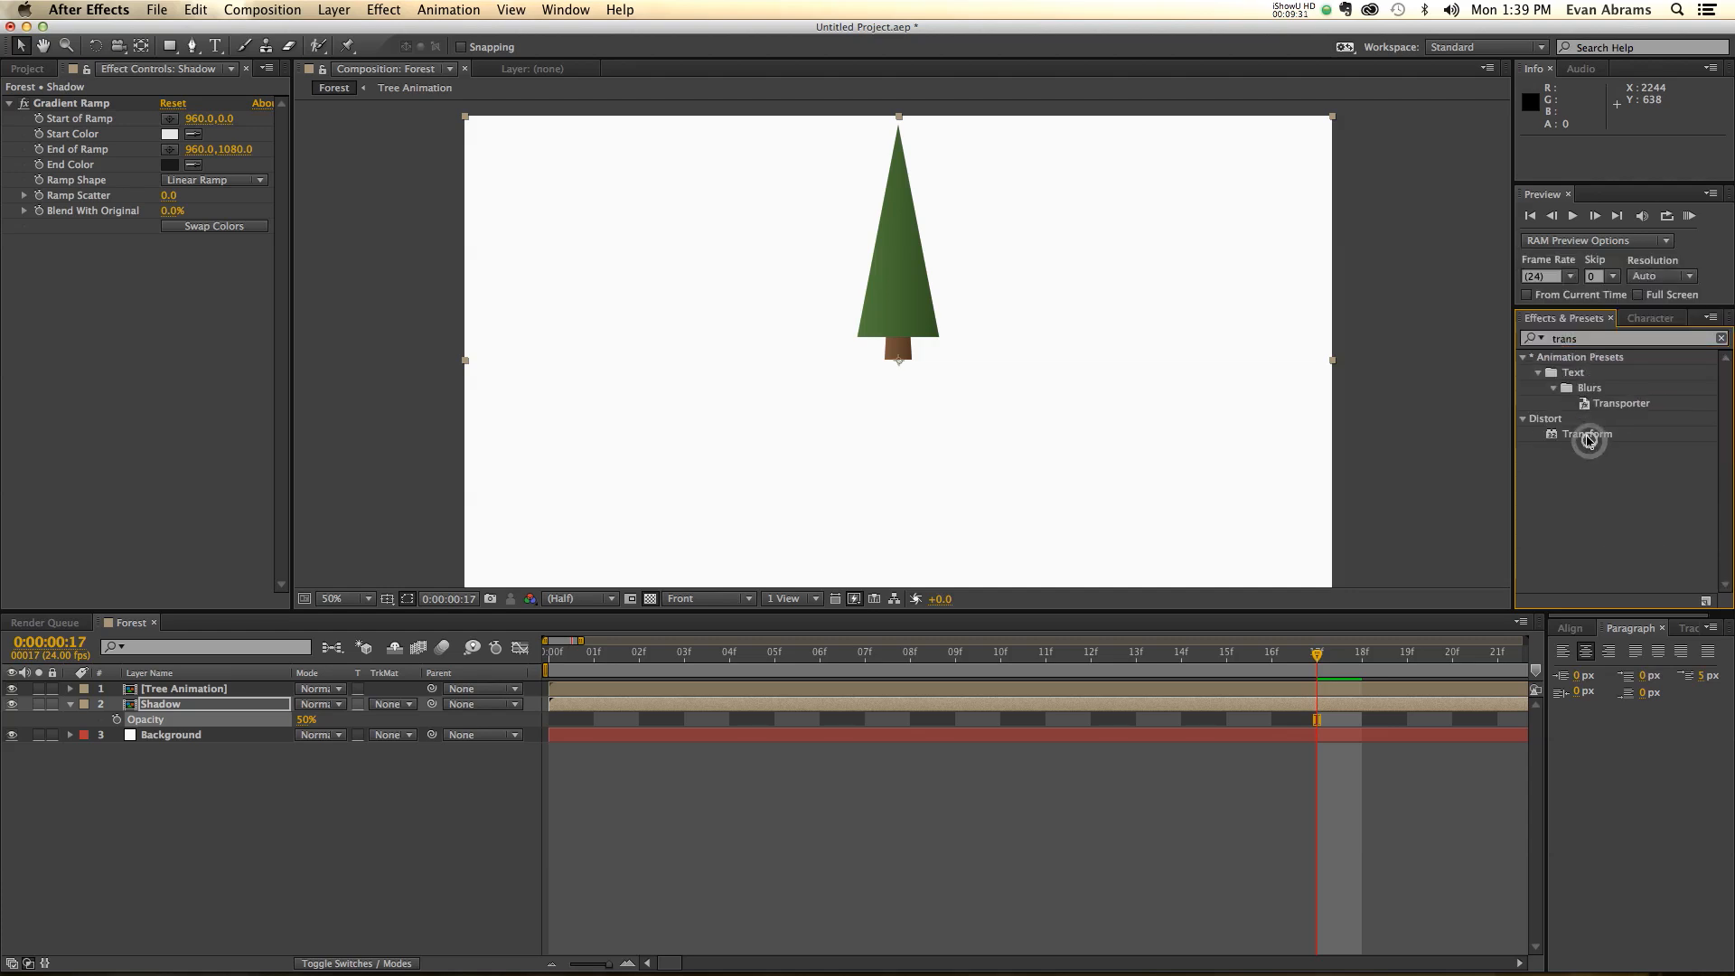
double_click(1590, 439)
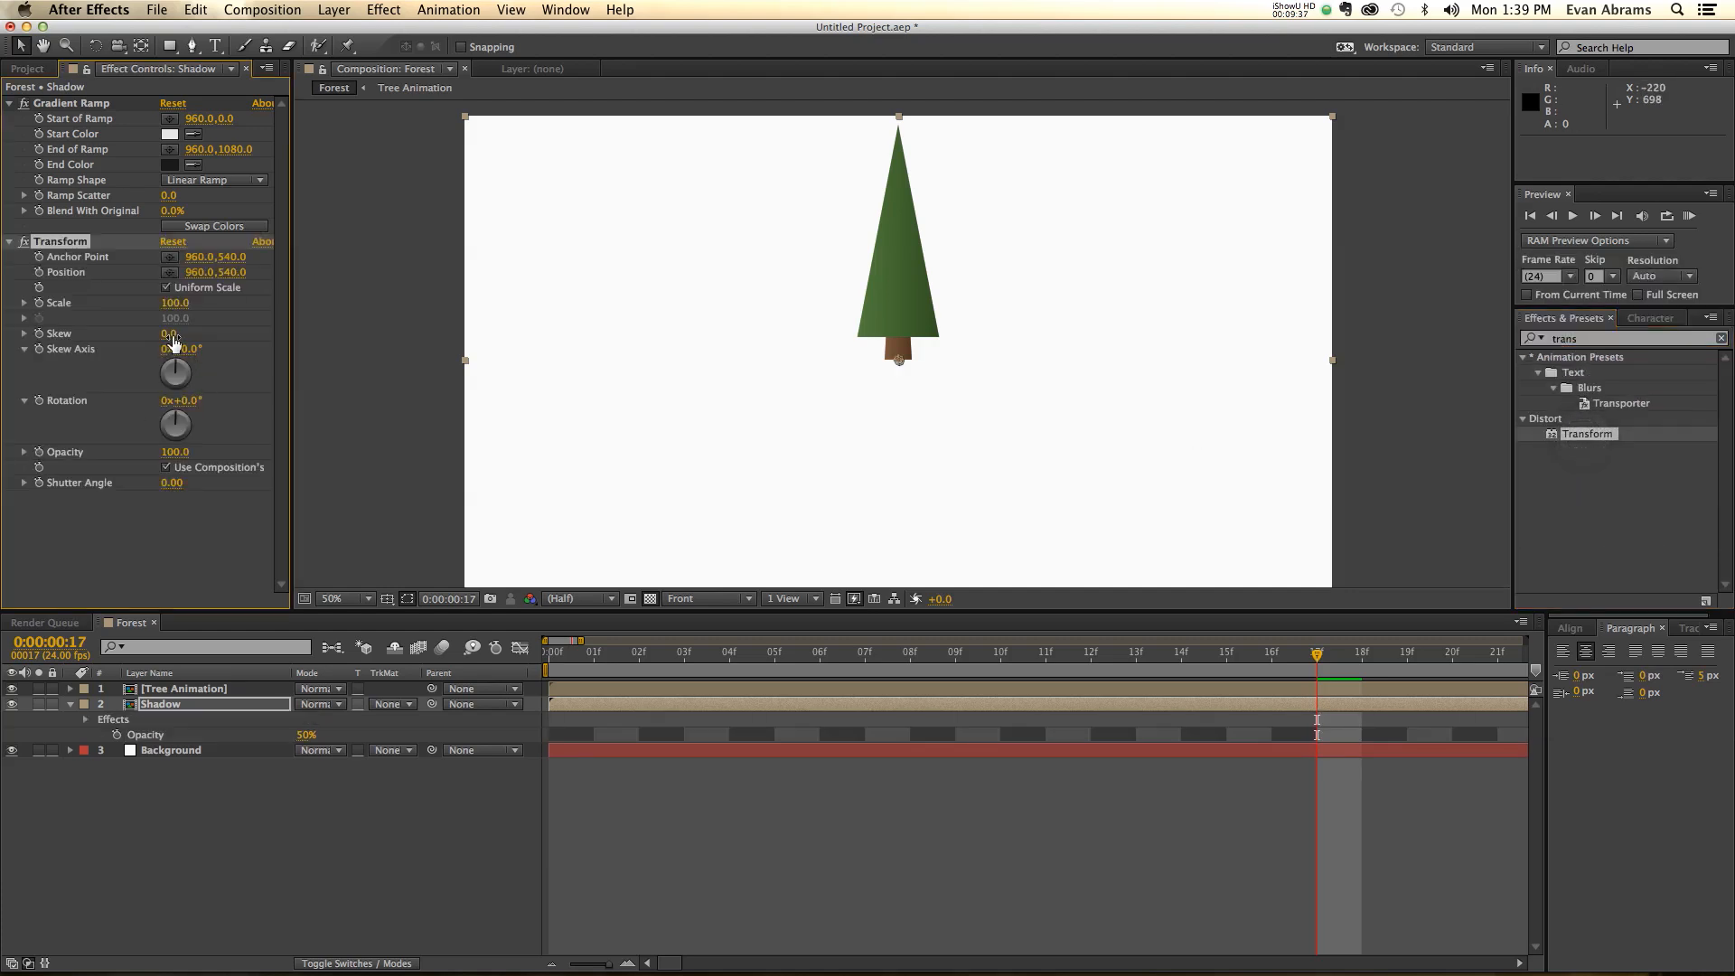
- Turn off uniform scale in the Shadow's Transform effect and set scale height to 35, skew to 50 and skew axis to 90°
click(166, 287)
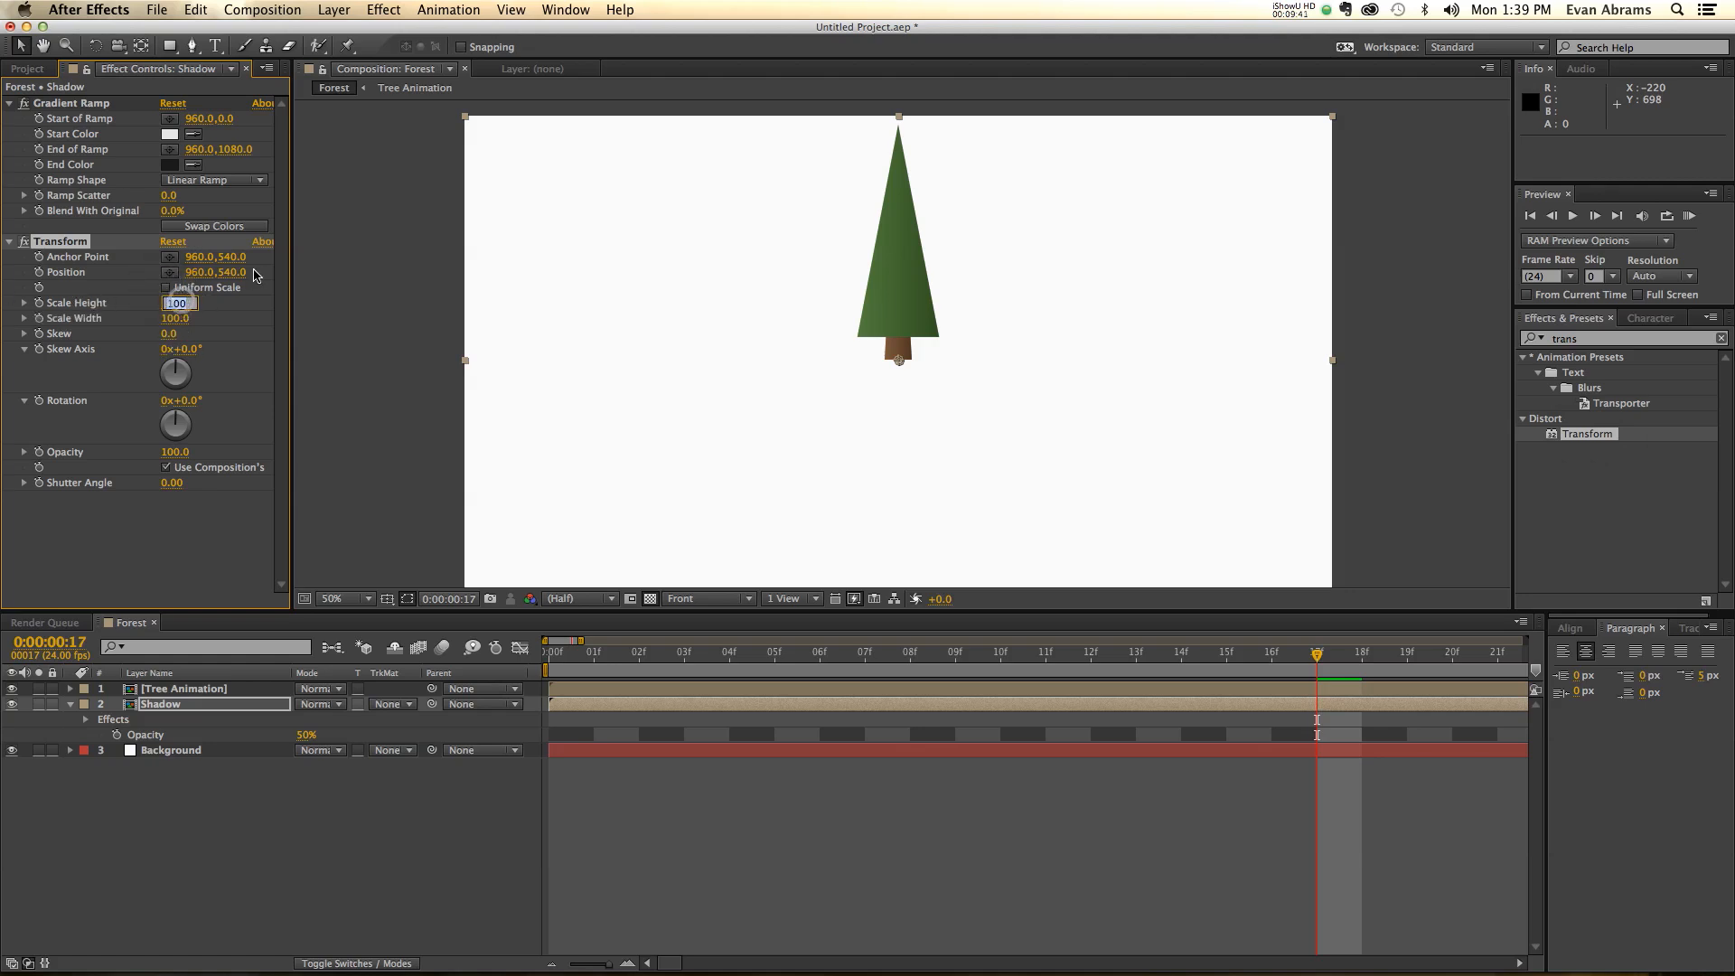
text(35)
key(Return)
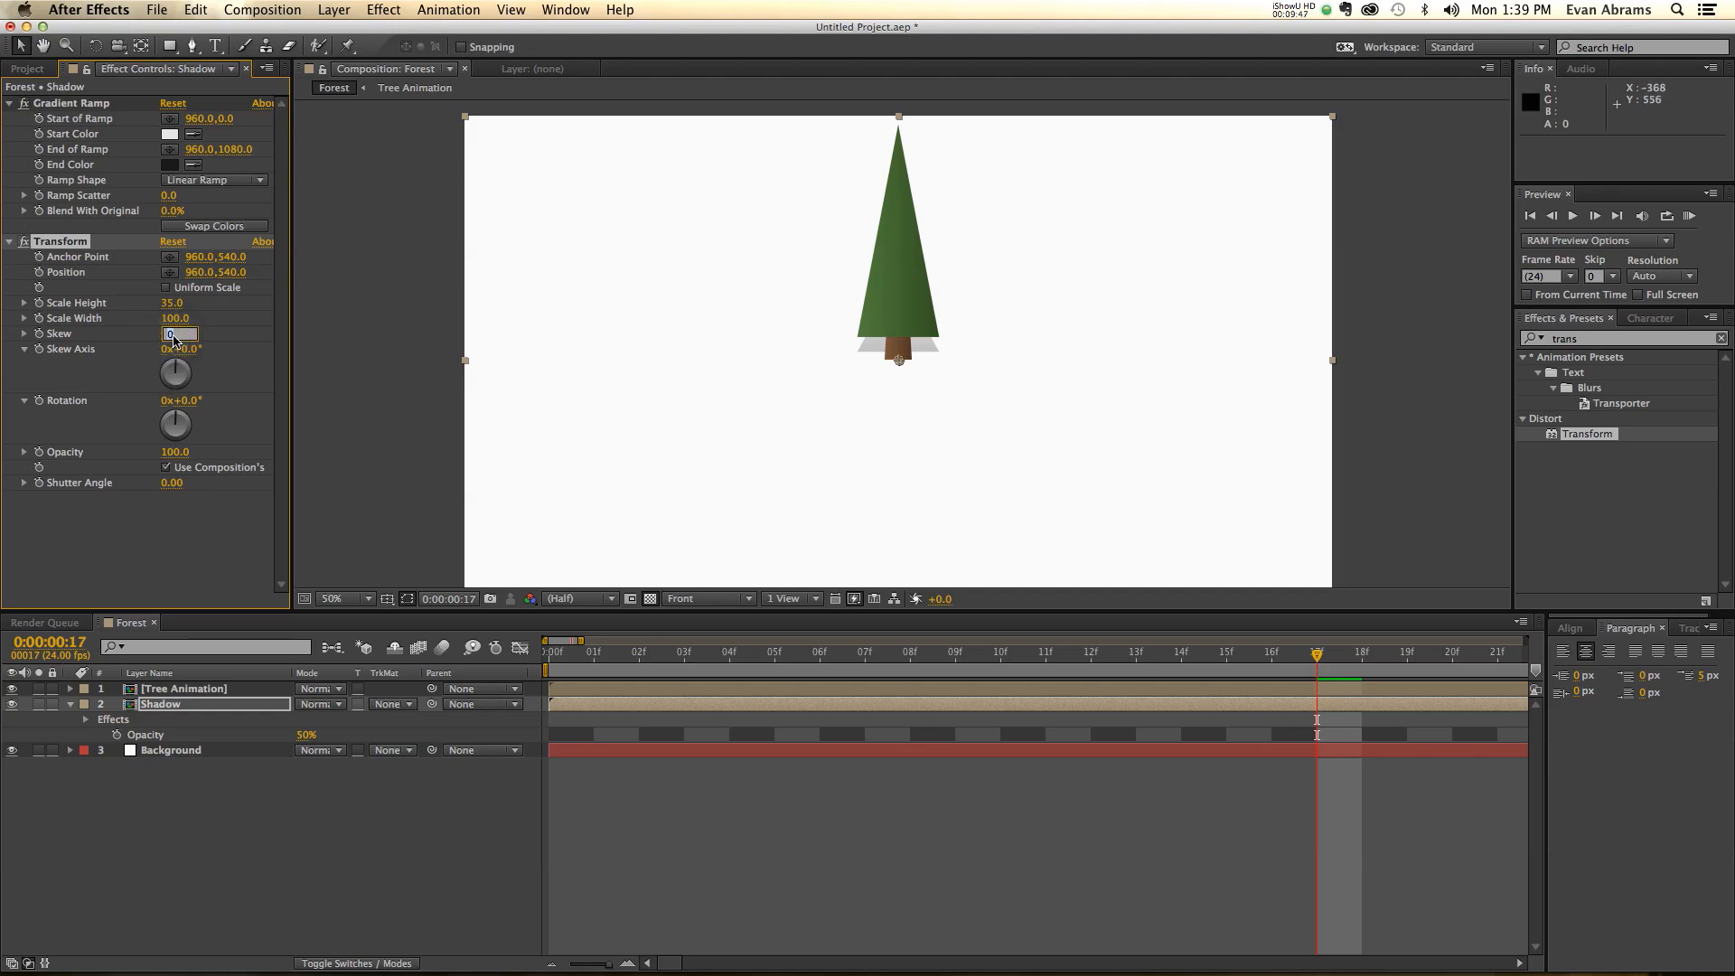
key(Tab)
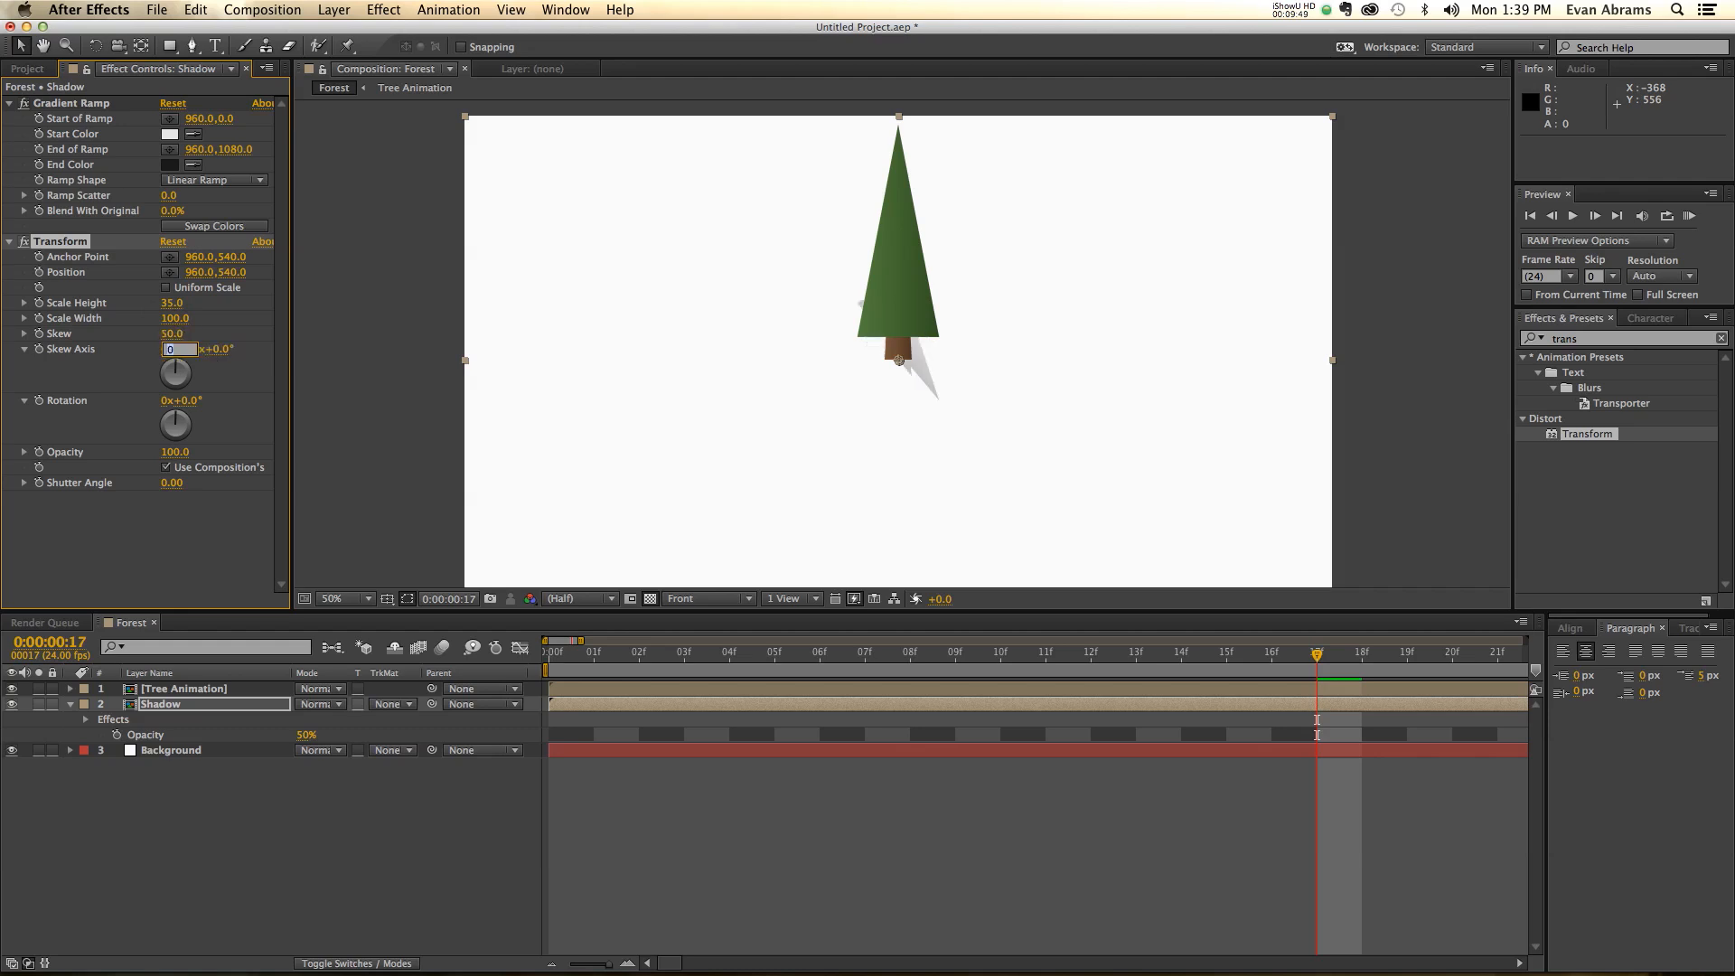
text(90)
key(Tab)
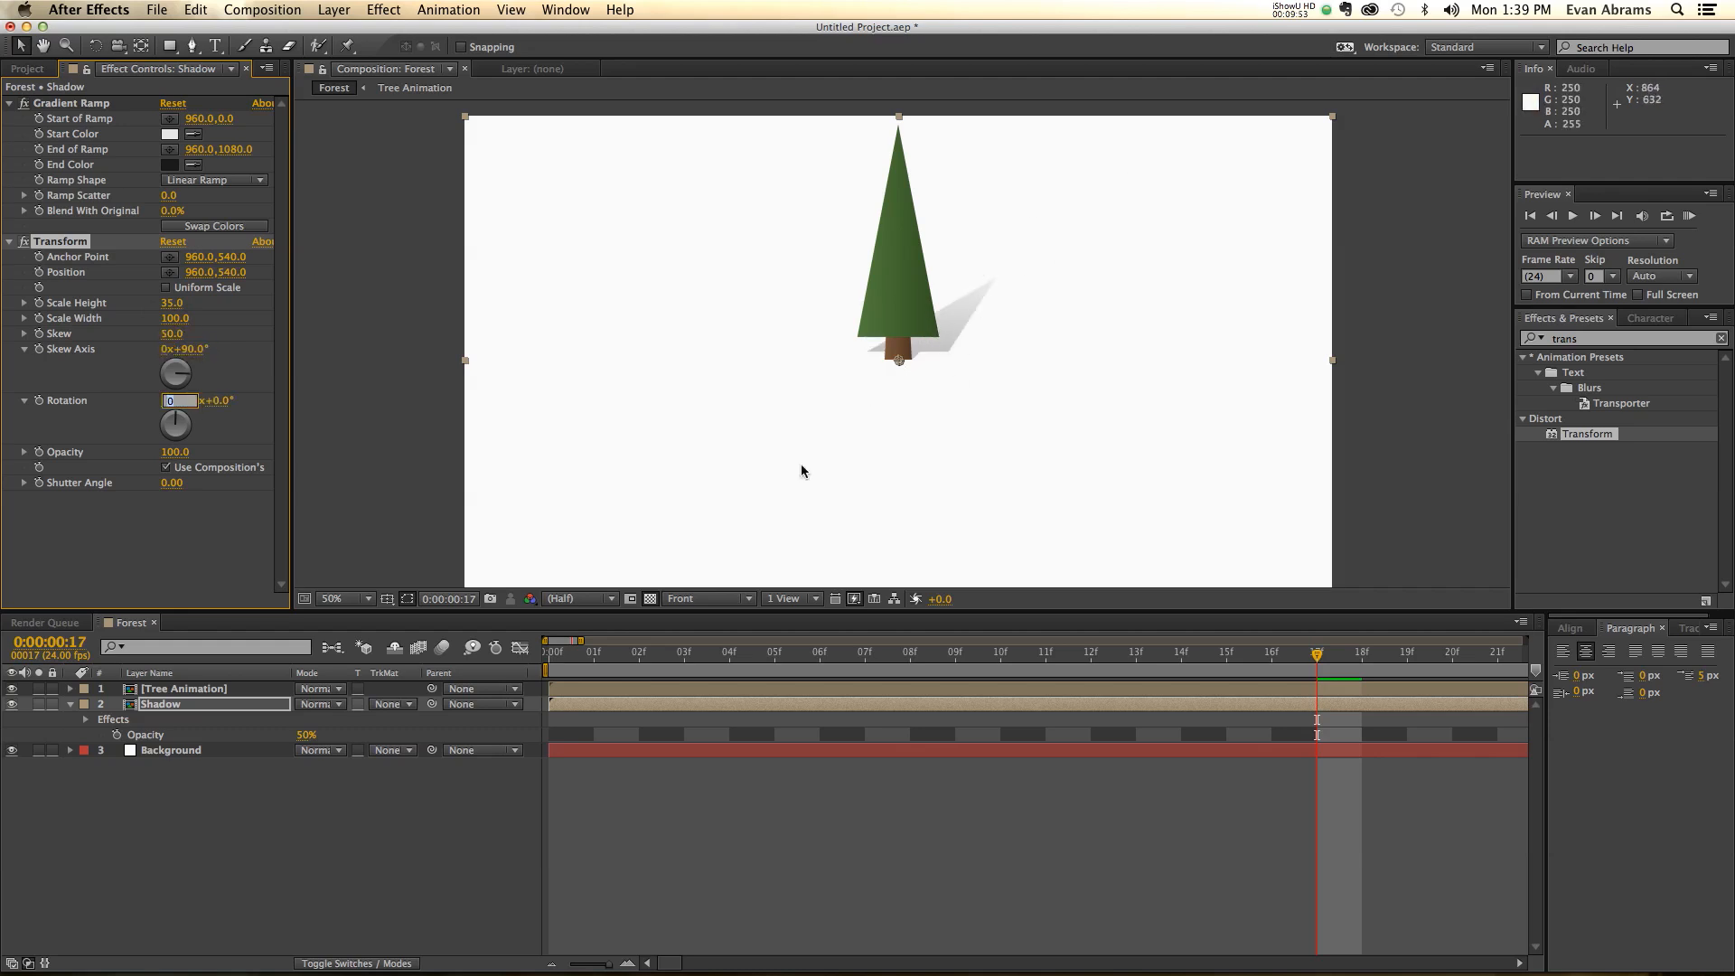
click(361, 859)
- Preview the tree and its skewed shadow growing together from the first frame
key(comma)
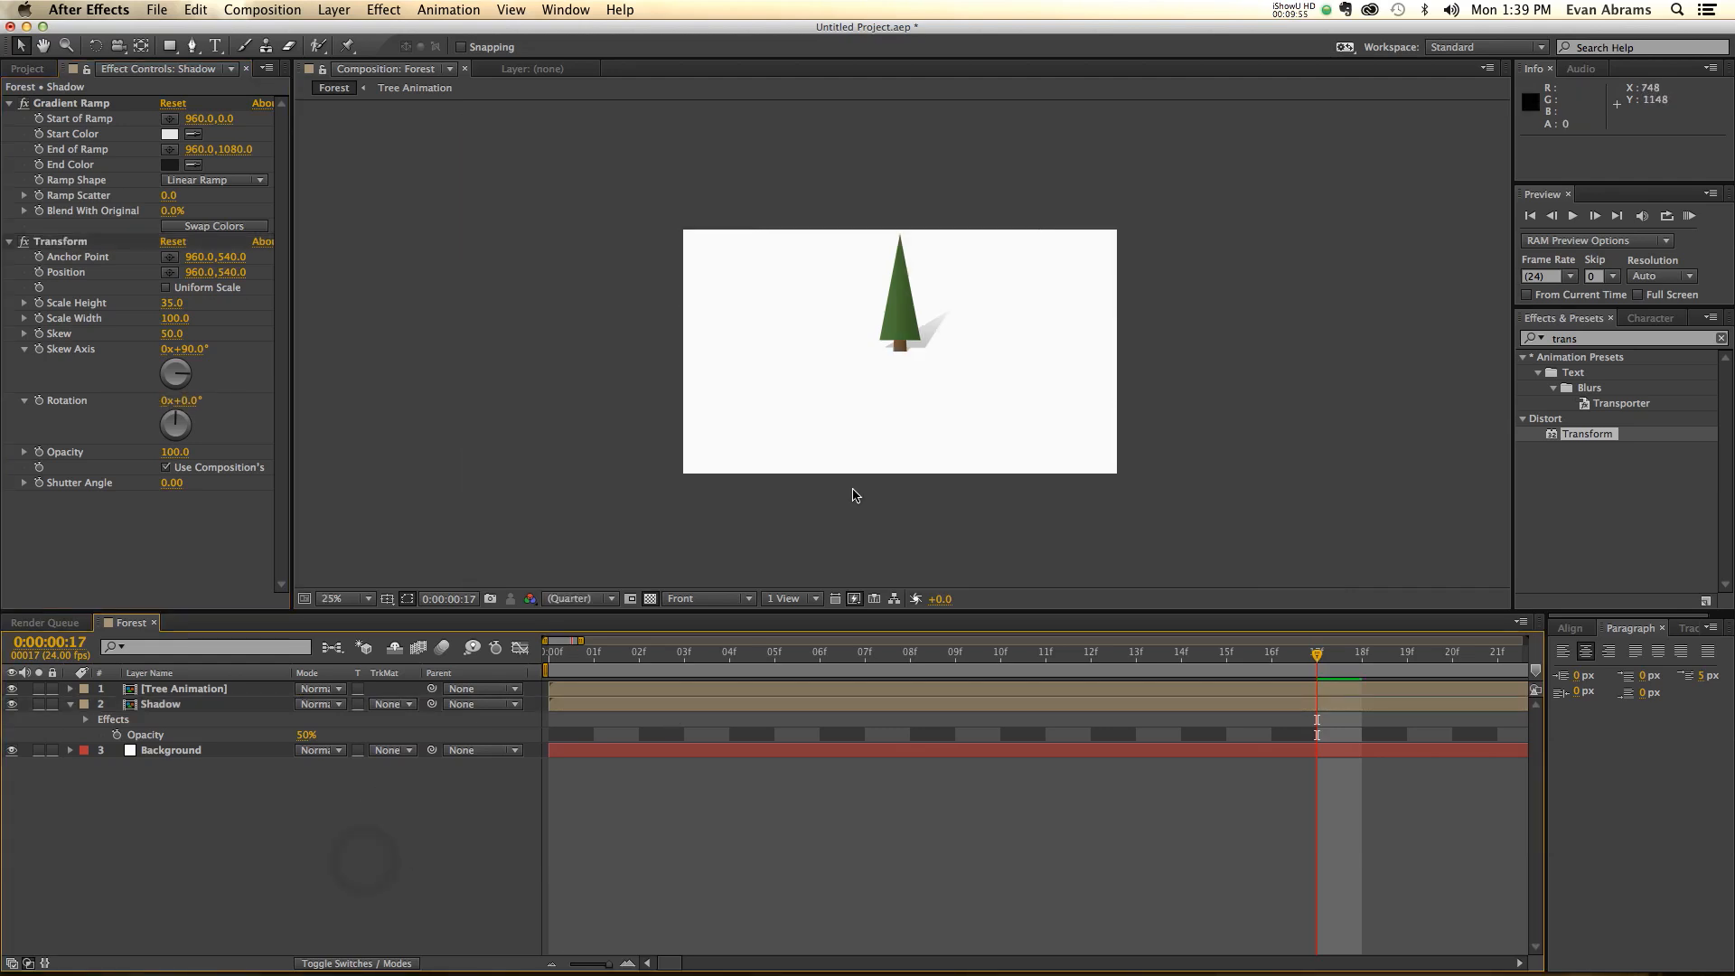
key(KP_0)
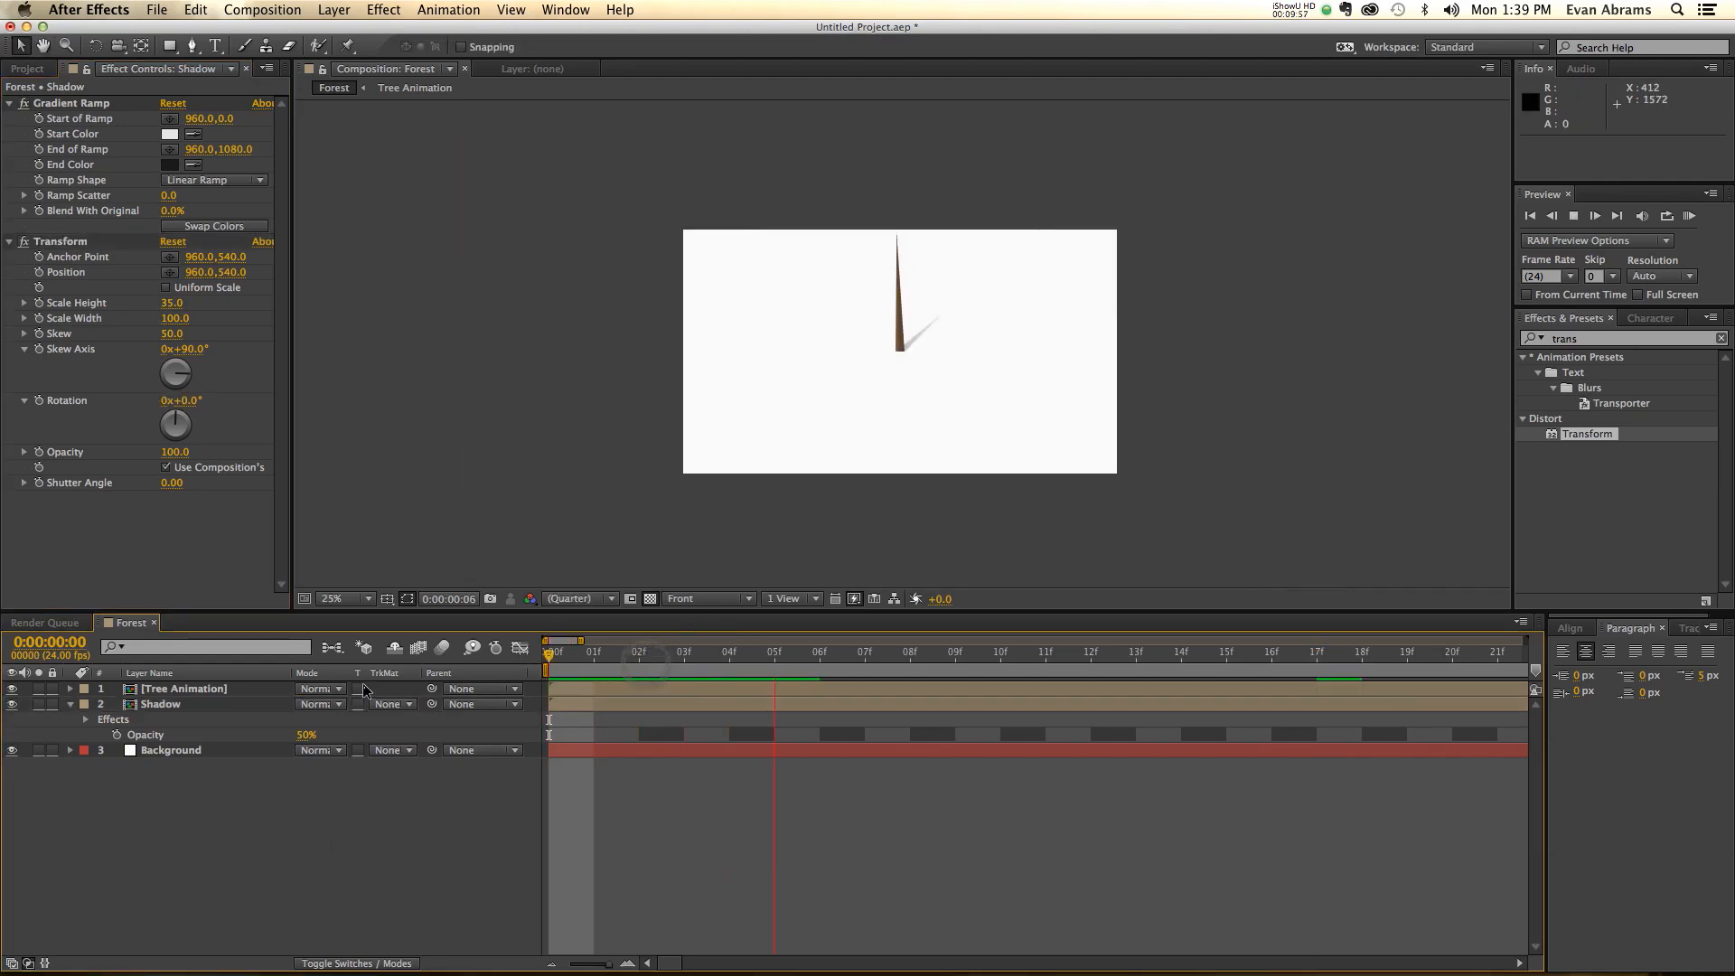
key(period)
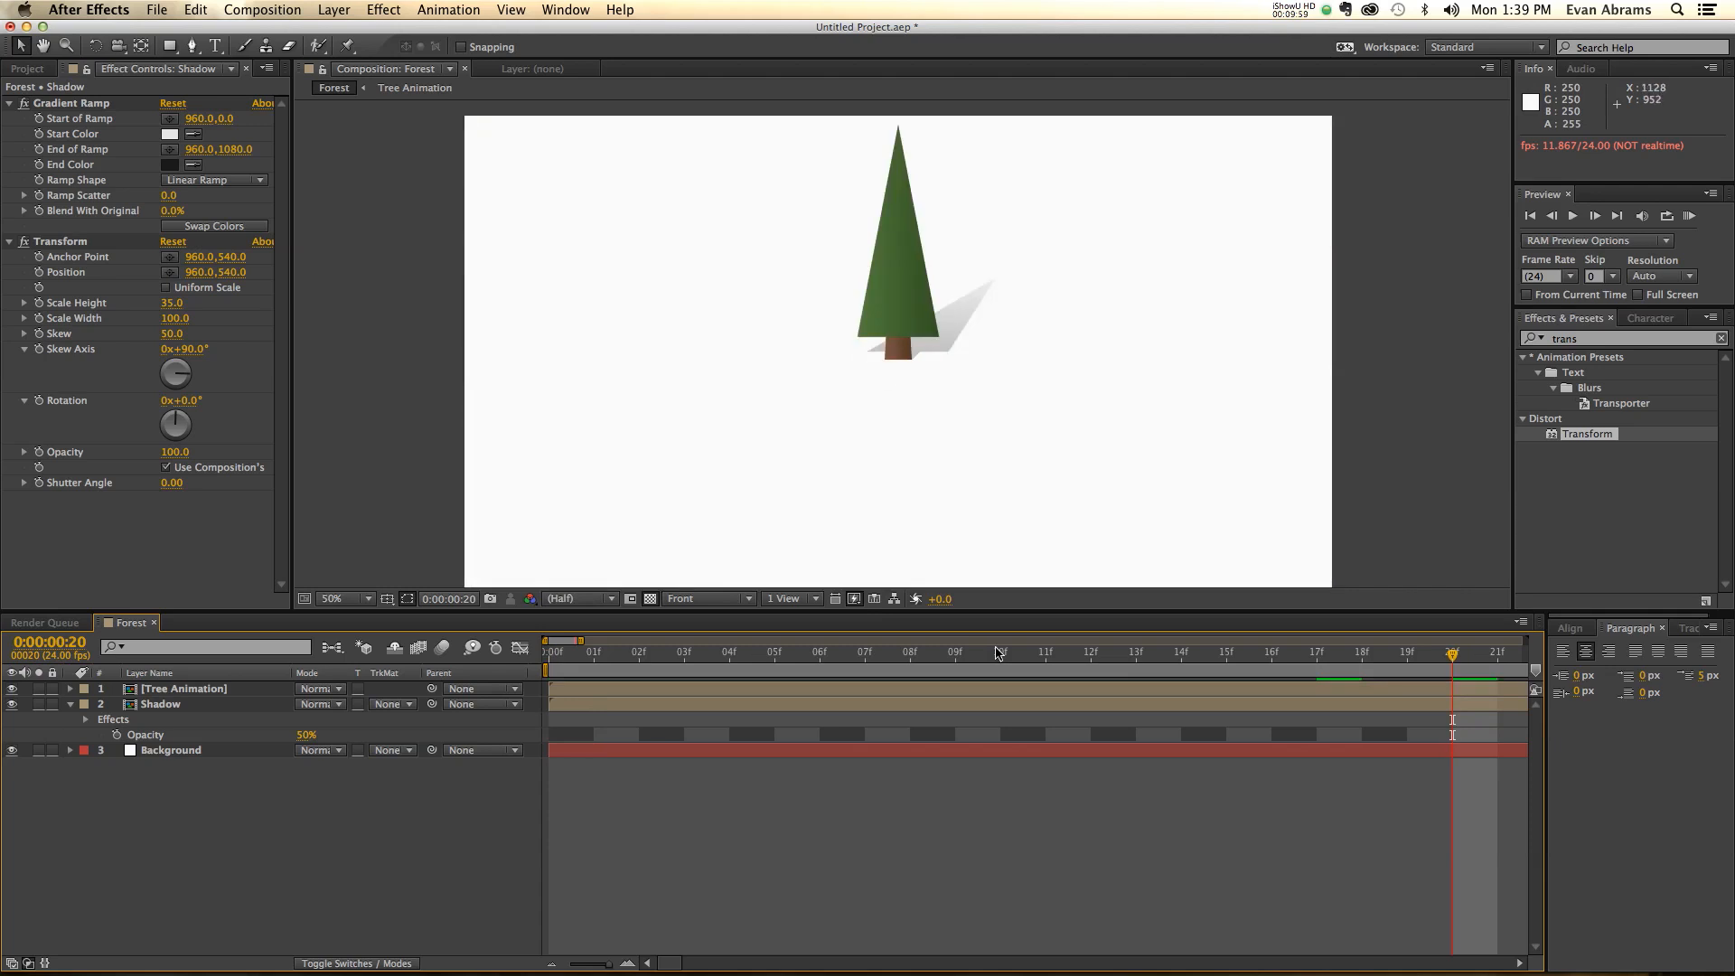
click(965, 661)
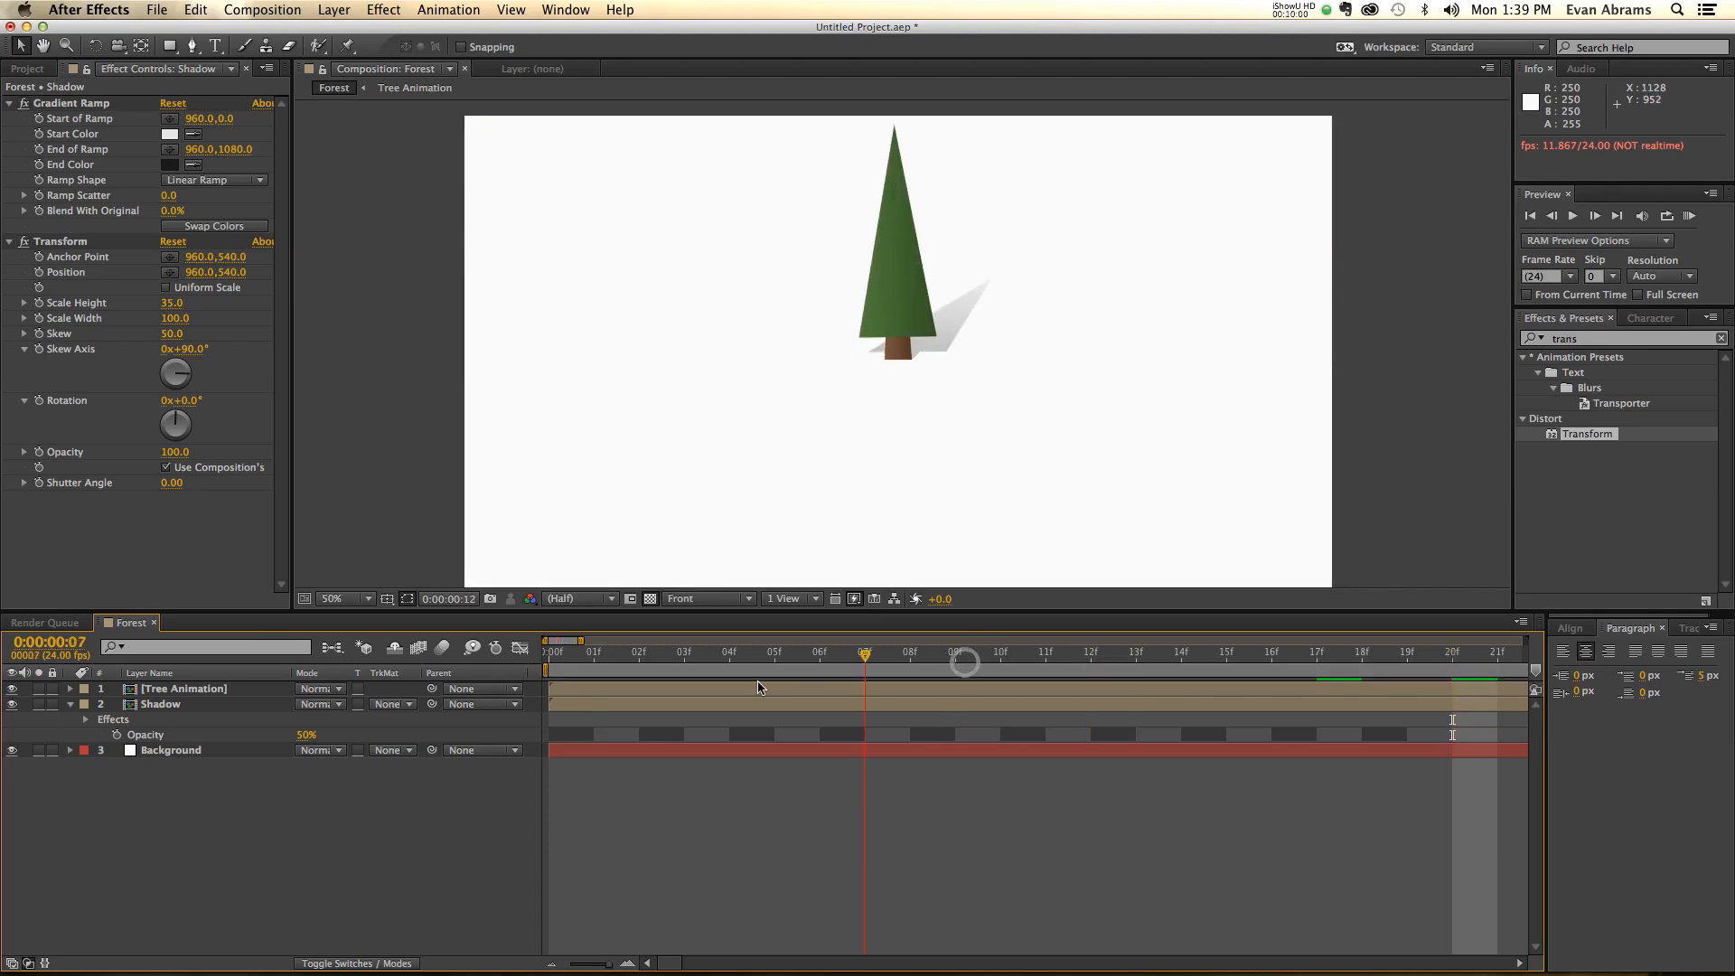
key(Home)
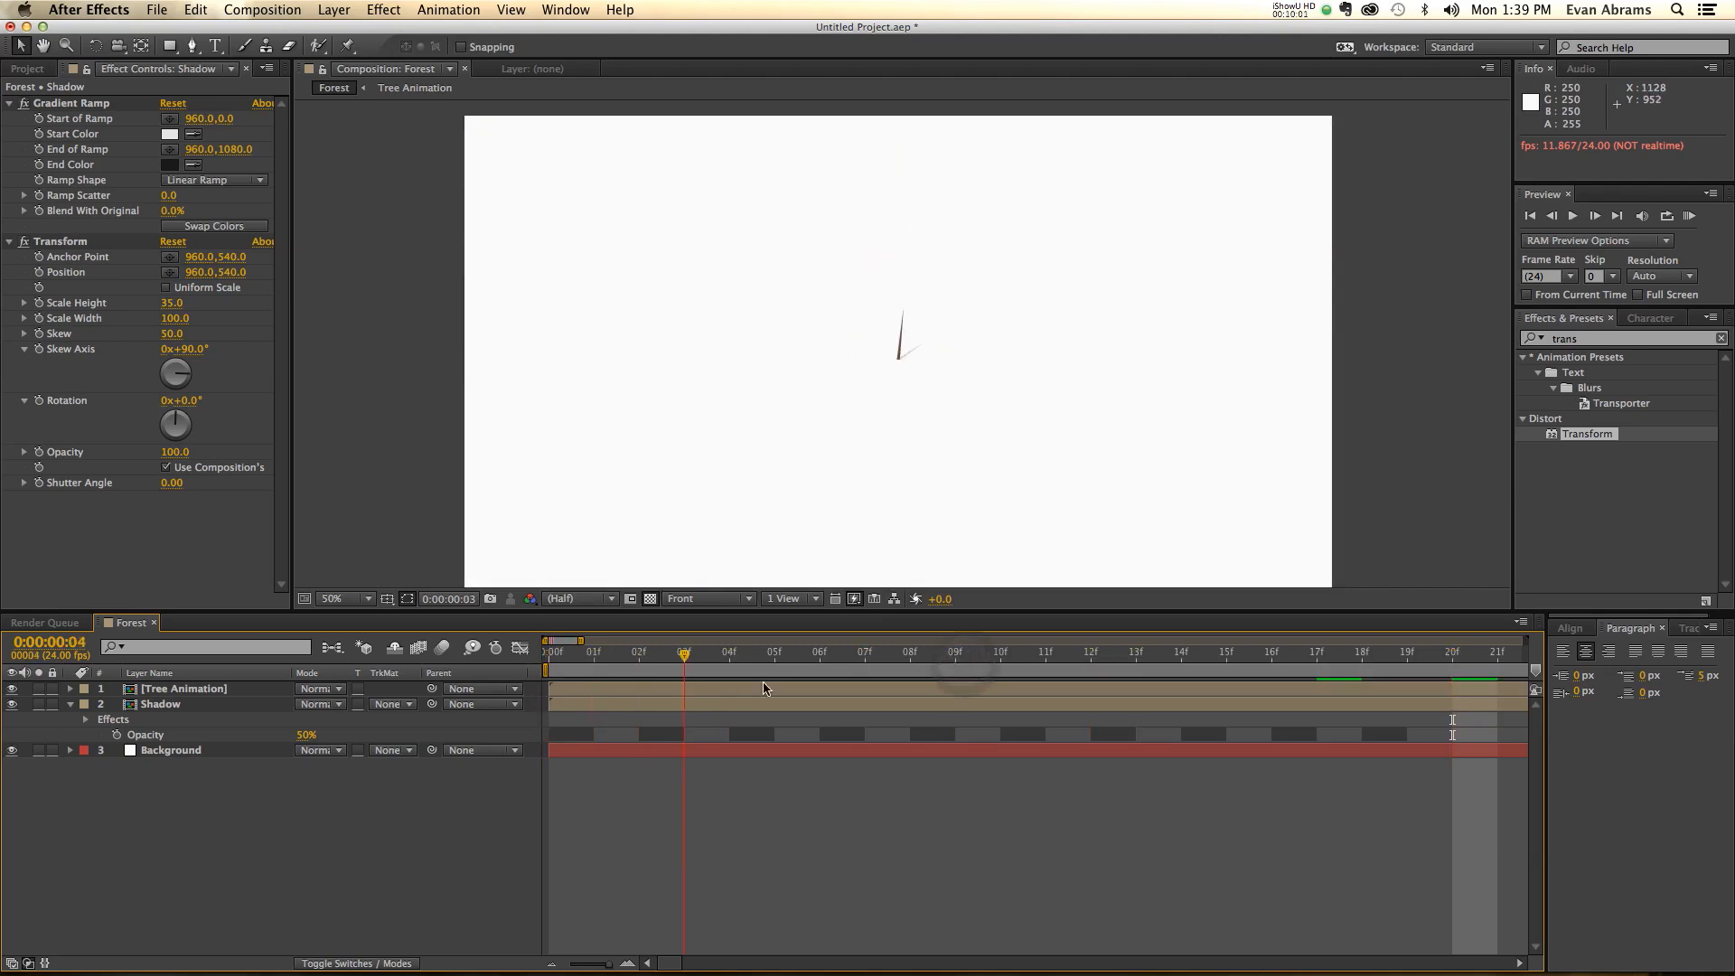
key(space)
scroll(920, 419, down, 1)
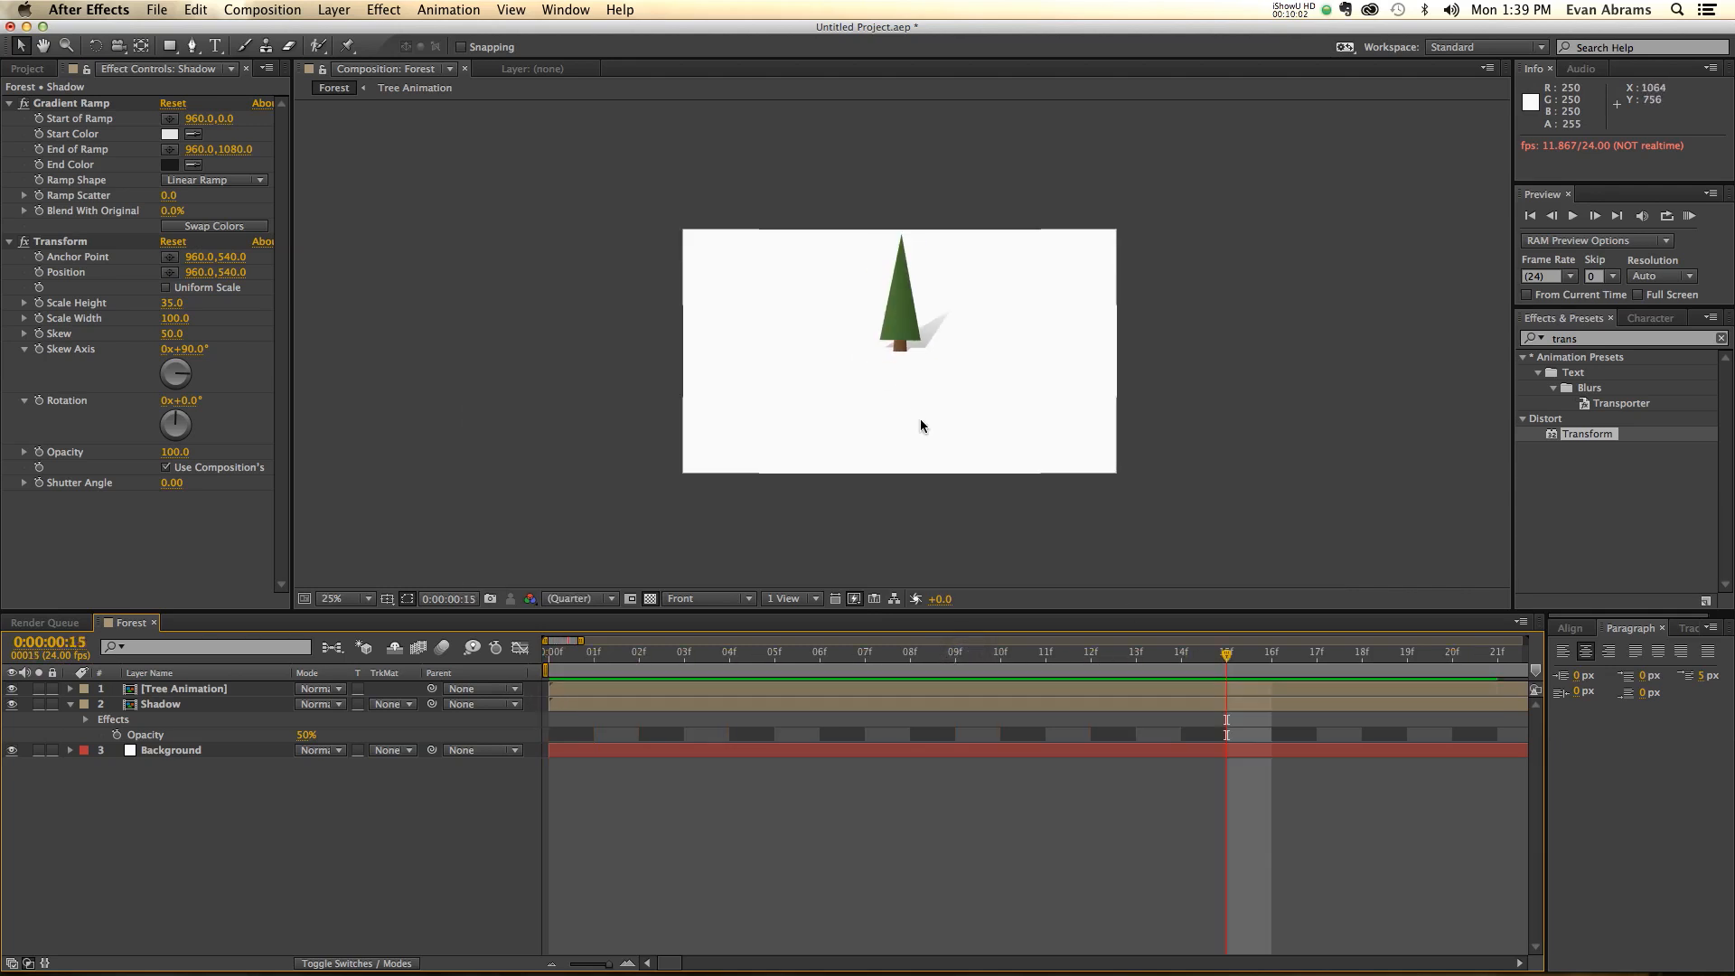
- Pre-compose the Tree Animation and Shadow layers into a new composition named "TRee + Shadow", moving all attributes into it
shift+click(684, 688)
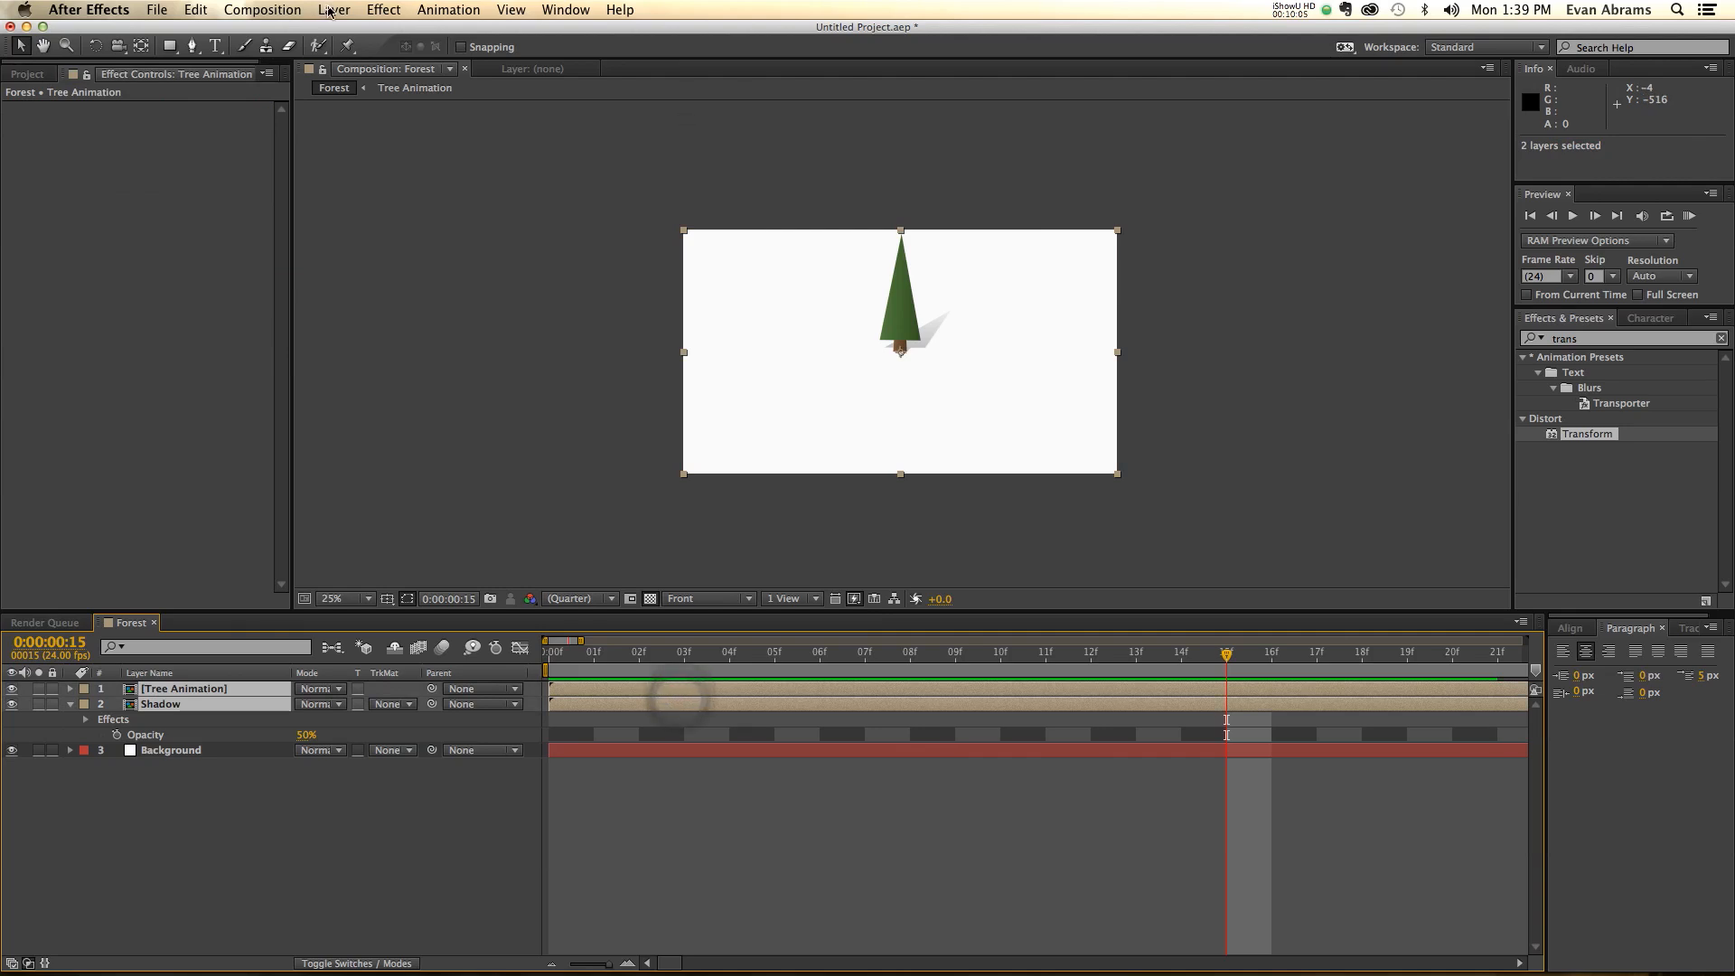
click(331, 12)
click(388, 628)
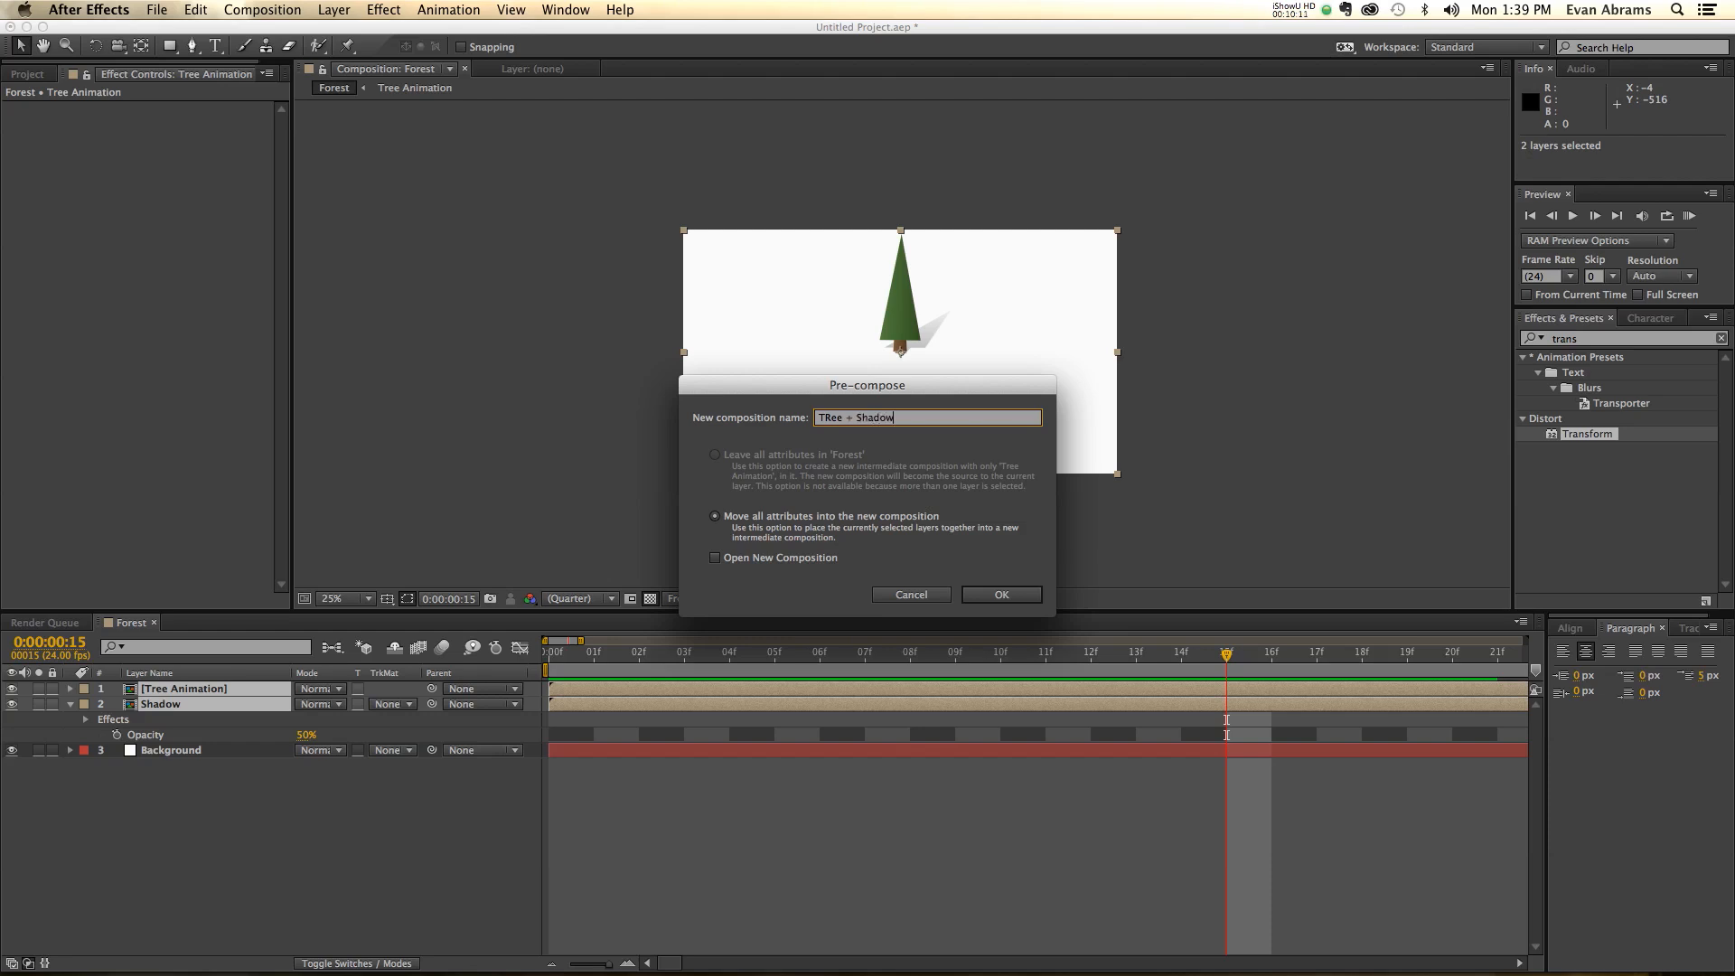
text(TRee + Shadow)
key(Return)
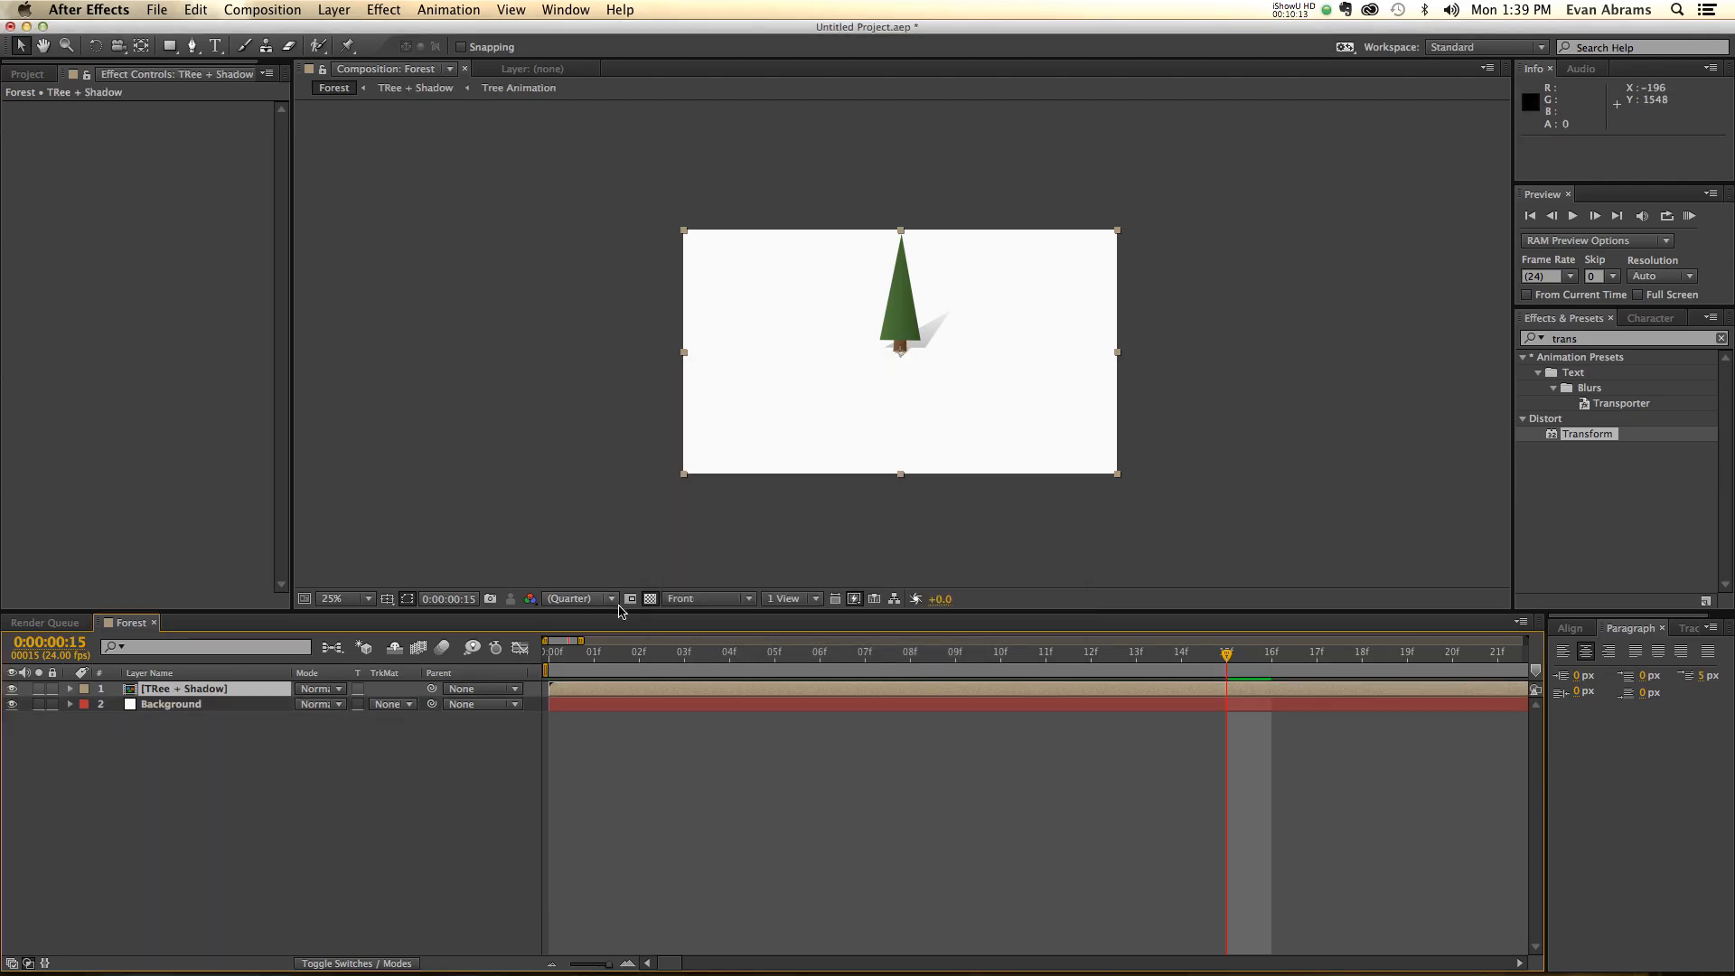
- Show the proportional grid and align the TRee + Shadow layer's trunk base to a grid intersection at position 476, 718
click(388, 602)
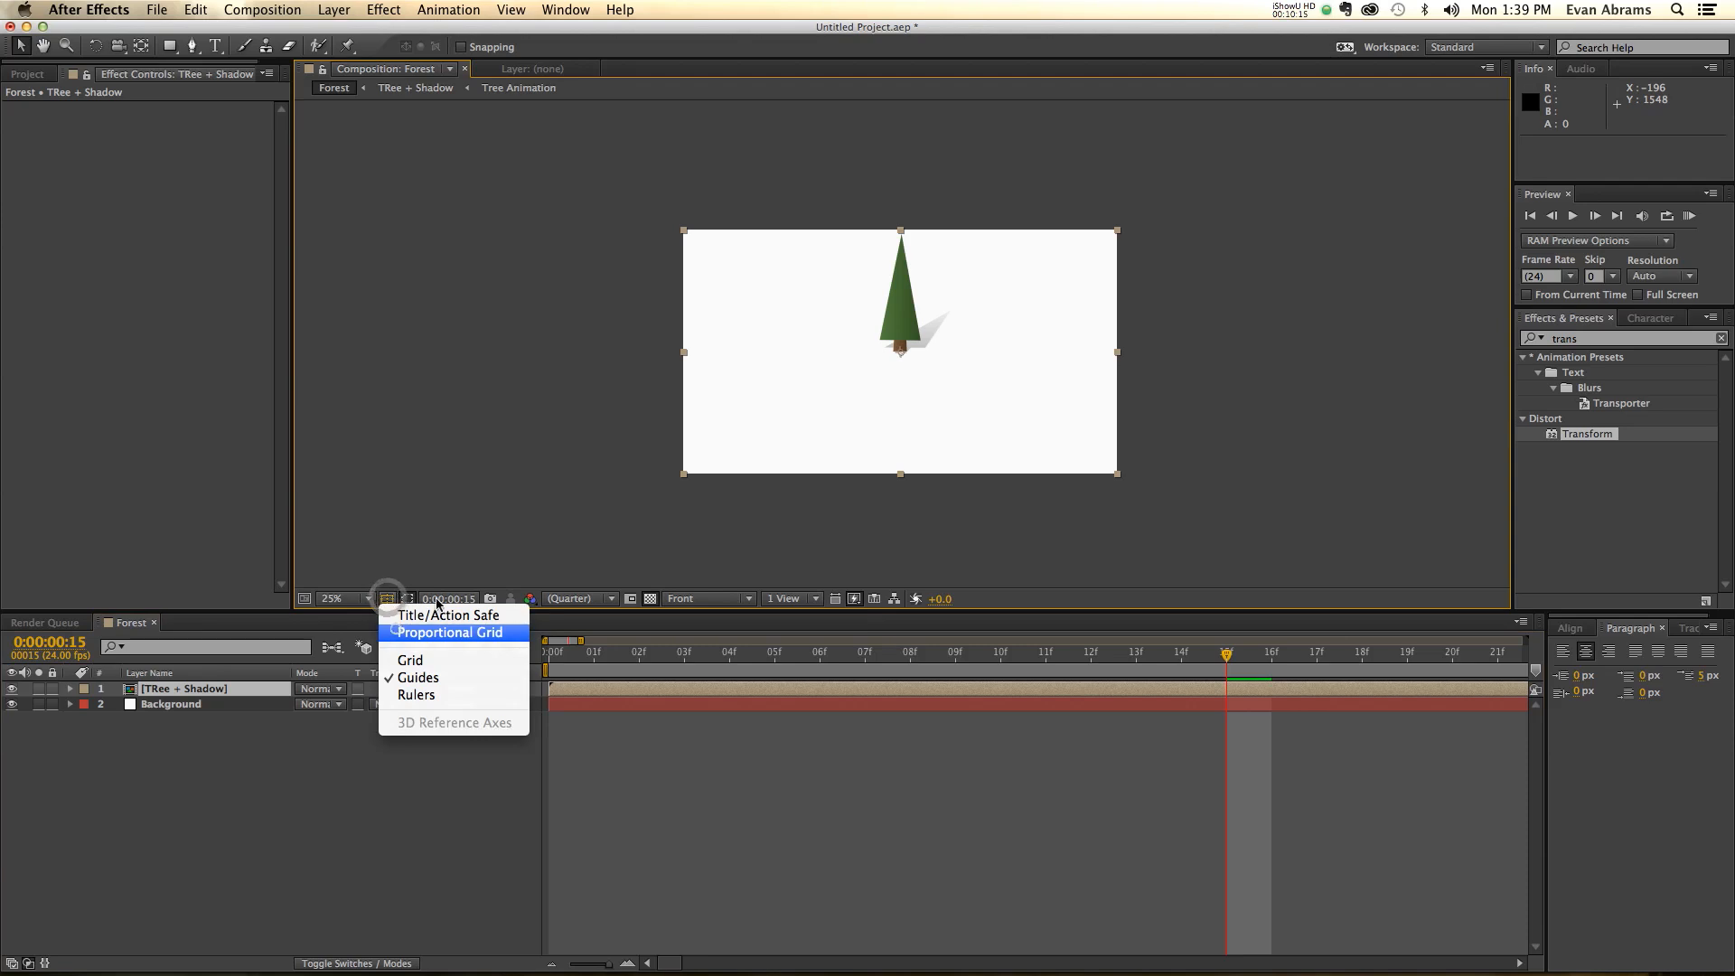
click(397, 632)
key(period)
drag(1007, 381, 789, 461)
key(Left)
key(Left)
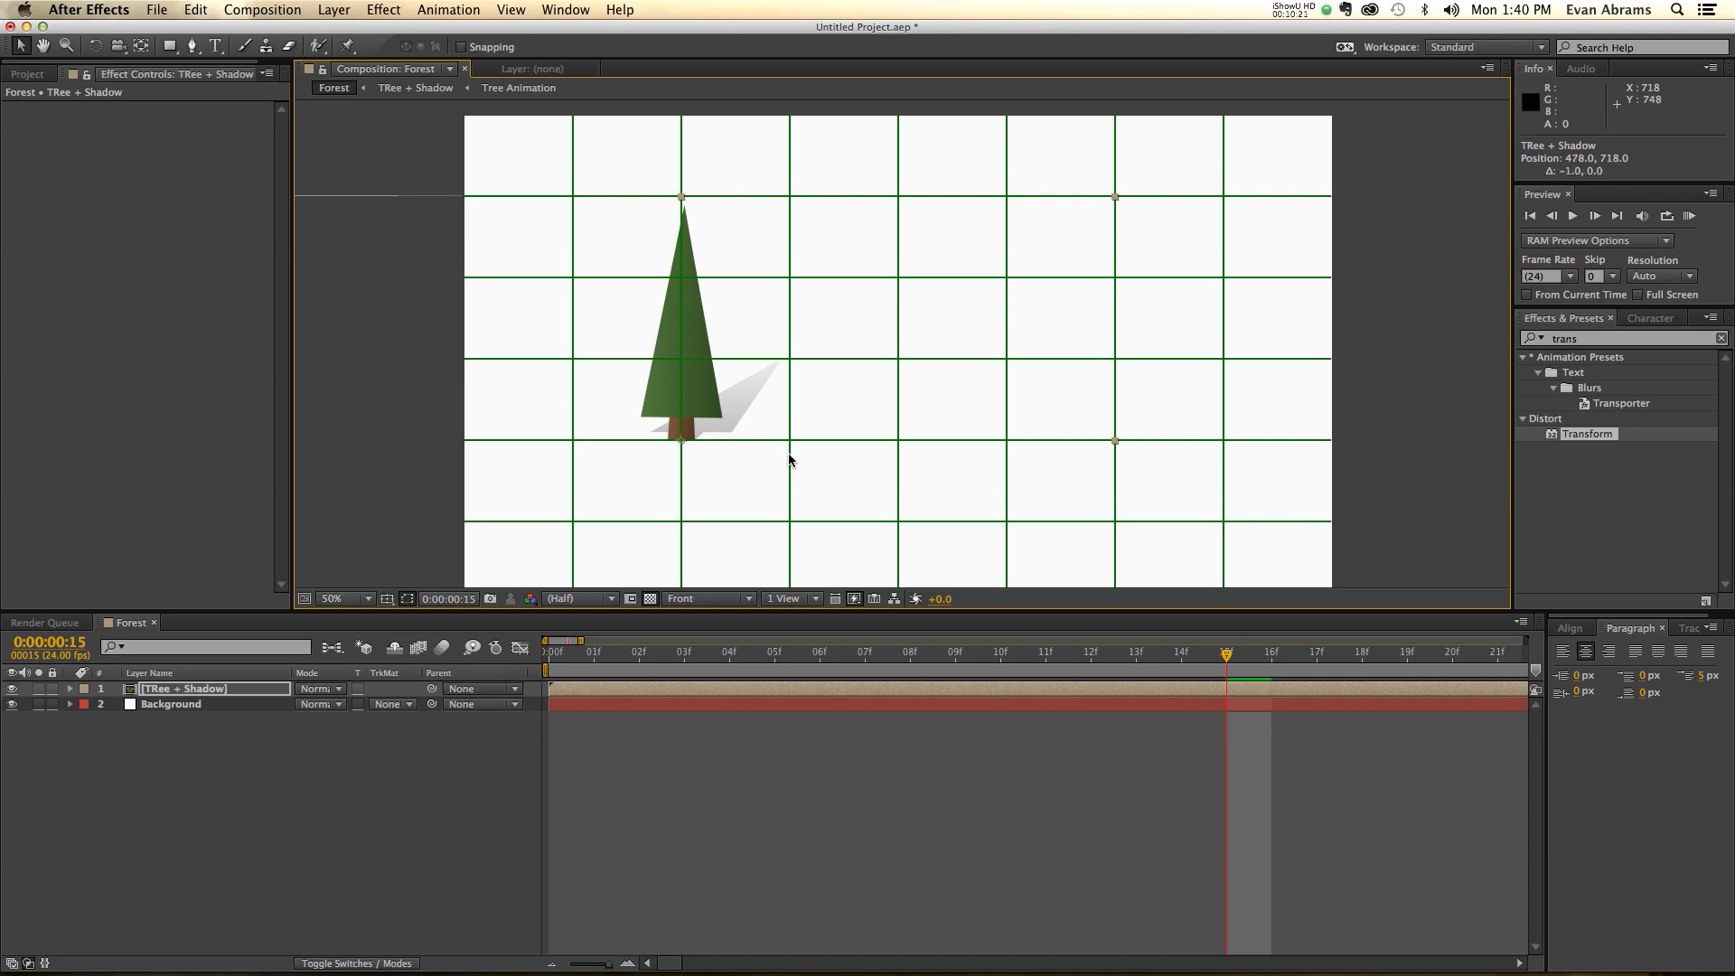
- Duplicate the TRee + Shadow layer four times at frame 22, spacing the copies 240 px apart along the same grid row
drag(767, 659, 1521, 669)
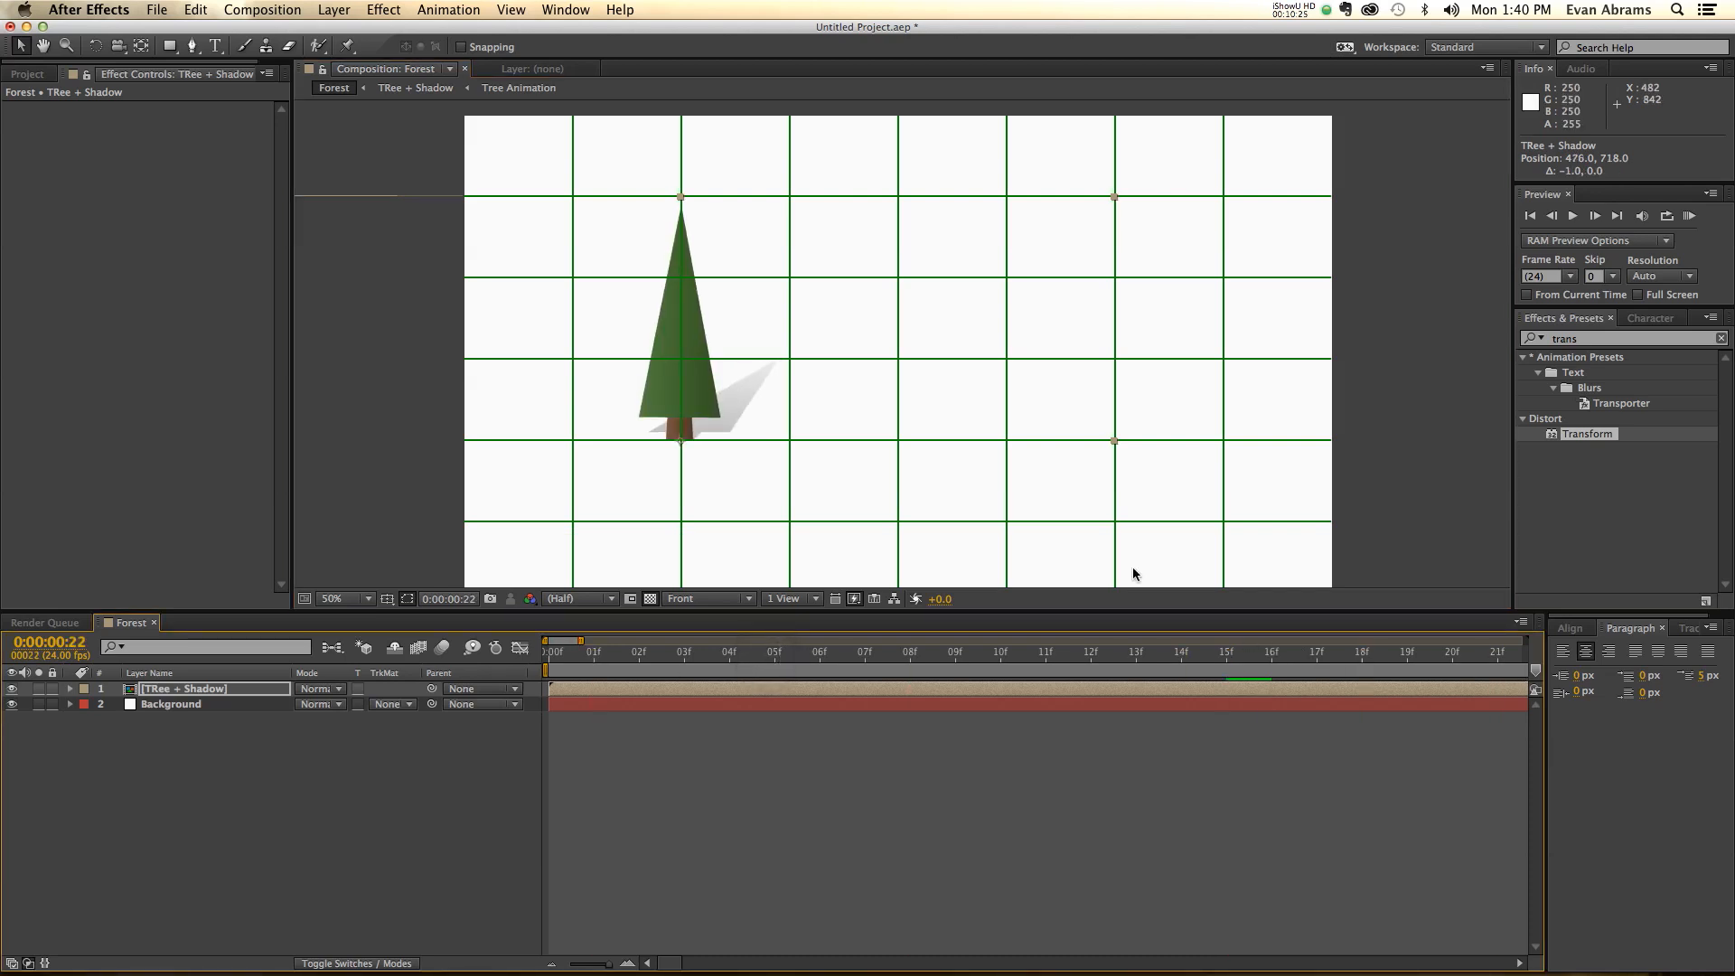
scroll(931, 366, down, 2)
key(super+d)
drag(827, 389, 1062, 419)
key(super+d)
key(super+d)
key(super+d)
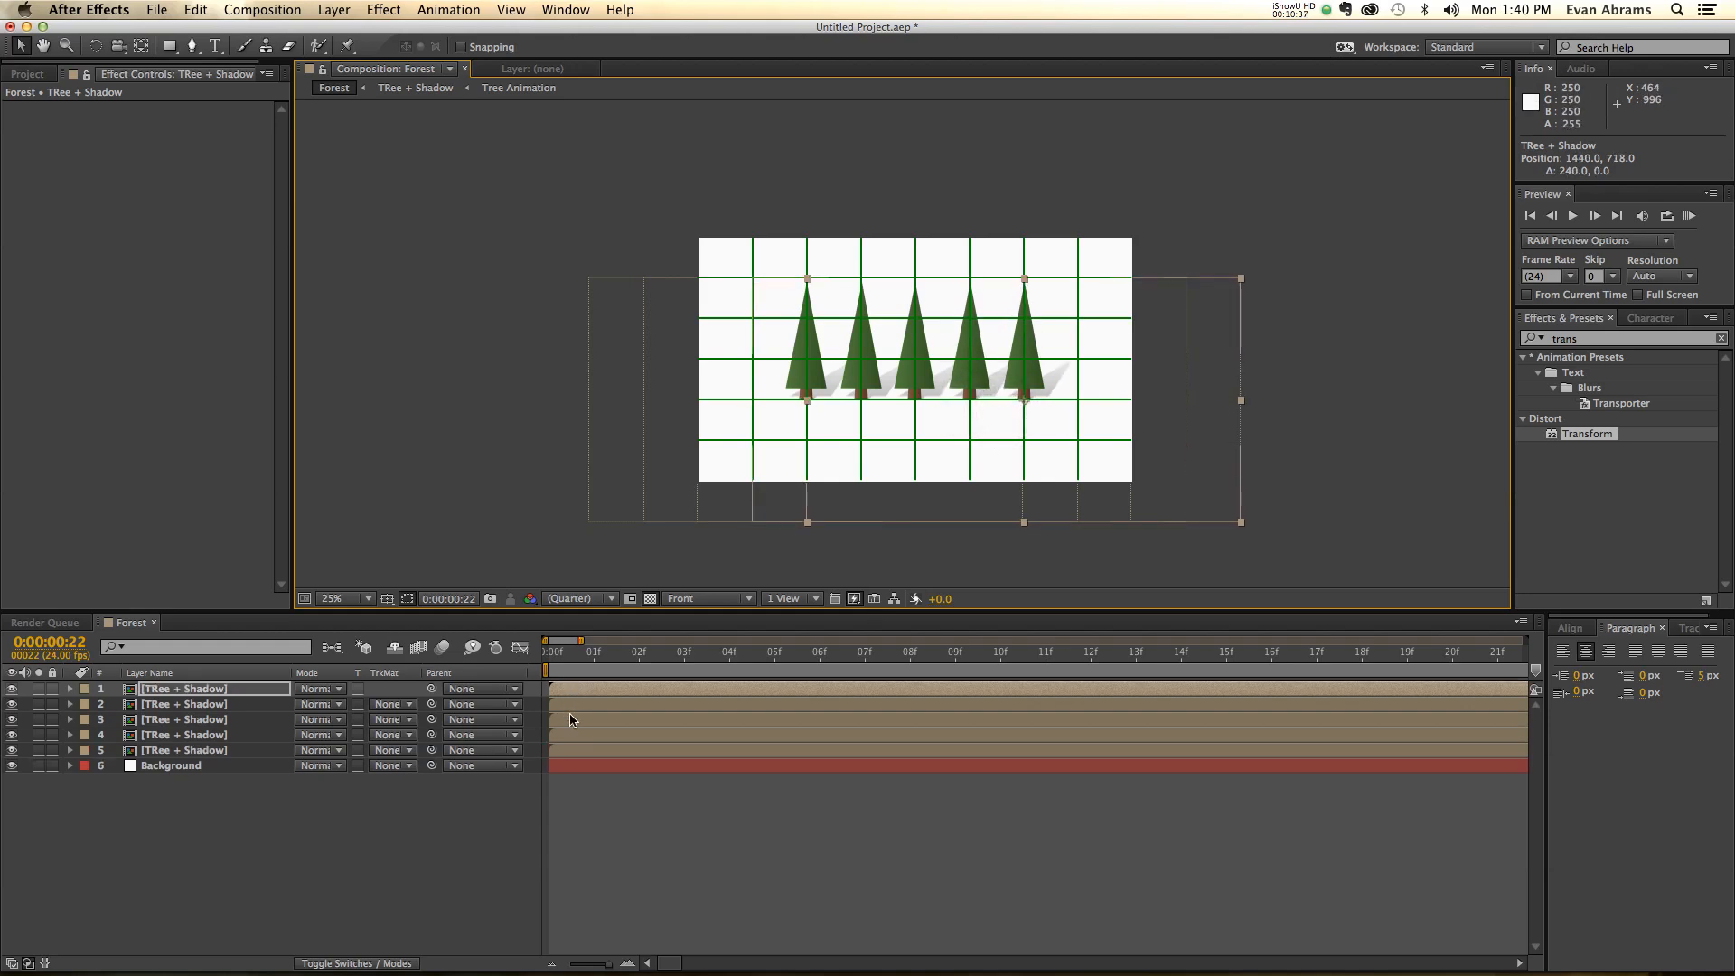
- Stagger the four upper tree layers so each starts one frame after the layer below it
click(573, 735)
drag(586, 739, 711, 704)
drag(646, 692, 839, 694)
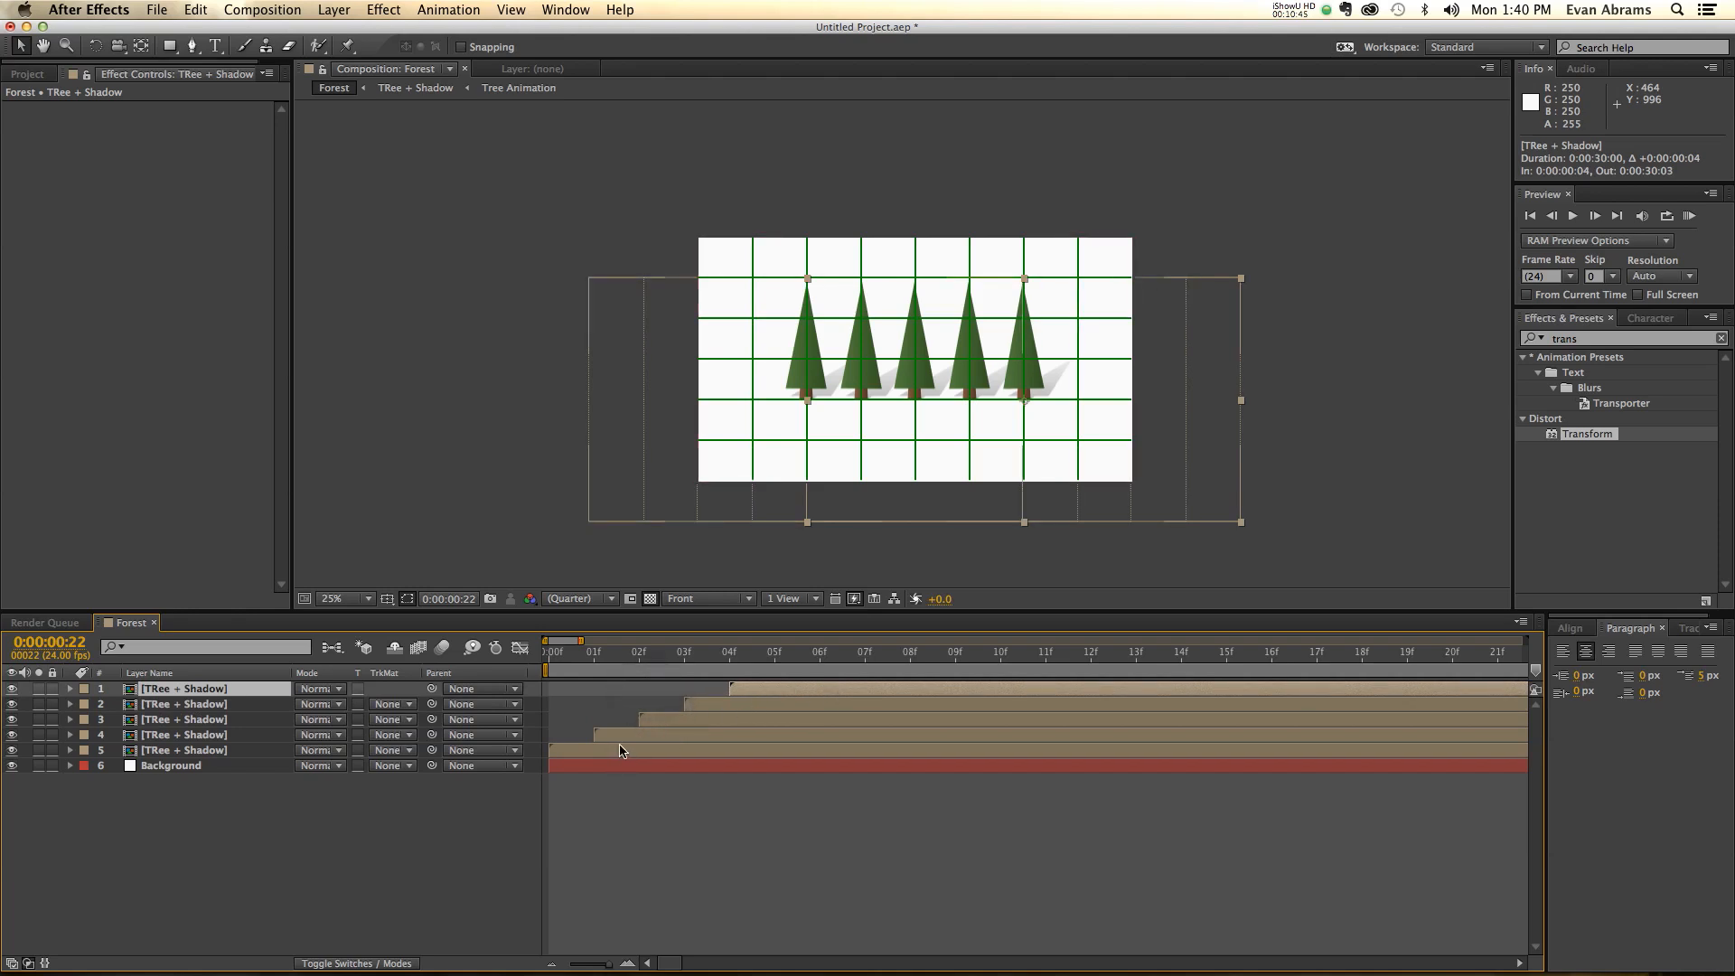
- Widen the stagger so layers 3, 2 and 1 start at frames 3, 6 and 10, and preview the animation
click(658, 726)
drag(668, 727, 1047, 674)
key(space)
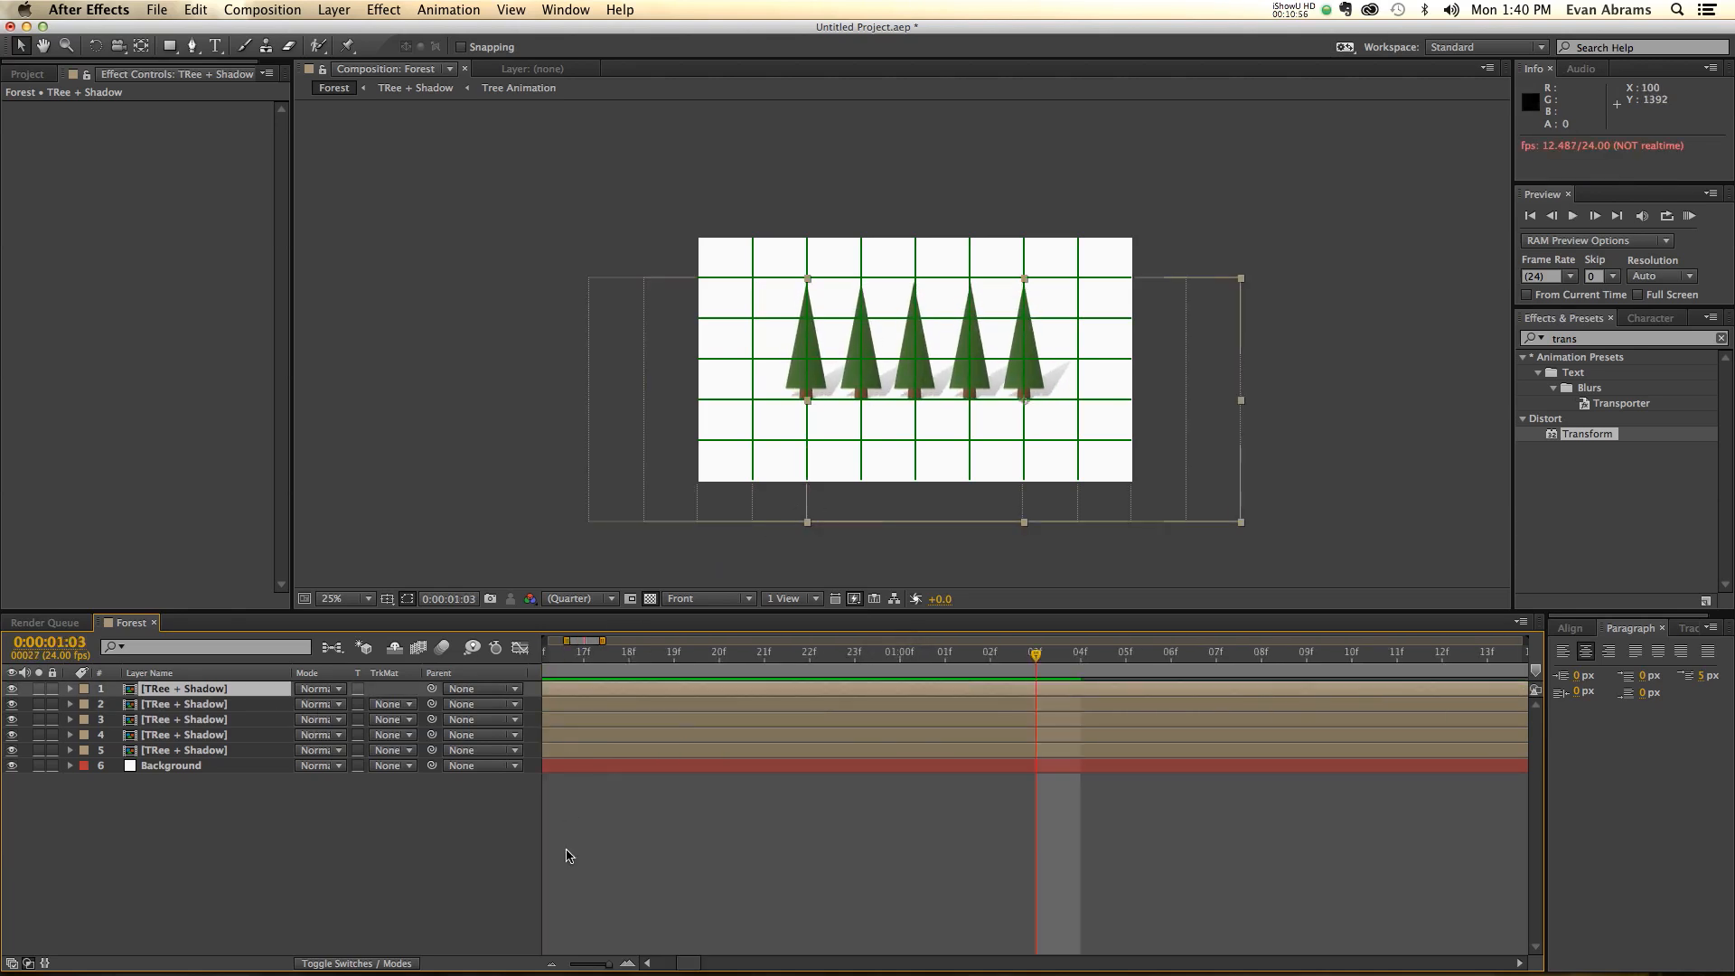
- Hide the proportional grid and preview the row of trees growing in sequence
click(387, 599)
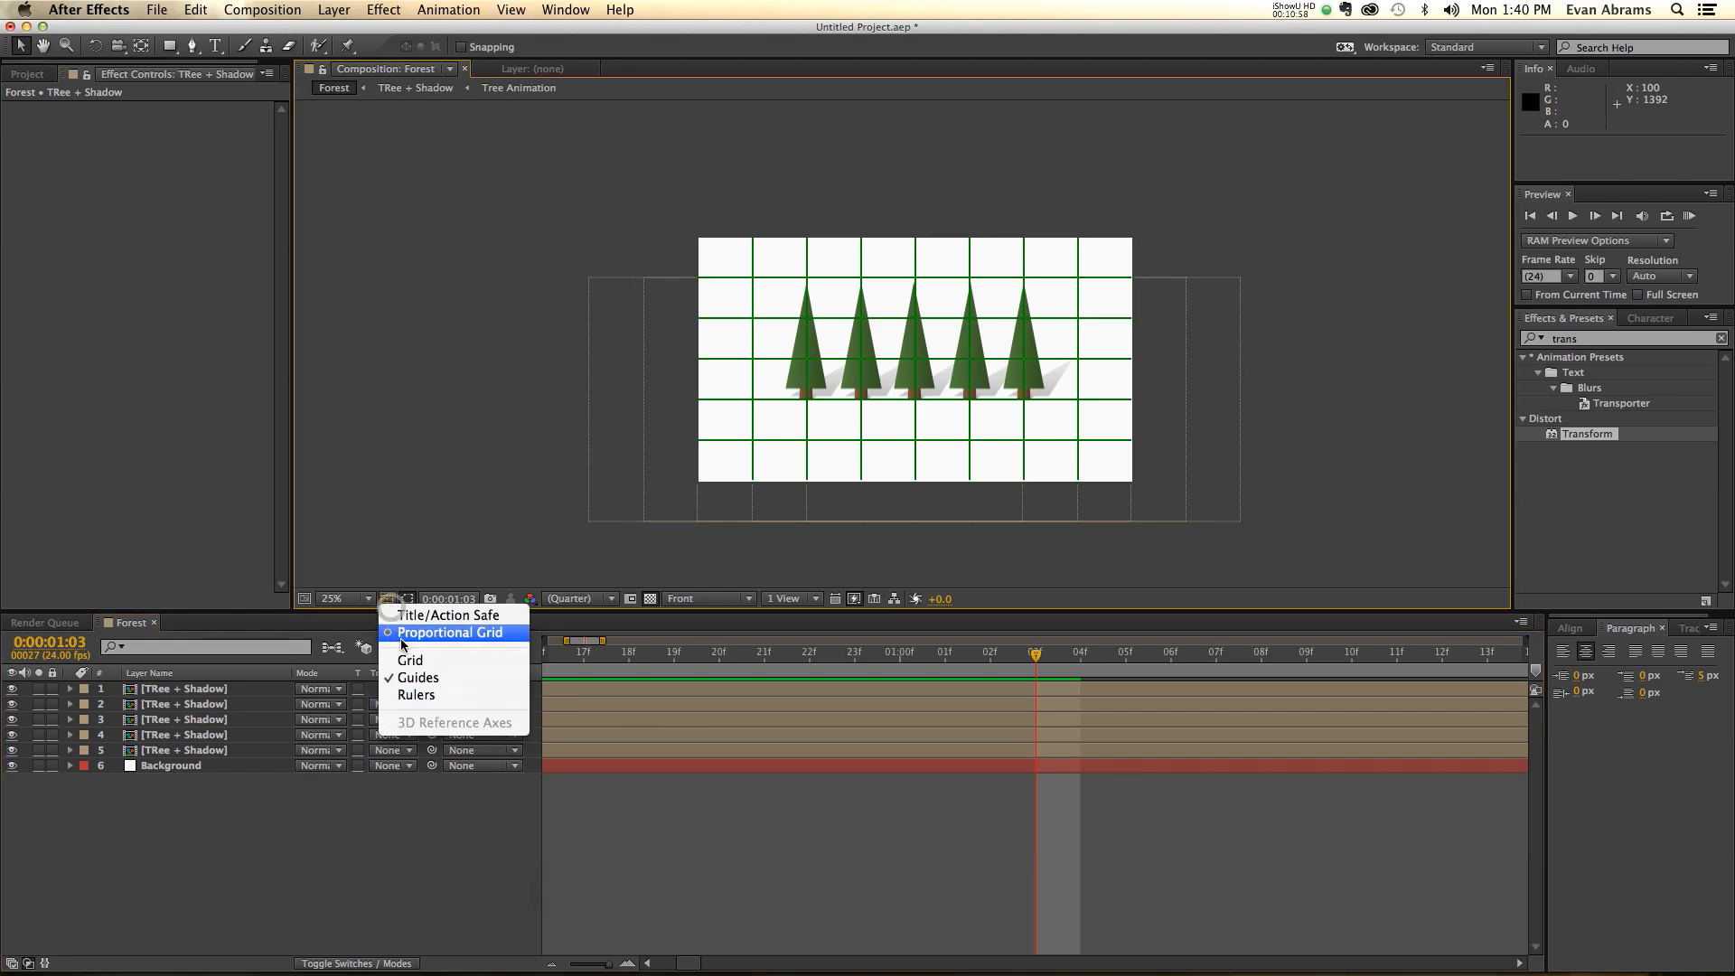
click(449, 632)
key(comma)
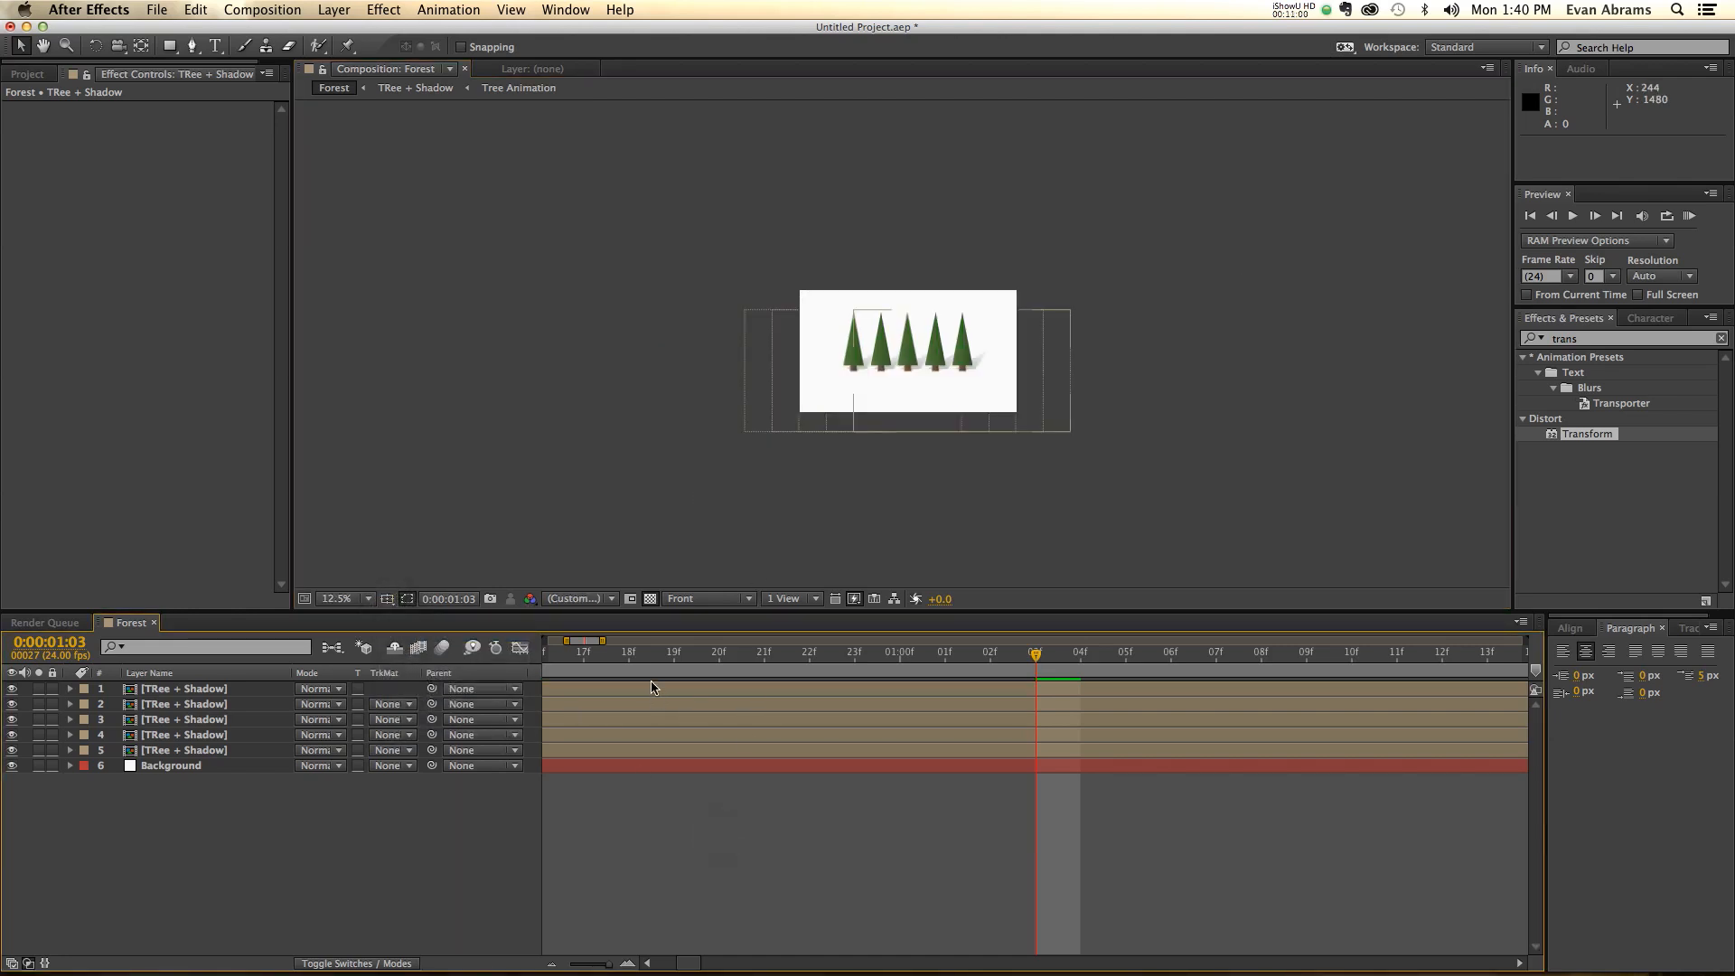
key(space)
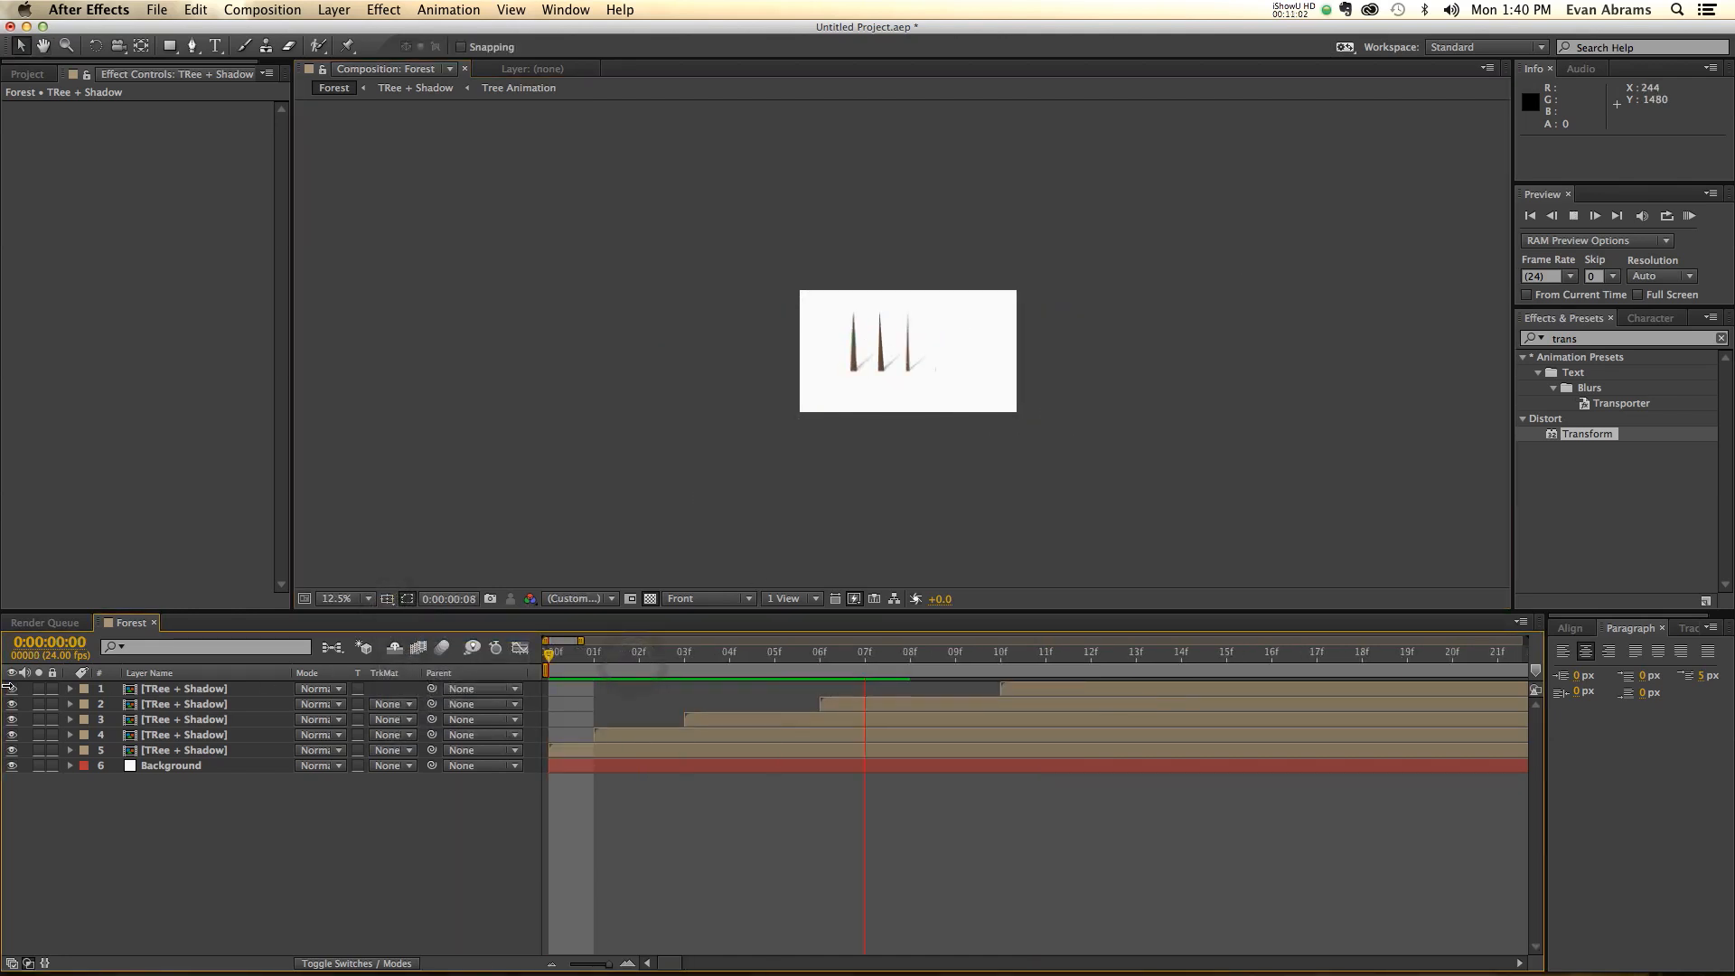
key(space)
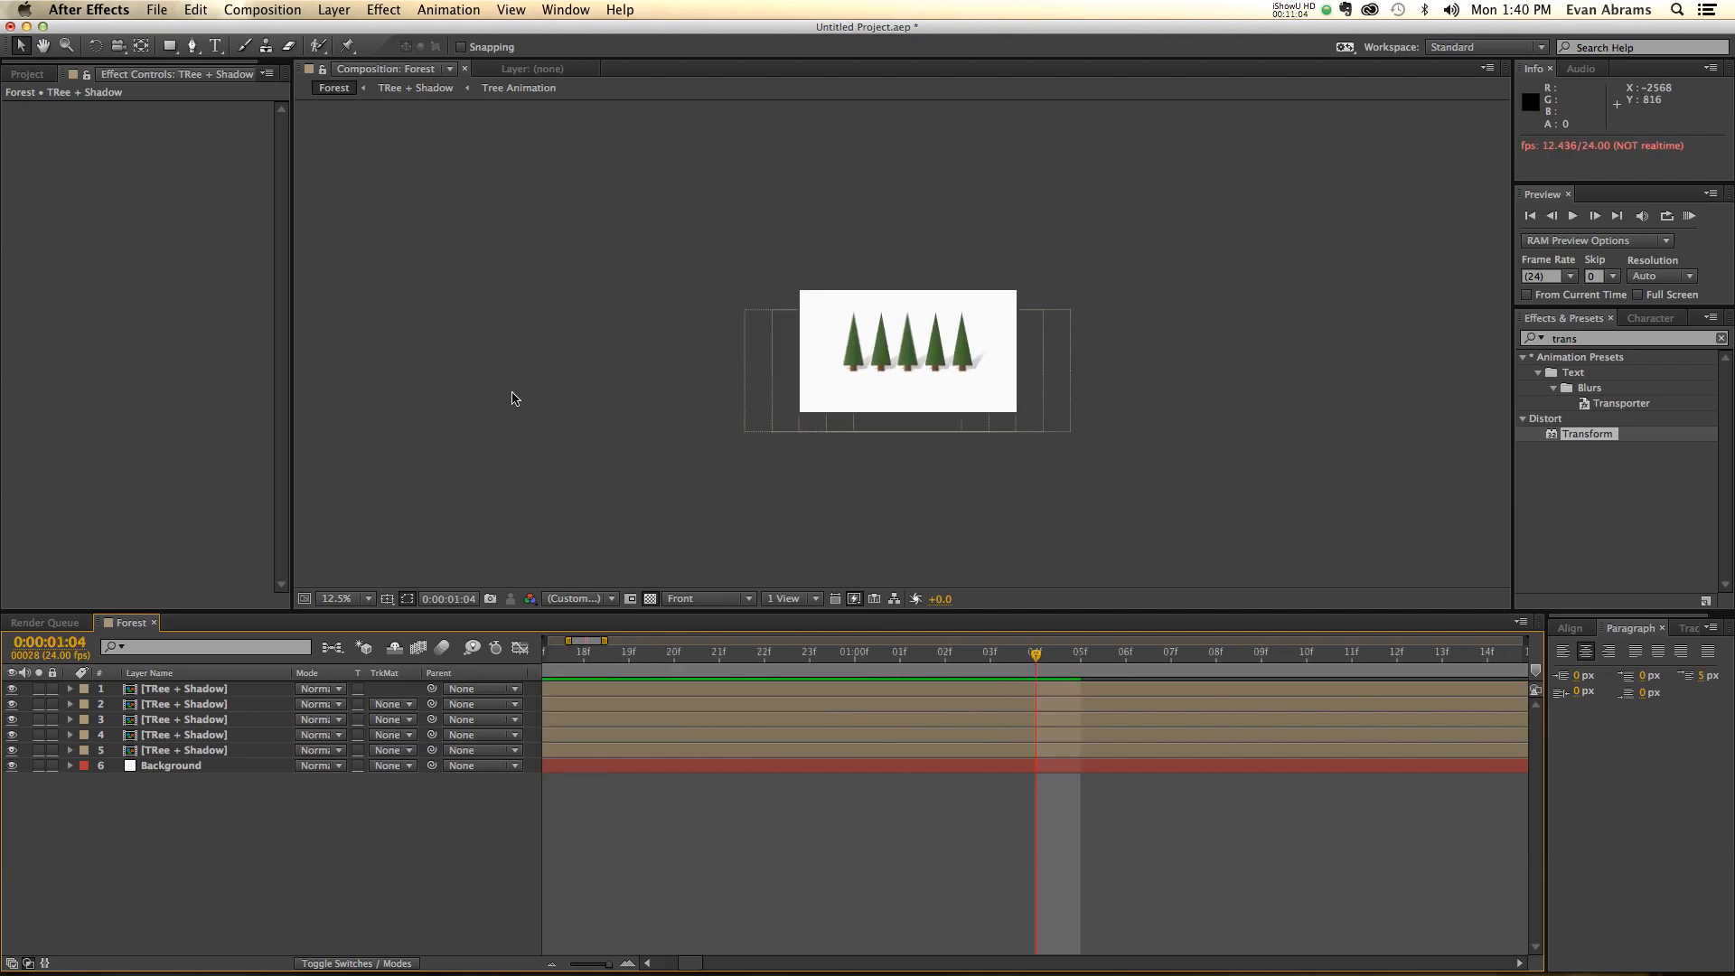
- Open the nested Tree Animation composition and show the trunk's polystar Scale curve from frame 0 in the graph editor
key(period)
key(period)
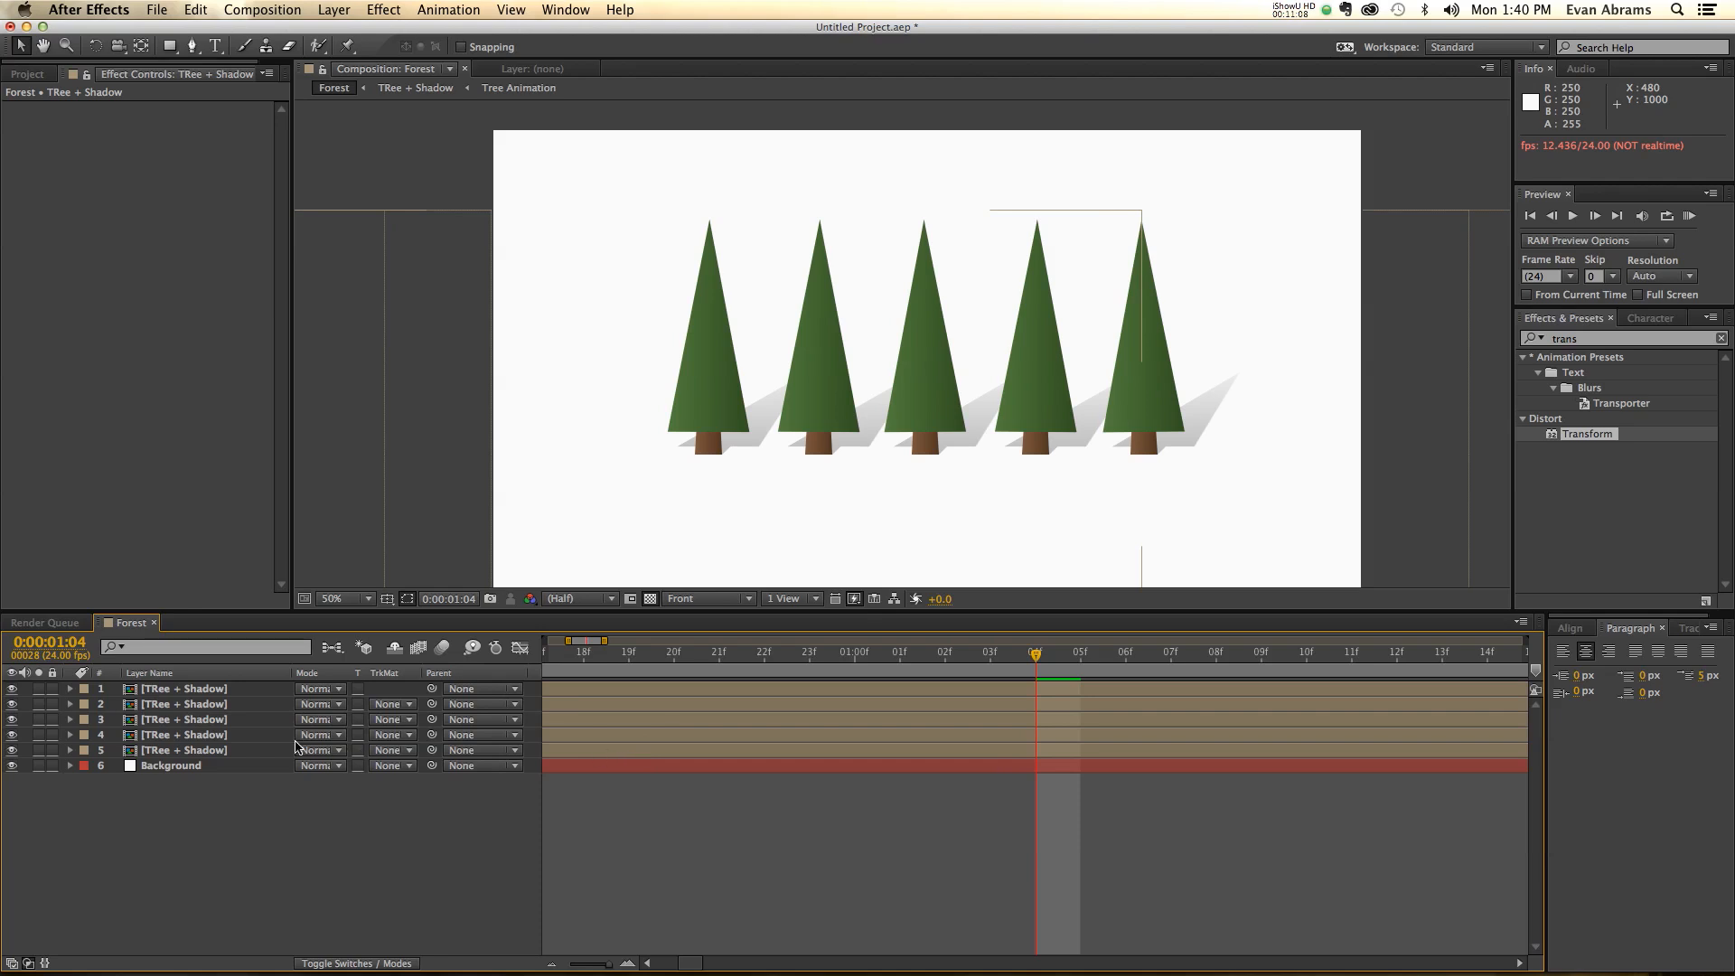
double_click(237, 750)
double_click(185, 690)
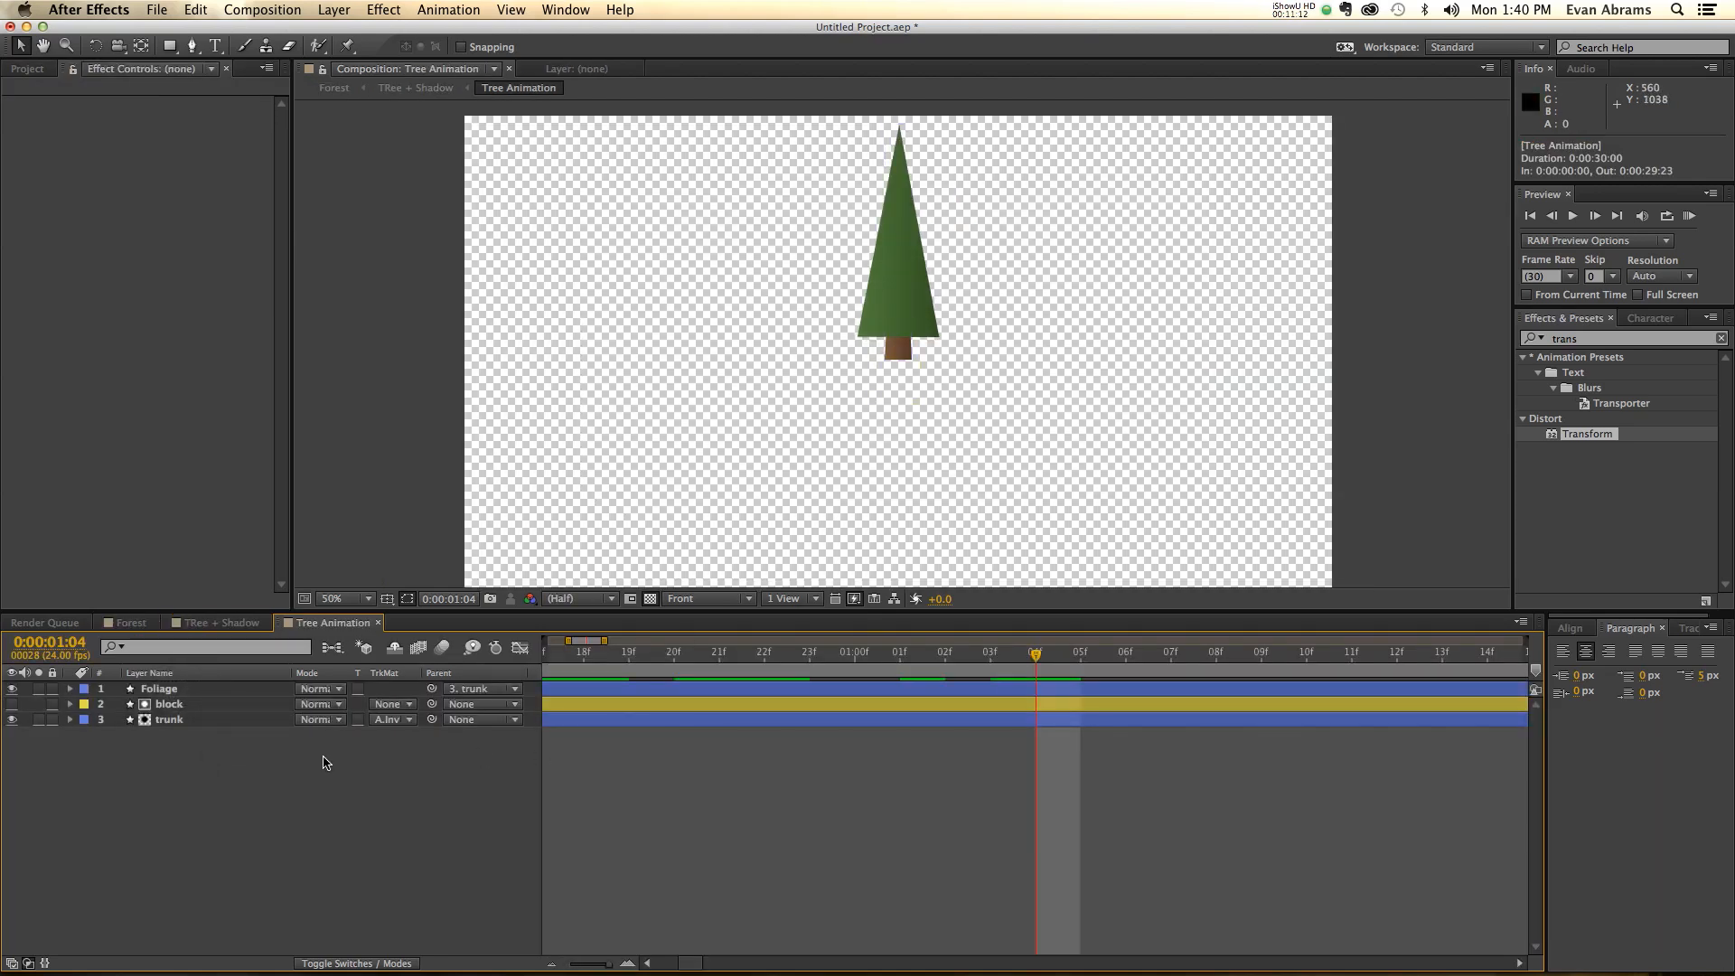
click(177, 722)
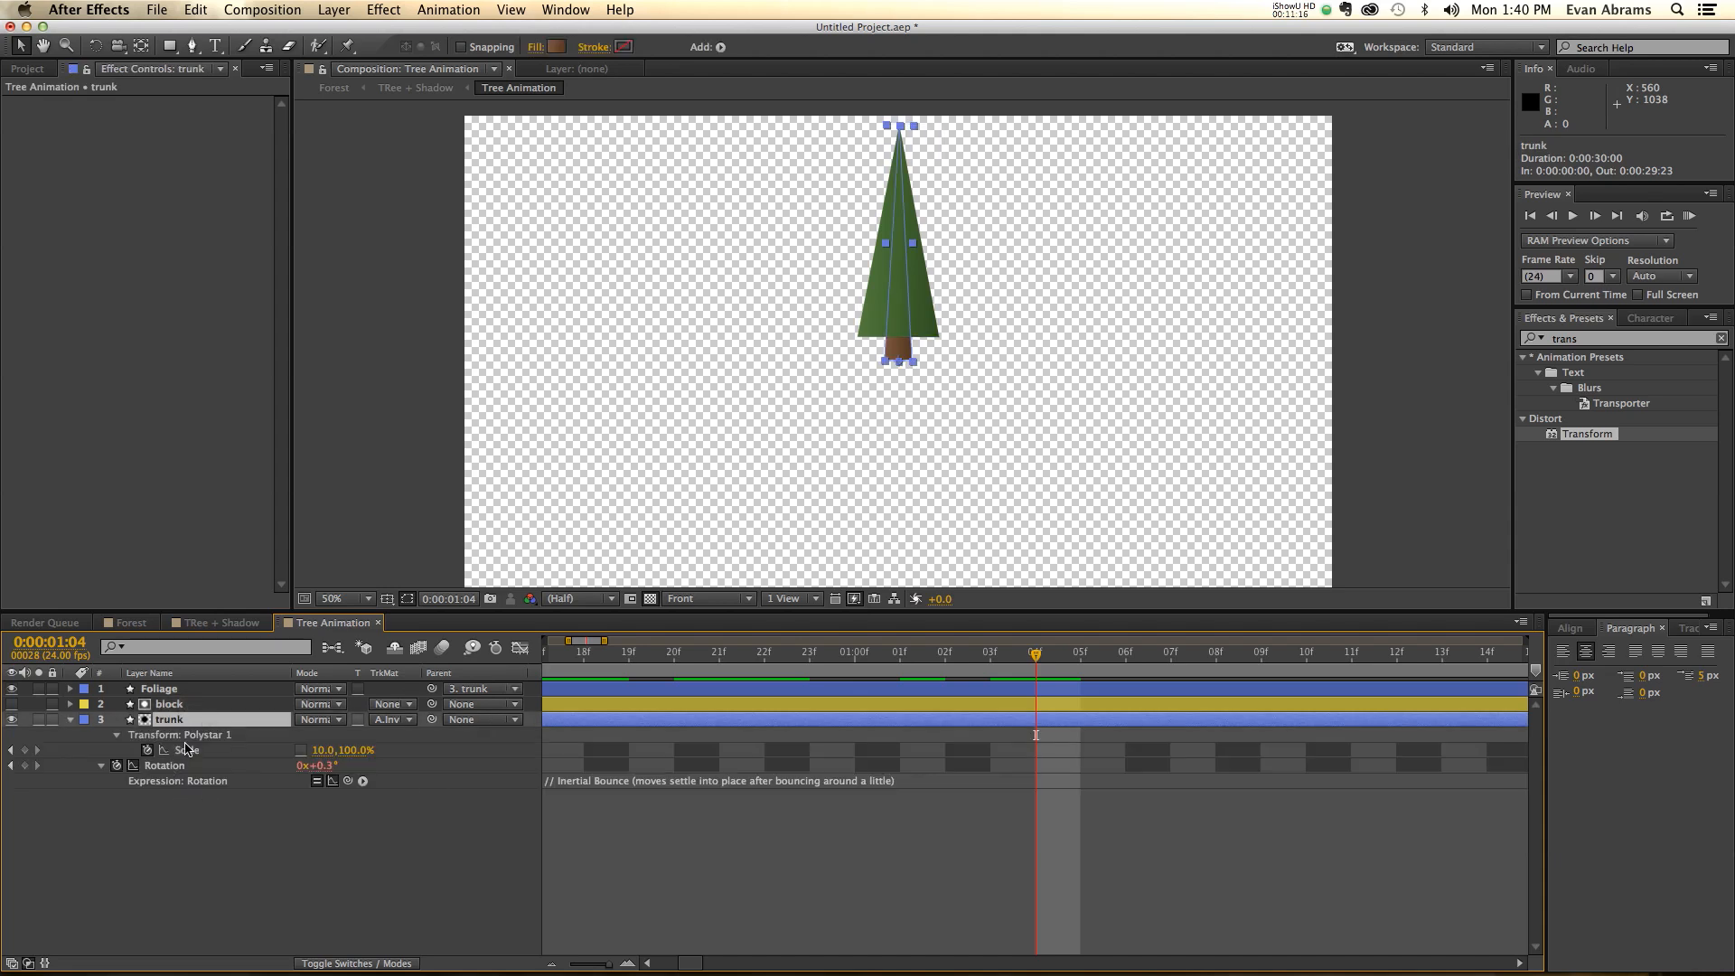
click(185, 749)
click(521, 650)
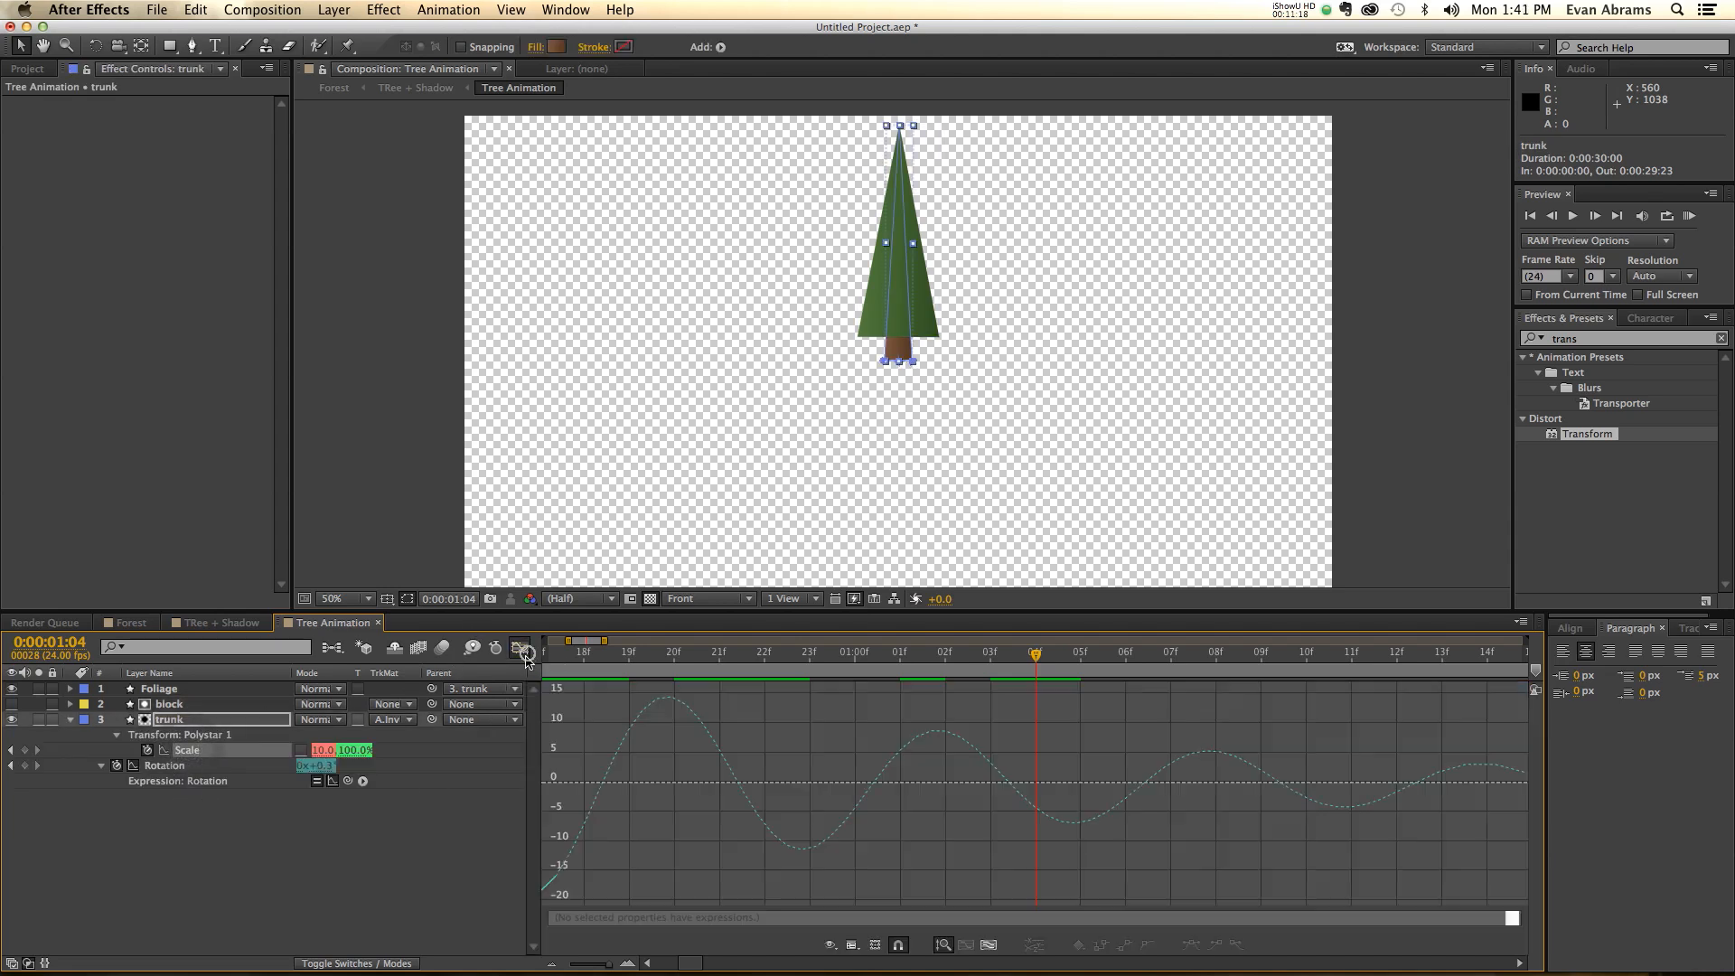
drag(693, 963, 600, 965)
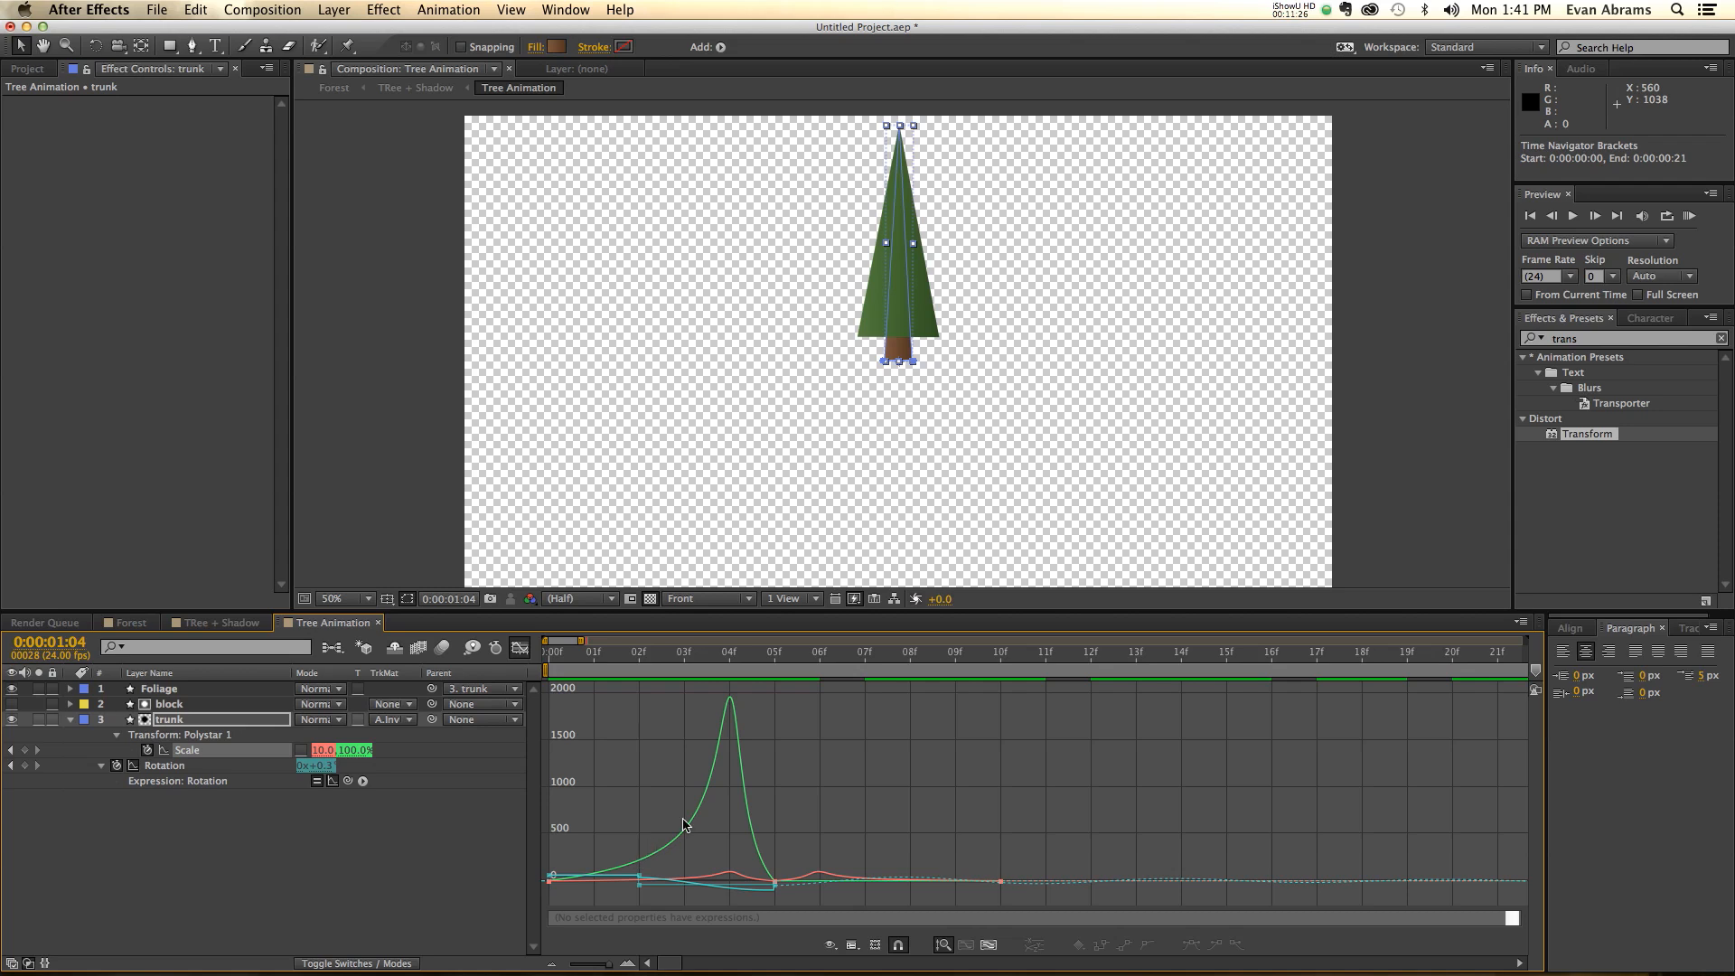
- Apply Easy Ease to all of the trunk's Scale keyframes and preview the growth
click(211, 751)
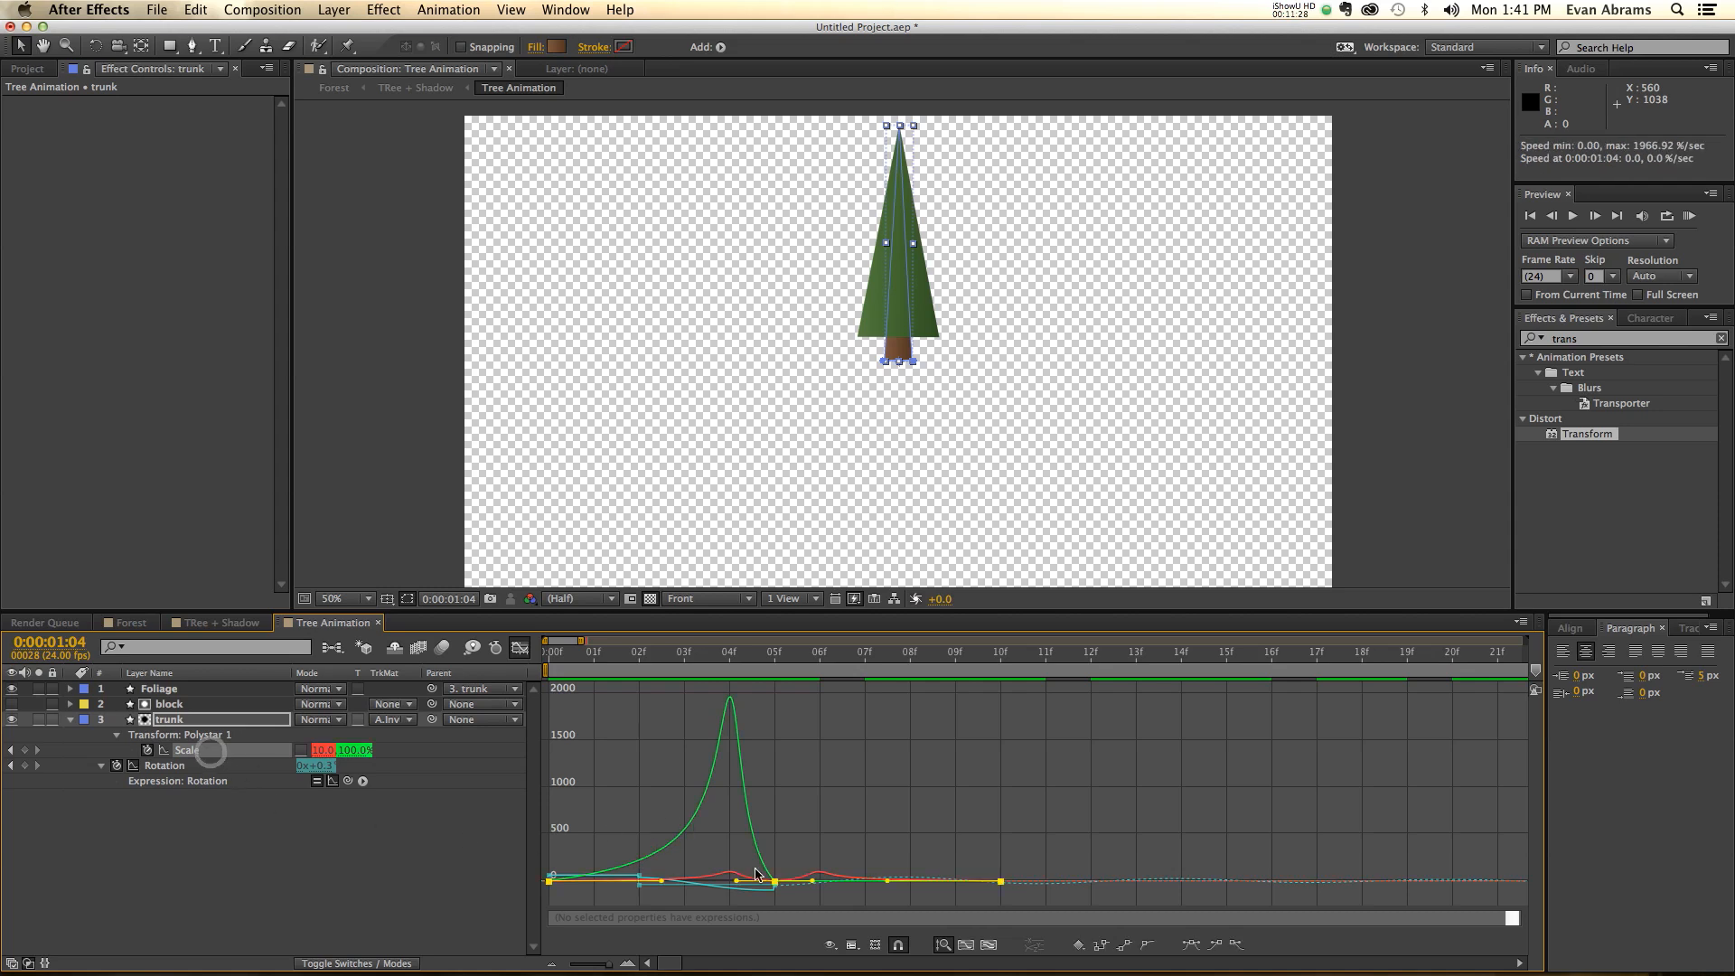
drag(1114, 797, 537, 805)
click(239, 750)
click(1191, 944)
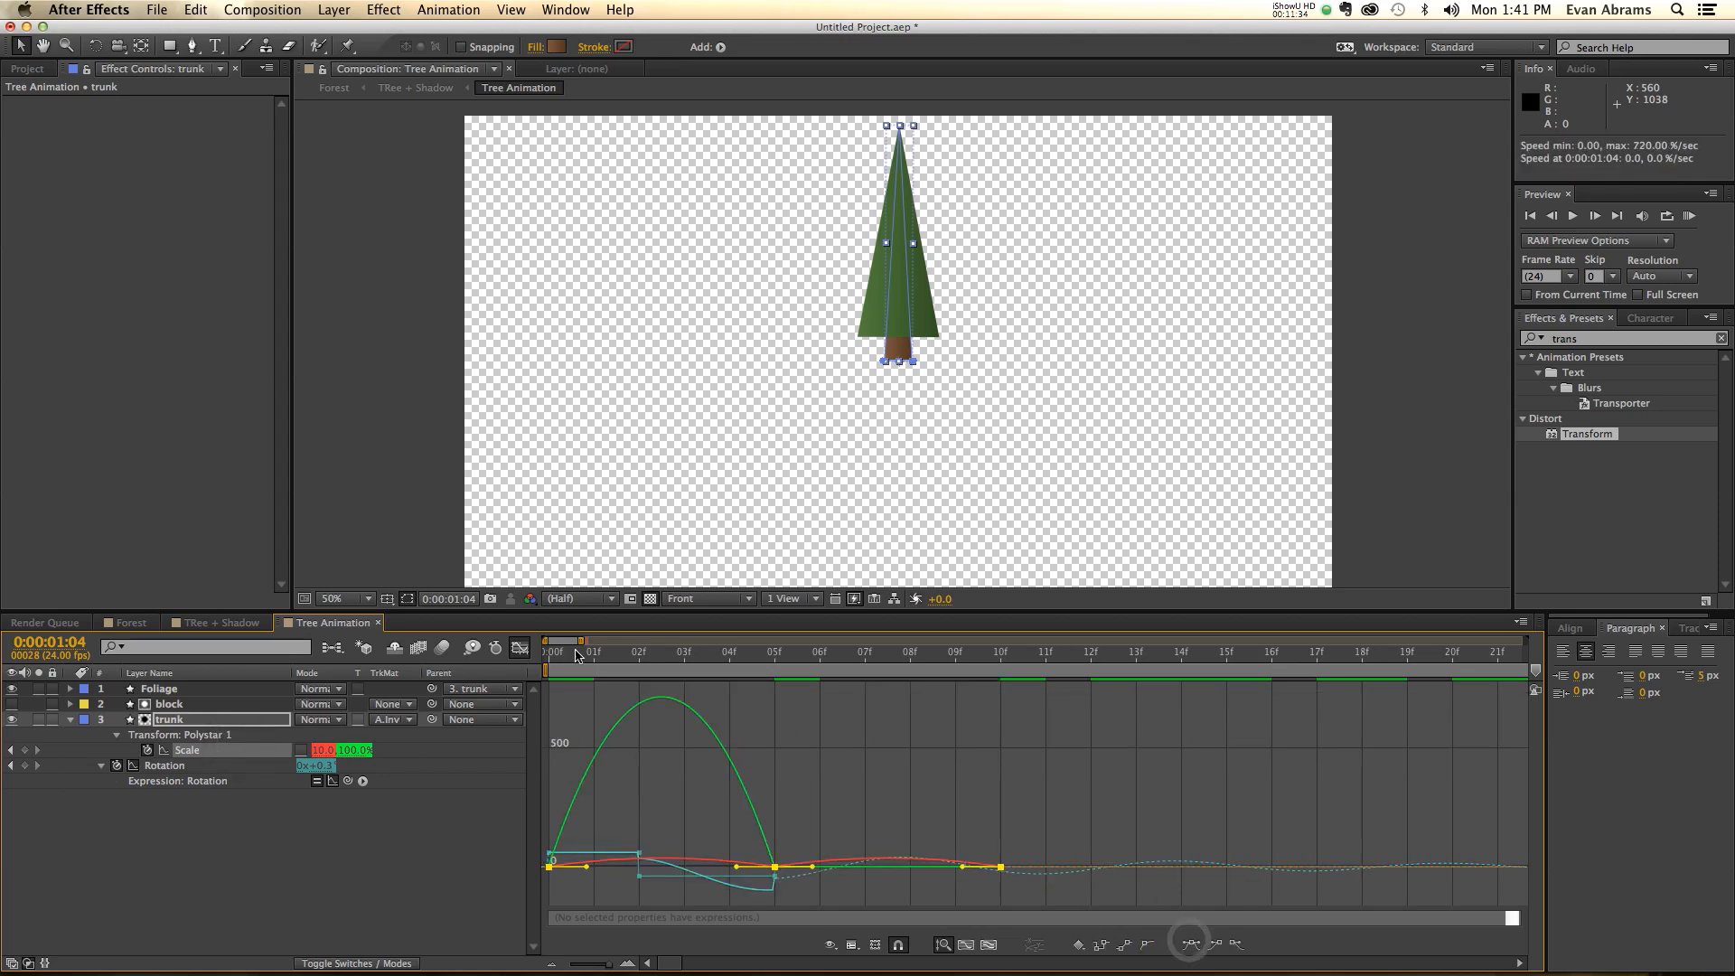
click(554, 654)
key(space)
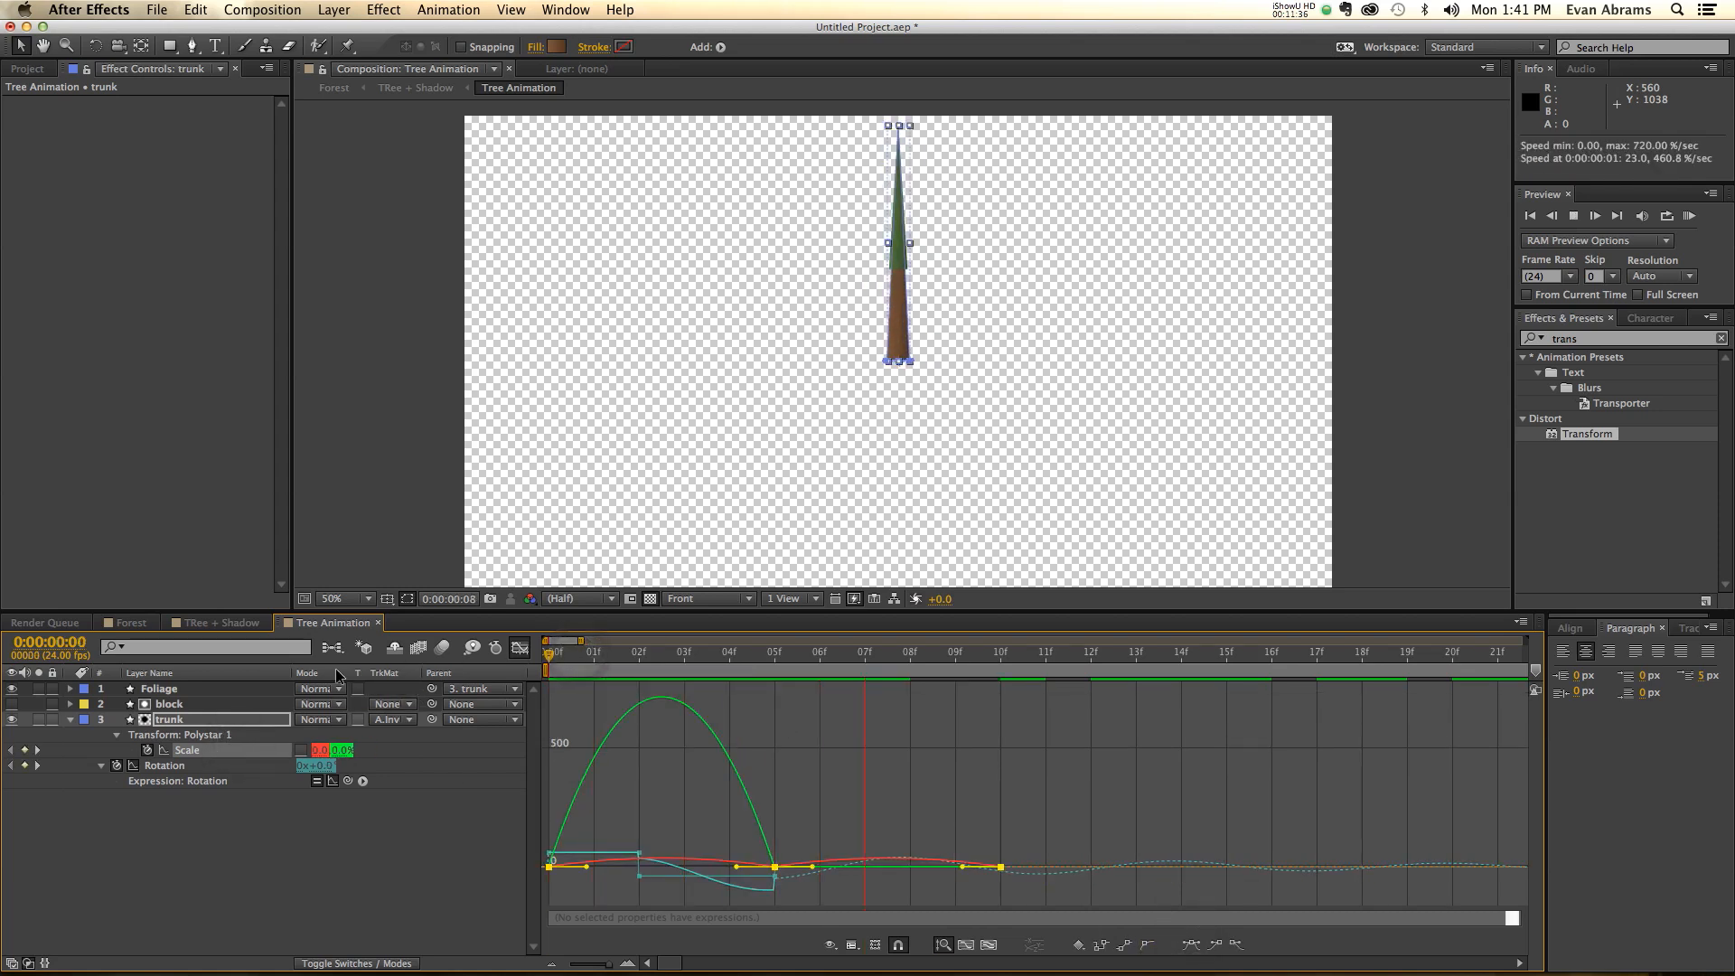
key(space)
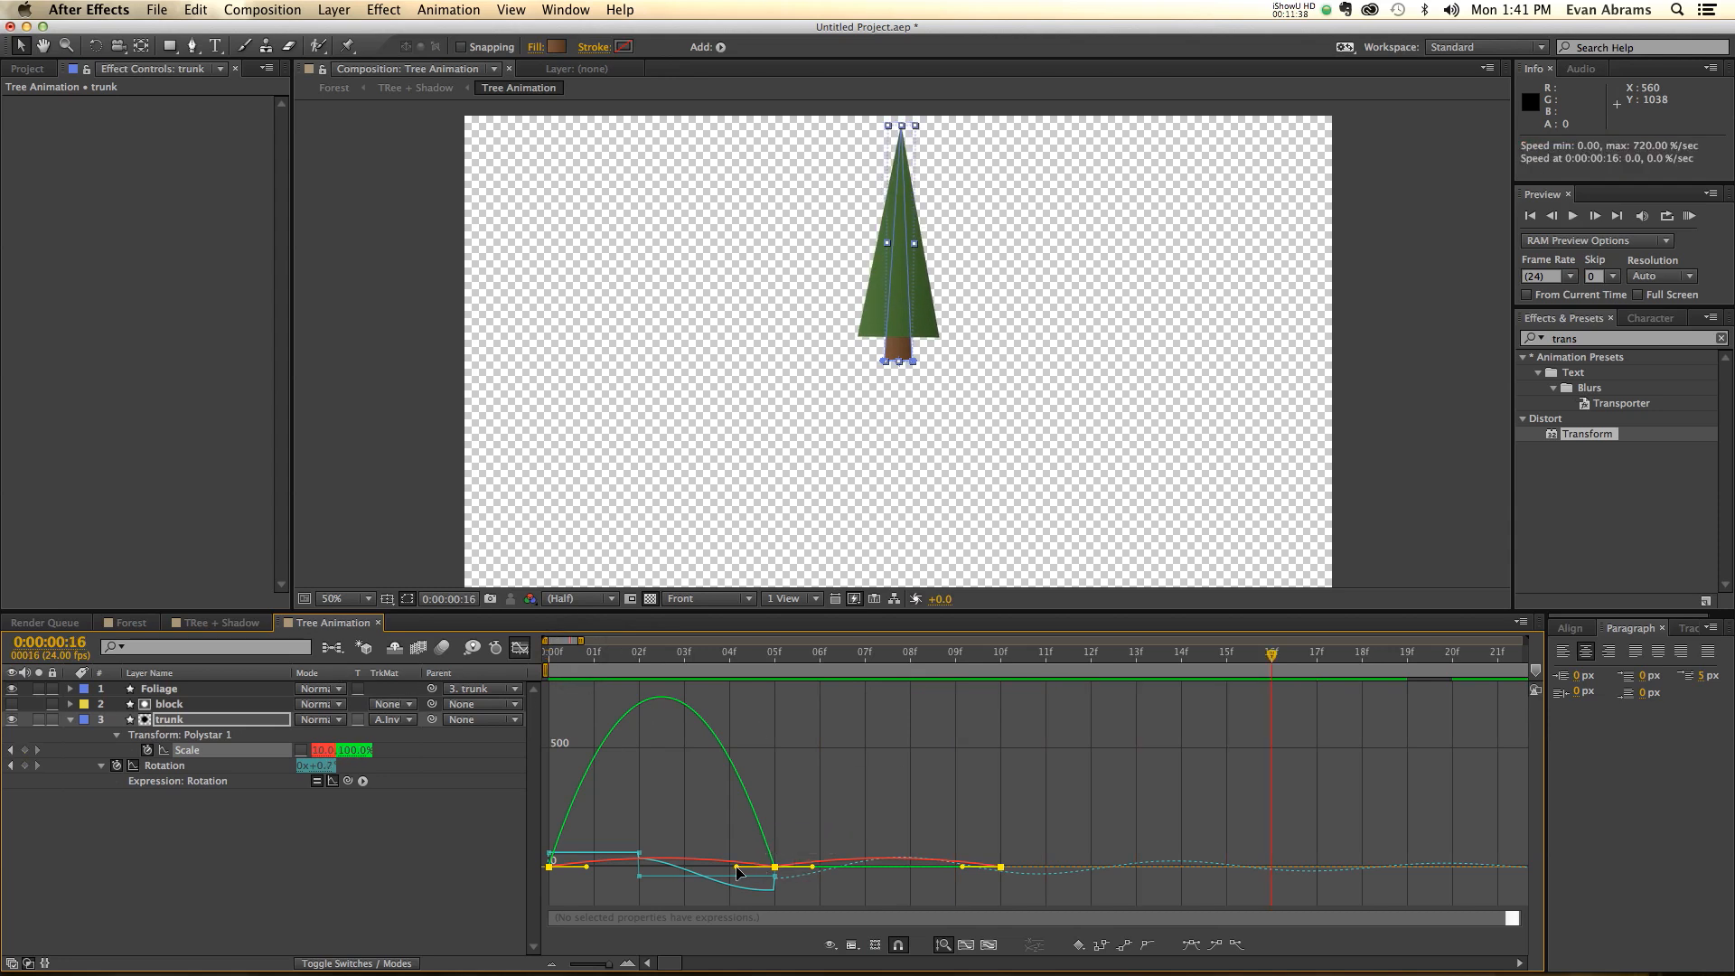
- Lengthen the incoming ease handles of the Scale keyframes at frames 5 and 10 so growth peaks early, and preview it
drag(736, 867, 598, 868)
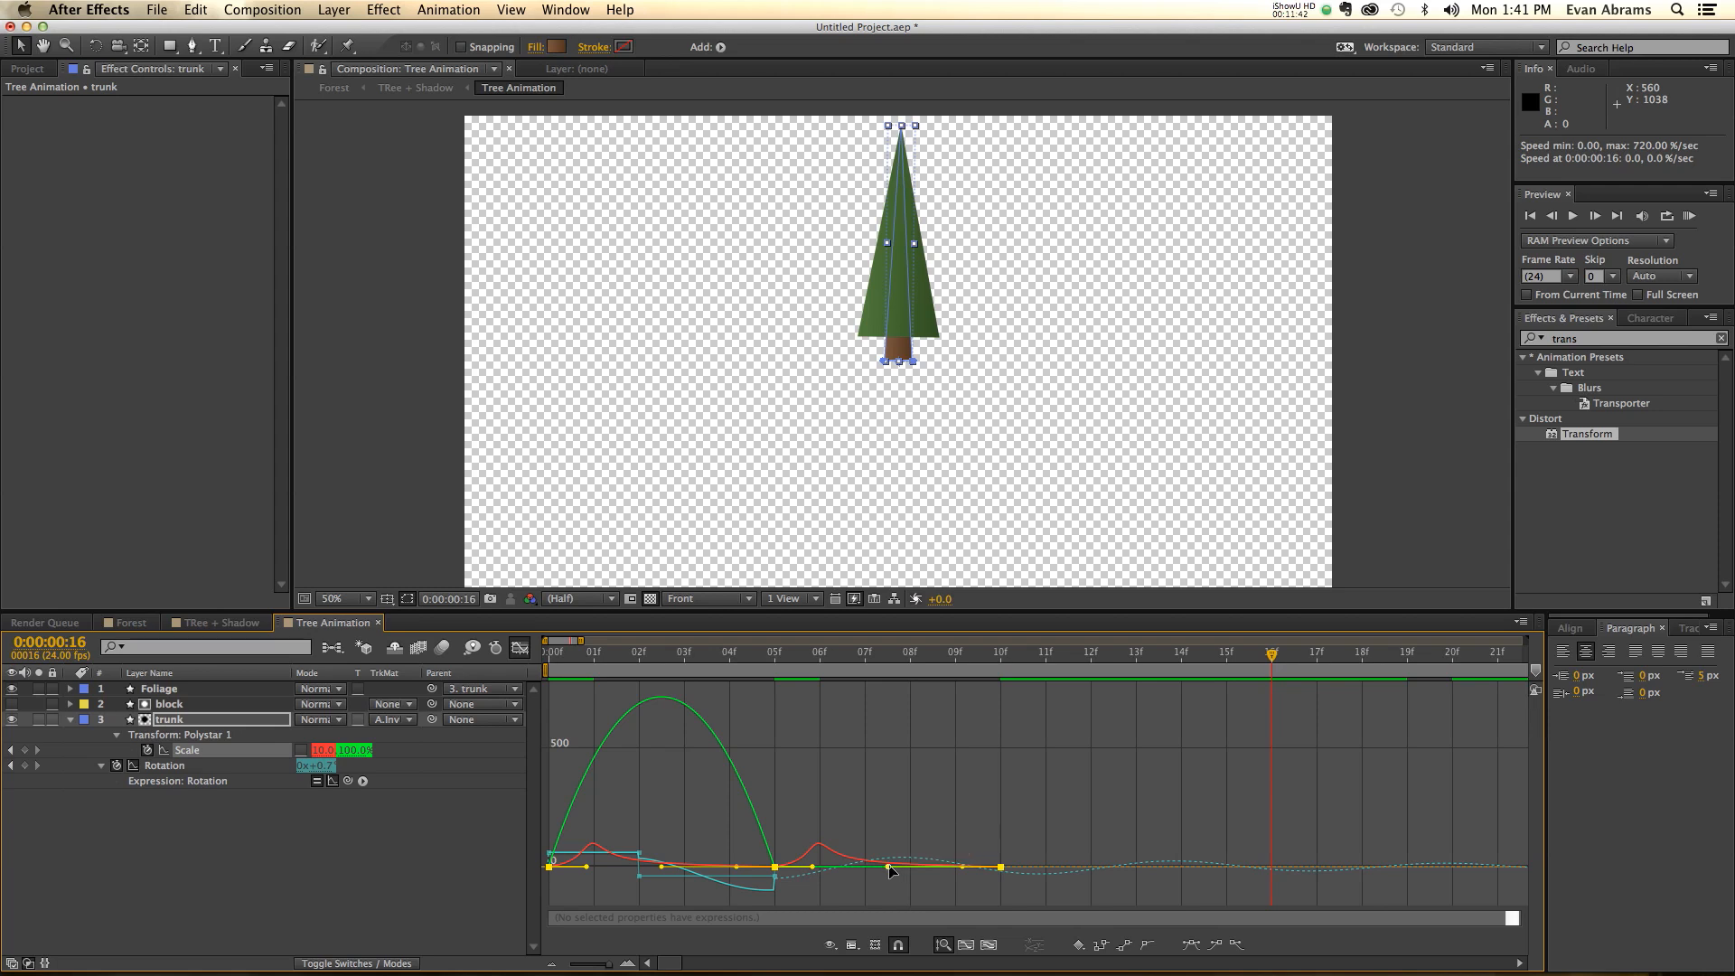
drag(888, 866, 811, 872)
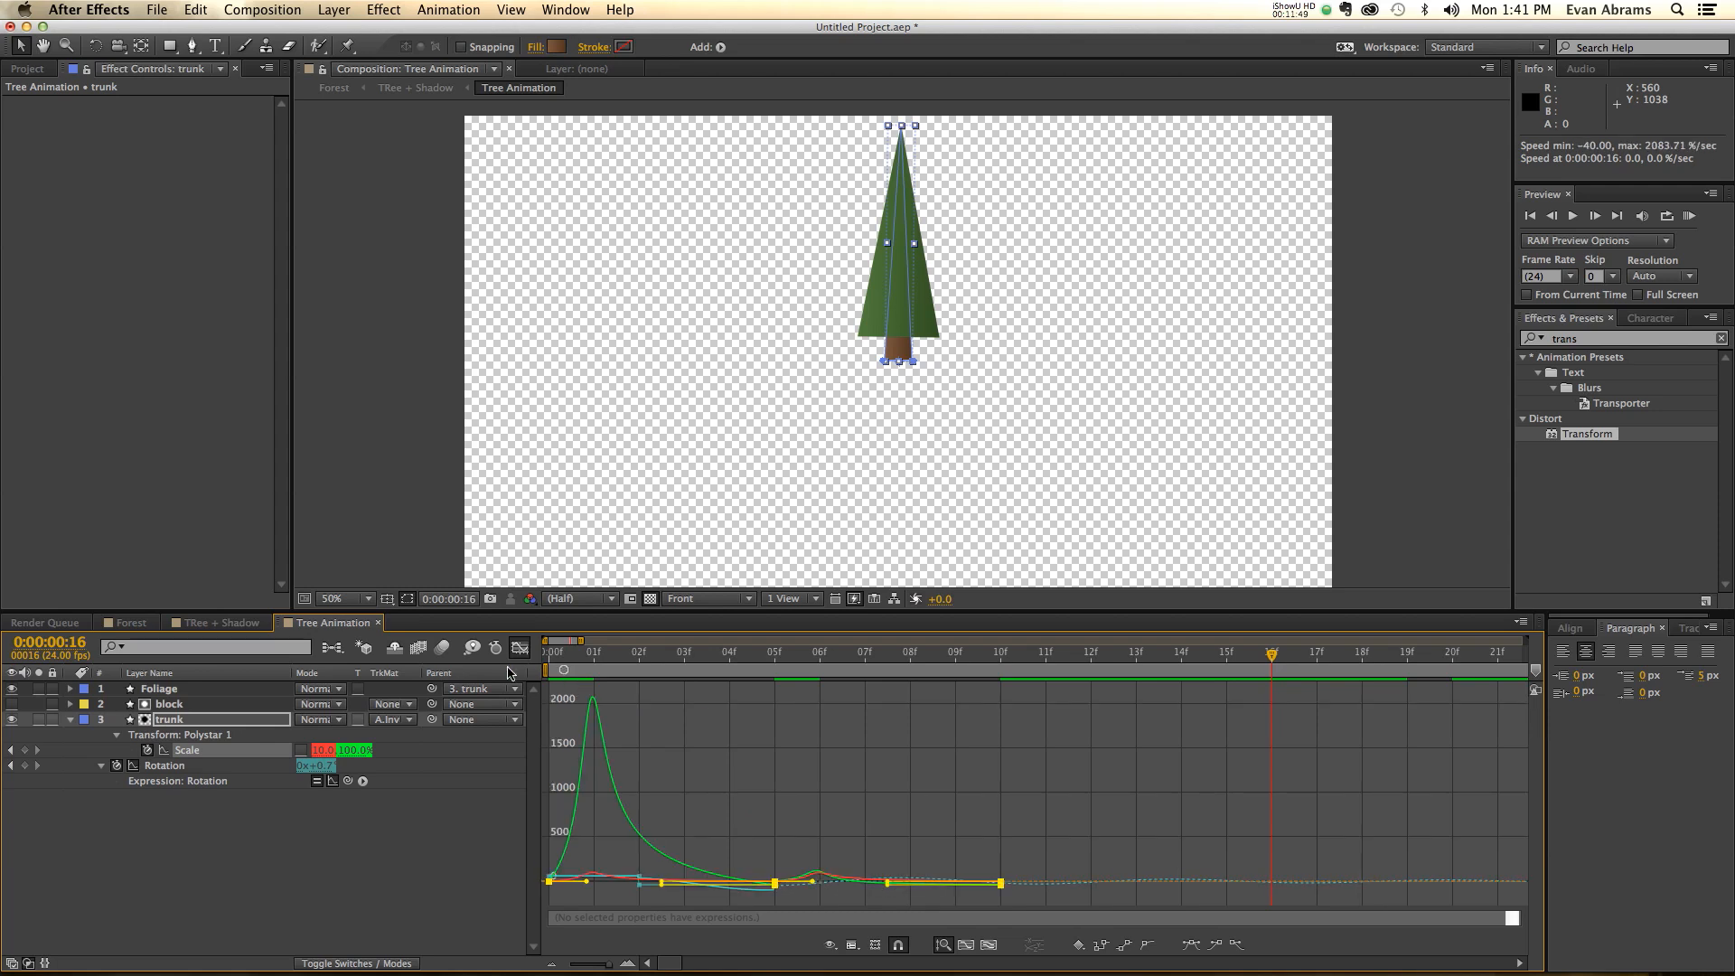
click(564, 669)
key(space)
click(395, 864)
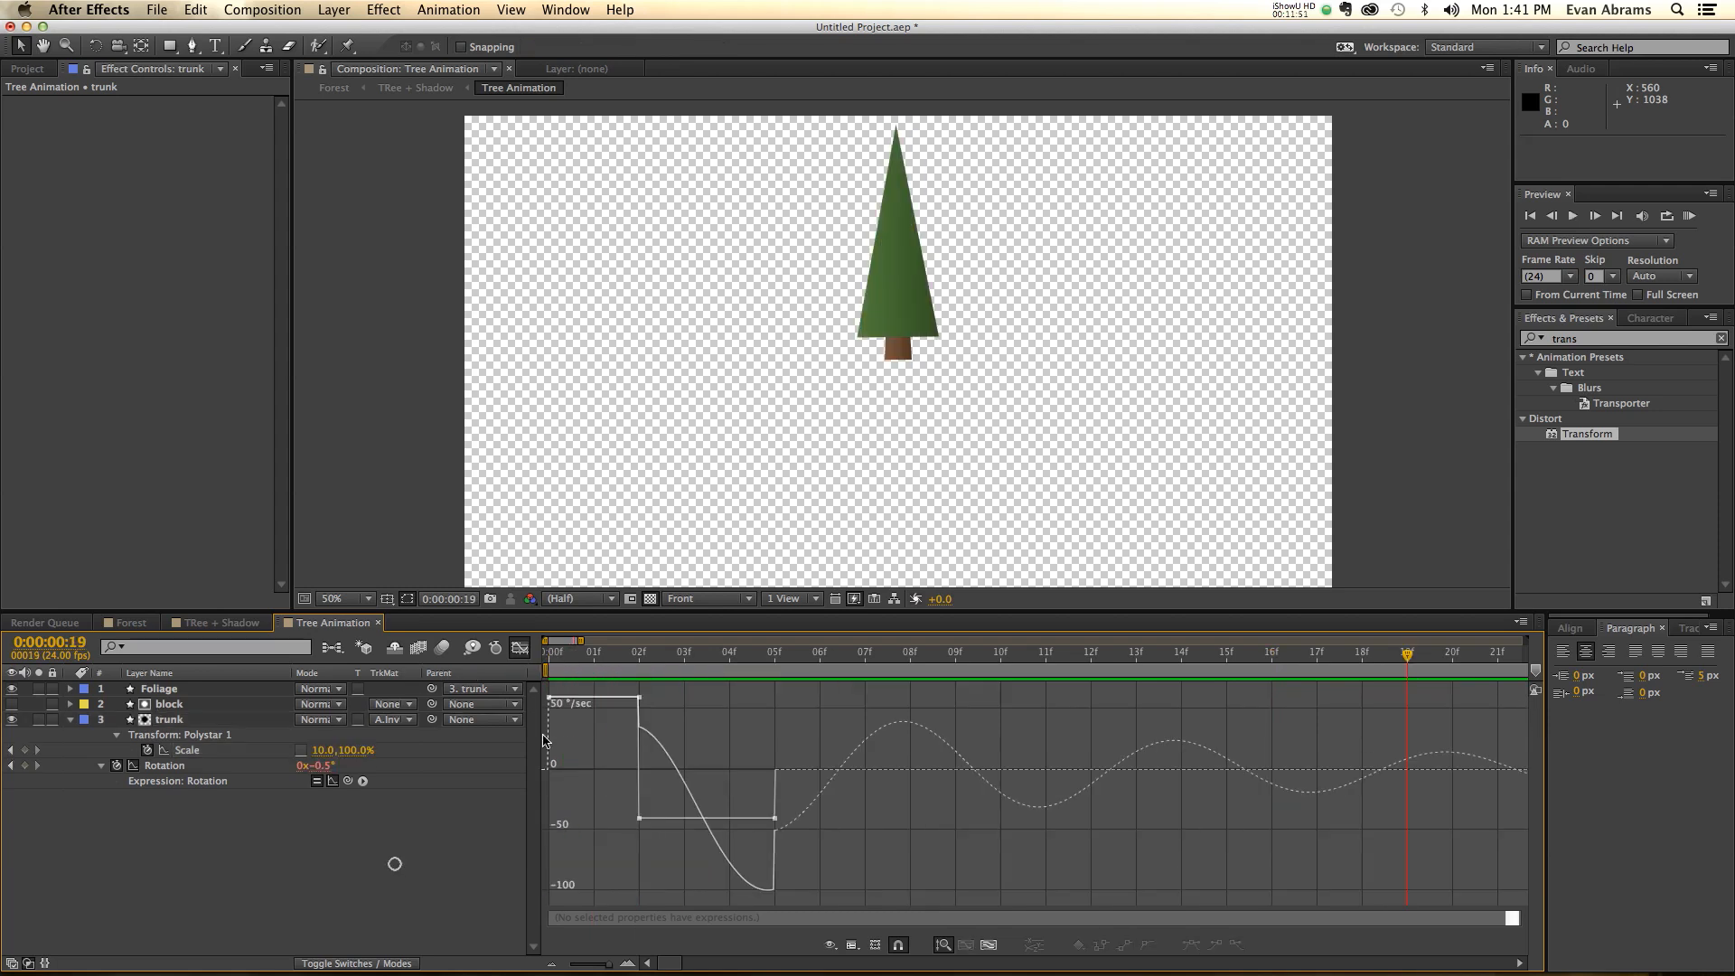
scroll(844, 403, down, 1)
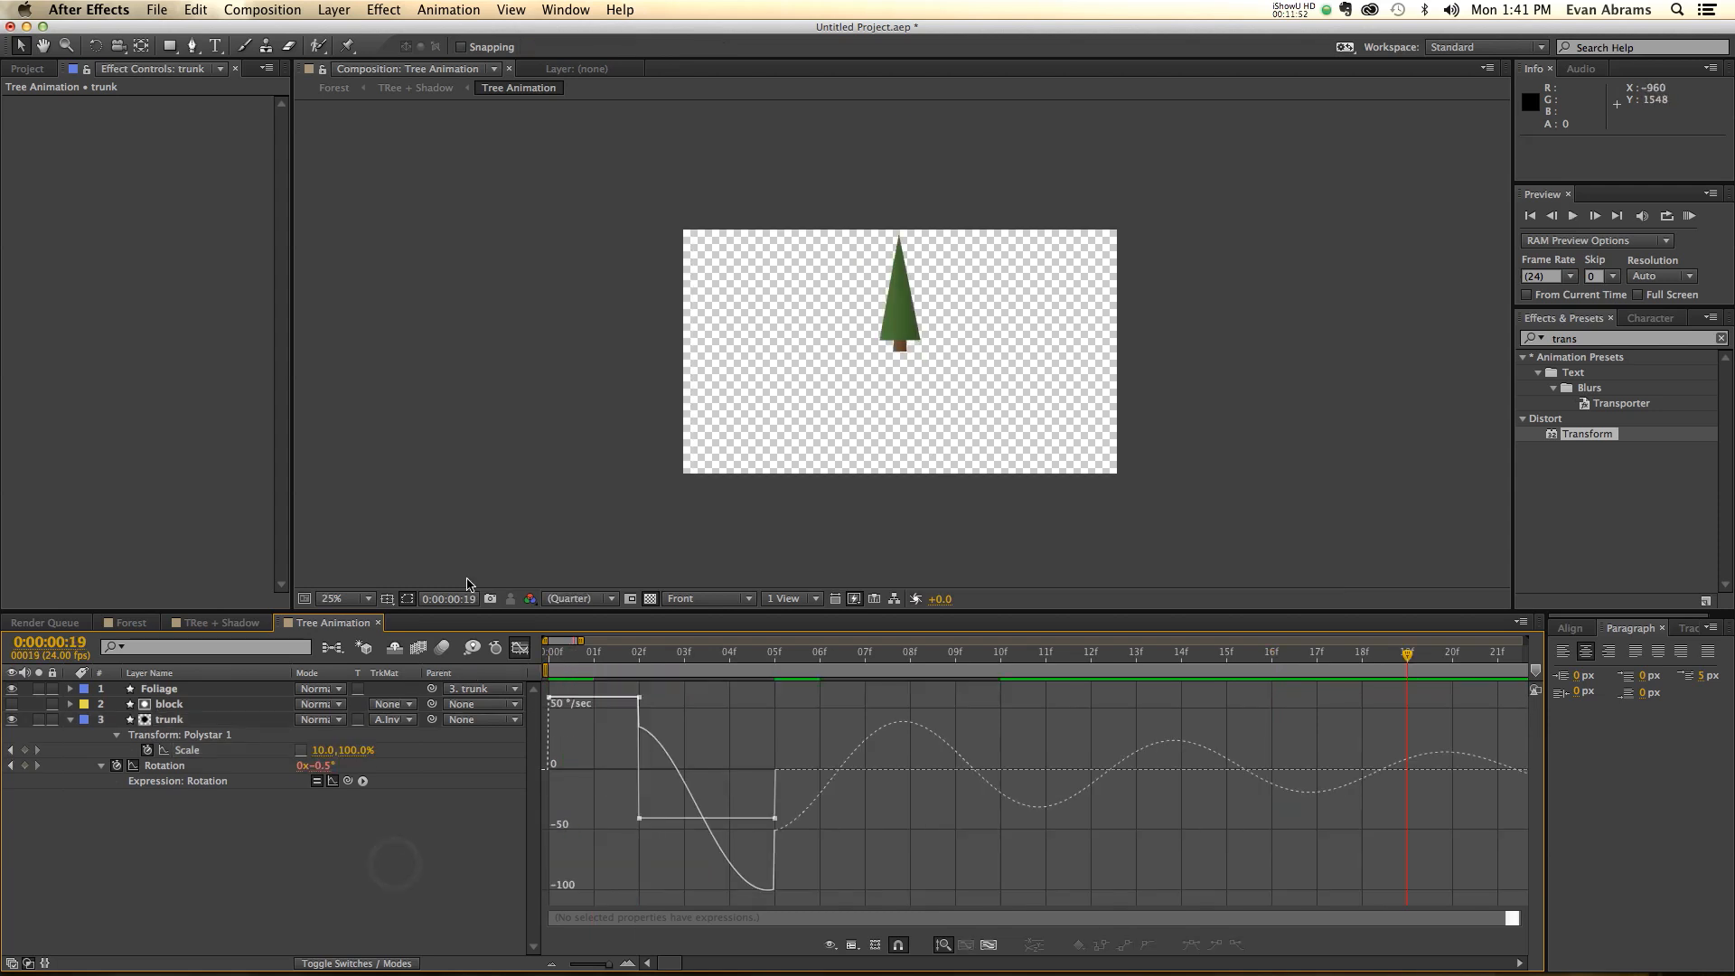
- Return to the Forest composition and preview all five trees with the revised growth timing
click(127, 623)
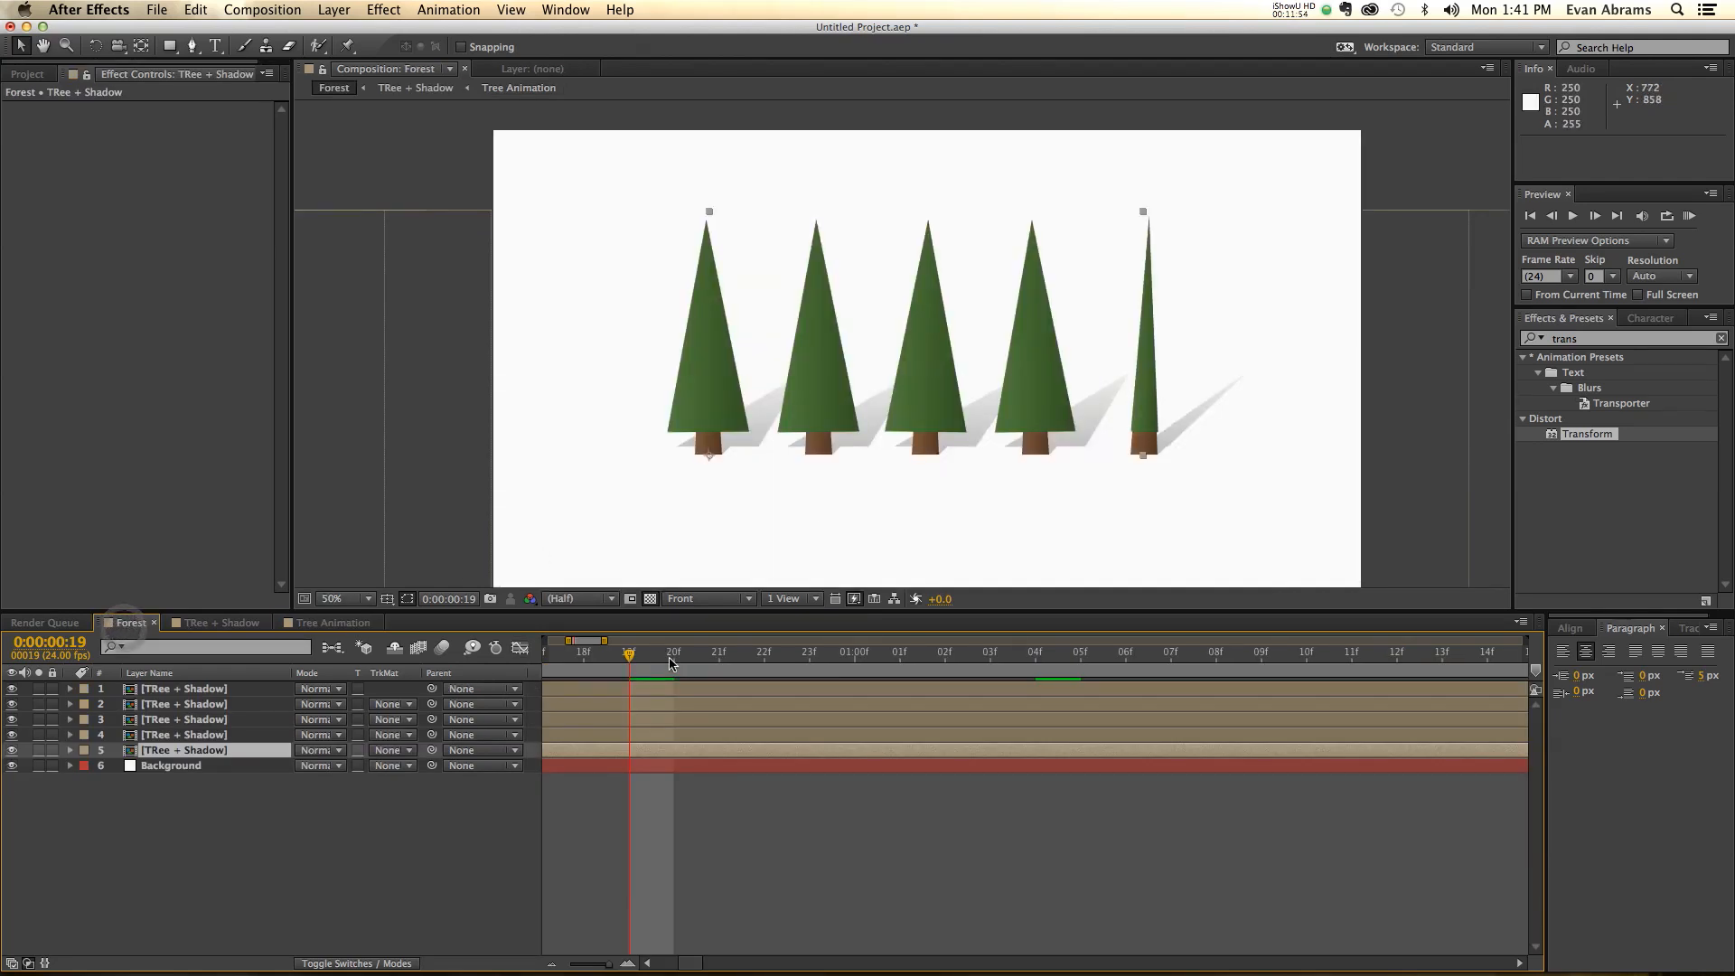
key(space)
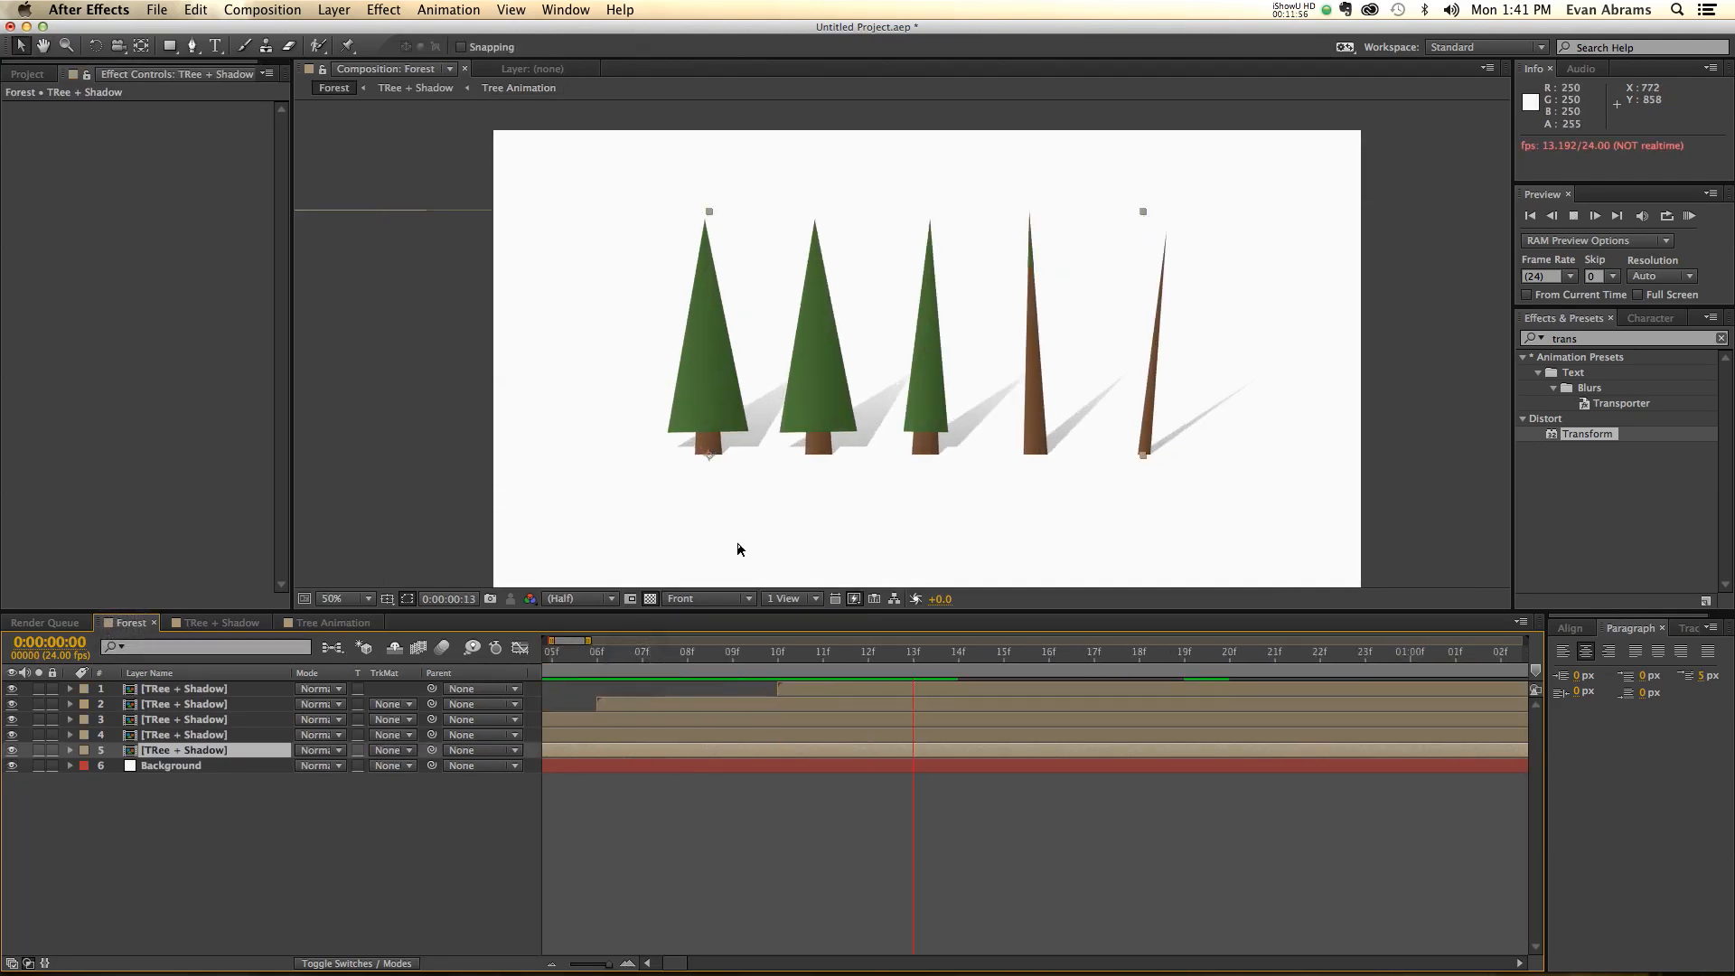
scroll(991, 416, down, 1)
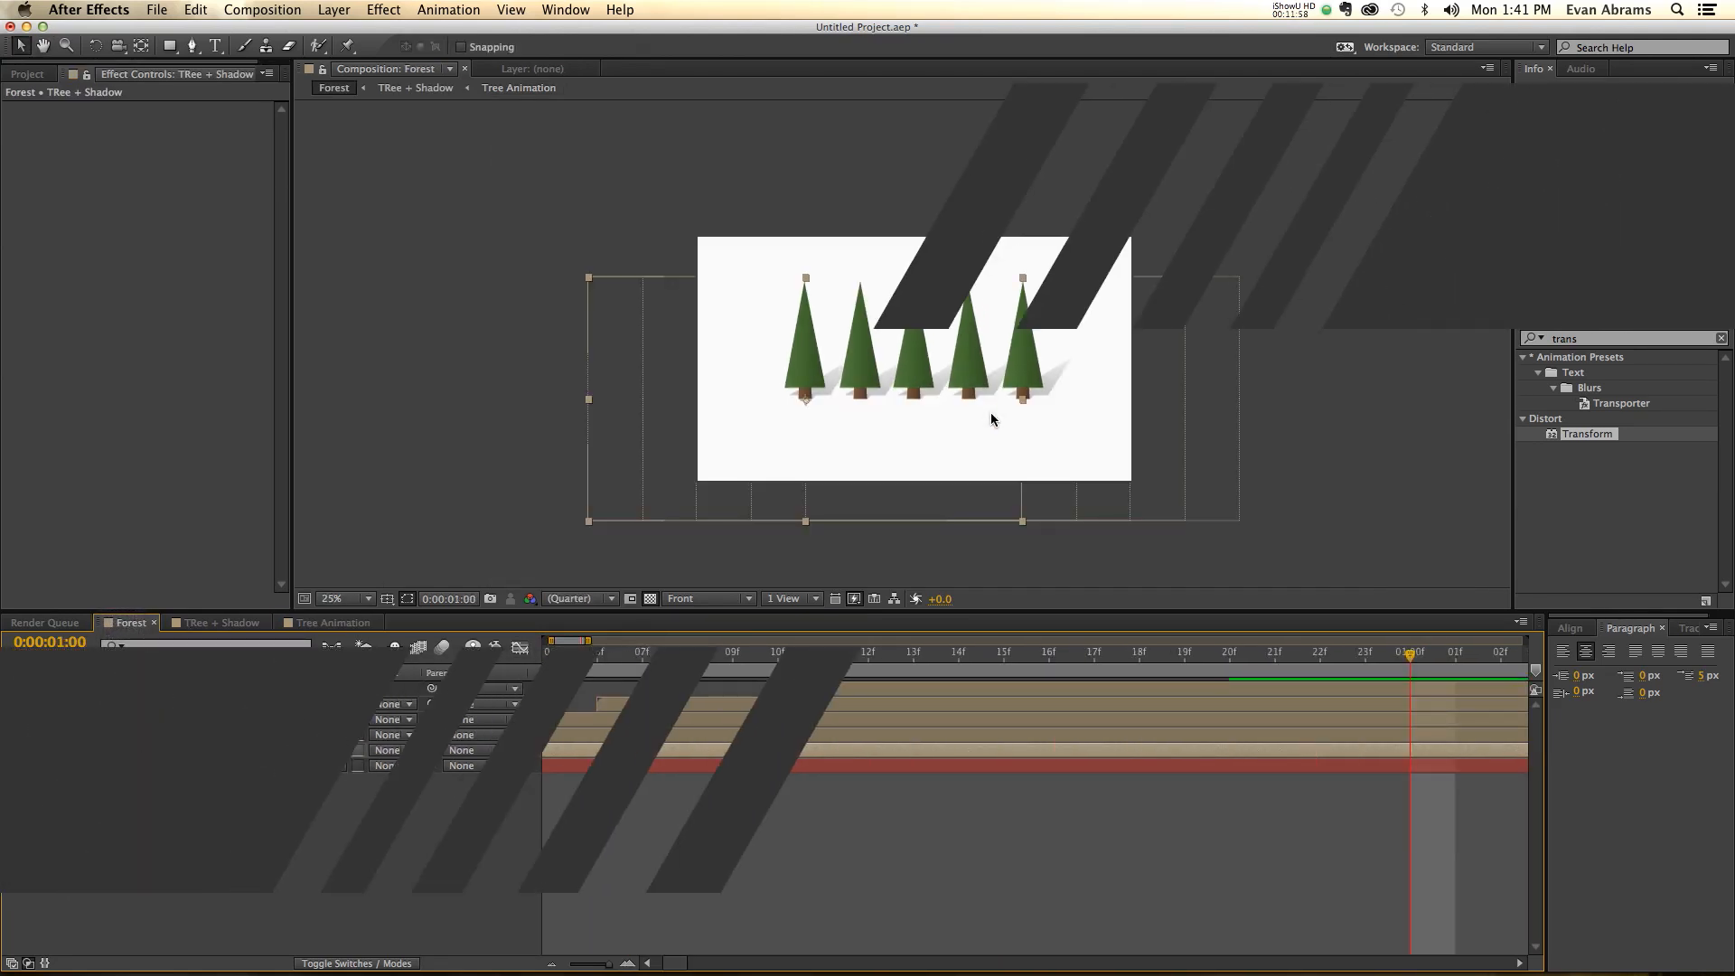